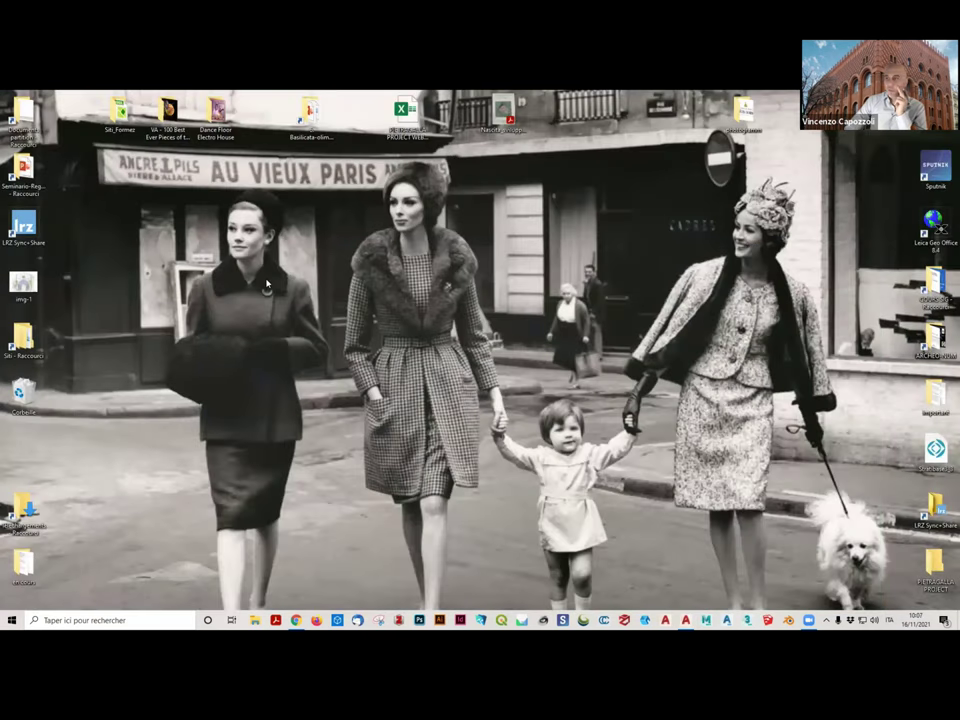
- Create a new desktop folder named Cours_16-11_AutoCAD
right_click(267, 284)
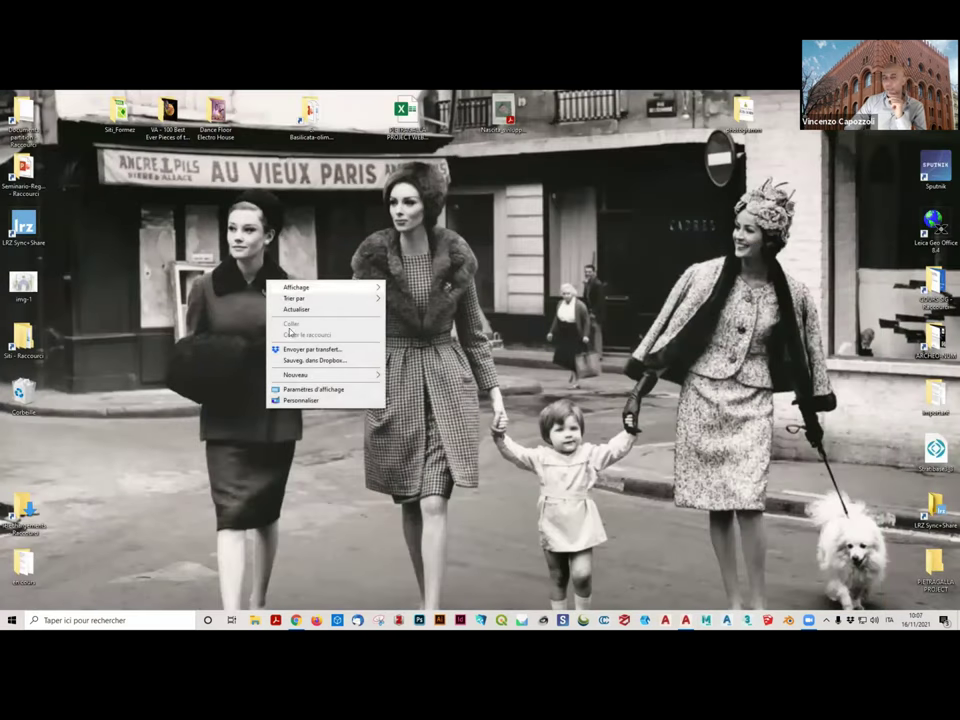
click(408, 377)
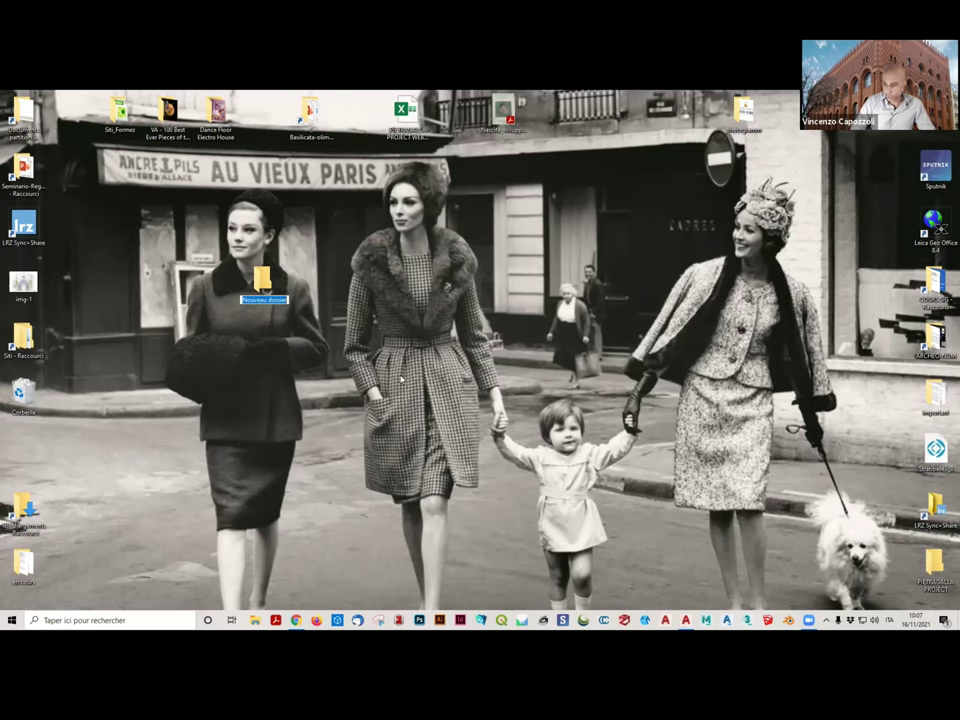
text(d)
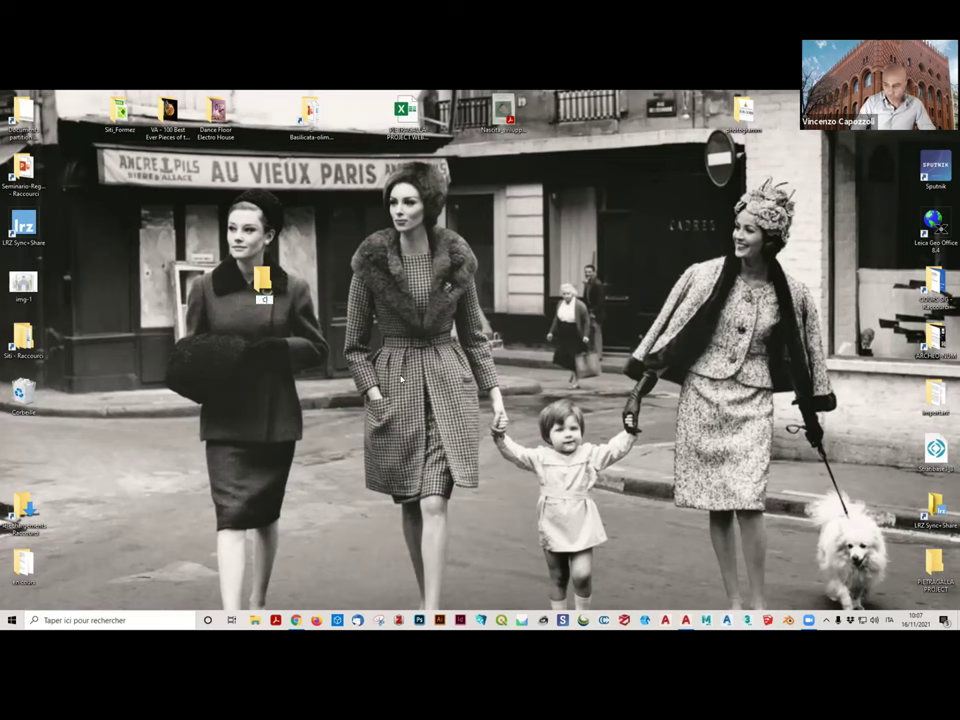
text(rs_)
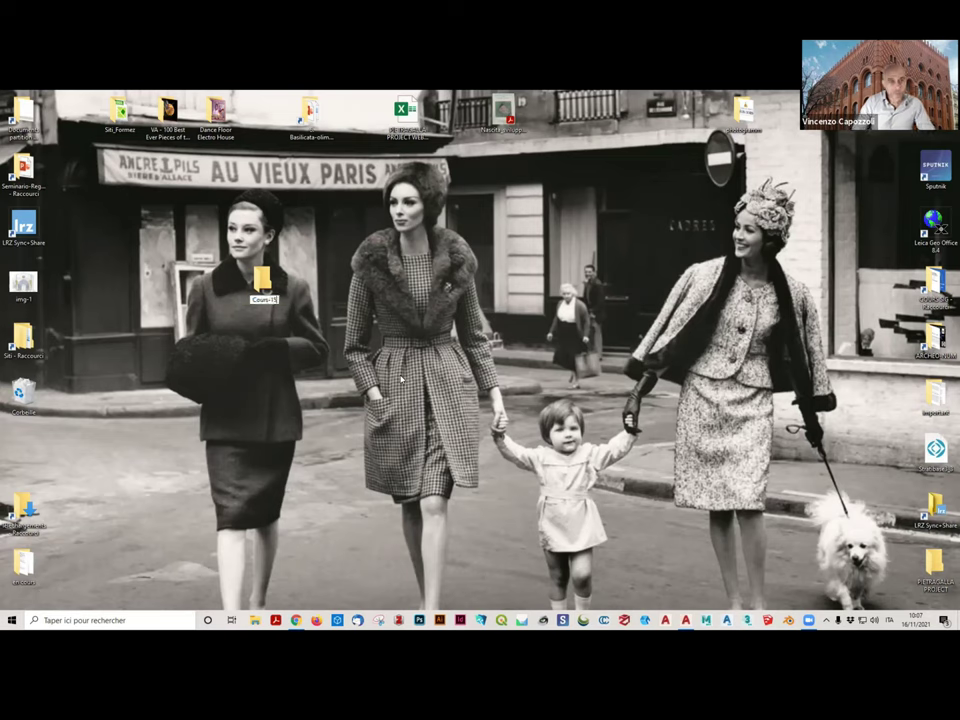
text(16-11)
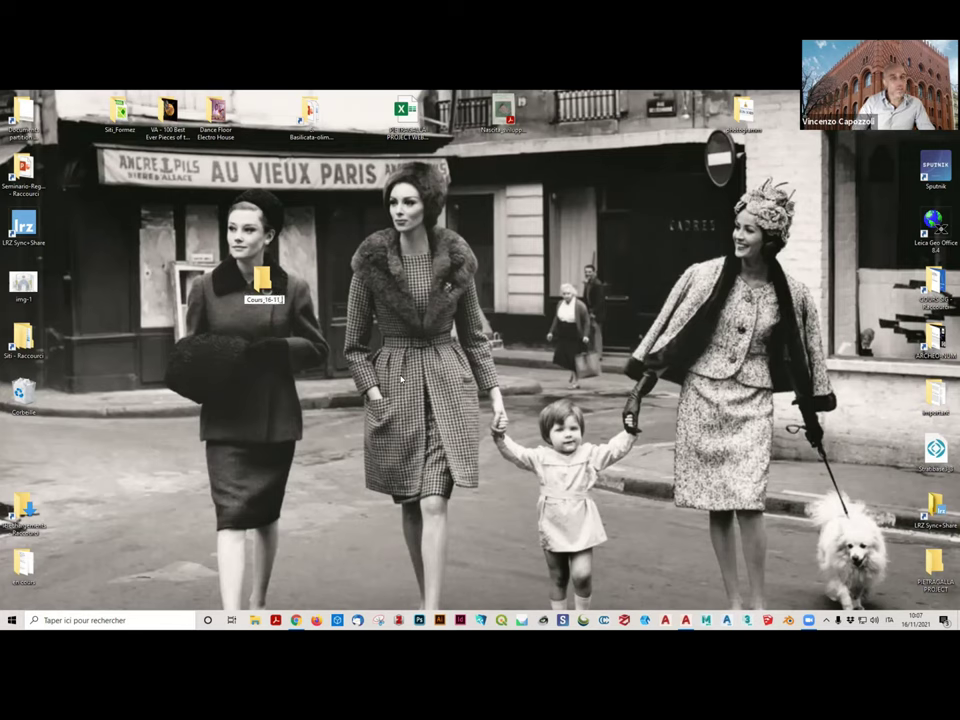
text(_Auto)
key(Return)
key(Return)
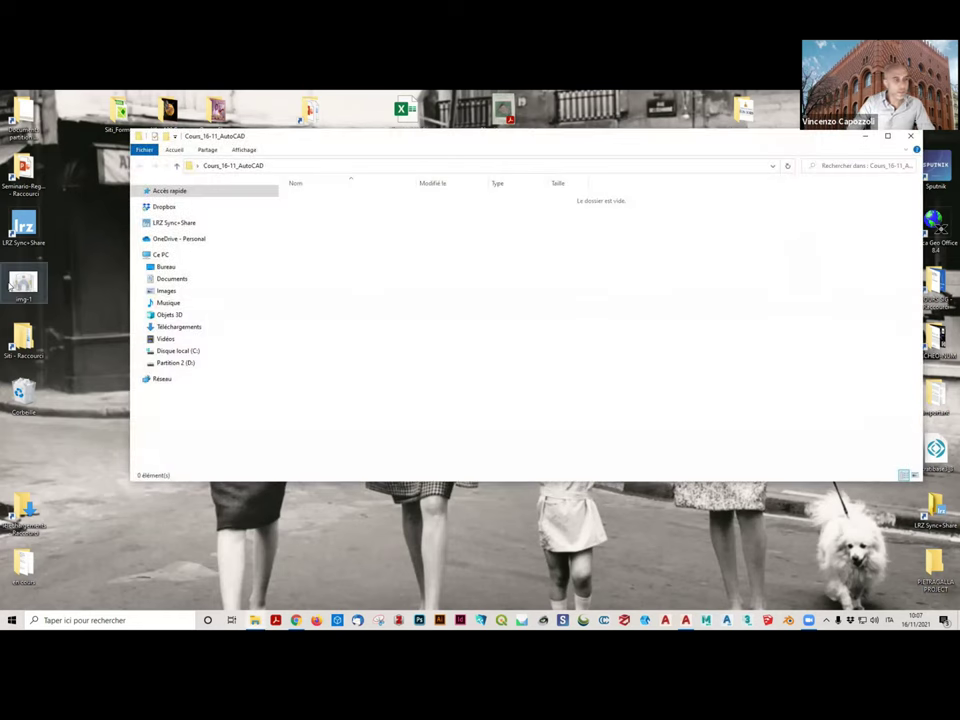
- Move img-1 into the Cours_16-11_AutoCAD folder and close the image viewer
drag(22, 283, 455, 284)
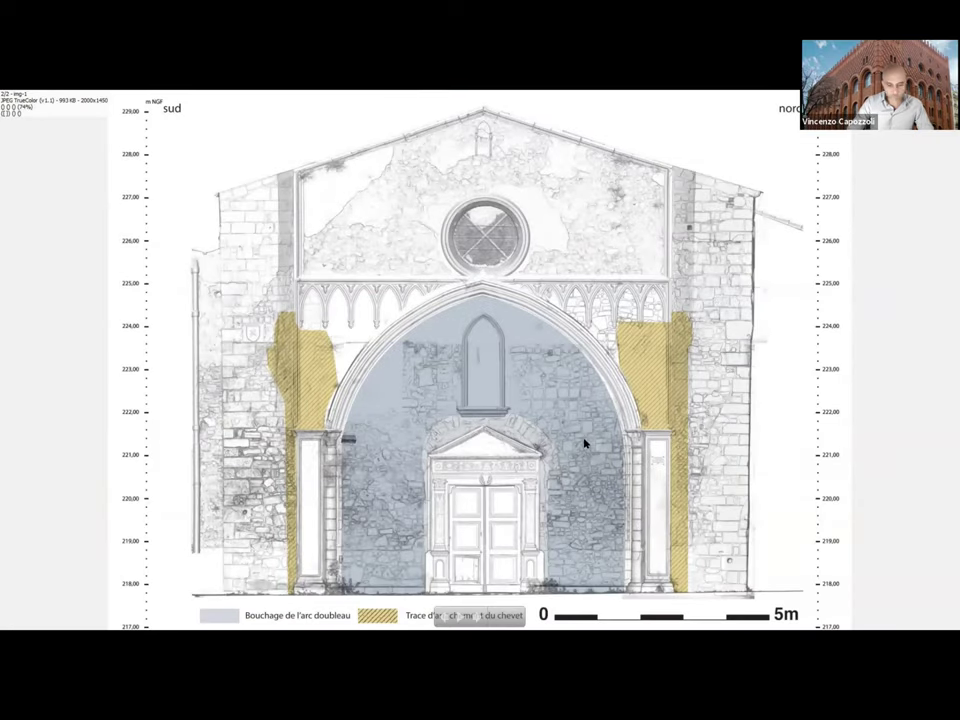
key(Escape)
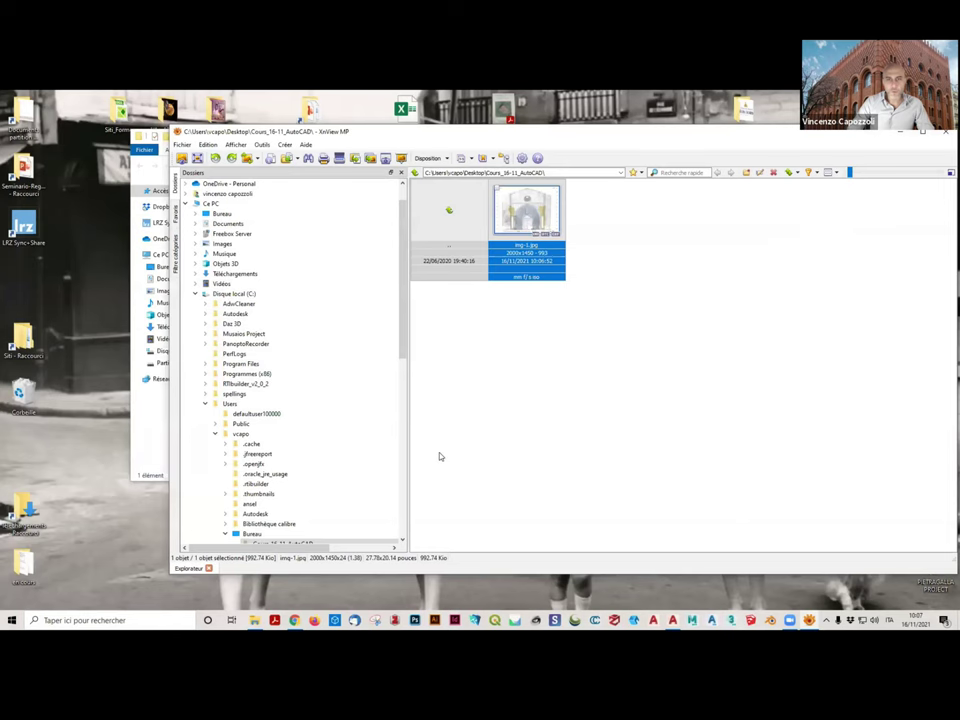
click(585, 220)
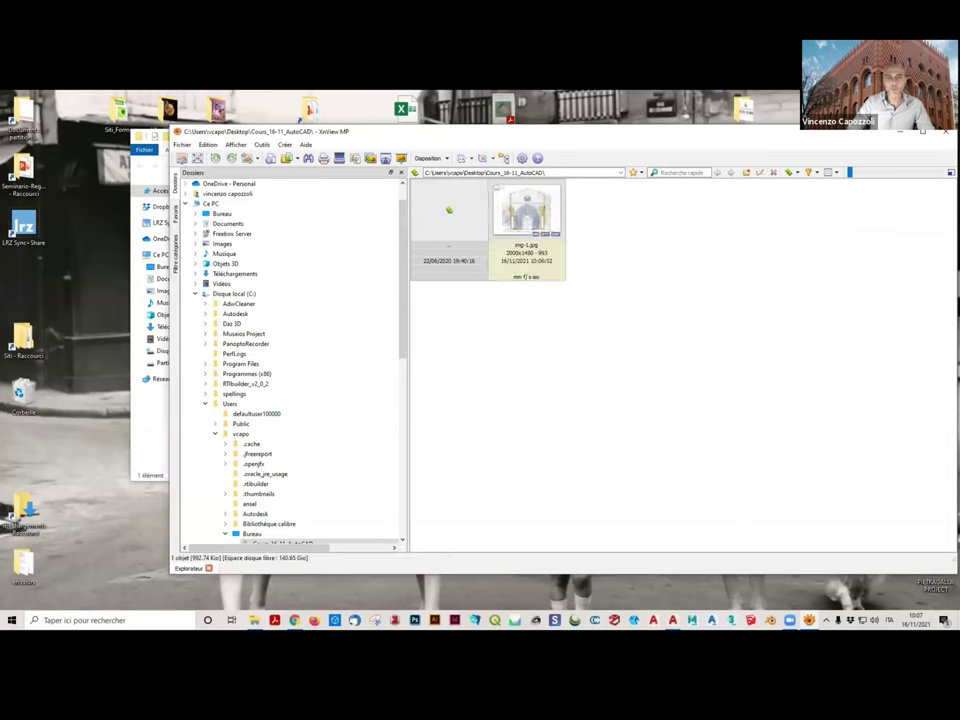
click(941, 133)
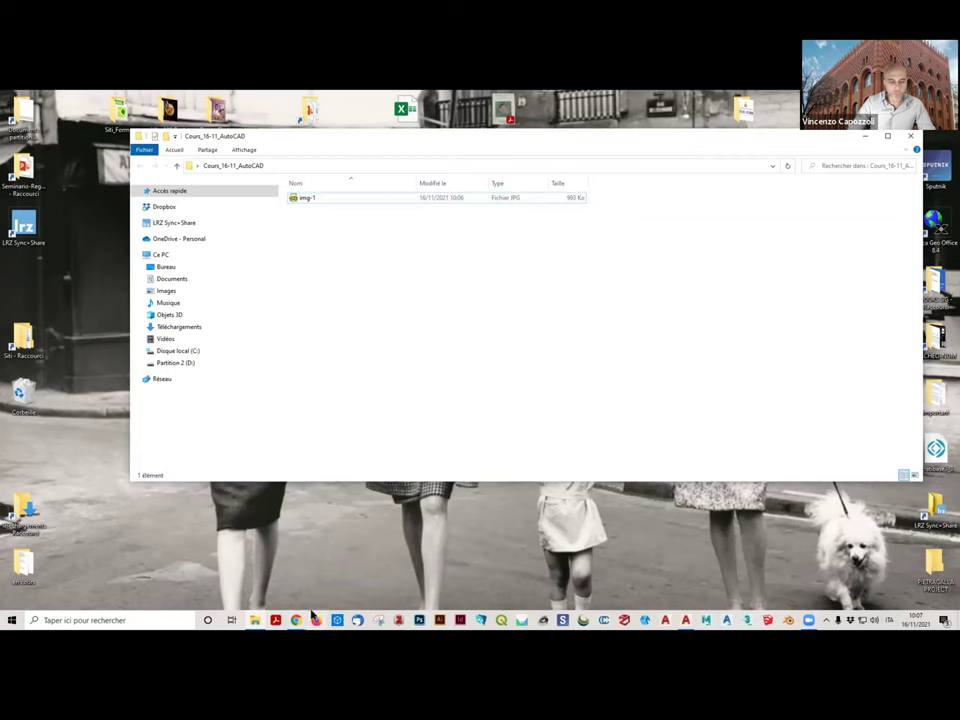
- Start AutoCAD with a blank drawing and add a layer named img_1
click(686, 620)
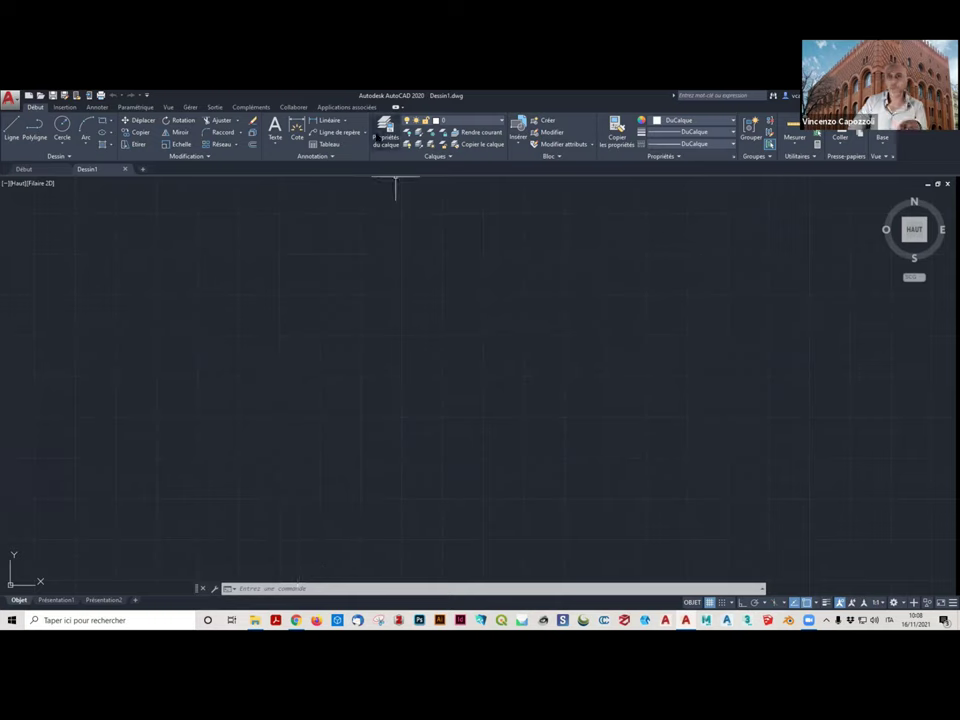
click(385, 130)
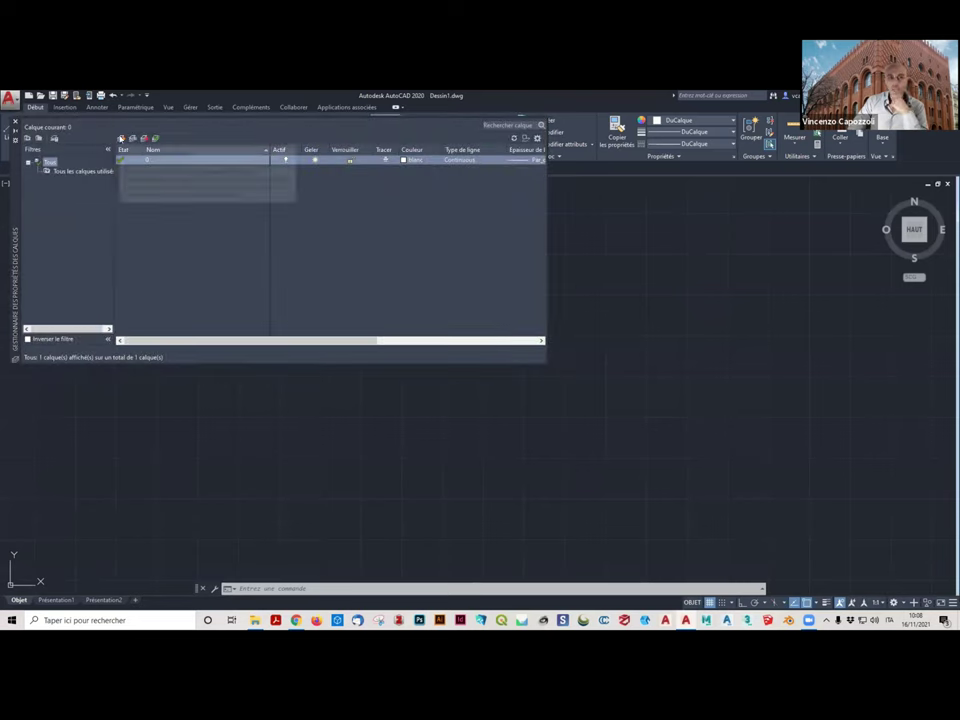
click(121, 138)
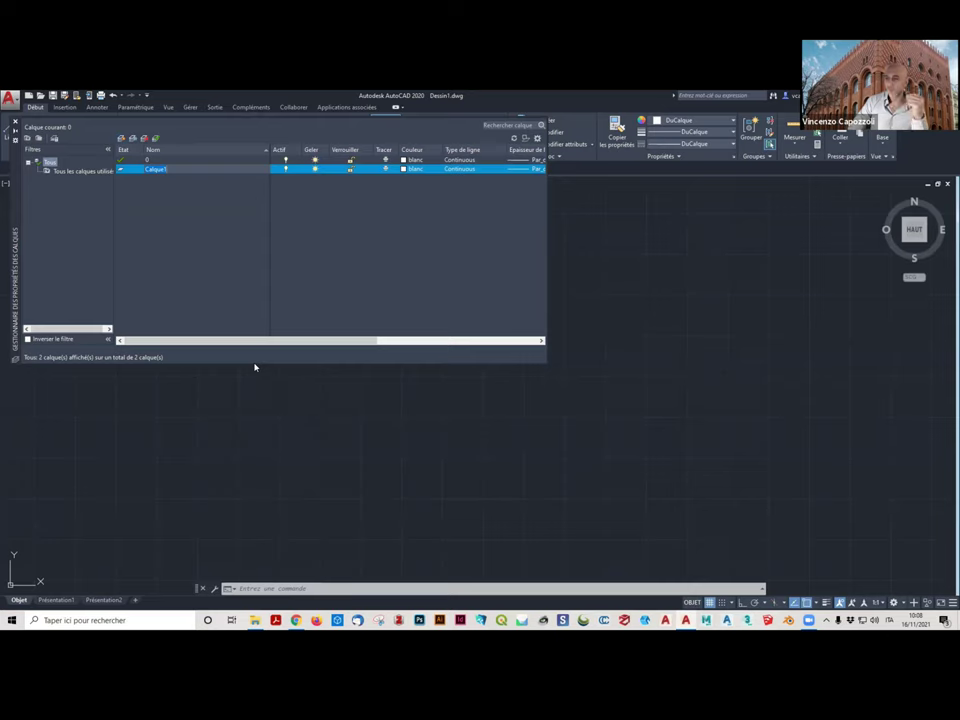
text(muri_1)
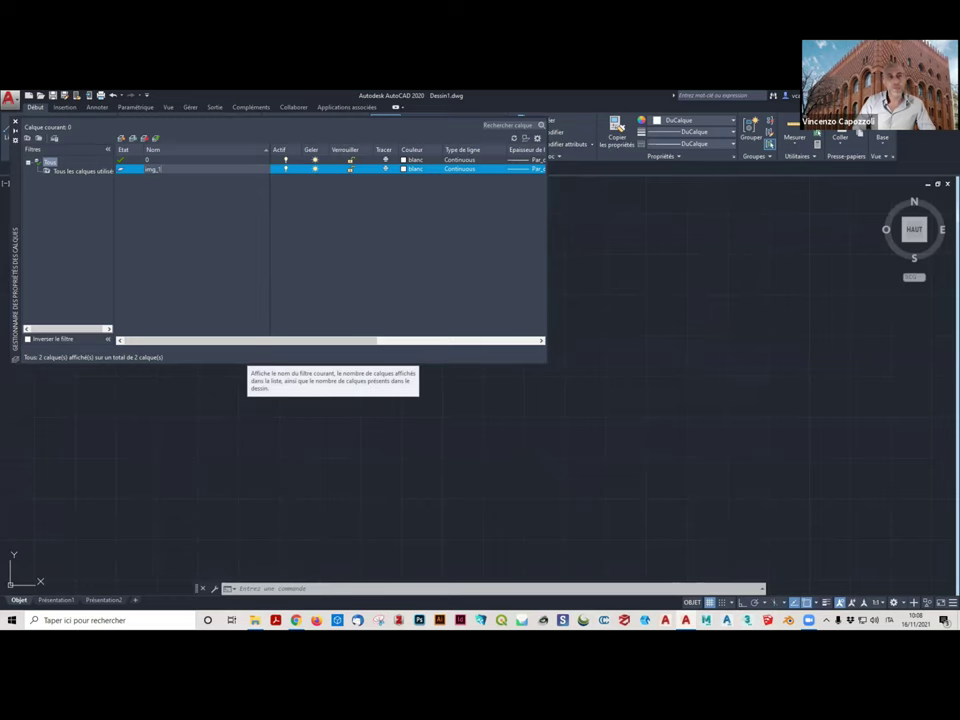
key(Return)
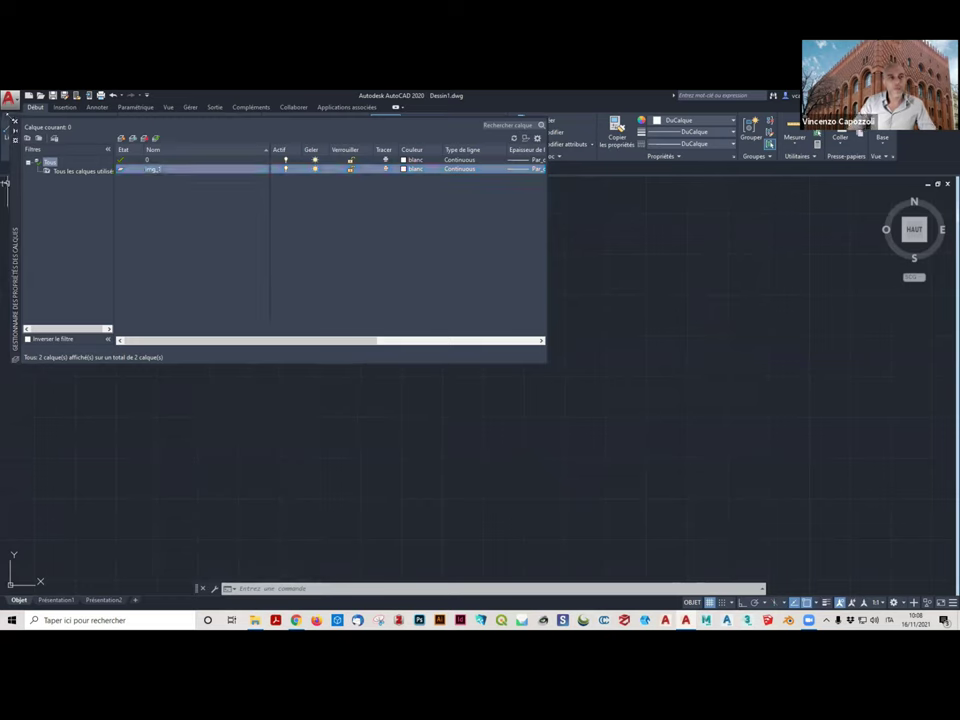
click(14, 121)
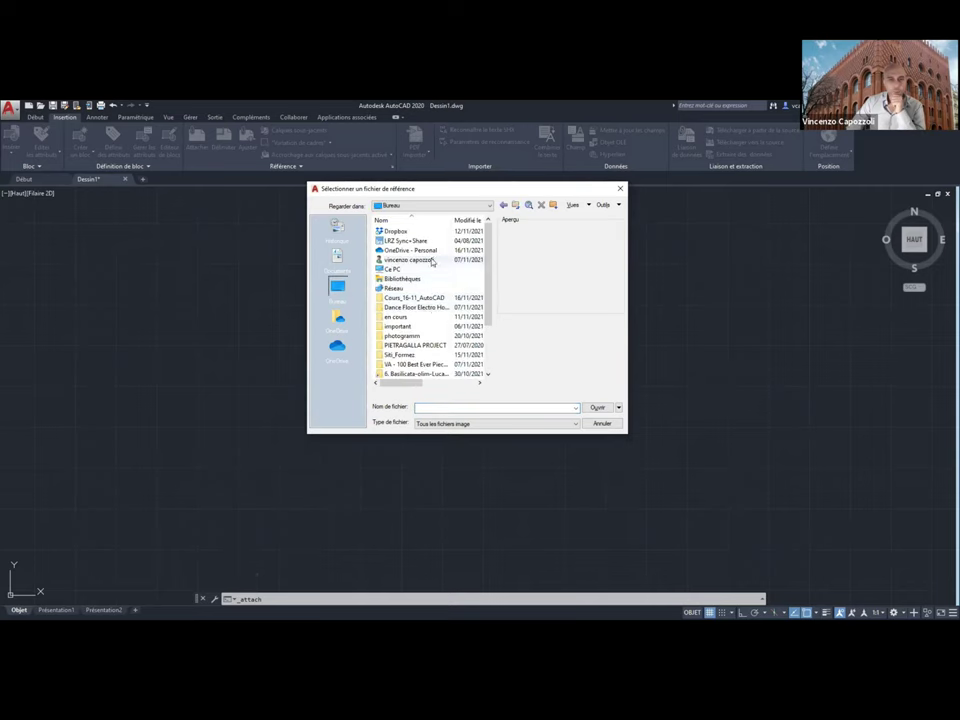
- Attach img-1 from Cours_16-11_AutoCAD at scale 1 with insertion point 0,0,0
scroll(428, 305, down, 3)
scroll(411, 350, up, 3)
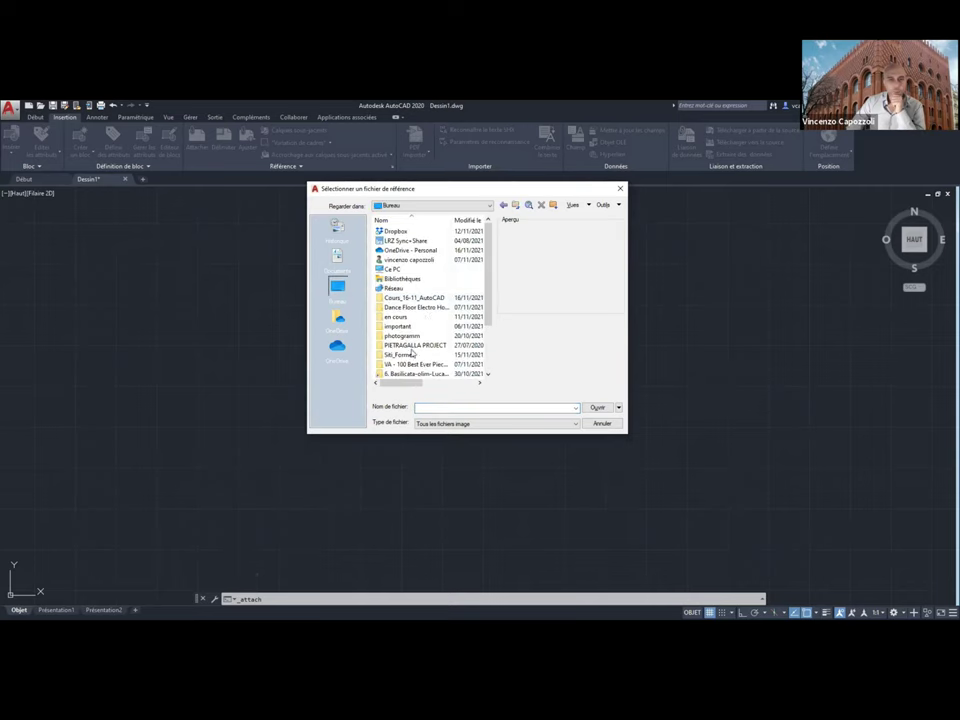
double_click(419, 300)
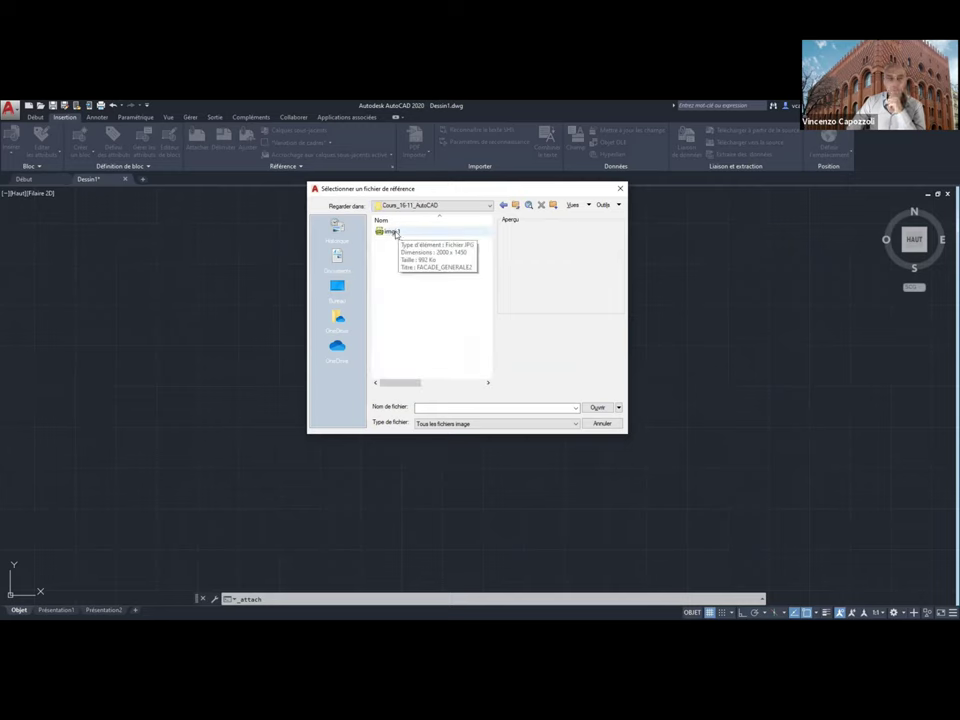
click(392, 231)
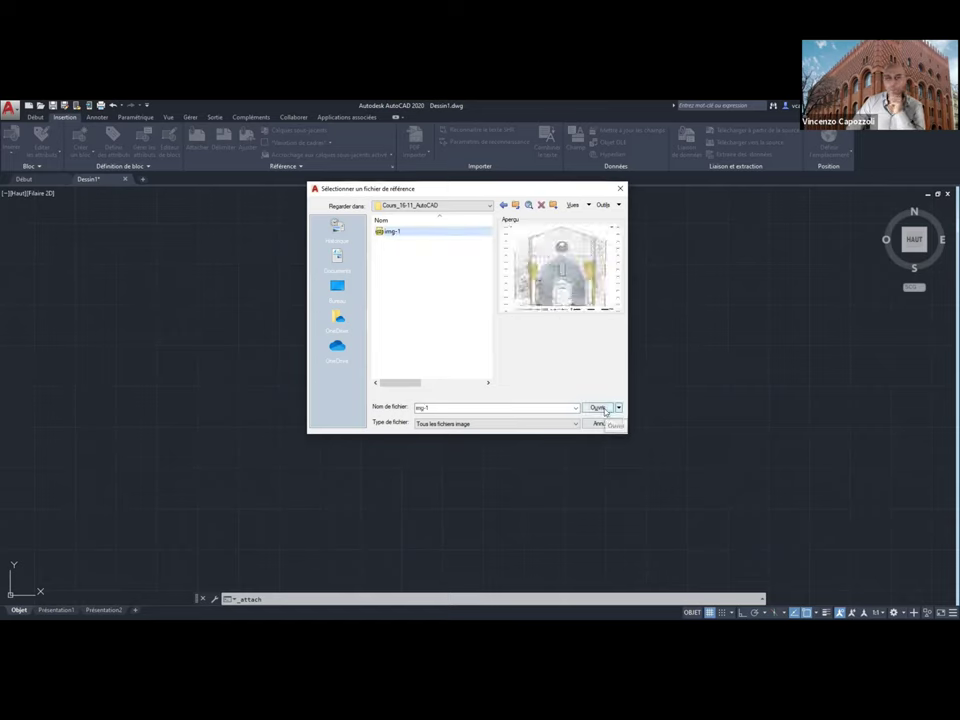
click(597, 408)
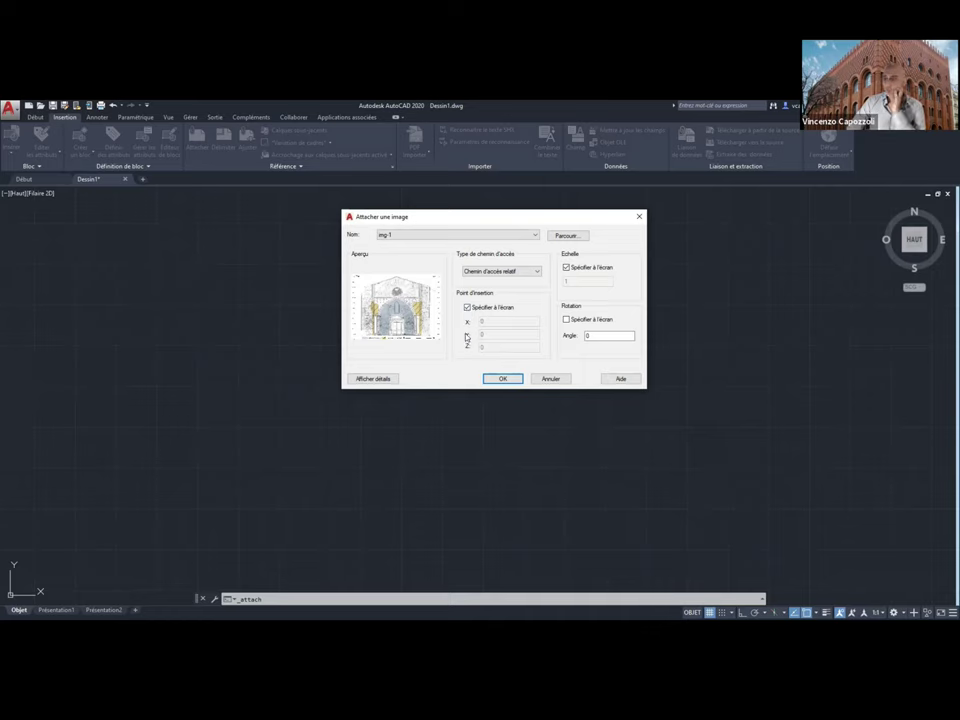
click(566, 268)
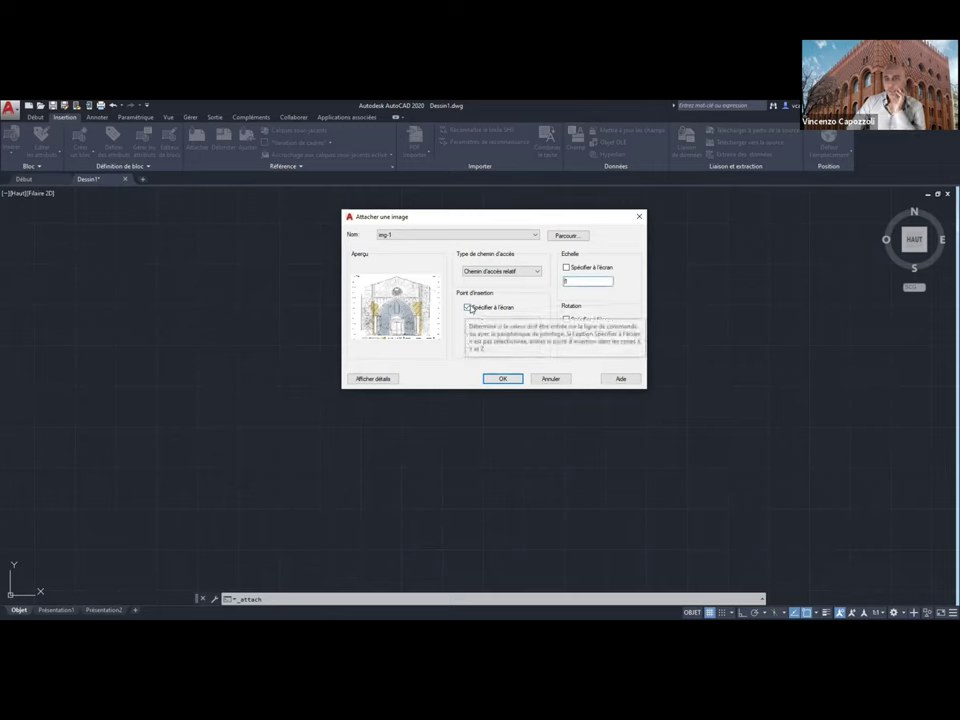
click(468, 307)
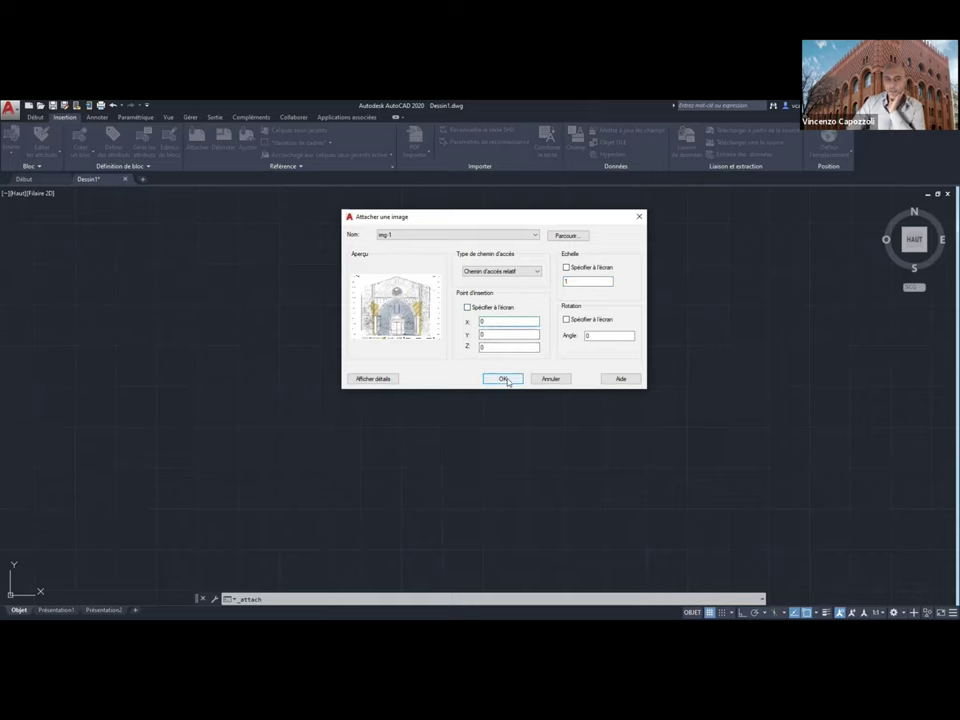
click(503, 379)
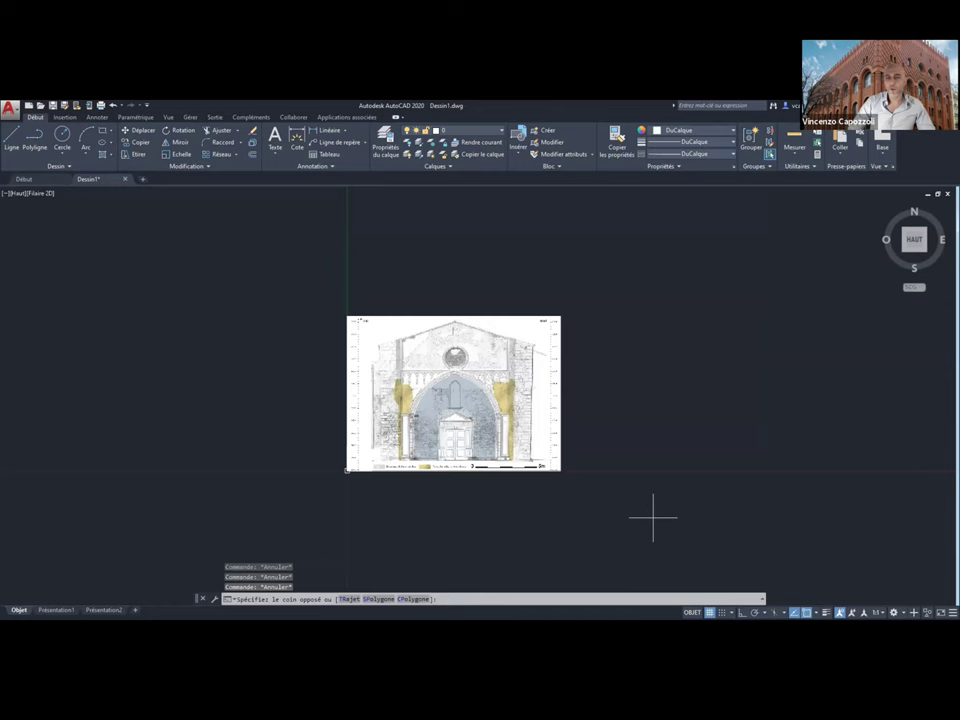
- Put the attached facade image on the img_1 layer
click(21, 206)
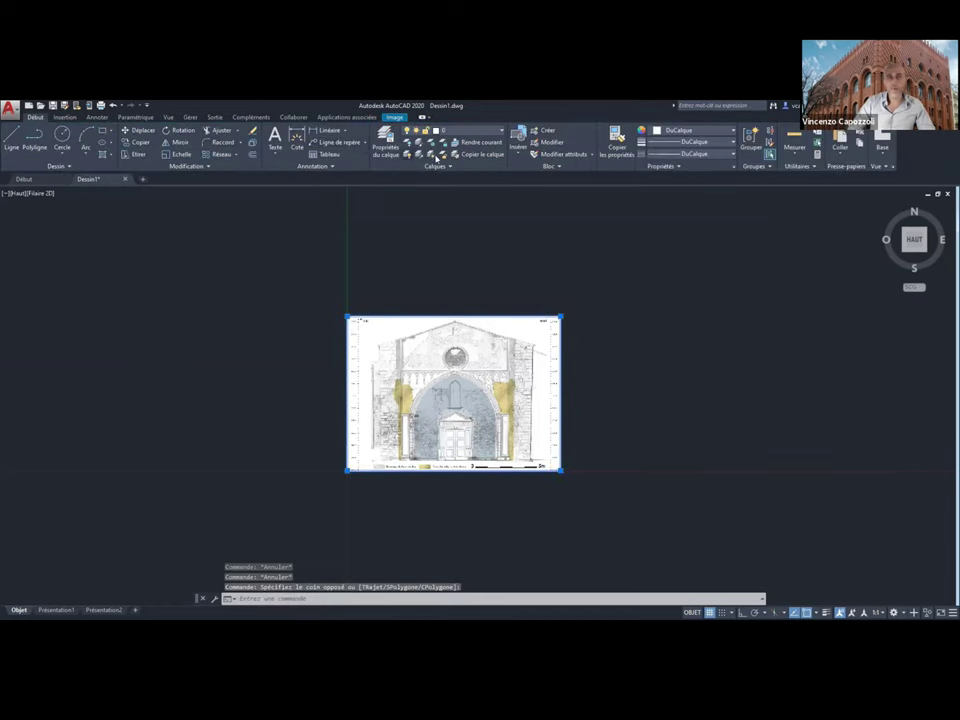
click(470, 131)
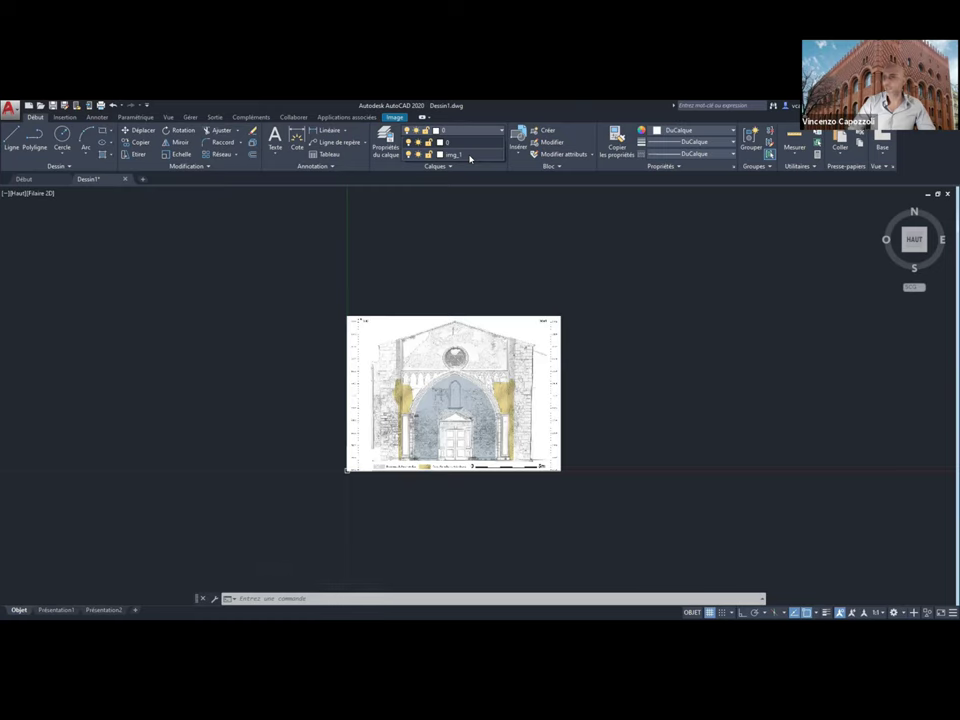
click(470, 156)
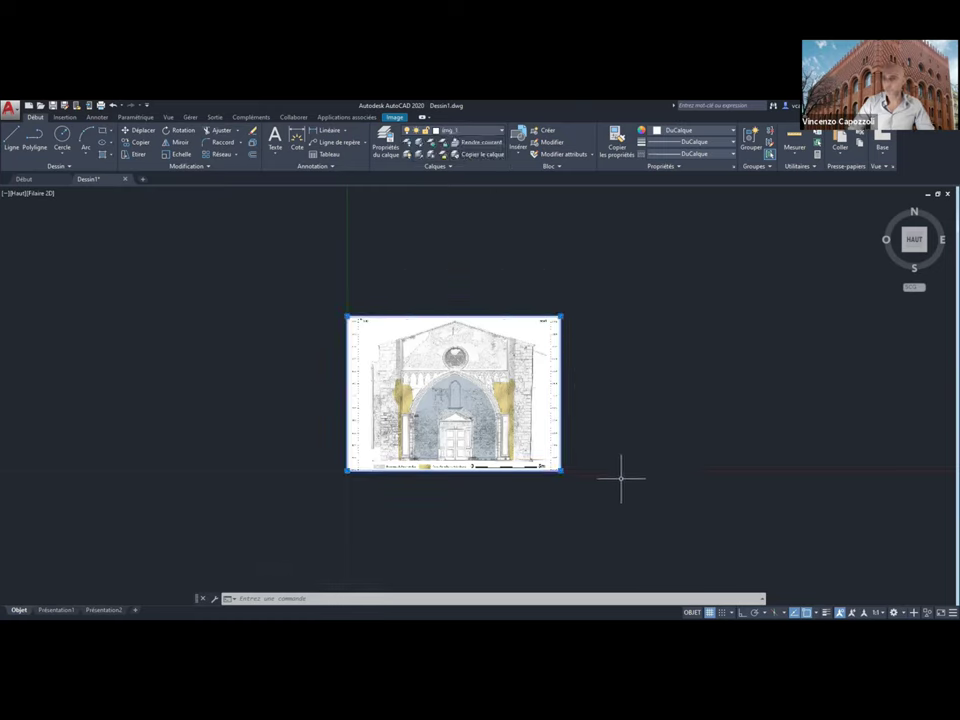
key(Escape)
- Window-select the facade image so the Image contextual tab appears
drag(623, 519, 330, 300)
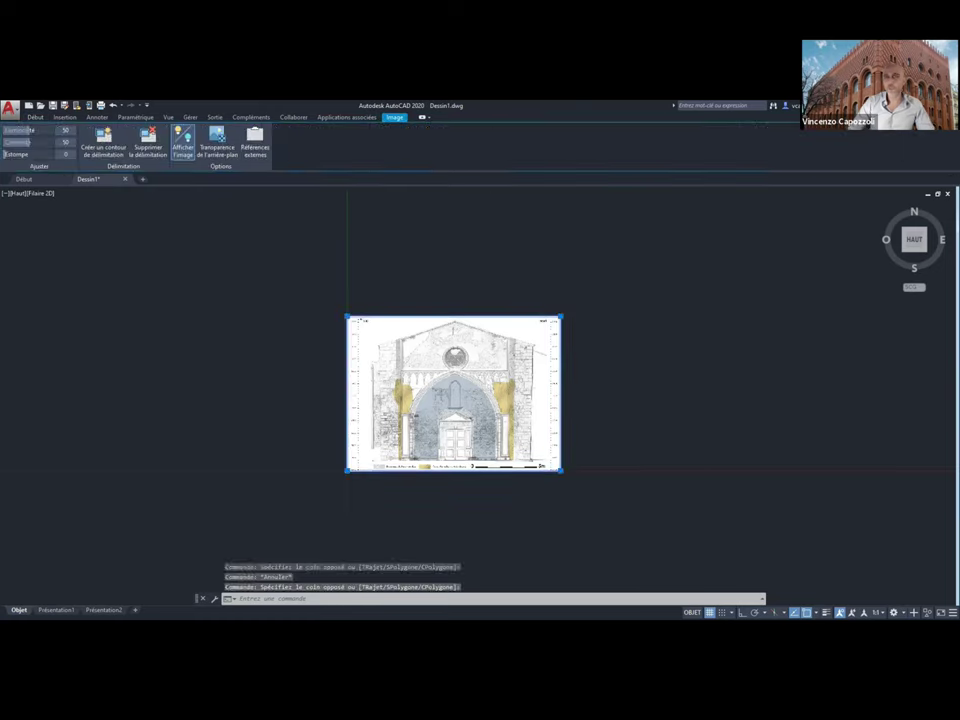
click(35, 117)
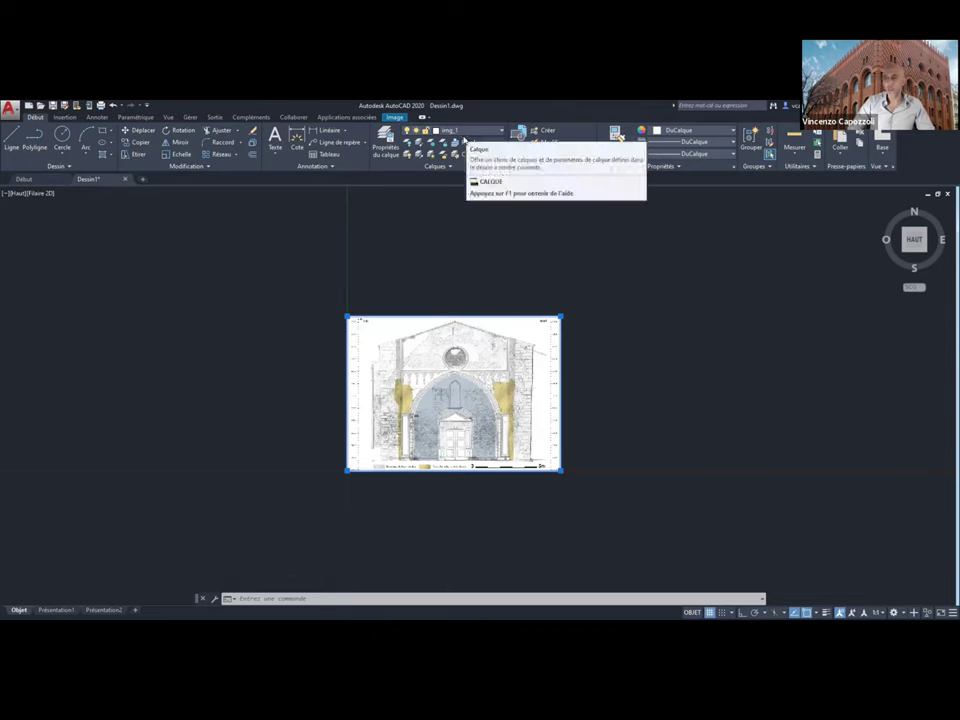
key(Escape)
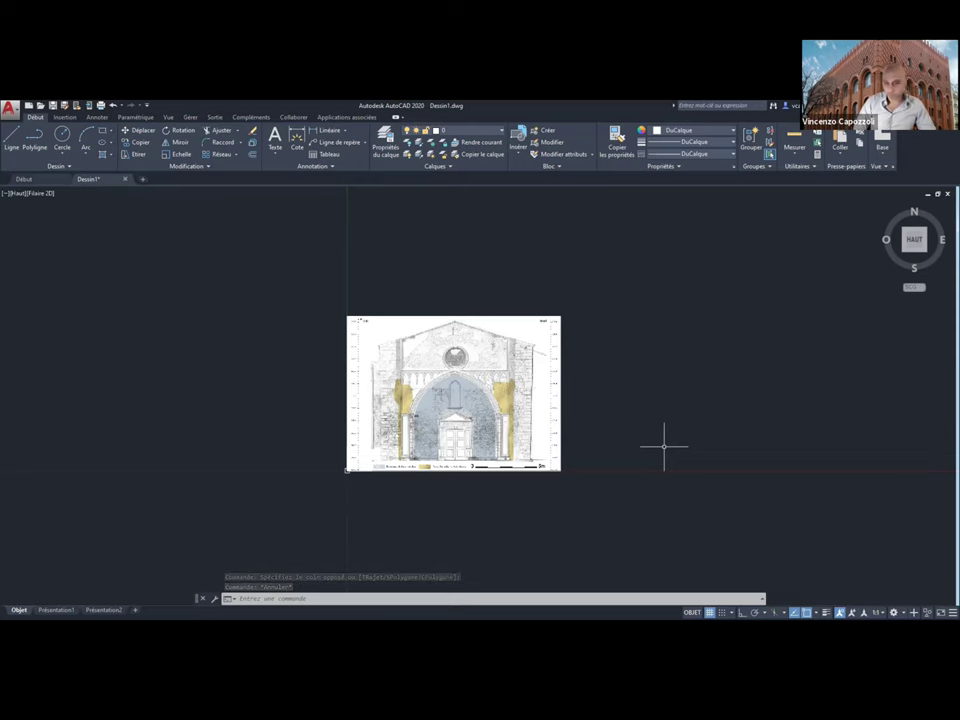
scroll(664, 446, up, 2)
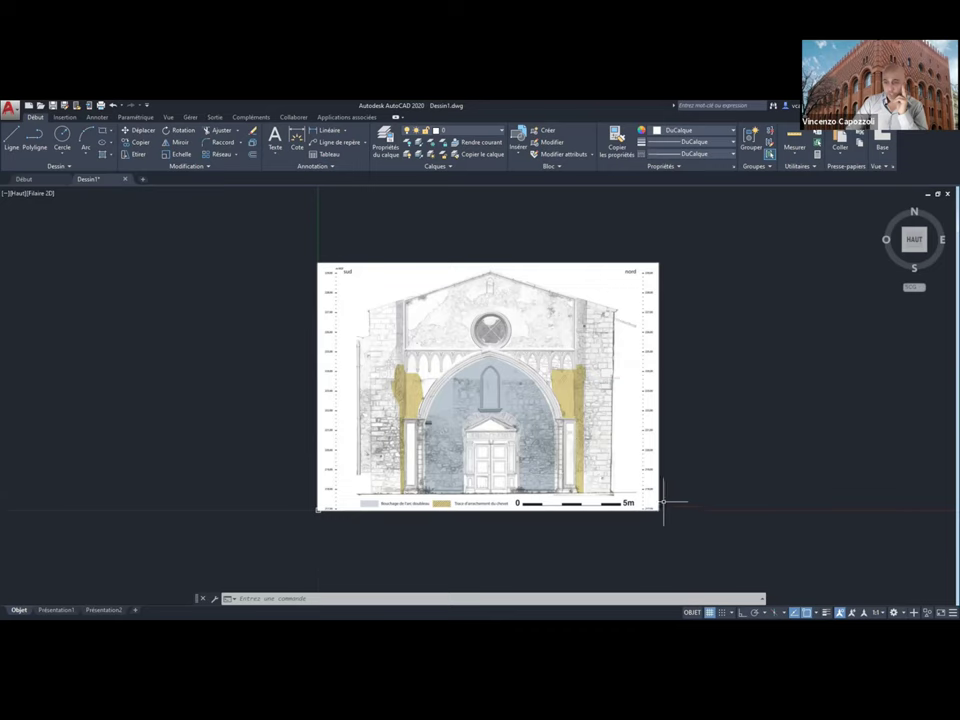
click(701, 536)
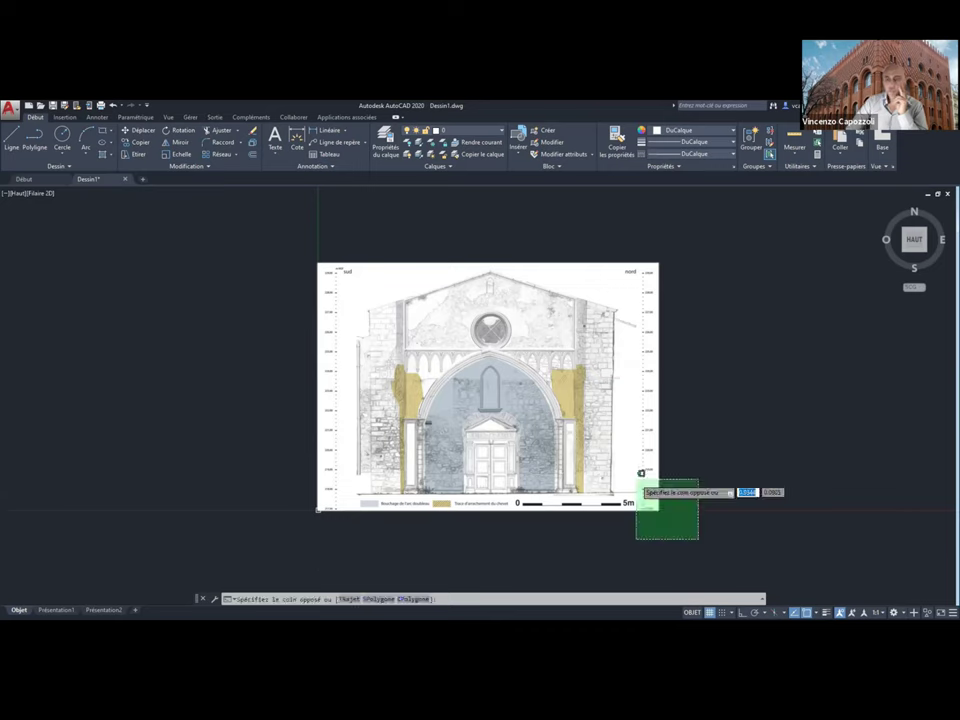
click(636, 481)
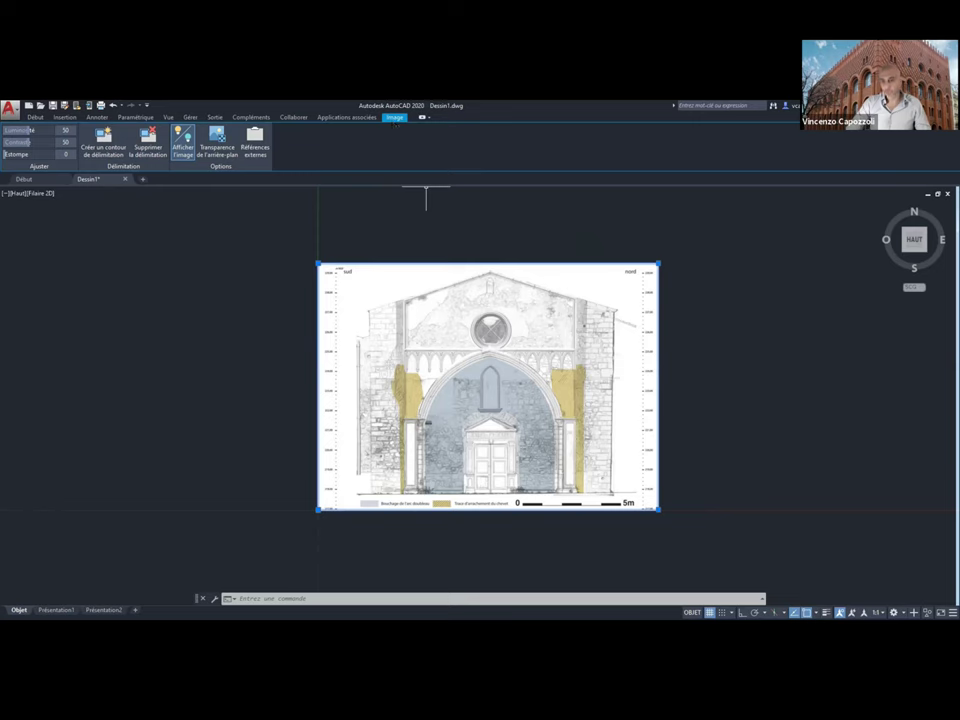
click(321, 203)
key(Escape)
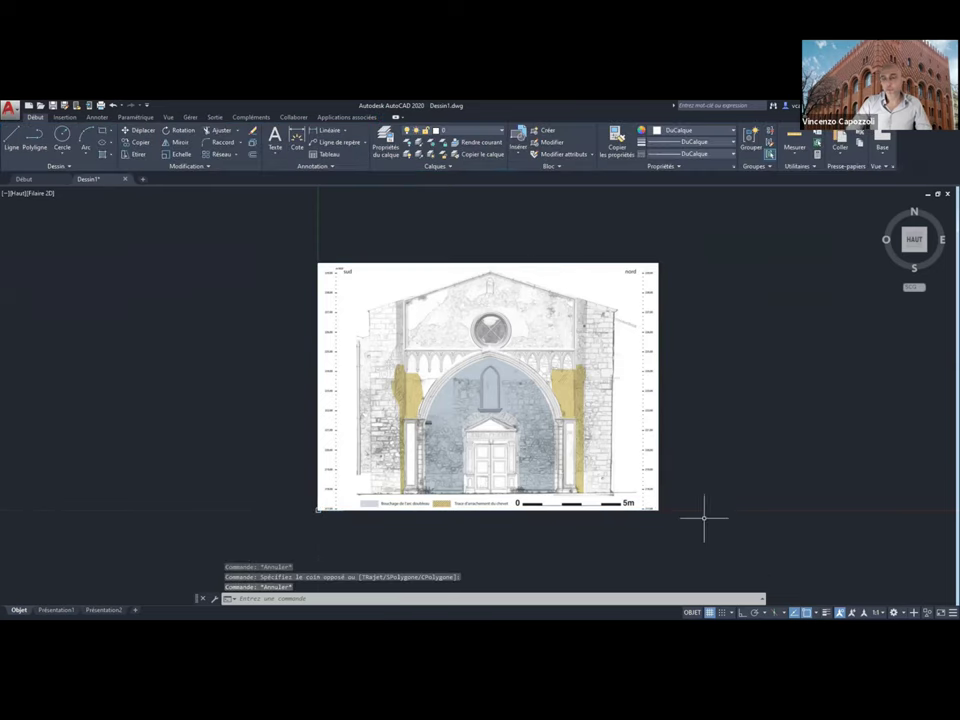
click(699, 535)
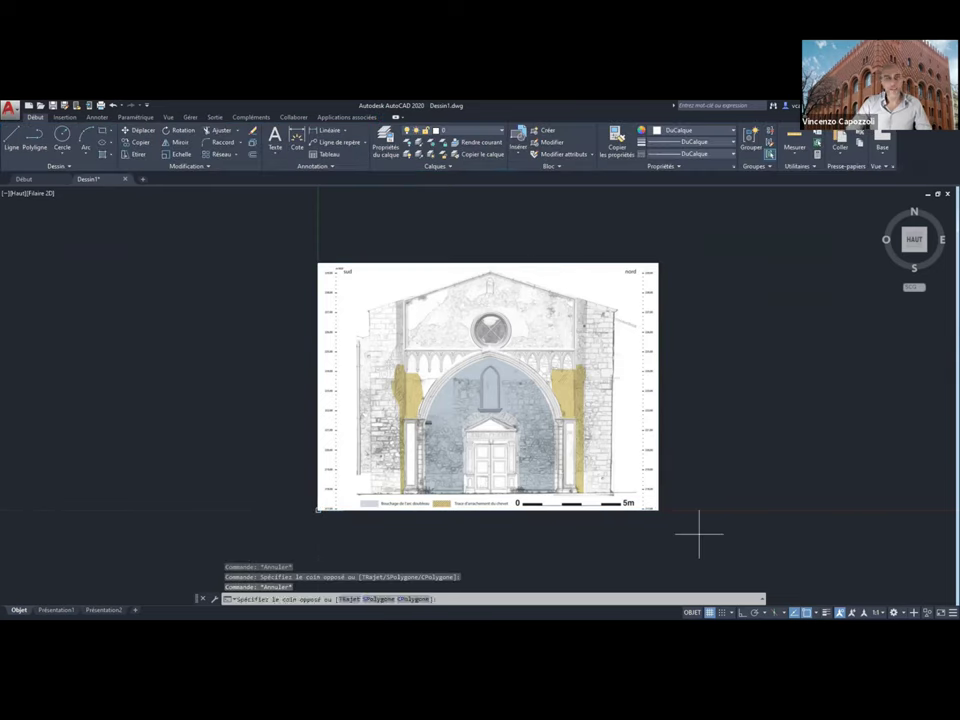
click(377, 197)
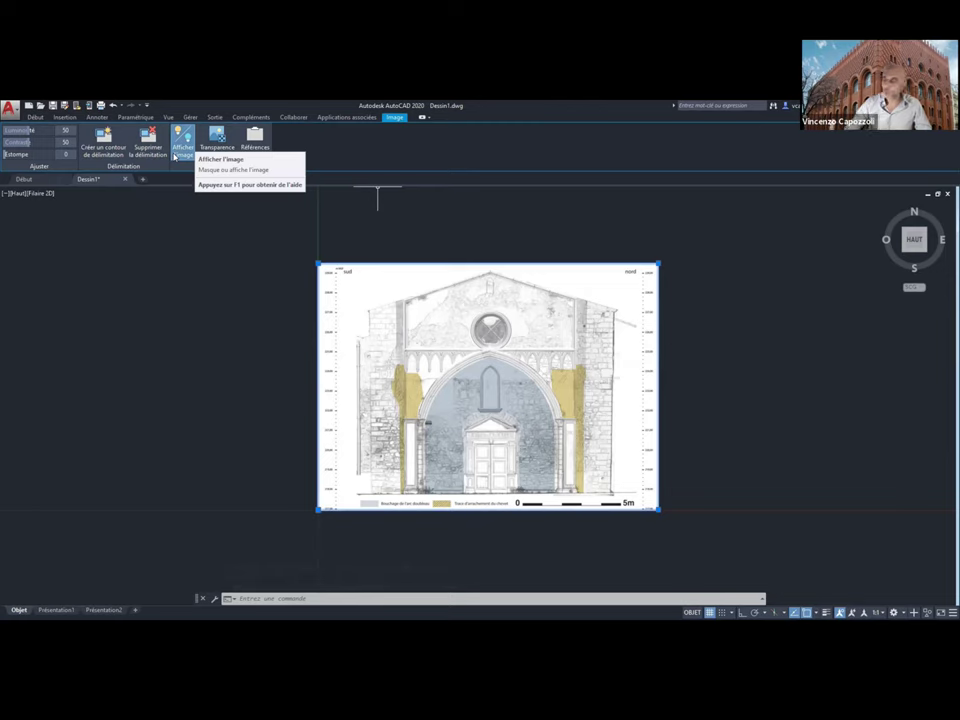
click(183, 142)
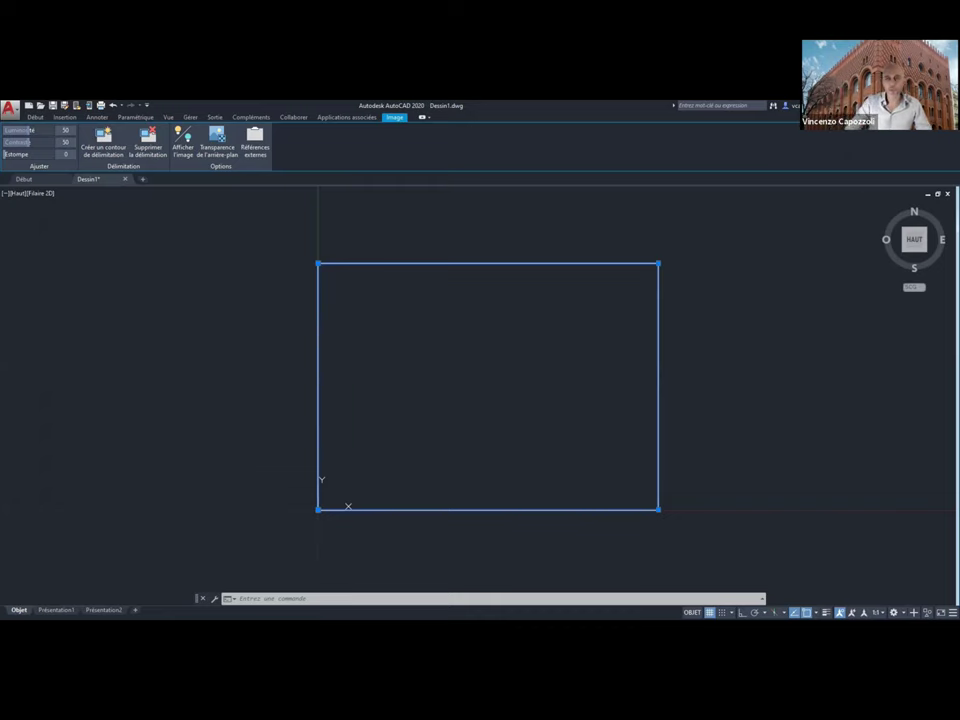
key(Escape)
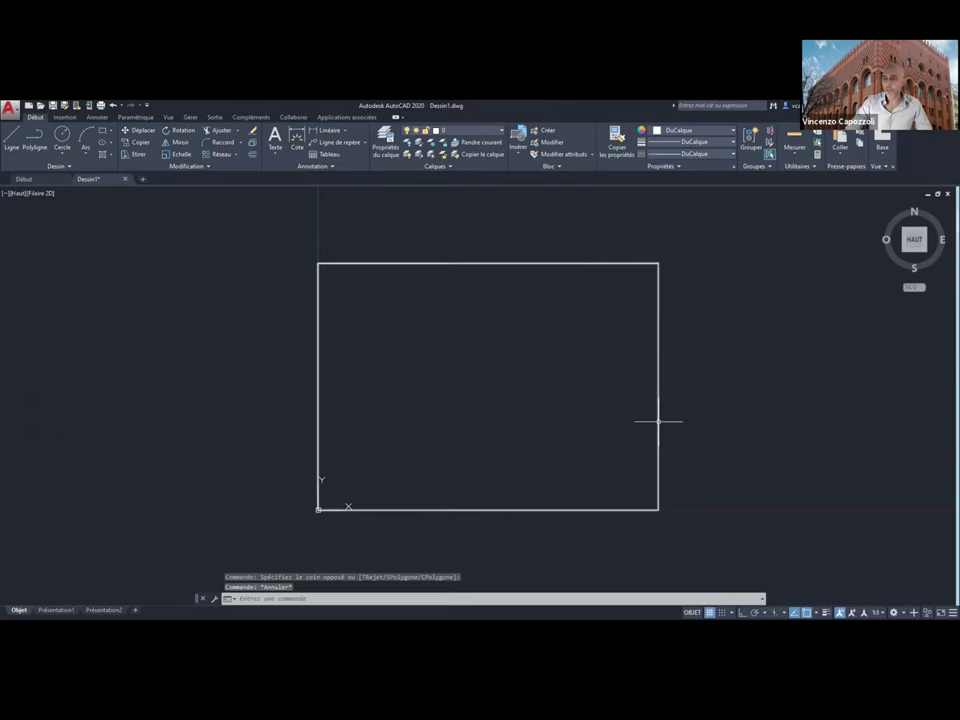
click(659, 421)
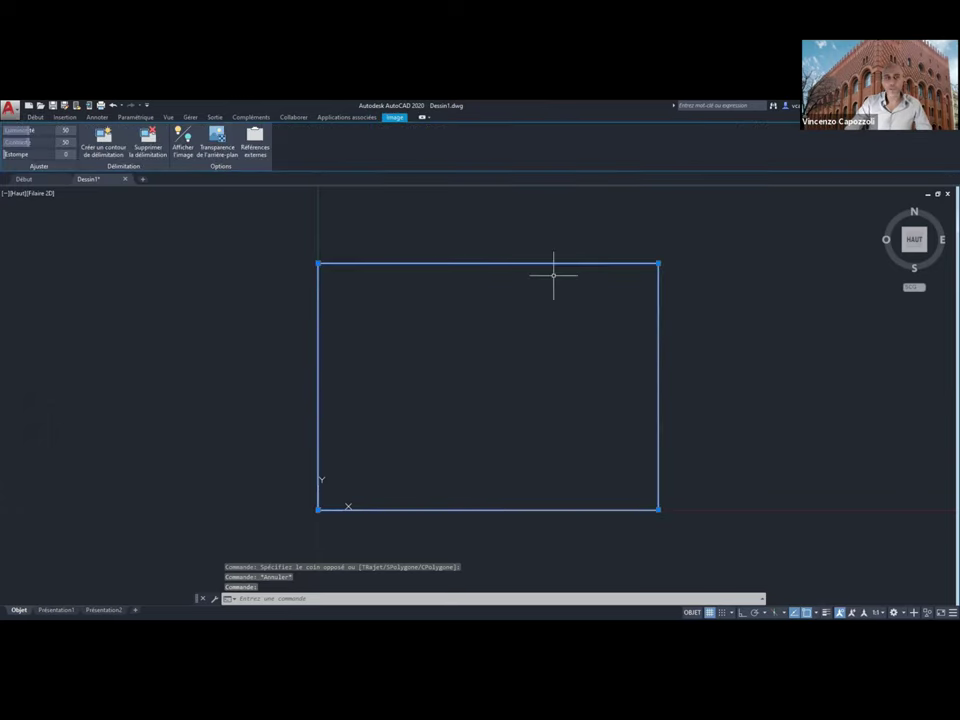
key(Escape)
click(343, 263)
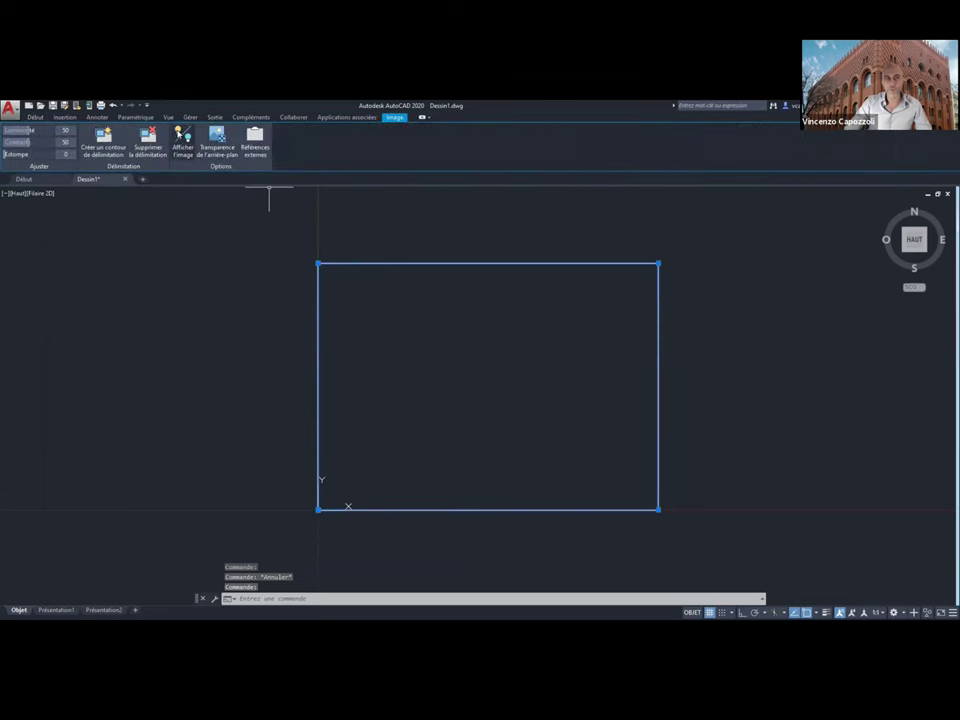
click(180, 138)
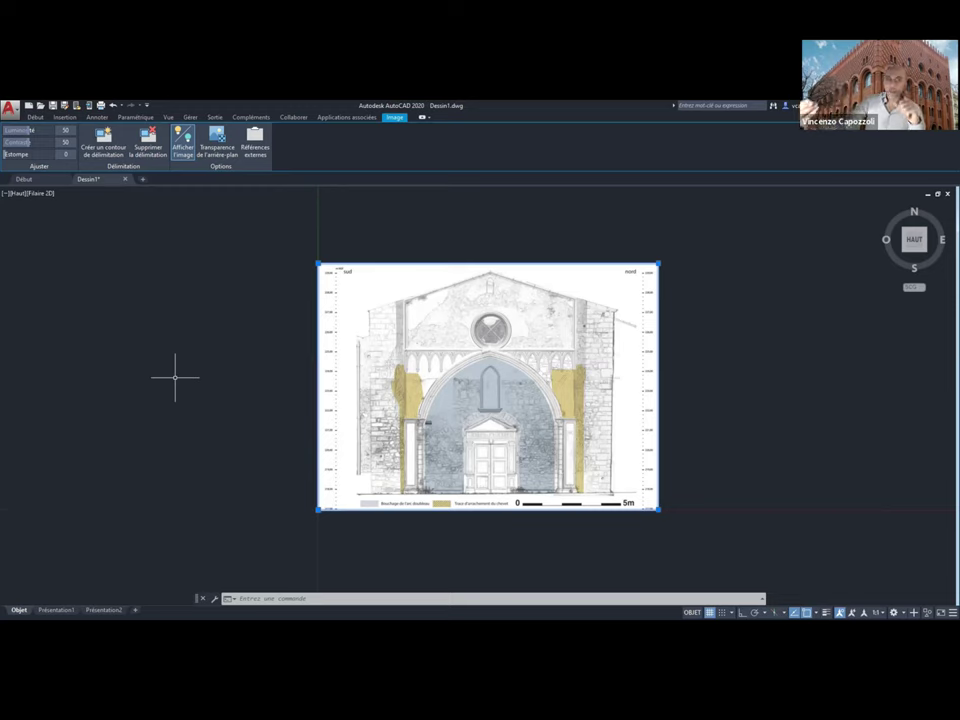
- Cancel the image clipping, deselect the facade, and bring up the layer manager
click(103, 140)
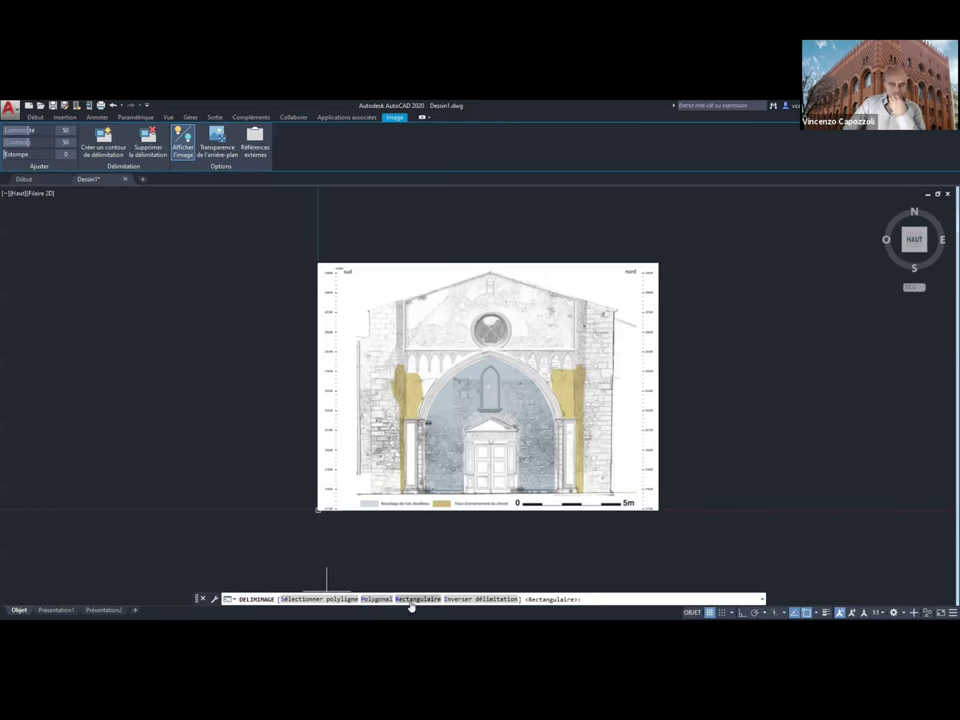
key(Escape)
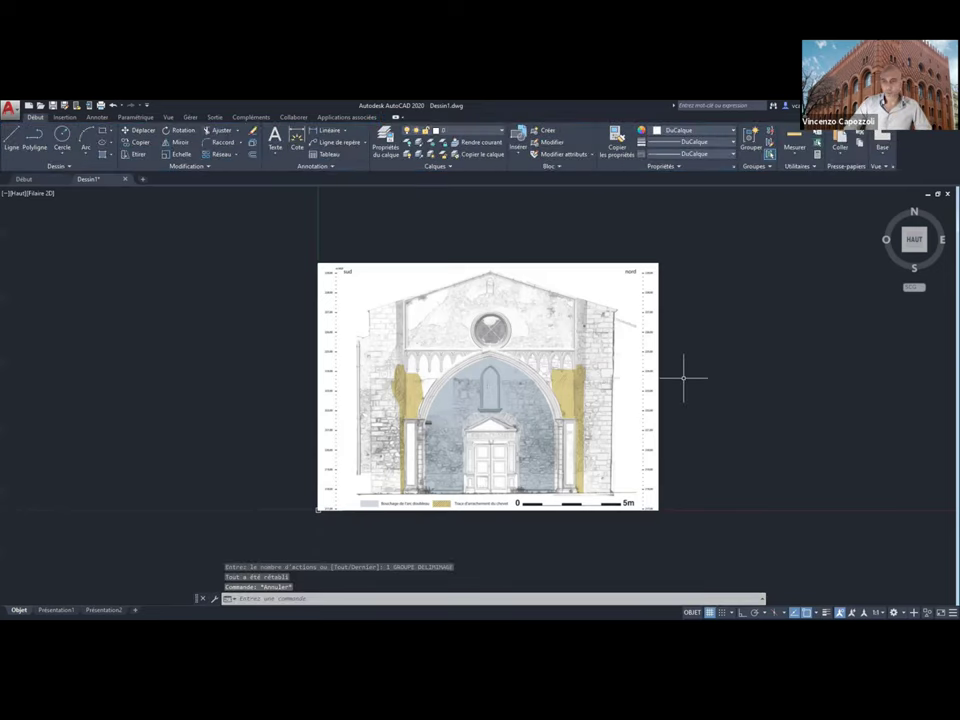
click(698, 376)
click(433, 195)
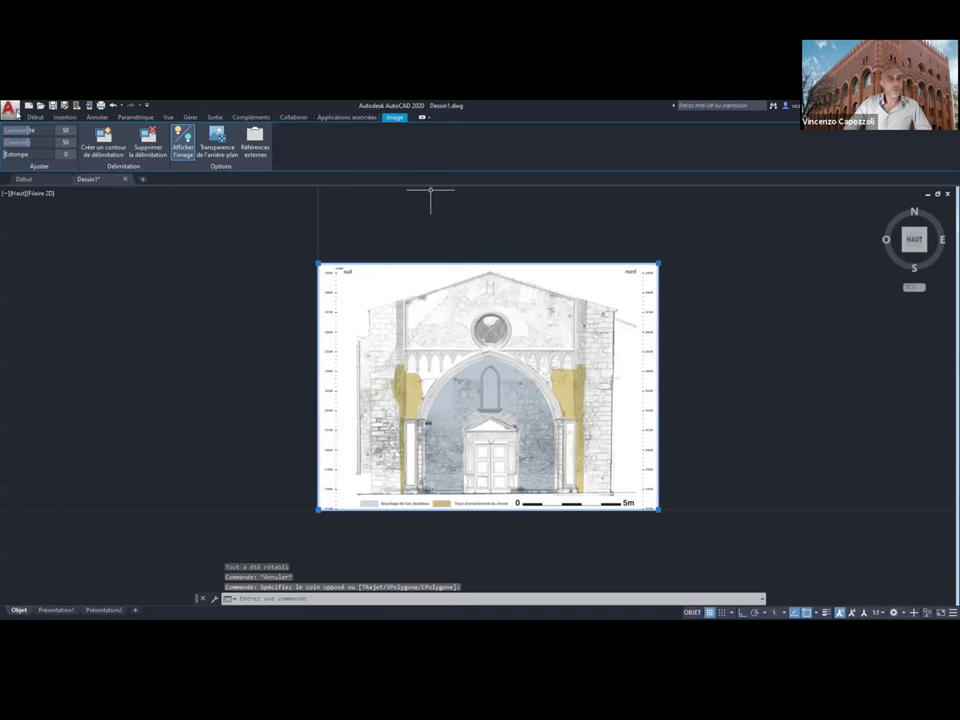
click(35, 117)
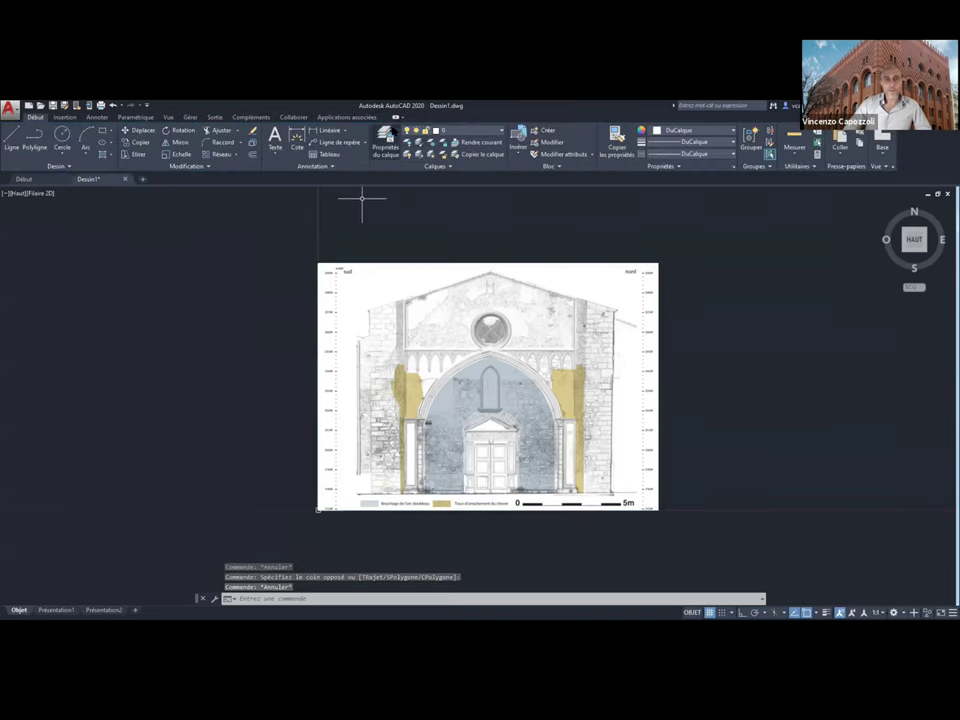
click(385, 145)
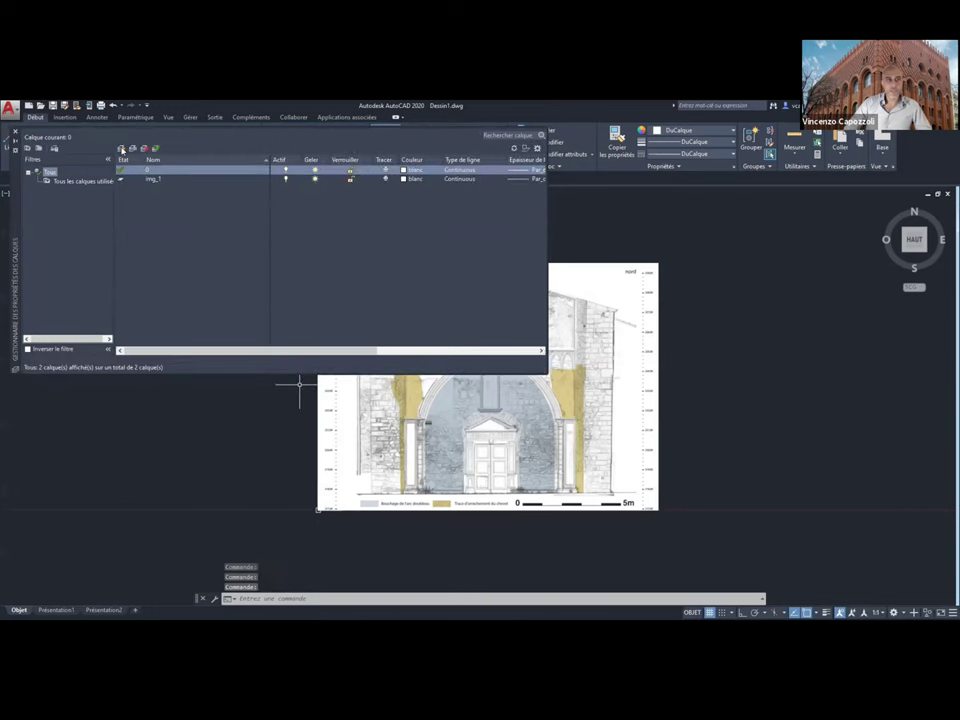
- Create a yellow layer named echelle and make it current
click(122, 150)
text(echell)
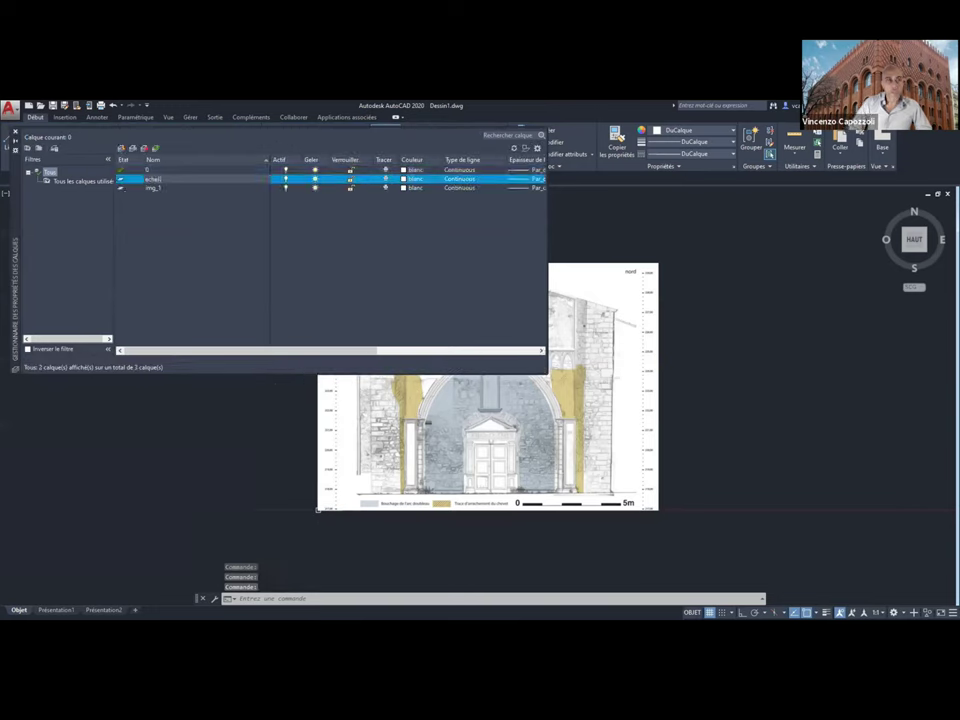
text(e)
key(Return)
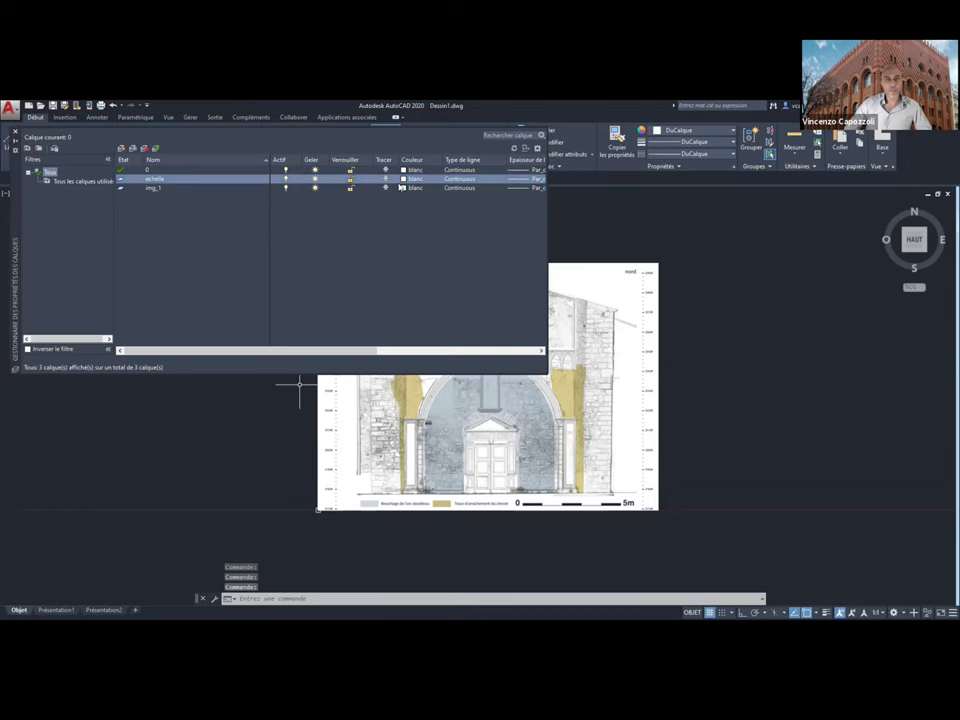
click(403, 178)
click(389, 387)
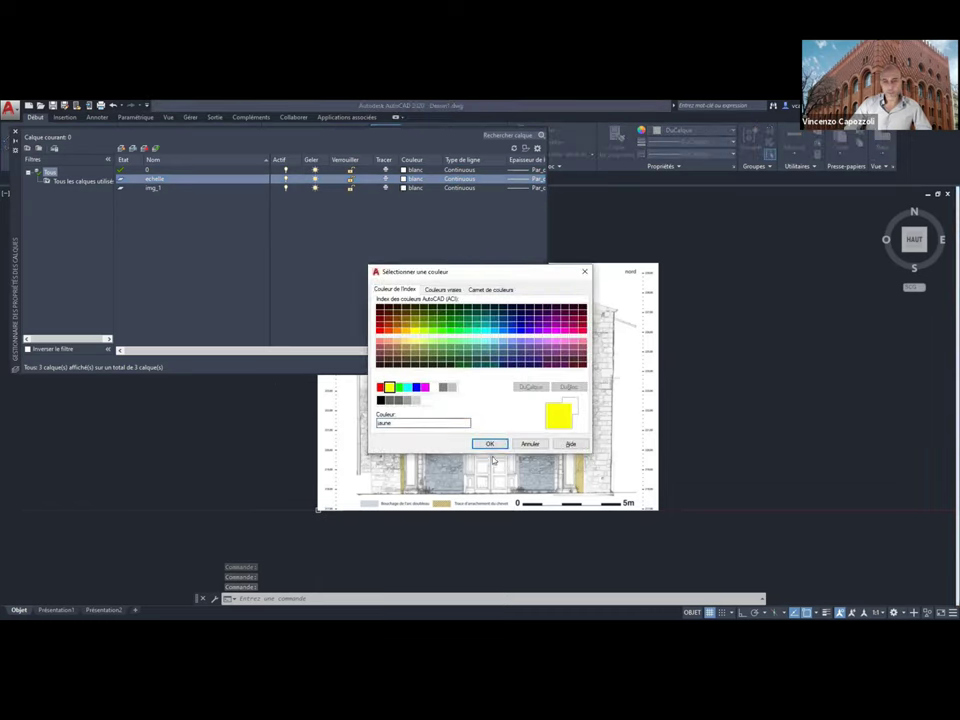
click(490, 444)
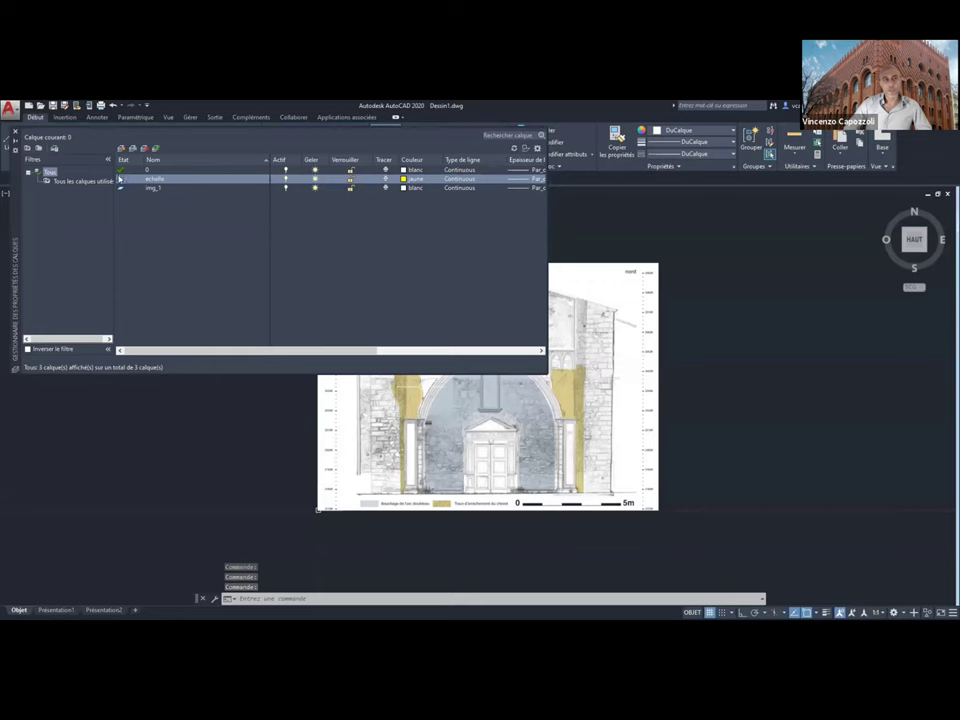
double_click(121, 180)
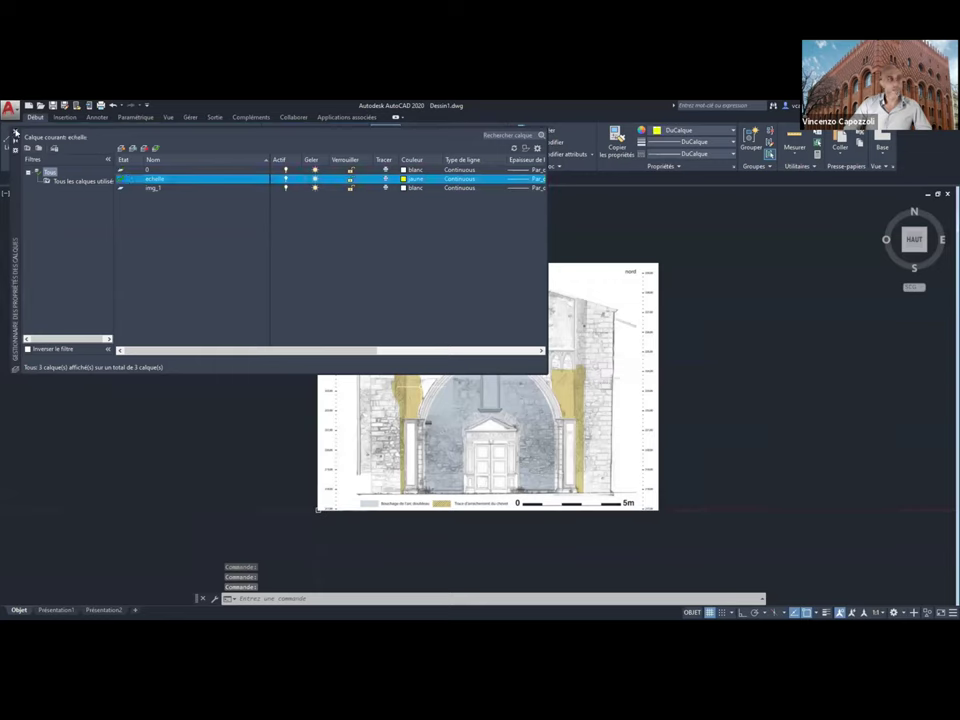
click(14, 132)
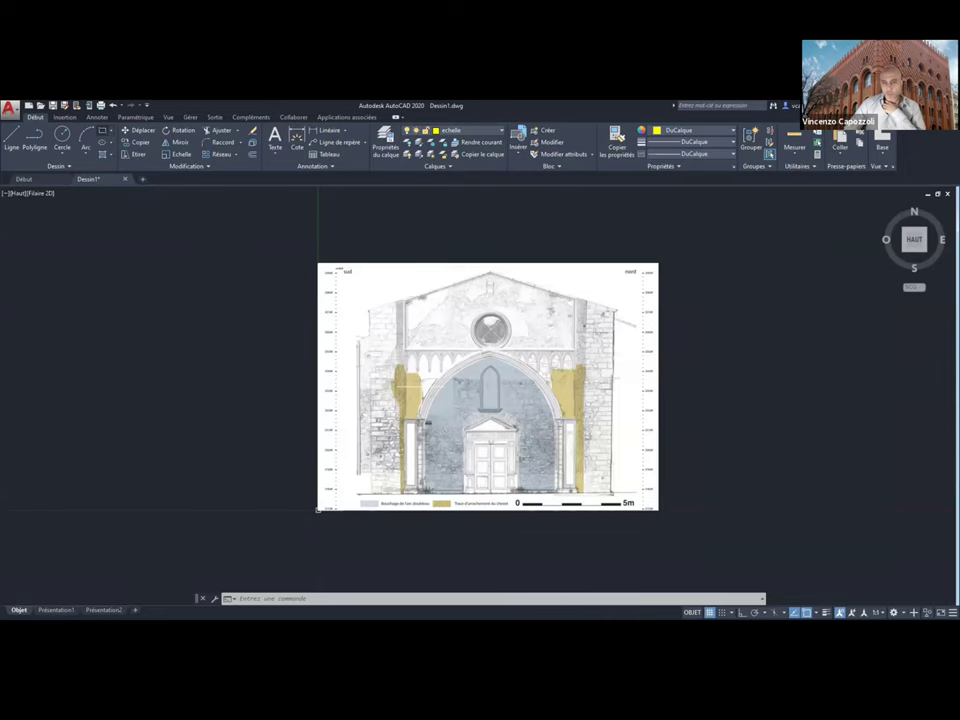
- Zoom and pan onto the 0–5m scale bar at the foot of the facade
scroll(623, 504, up, 5)
scroll(558, 409, down, 3)
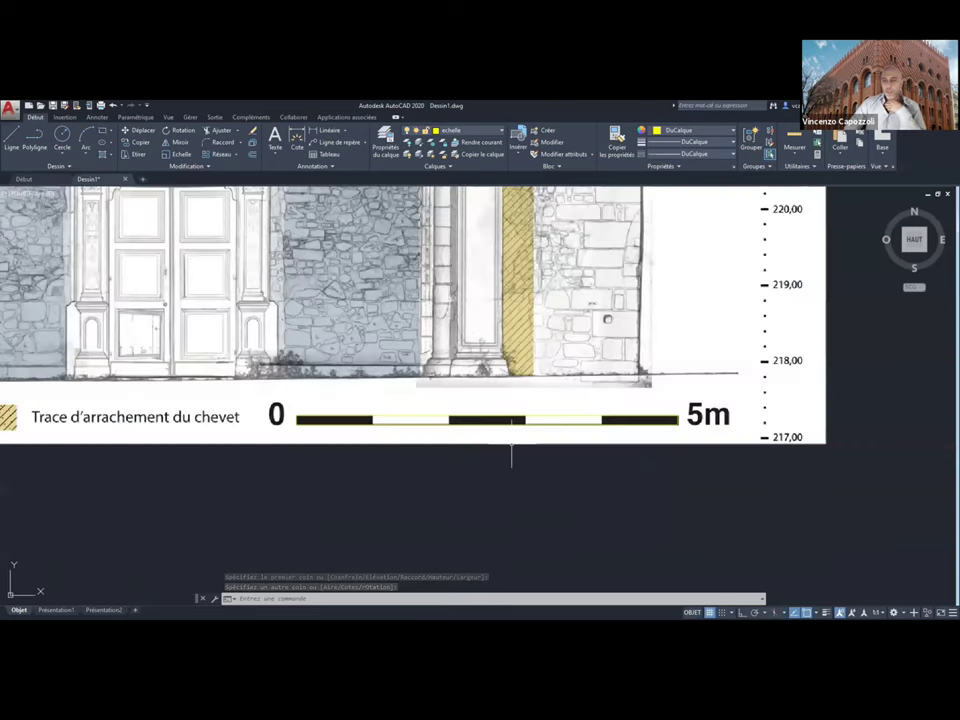
scroll(514, 454, up, 4)
middle_drag(516, 454, 246, 428)
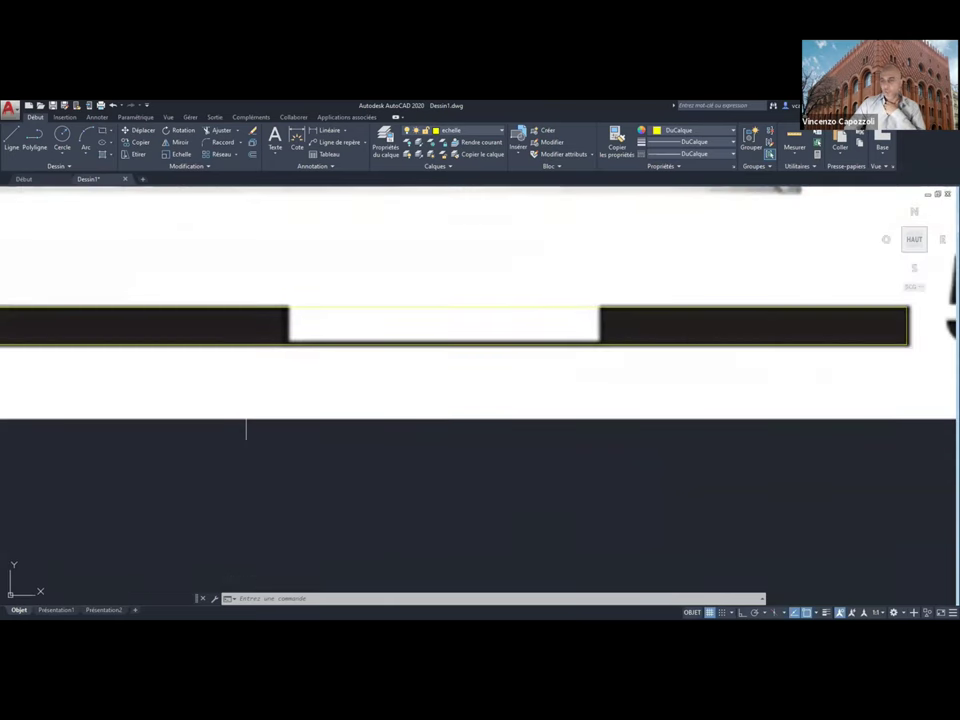
scroll(253, 425, down, 4)
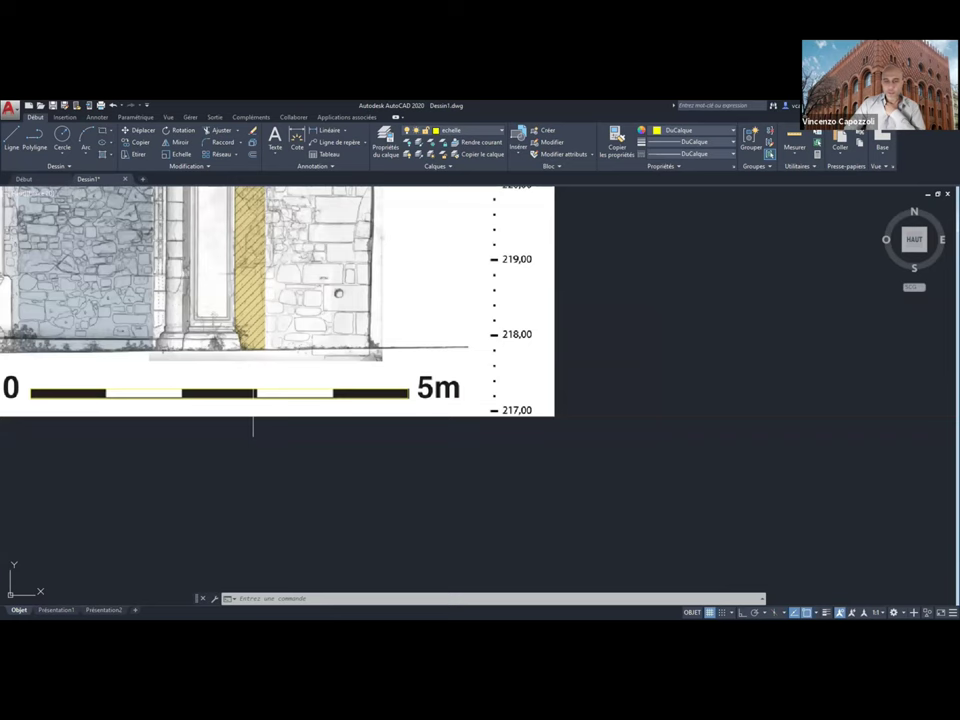
key(ctrl+z)
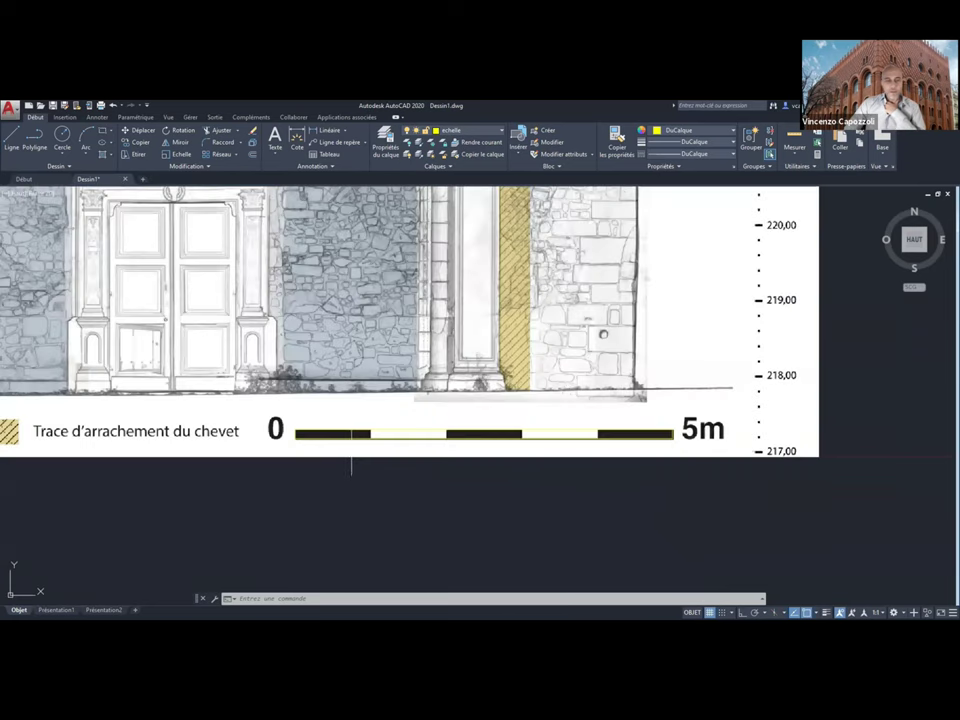
- Change the drawing units' insertion scale from Millimètres to Mètres
click(8, 112)
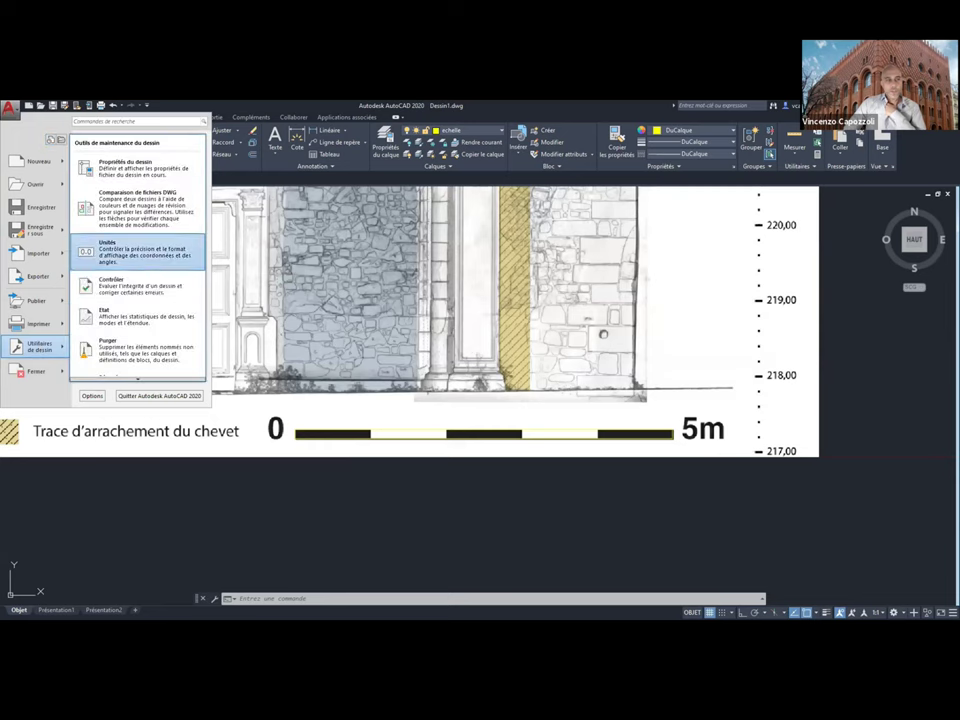
click(139, 255)
click(436, 364)
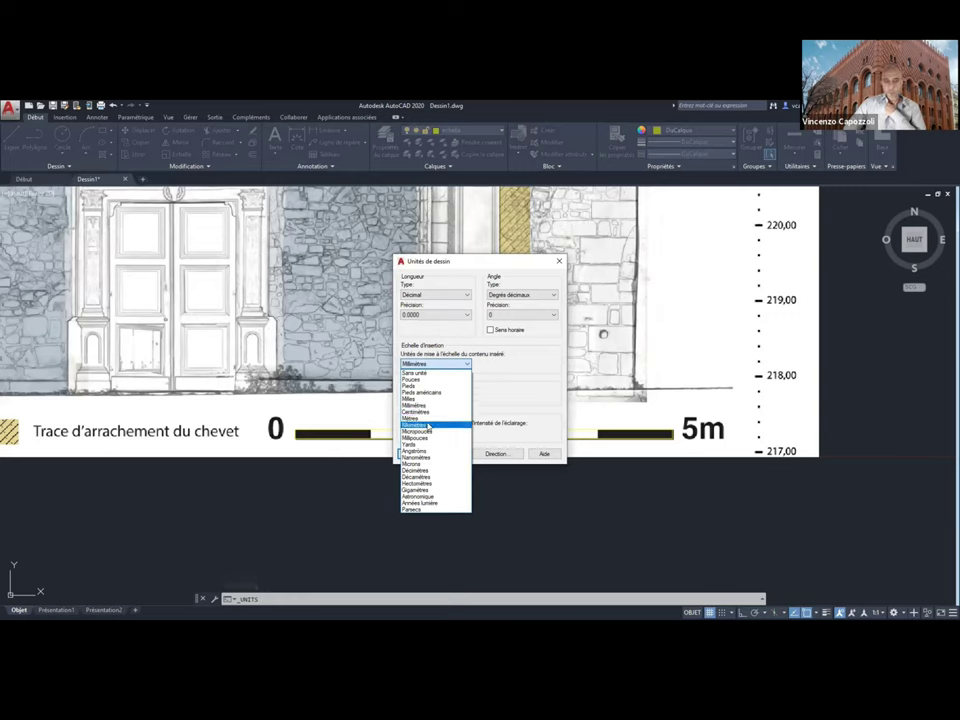
click(430, 420)
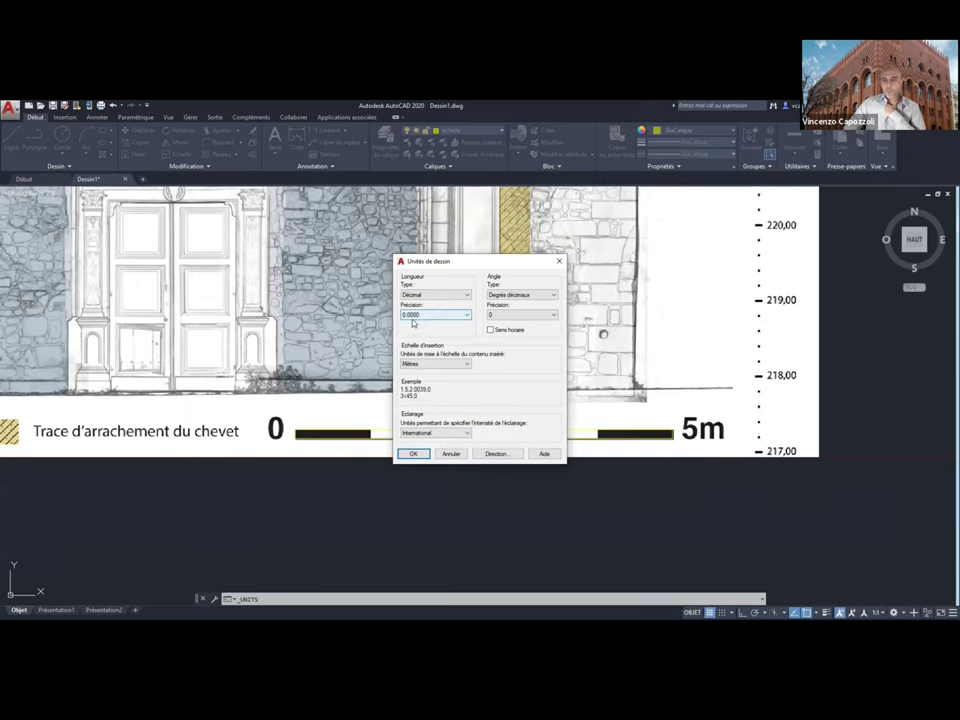
key(Return)
scroll(500, 490, down, 5)
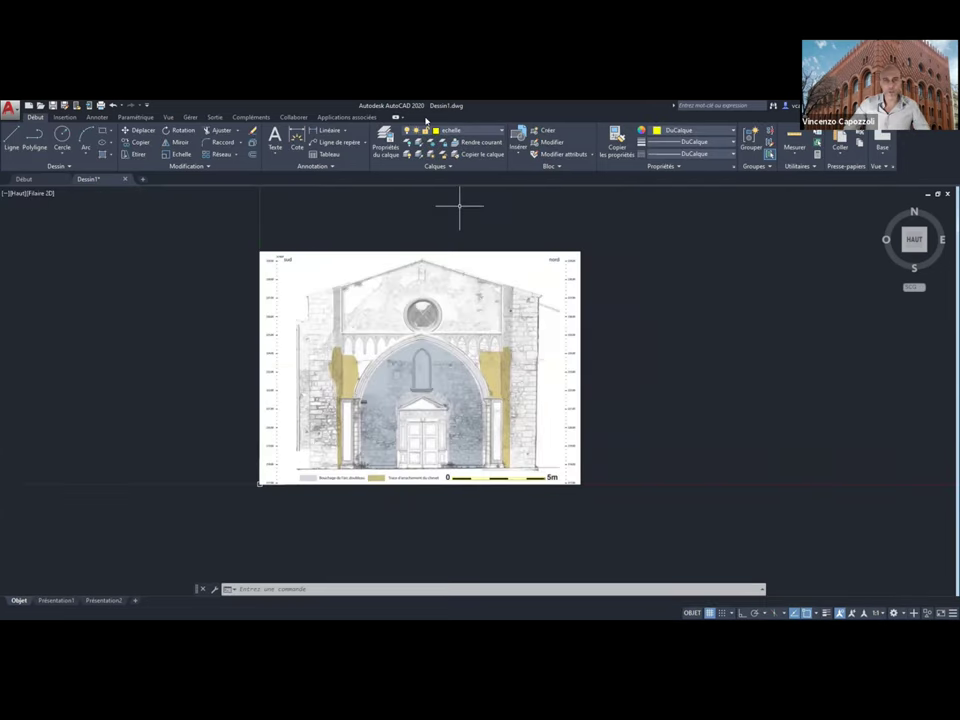
- Start scaling the facade image from its lower-left corner with the Reference option
middle_drag(597, 227, 499, 204)
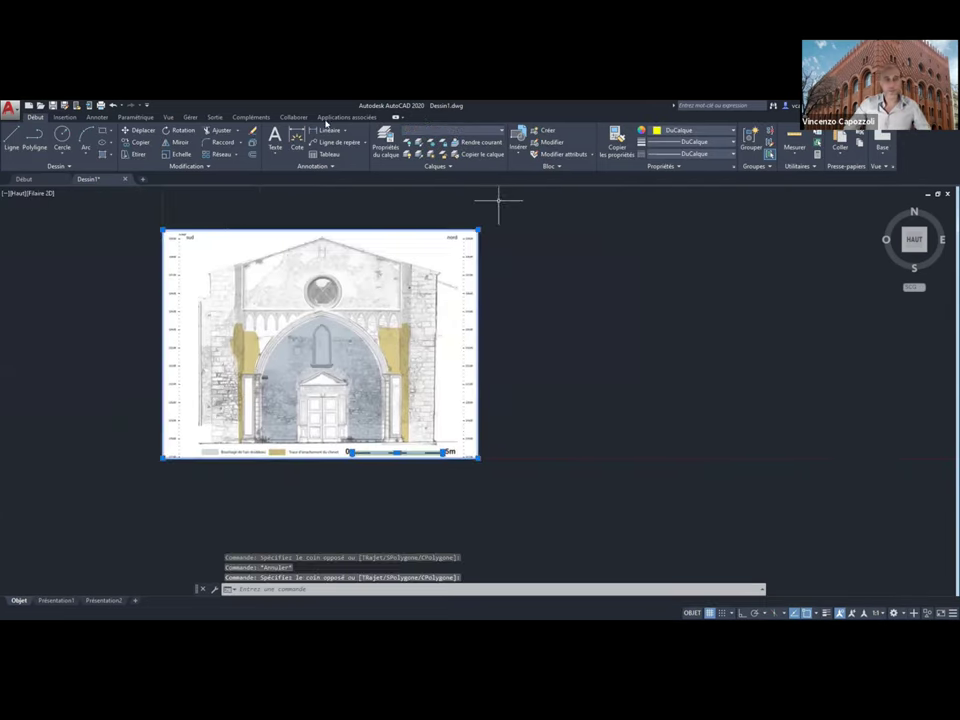
click(177, 154)
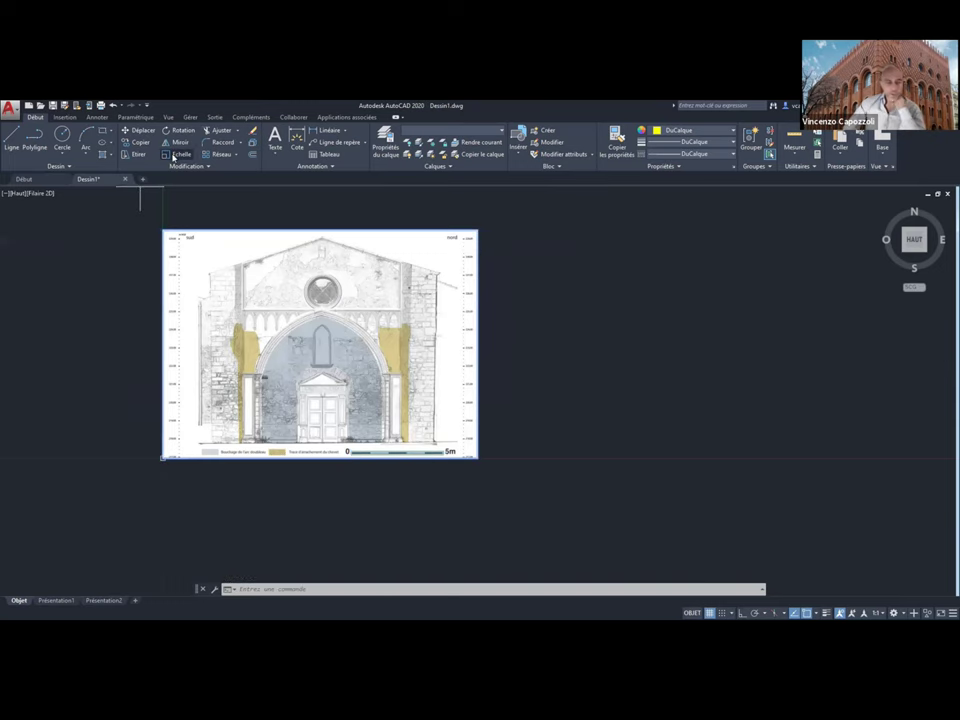
middle_drag(90, 391, 215, 420)
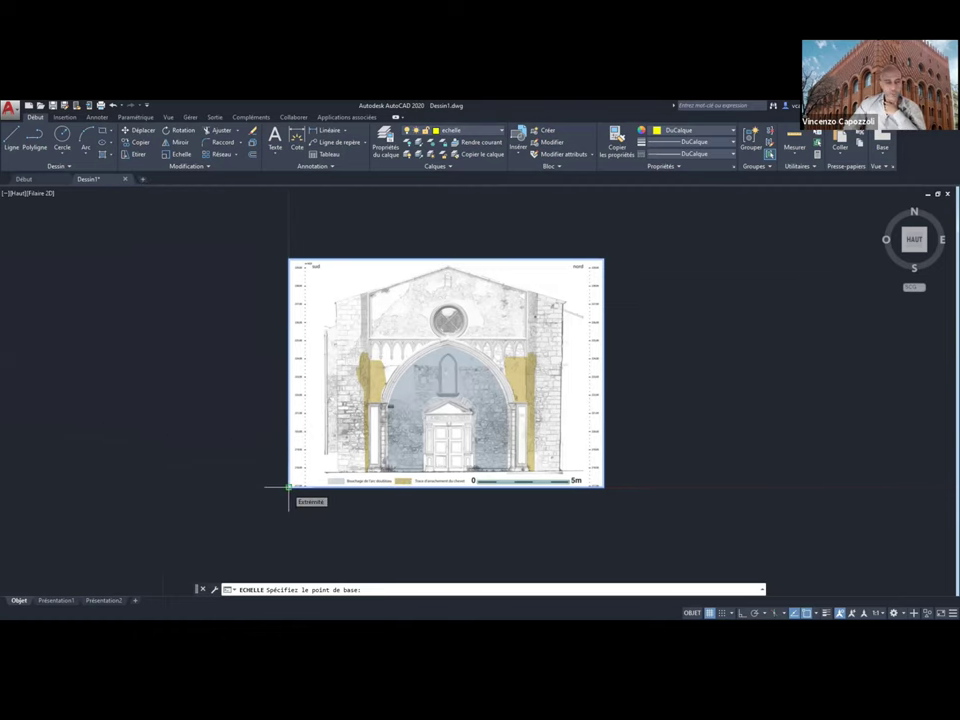
scroll(289, 486, up, 4)
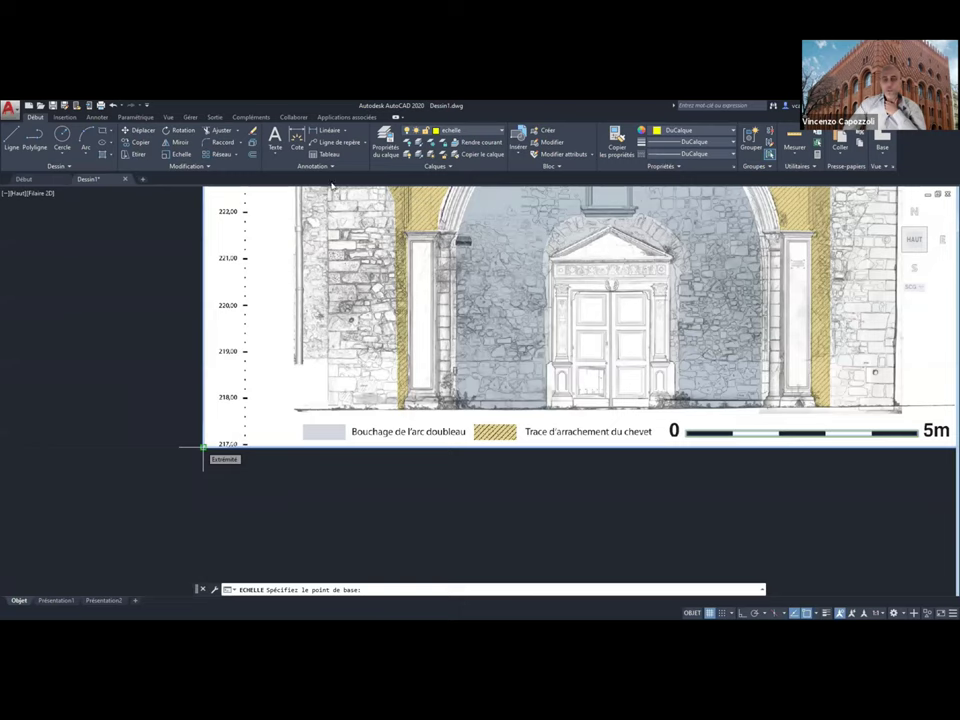
click(203, 447)
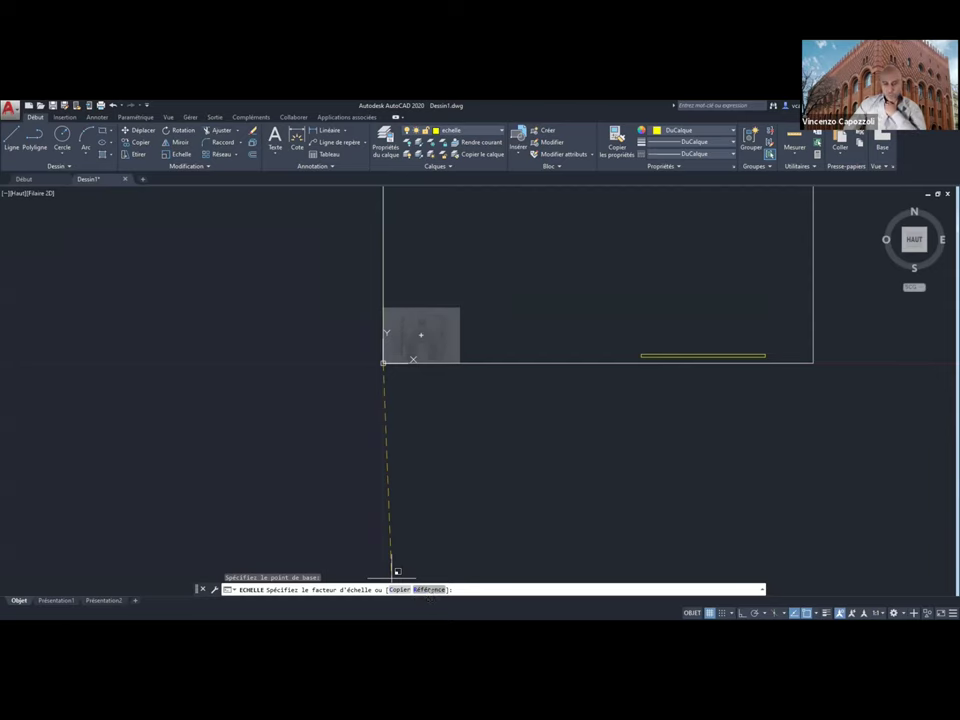
click(429, 589)
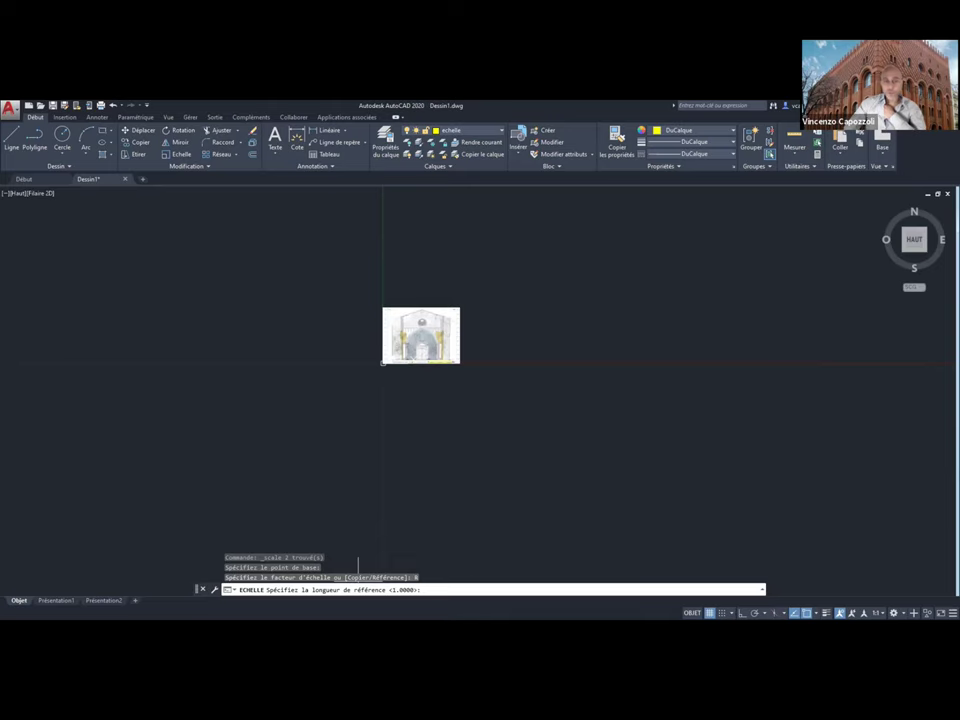
- Use the scale bar's 0 and 5m ends as reference and set new length 5
scroll(383, 361, up, 10)
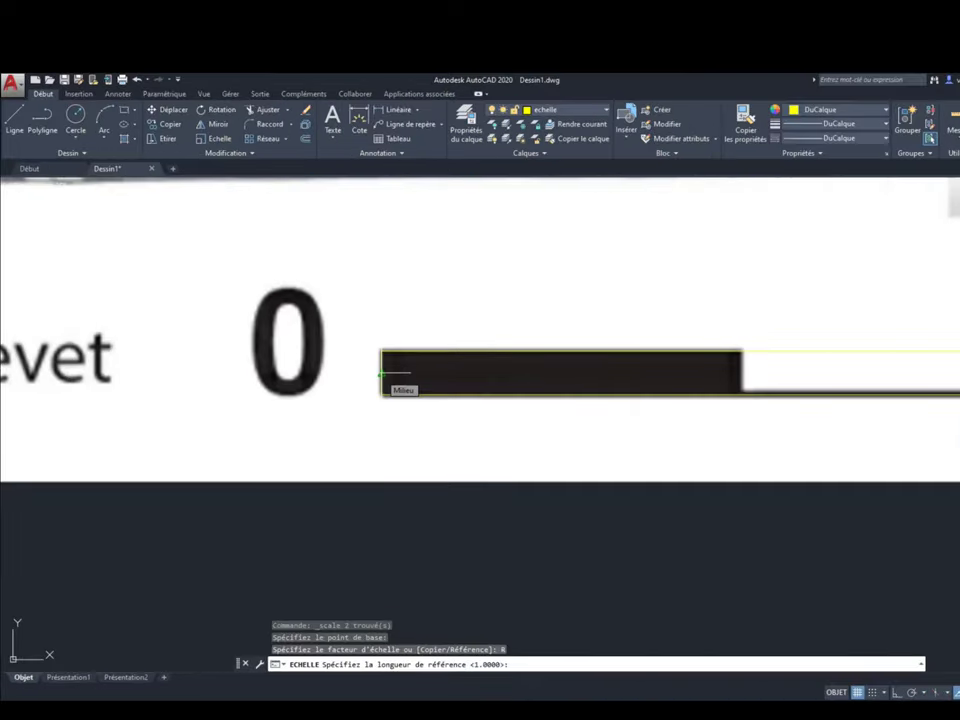
click(381, 375)
middle_drag(900, 370, 255, 370)
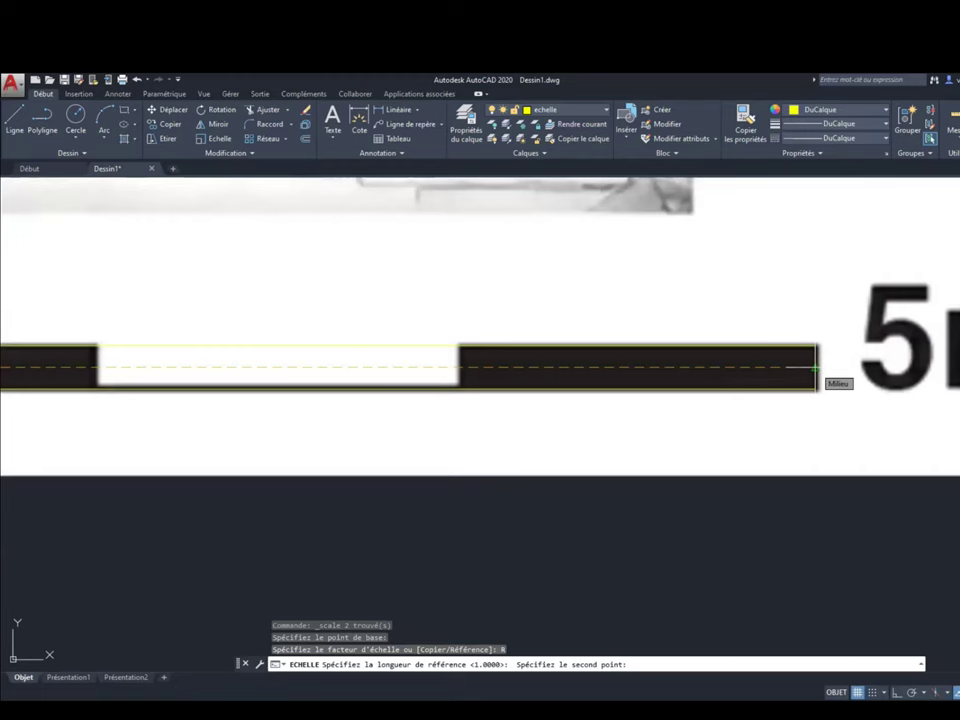
click(815, 368)
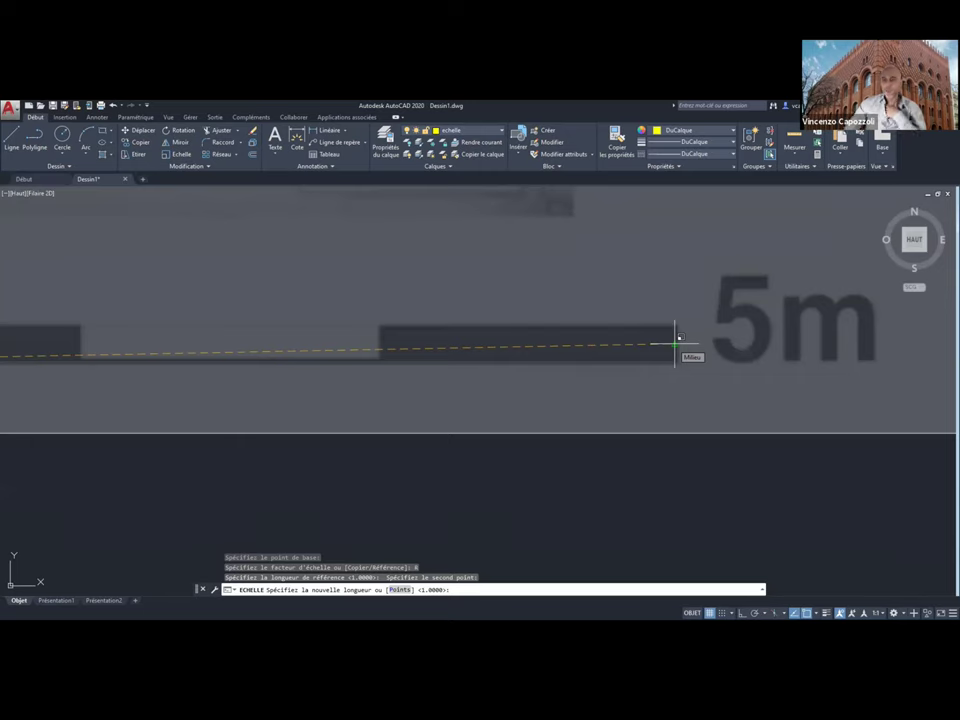
text(5)
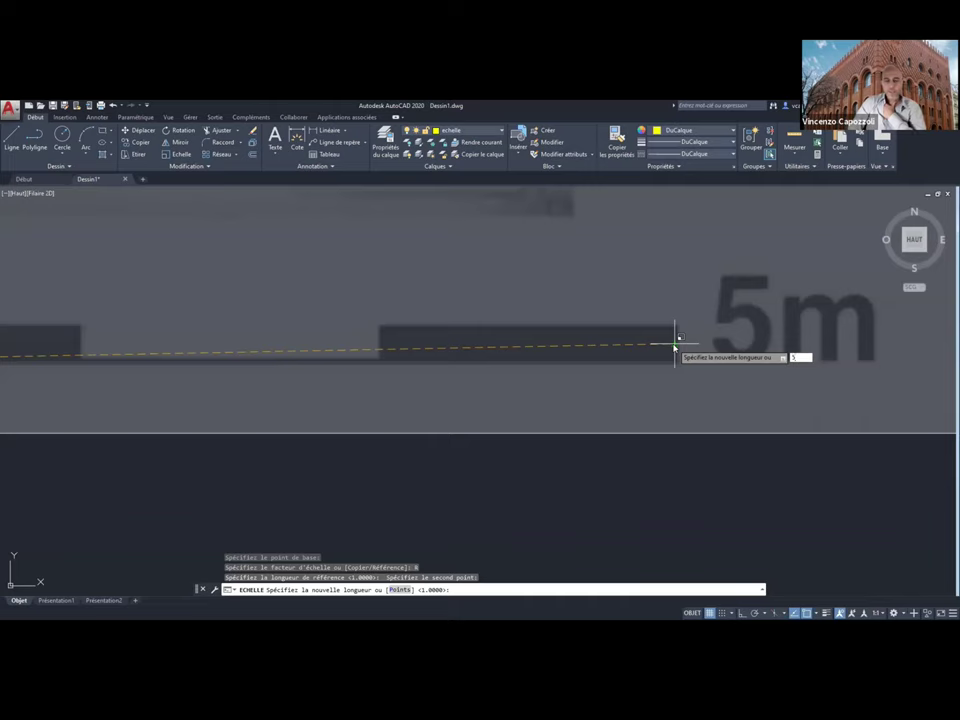
key(Return)
scroll(690, 300, down, 1)
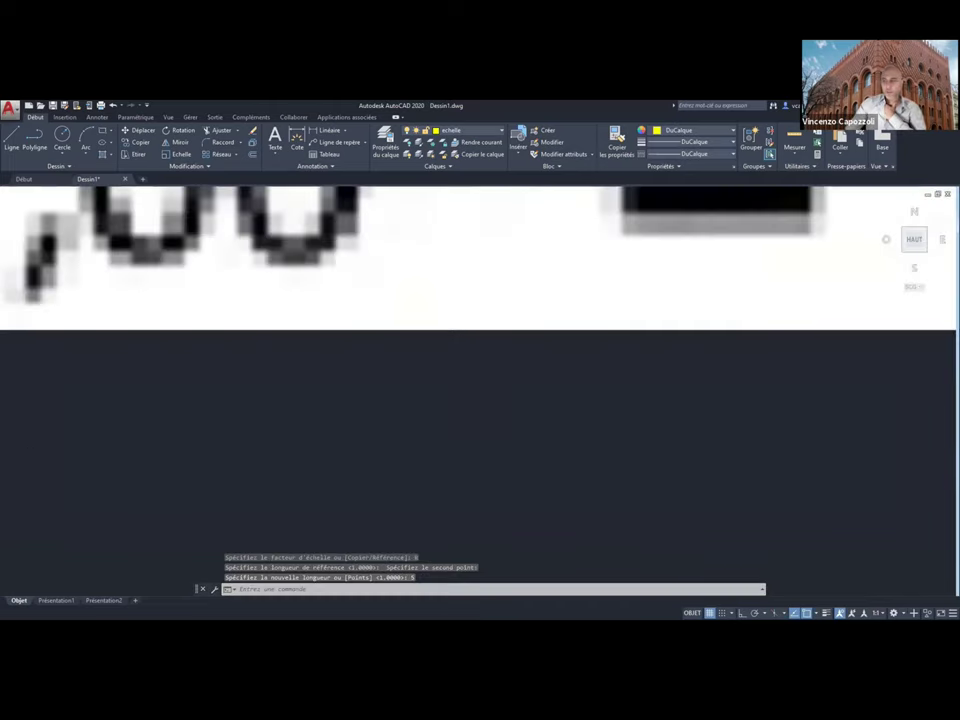
scroll(700, 275, down, 2)
scroll(701, 270, down, 2)
scroll(701, 270, down, 3)
scroll(418, 364, down, 2)
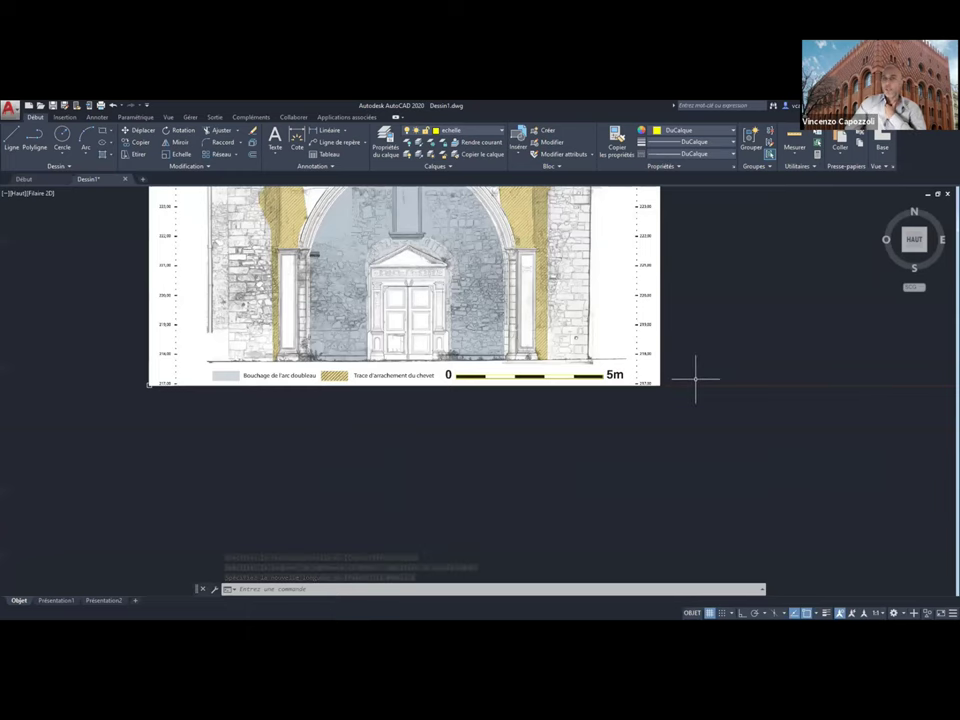
scroll(694, 436, up, 2)
middle_drag(694, 436, 765, 411)
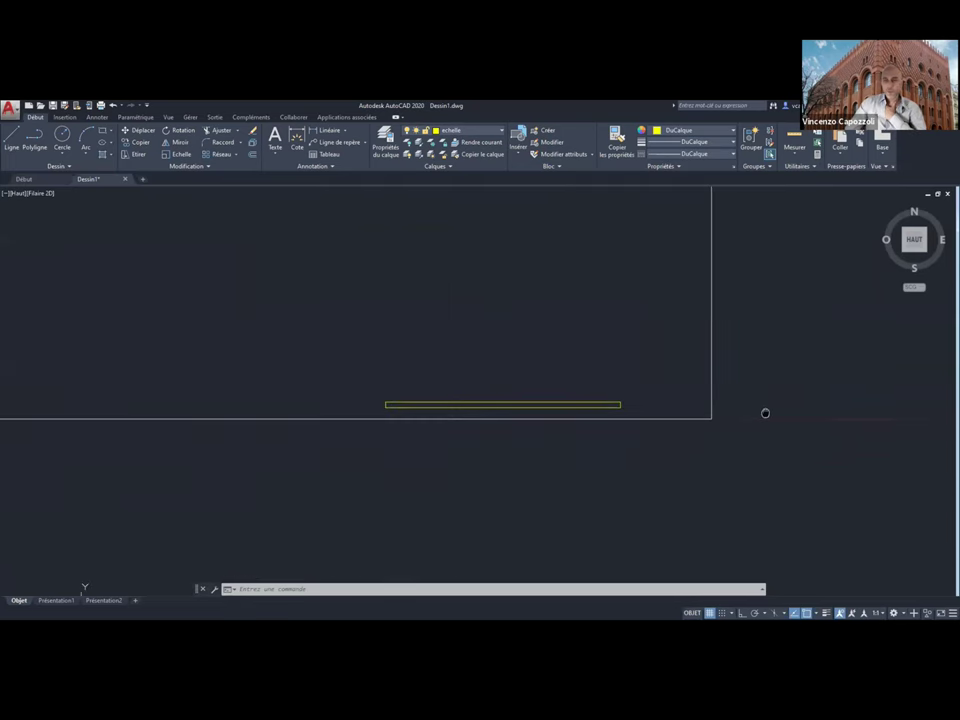
click(796, 155)
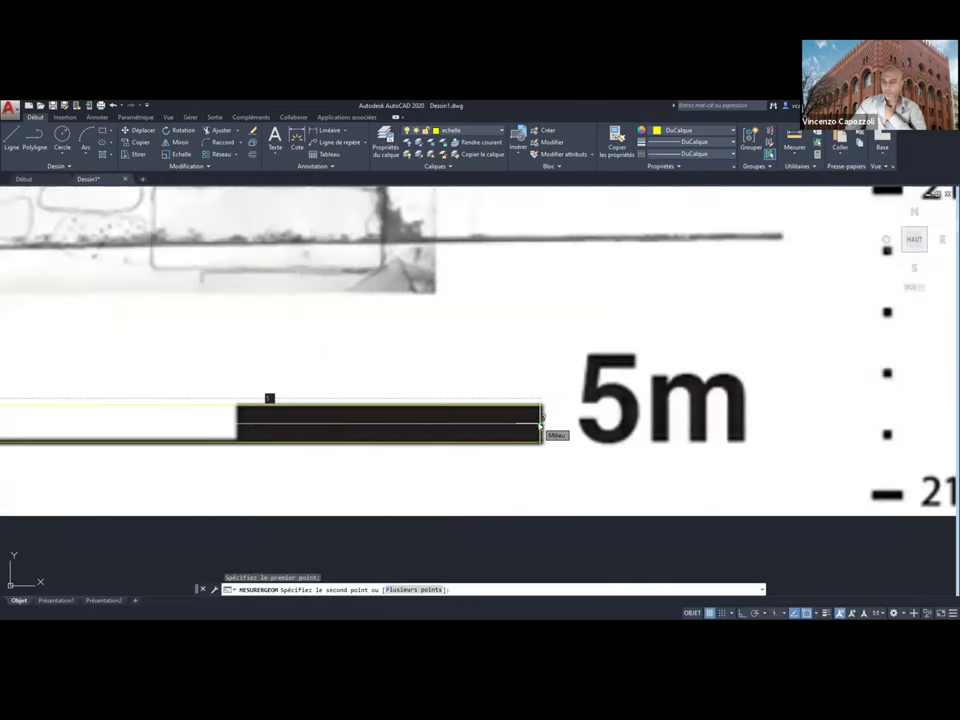
click(541, 416)
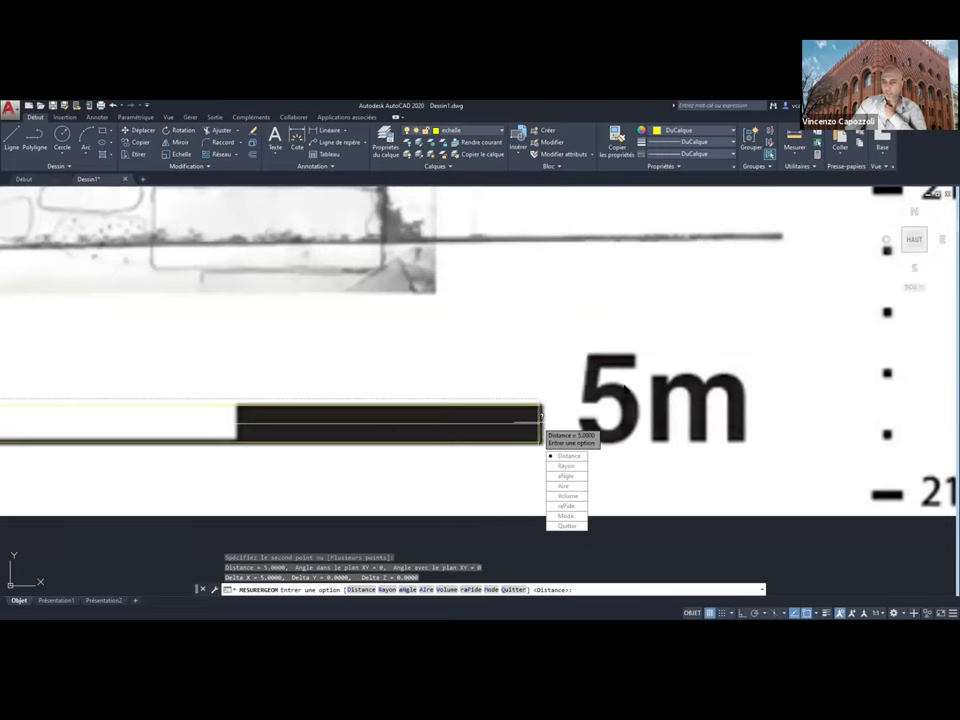
scroll(542, 440, down, 10)
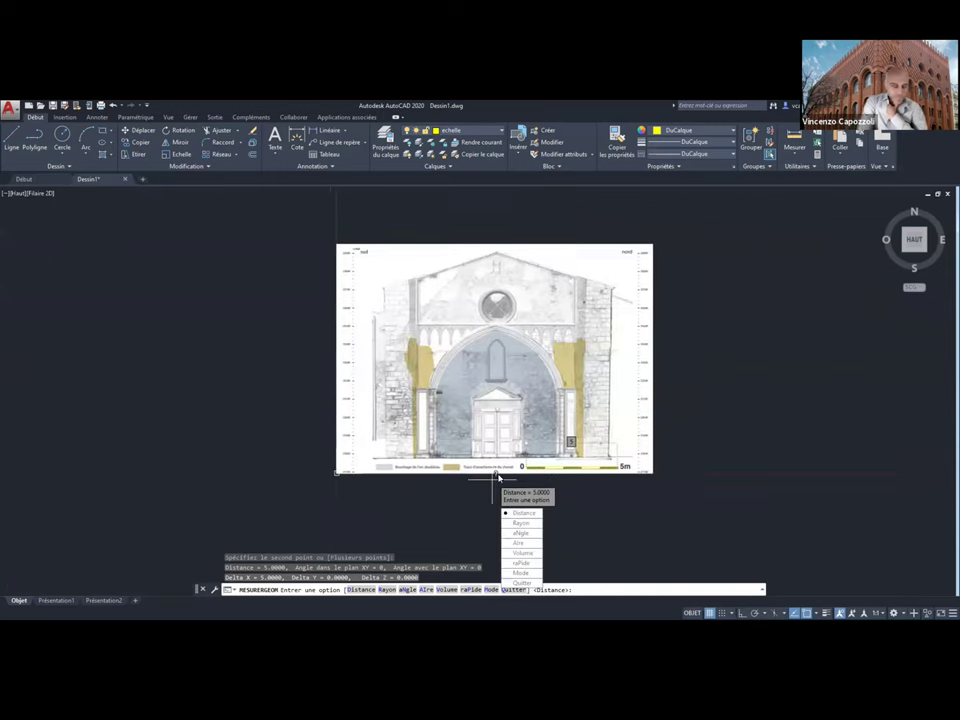
key(Escape)
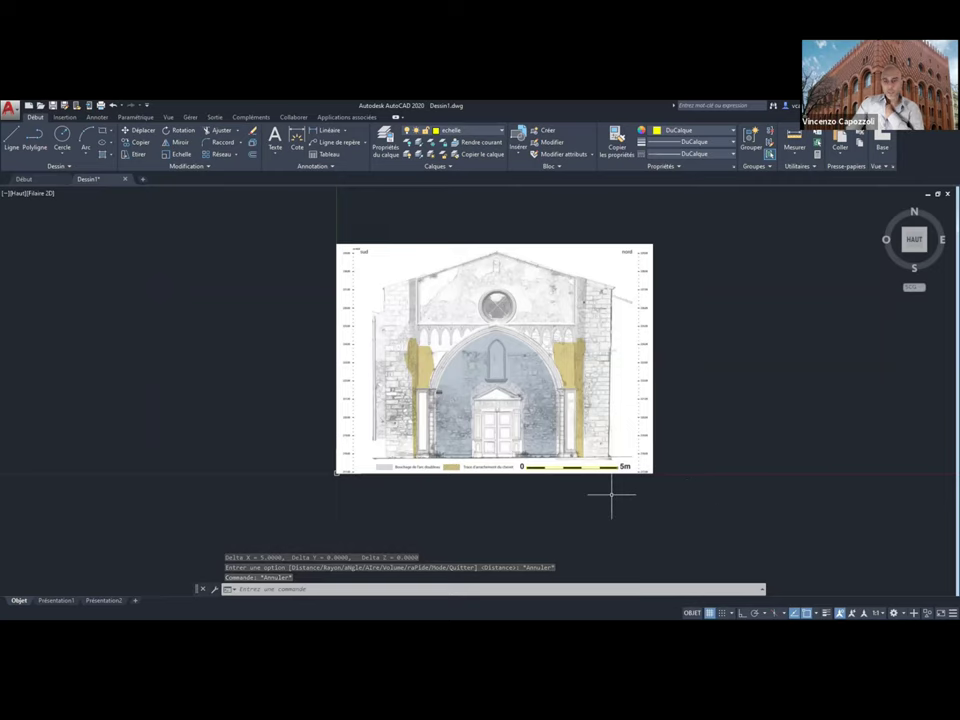
scroll(615, 495, up, 8)
scroll(559, 321, up, 8)
scroll(559, 321, down, 5)
scroll(561, 321, up, 7)
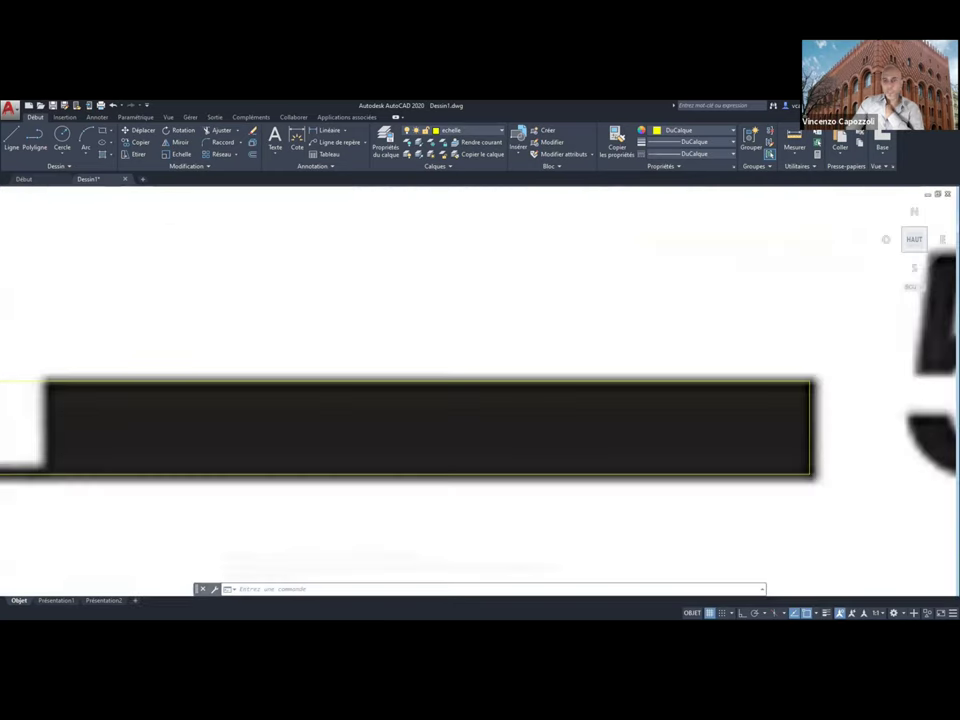
scroll(568, 433, down, 3)
scroll(568, 433, down, 10)
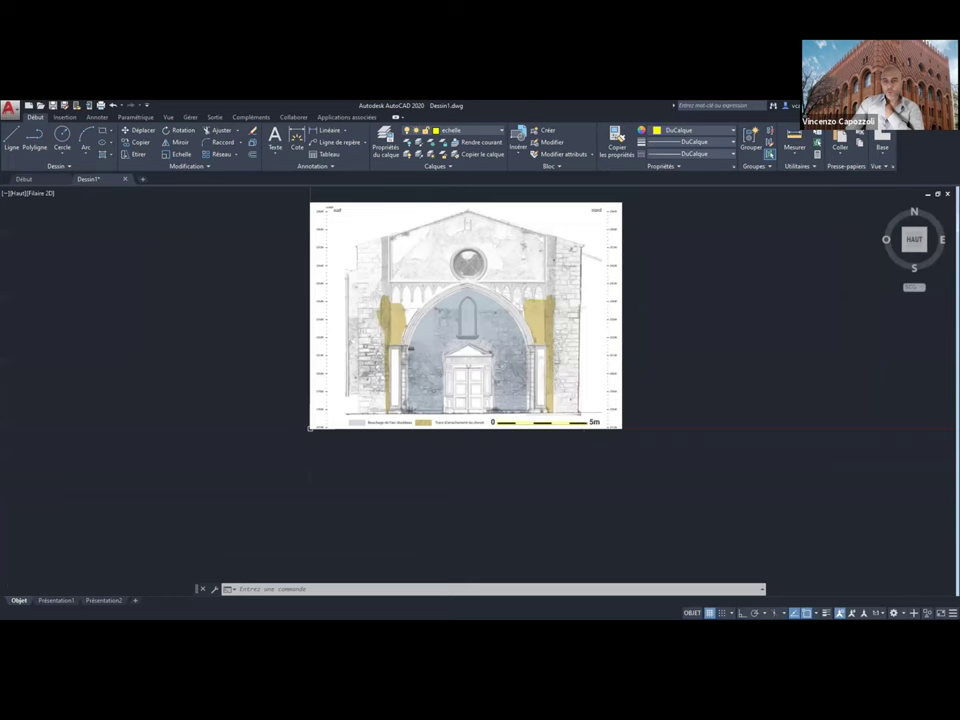
mouse_move(281, 485)
middle_down()
mouse_move(304, 456)
mouse_move(329, 467)
middle_up()
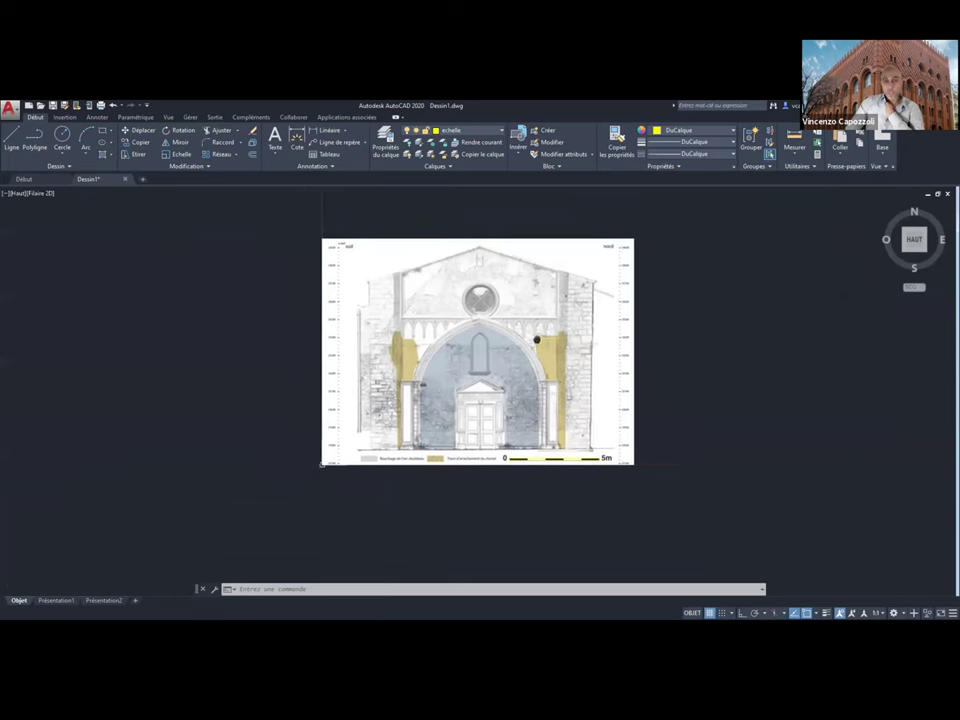
- Zoom to the whole facade, nudge it into place, and bring up the Mesurer tools for an area measurement
middle_click(329, 467)
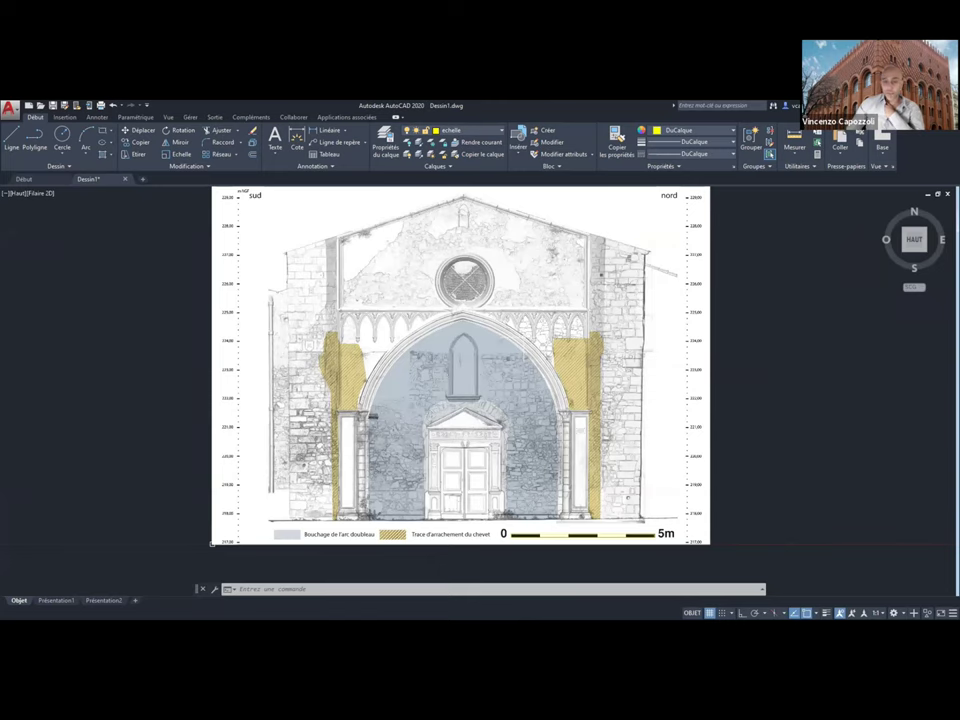
middle_drag(524, 324, 495, 334)
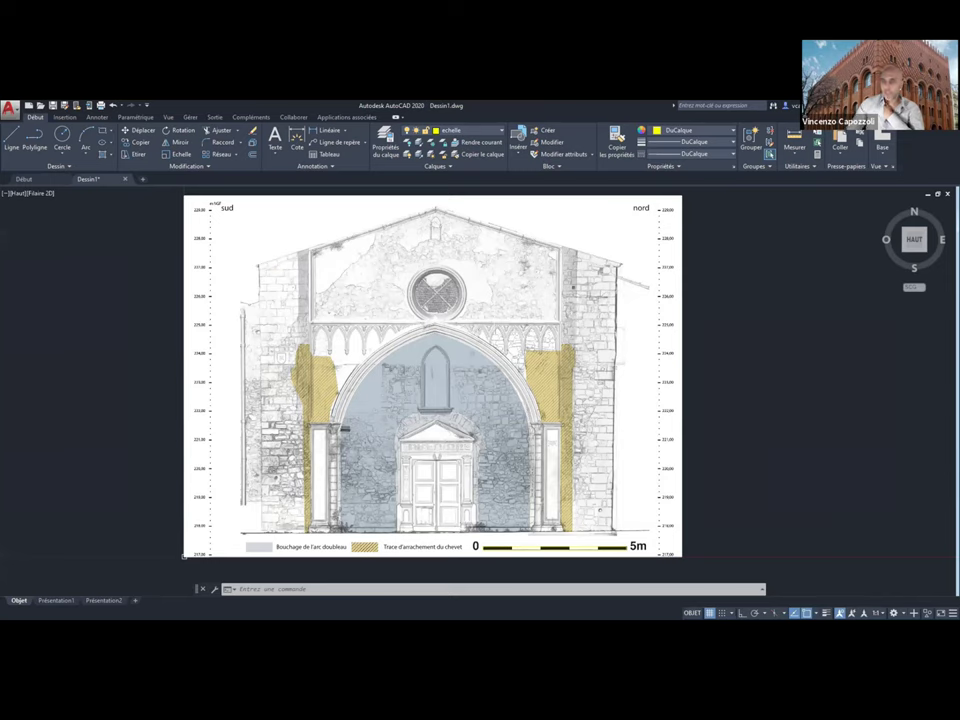
click(795, 156)
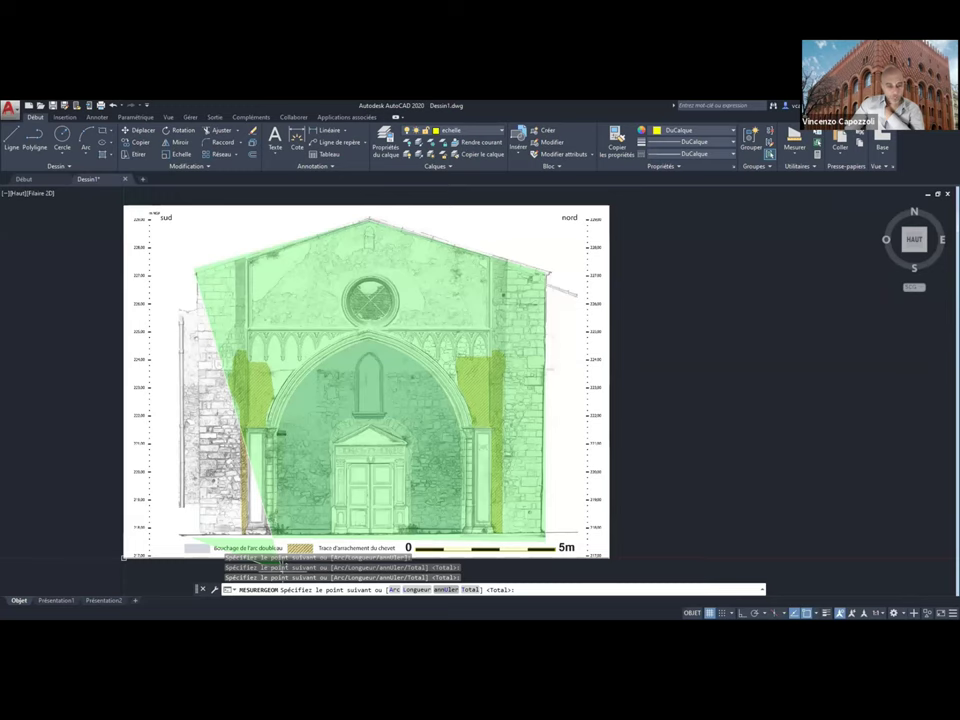
- Close the facade outline for area 133.4874 and perimeter 45.1277, then add layer Calque1
click(467, 590)
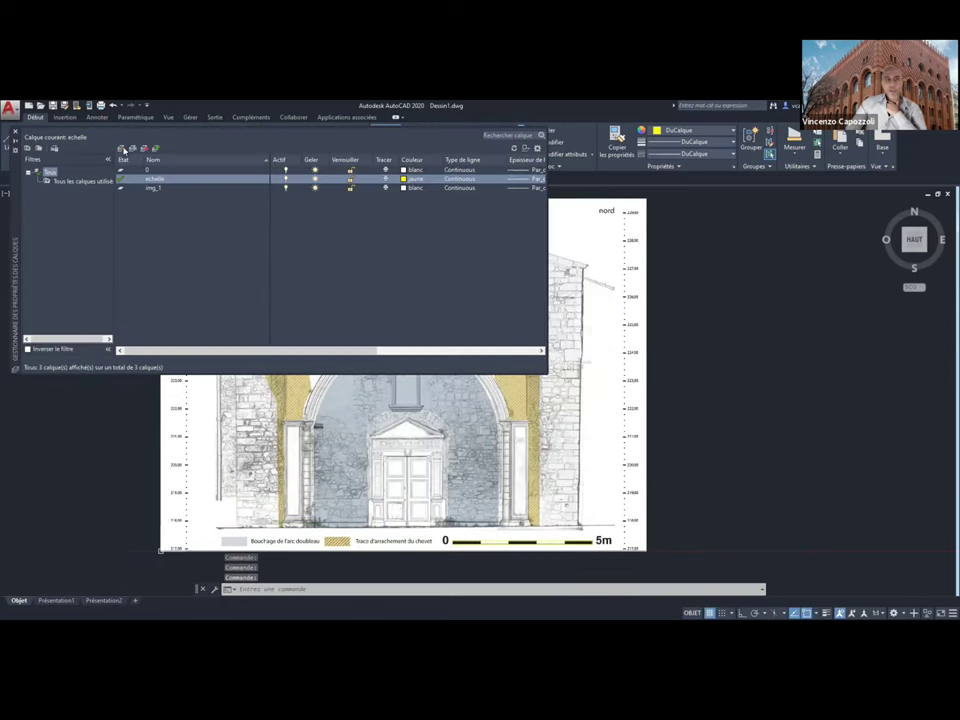
click(124, 149)
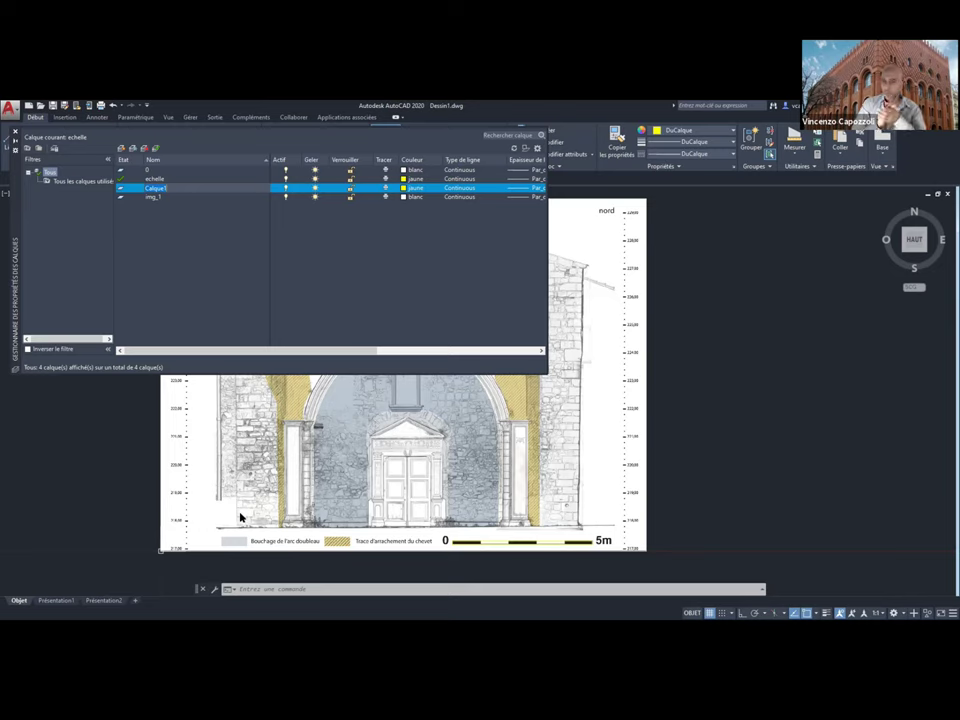
- Rename Calque1 to US_1, make it current, colour it green (vert), and widen the palette
text(US_1)
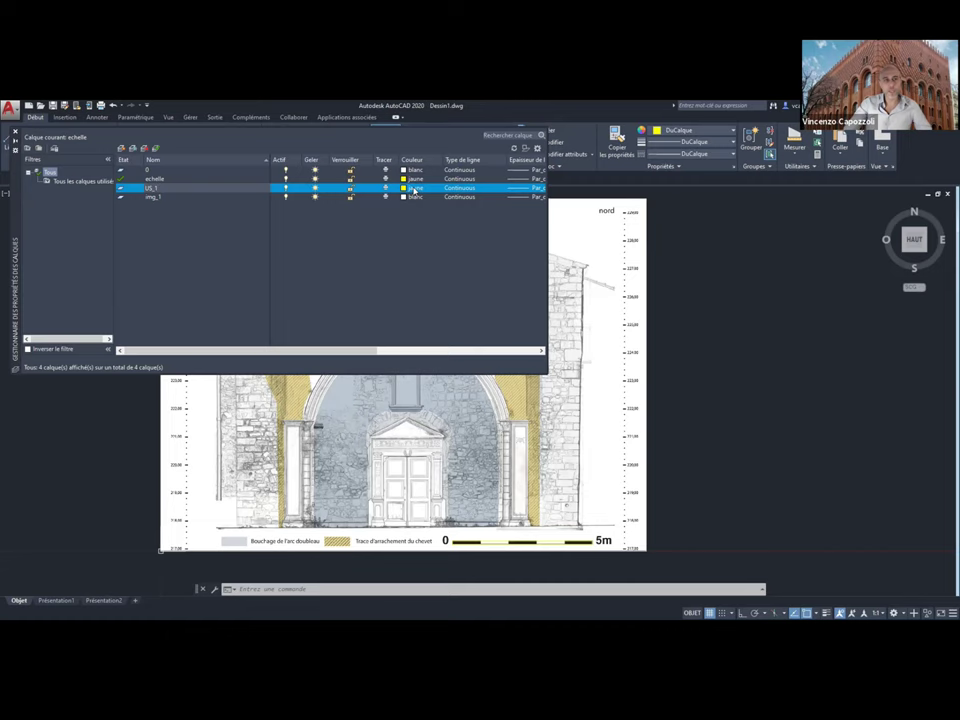
double_click(121, 191)
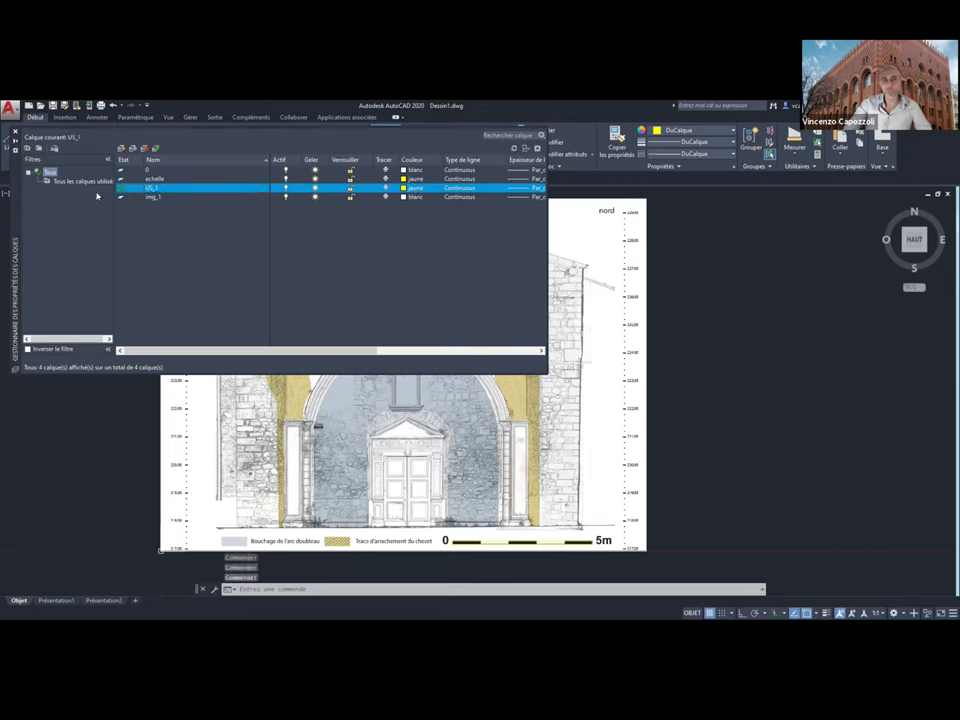
click(410, 188)
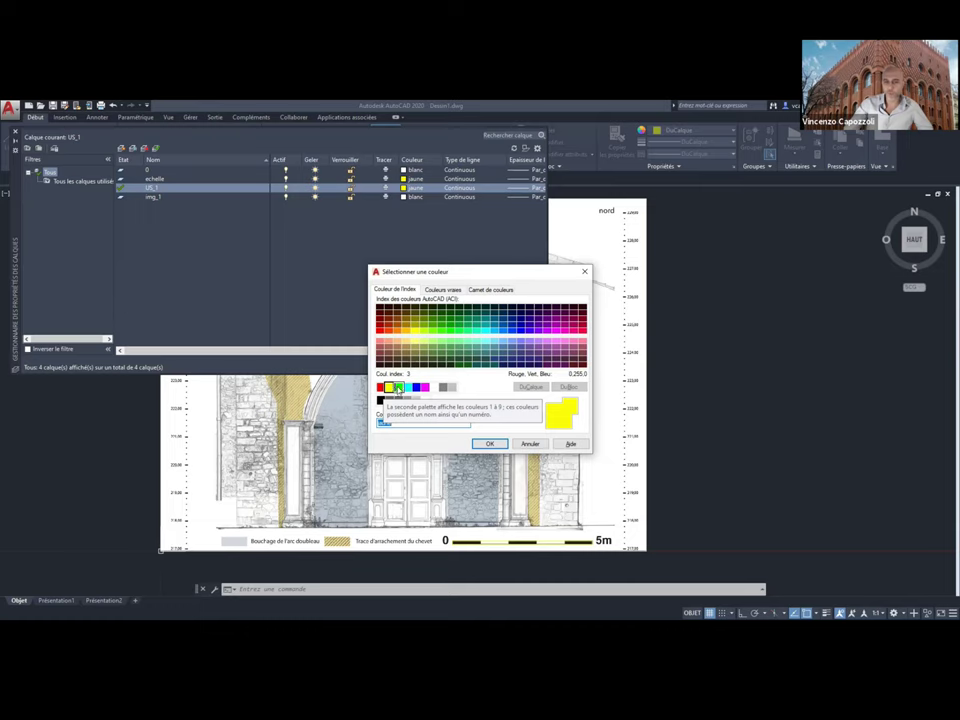
click(399, 387)
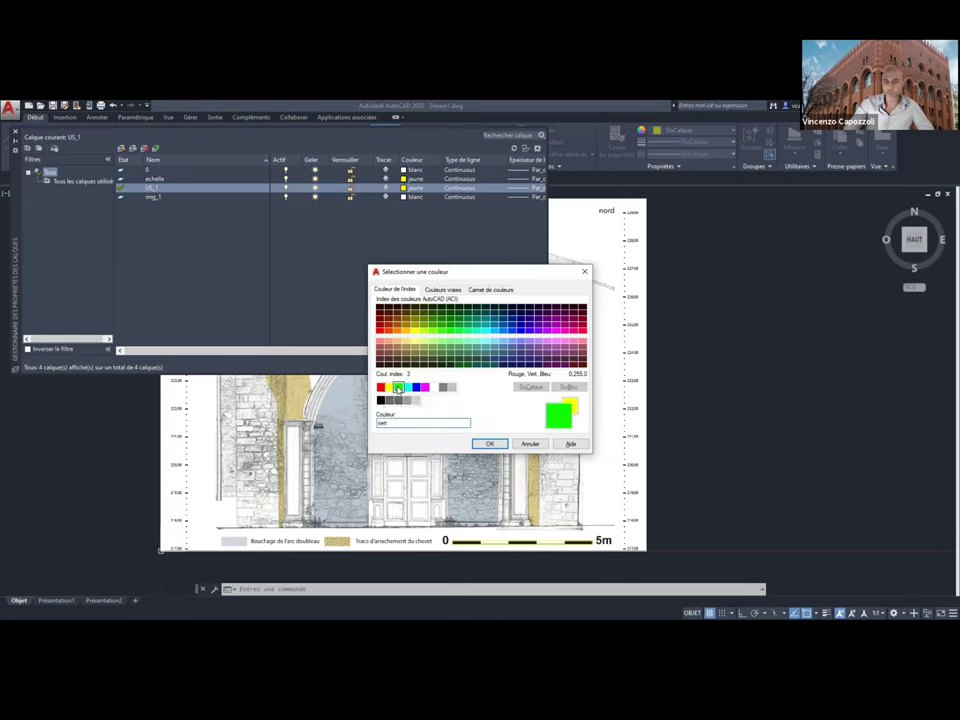
click(496, 444)
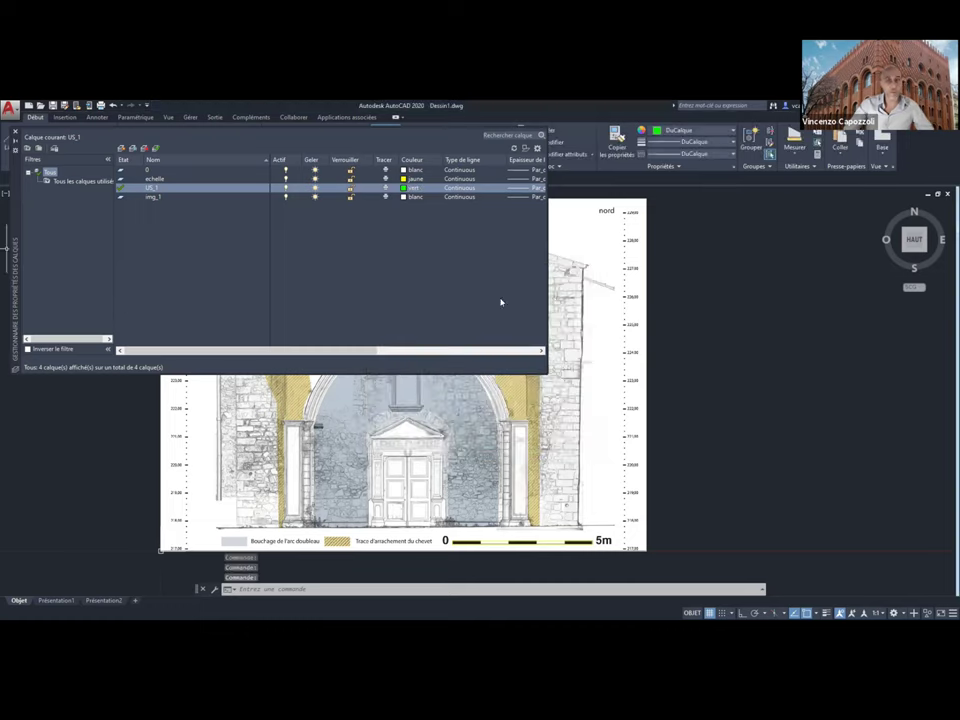
drag(546, 234, 705, 270)
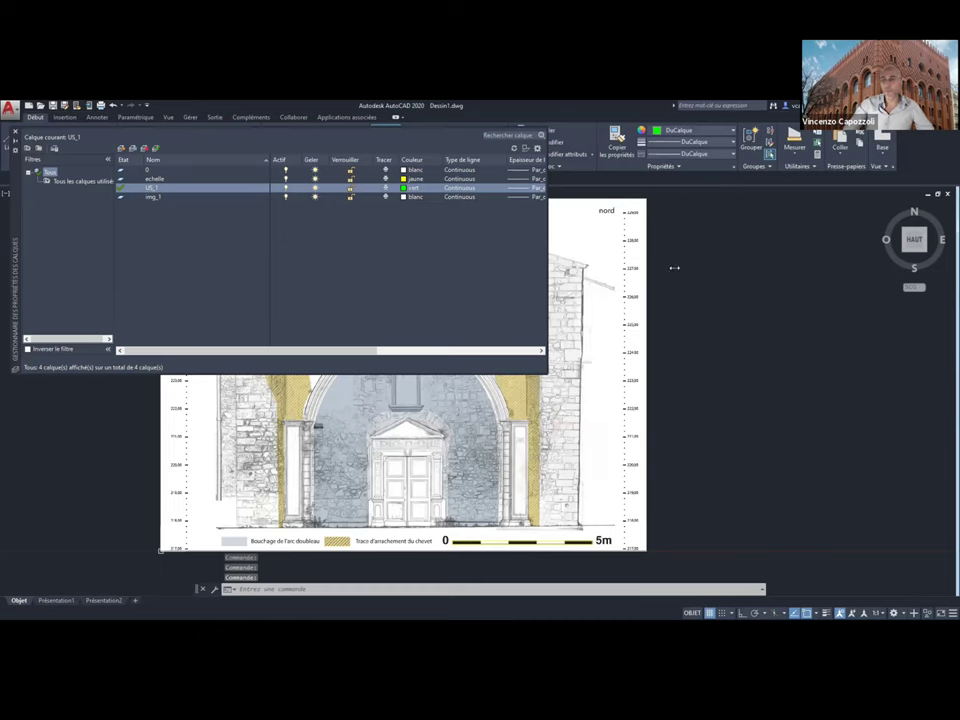
- Leave the US_1 lineweight unchanged and close the layer manager
click(525, 189)
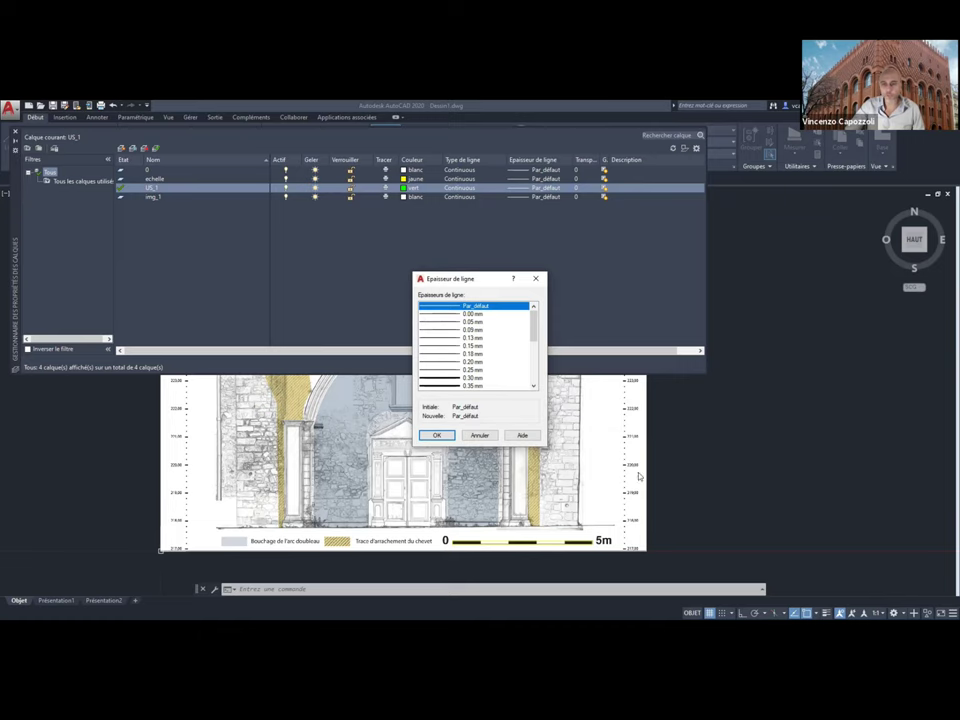
click(478, 436)
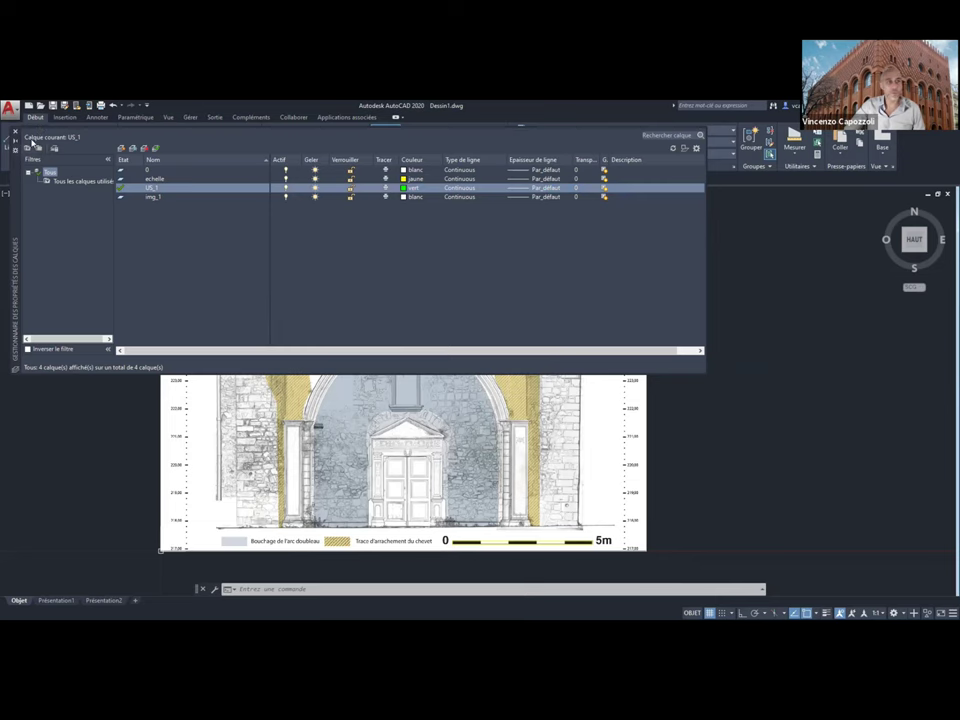
click(14, 131)
- Trace a trial polyline right of the doorway, delete it, and reopen Layer Properties
click(35, 145)
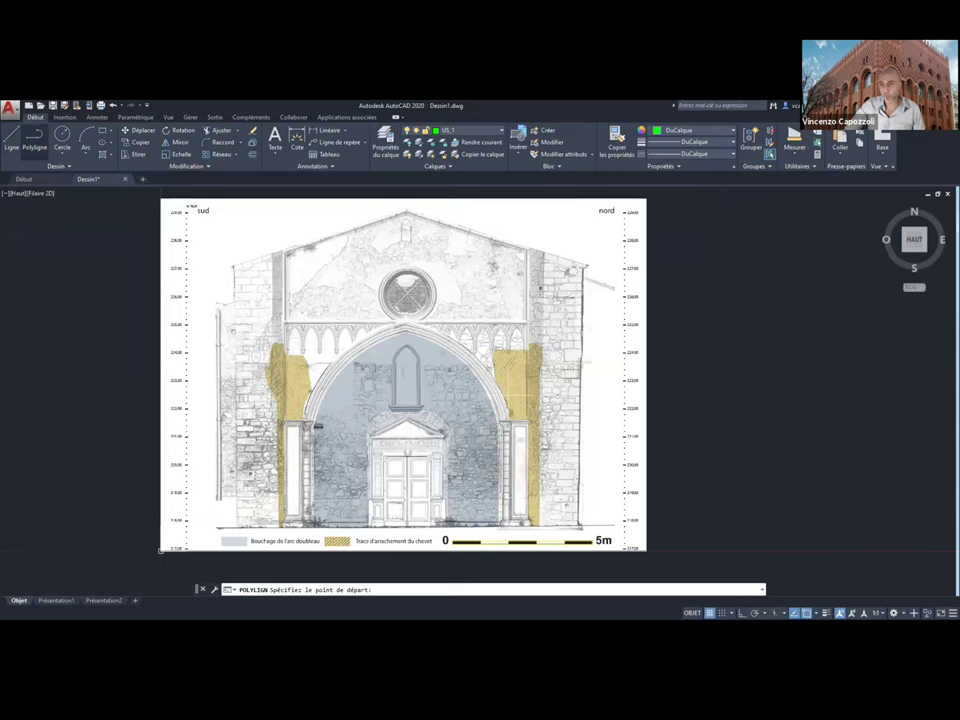
click(594, 314)
click(612, 471)
click(584, 462)
click(540, 342)
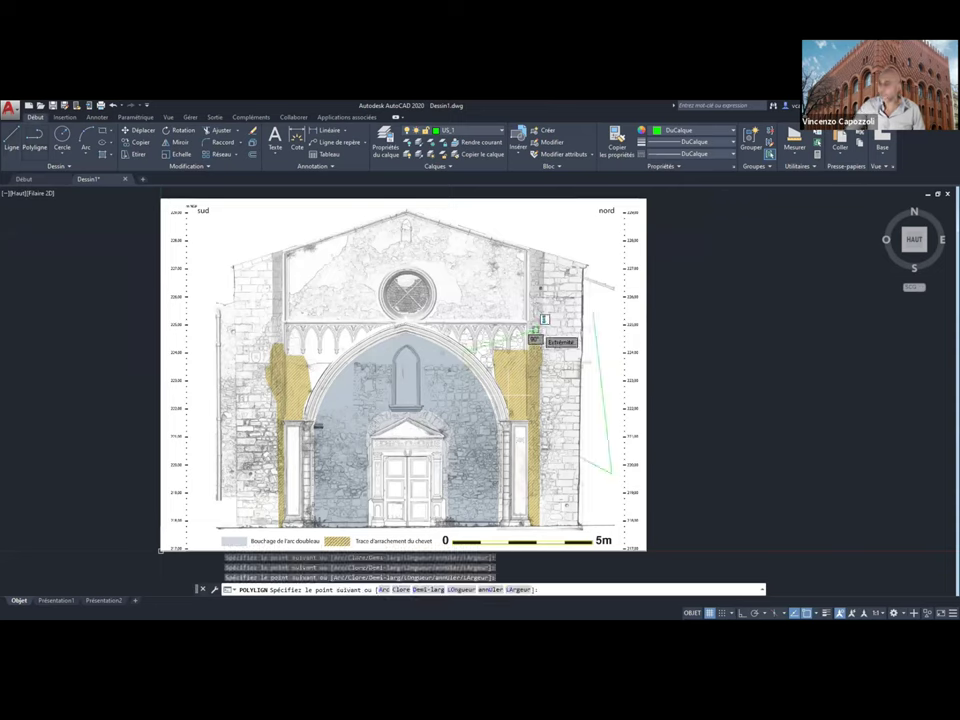
click(541, 318)
key(Return)
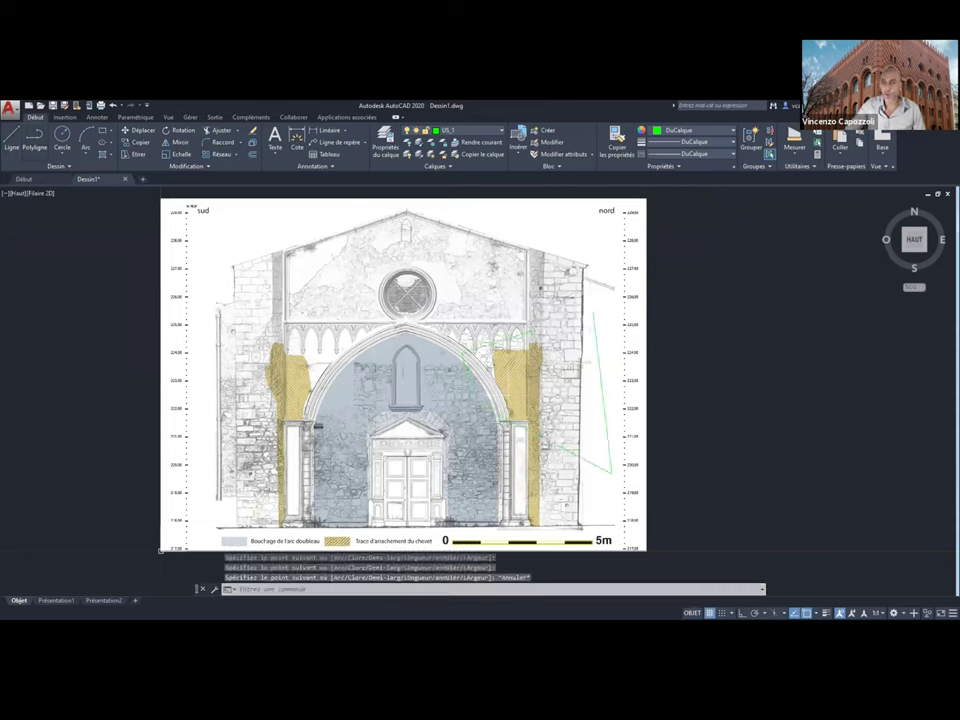
middle_drag(541, 318, 505, 328)
key(Delete)
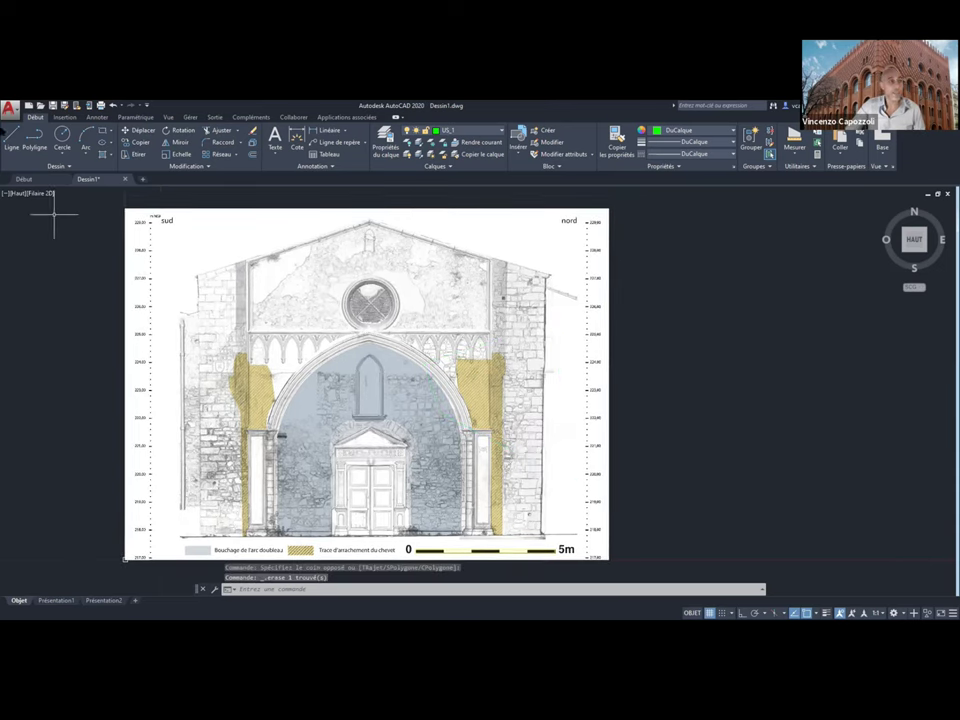
click(385, 143)
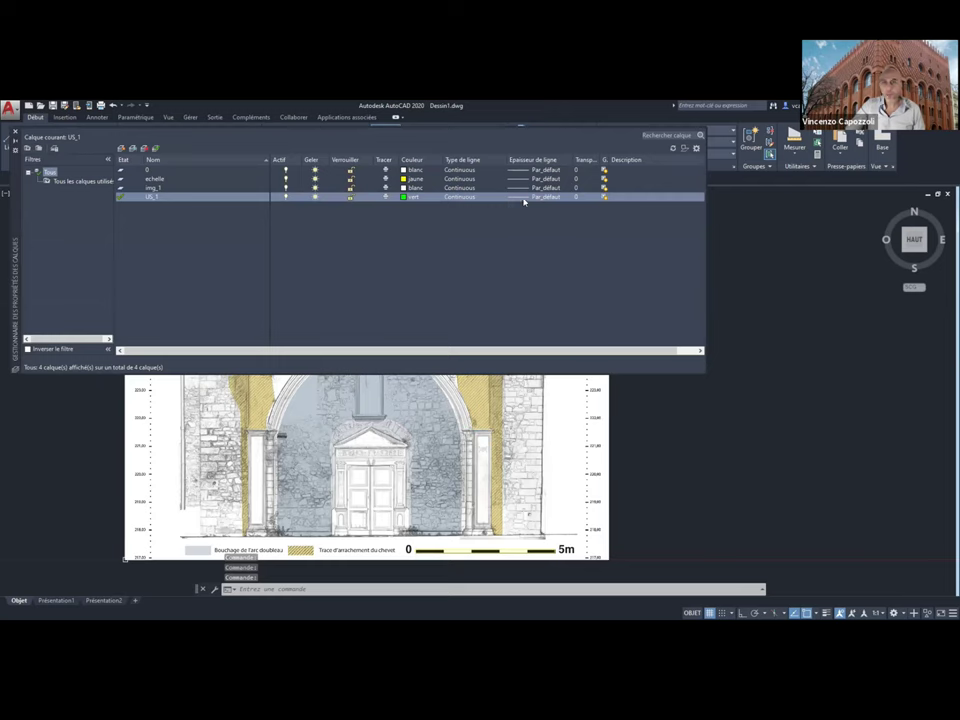
- Set the US_1 lineweight to 0.30 mm and close the Layer Properties palette
click(523, 201)
scroll(530, 390, down, 3)
scroll(530, 390, down, 3)
drag(533, 366, 542, 303)
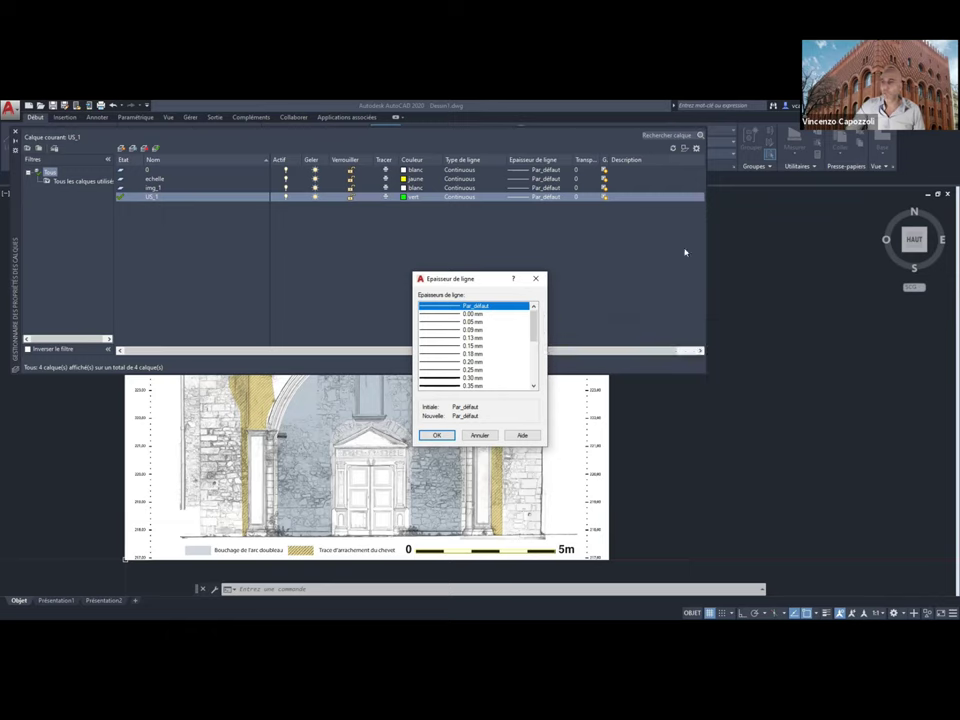
drag(485, 280, 689, 251)
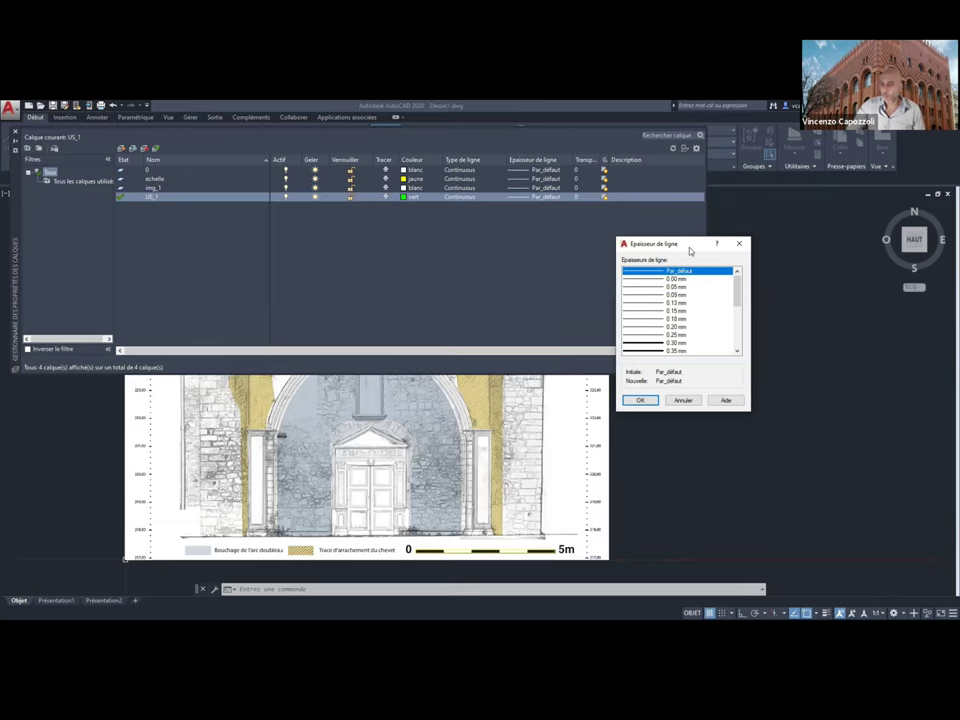
mouse_move(677, 335)
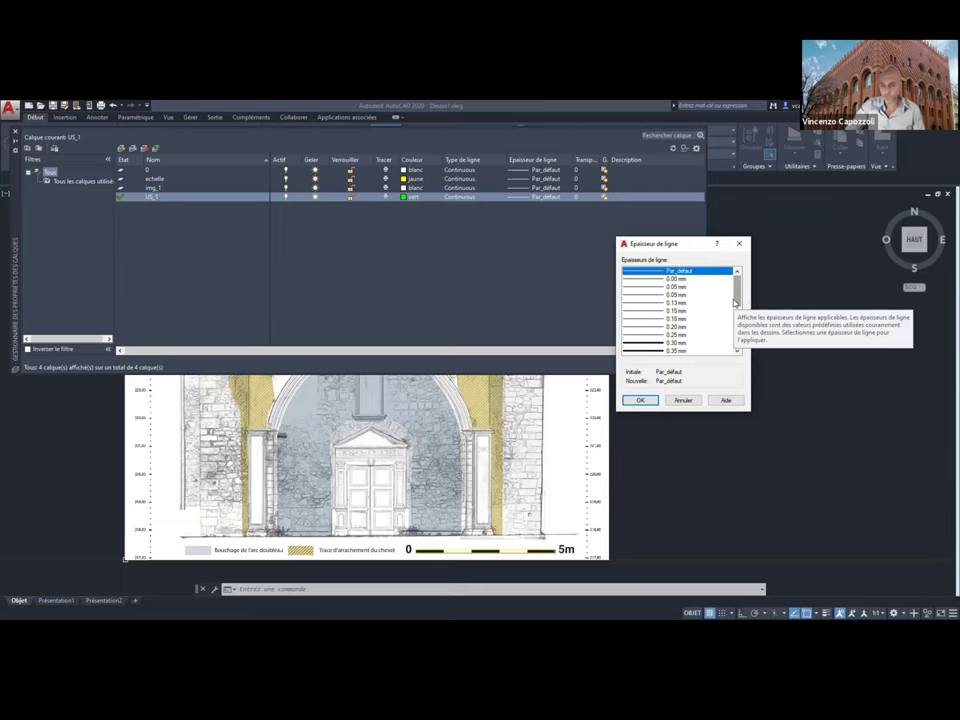
click(685, 343)
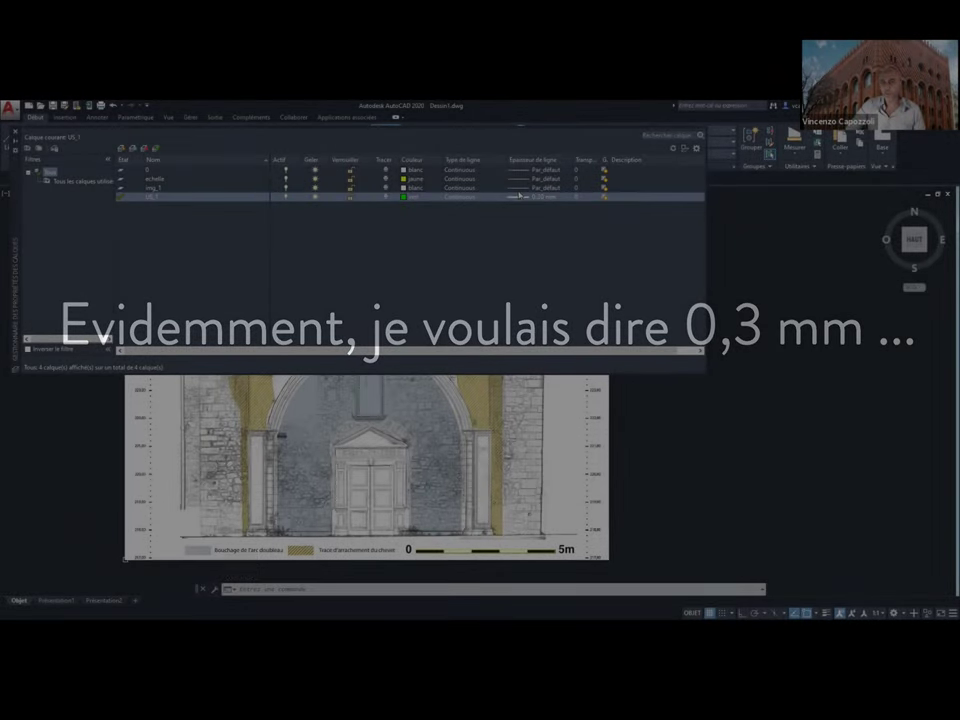
click(14, 132)
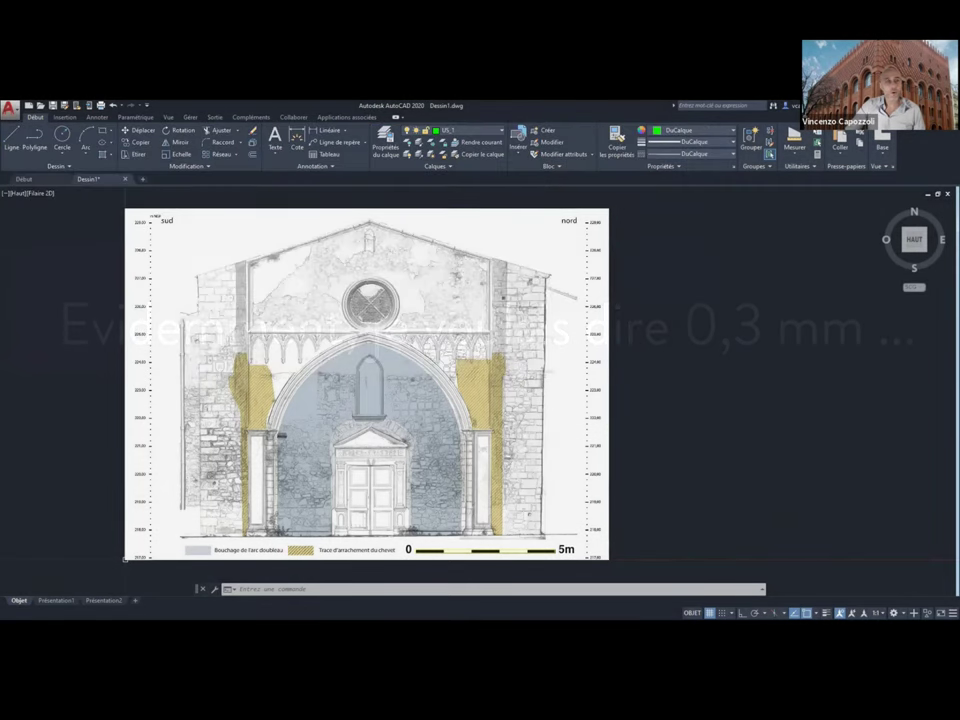
- Trace a polyline around the stone block right of the doorway and close it with C
click(34, 138)
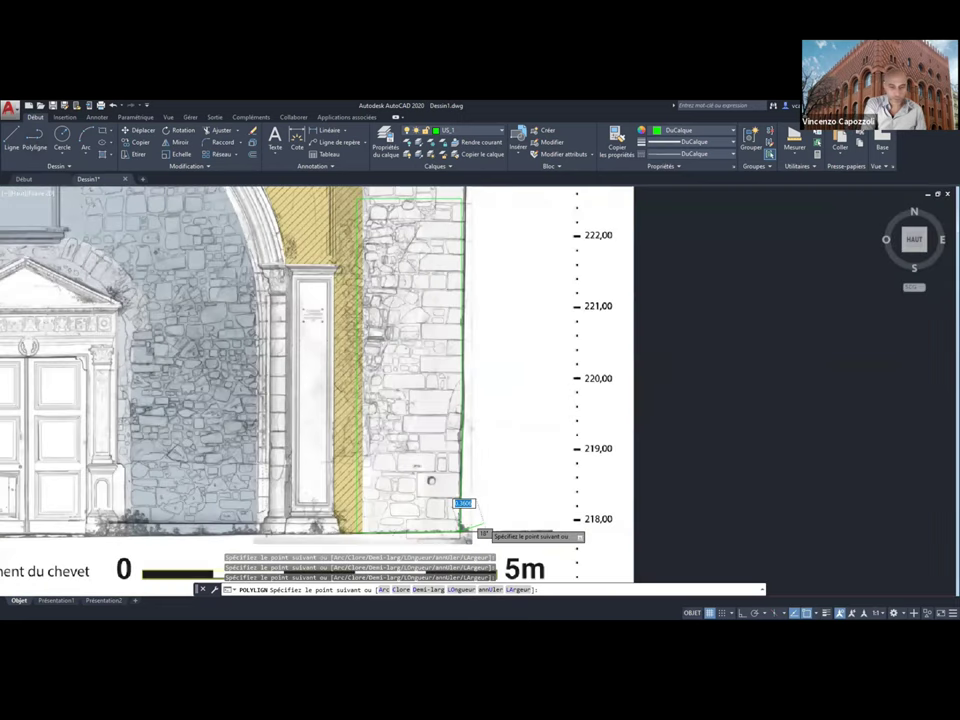
text(c)
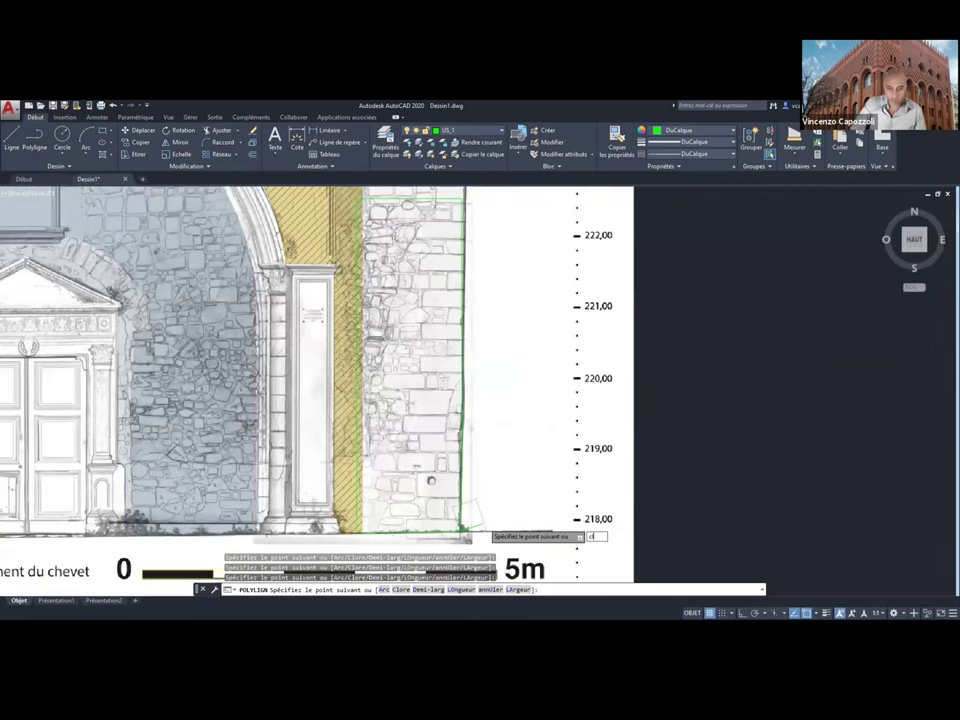
key(Return)
scroll(407, 525, down, 3)
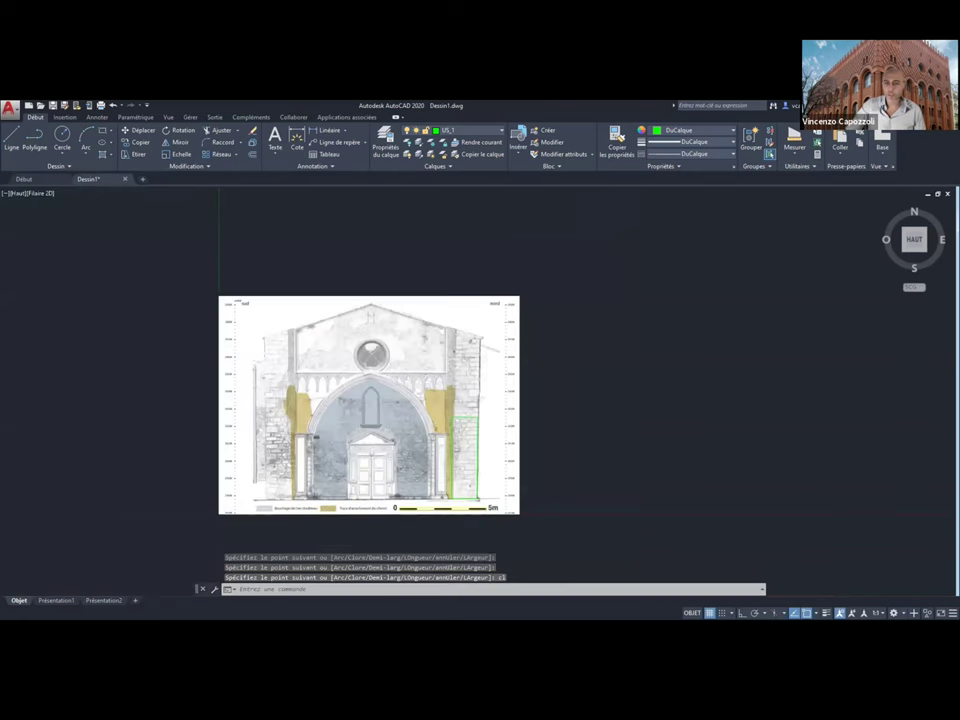
scroll(407, 525, up, 2)
- Check the closed green outline, then switch on lineweight display so it draws thick
click(458, 490)
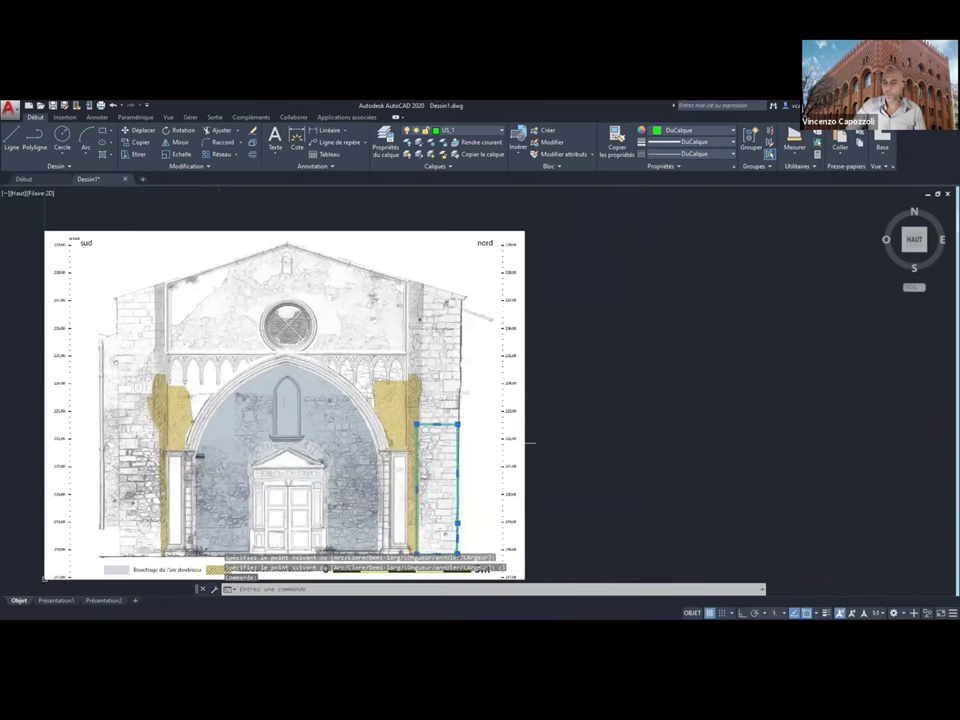
middle_drag(475, 491, 511, 447)
key(Escape)
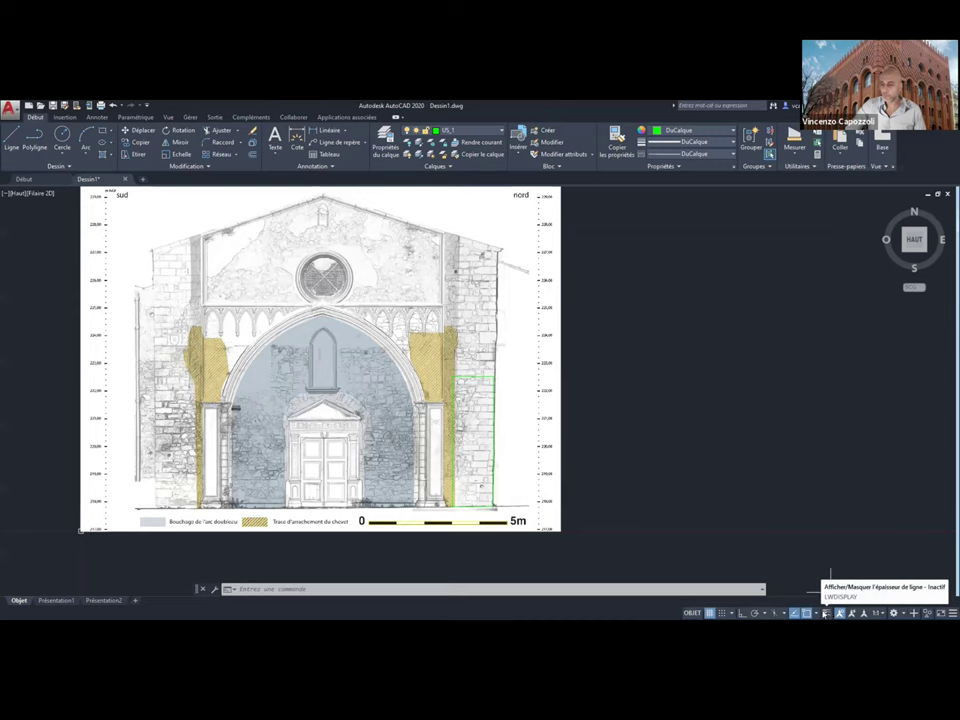
click(826, 612)
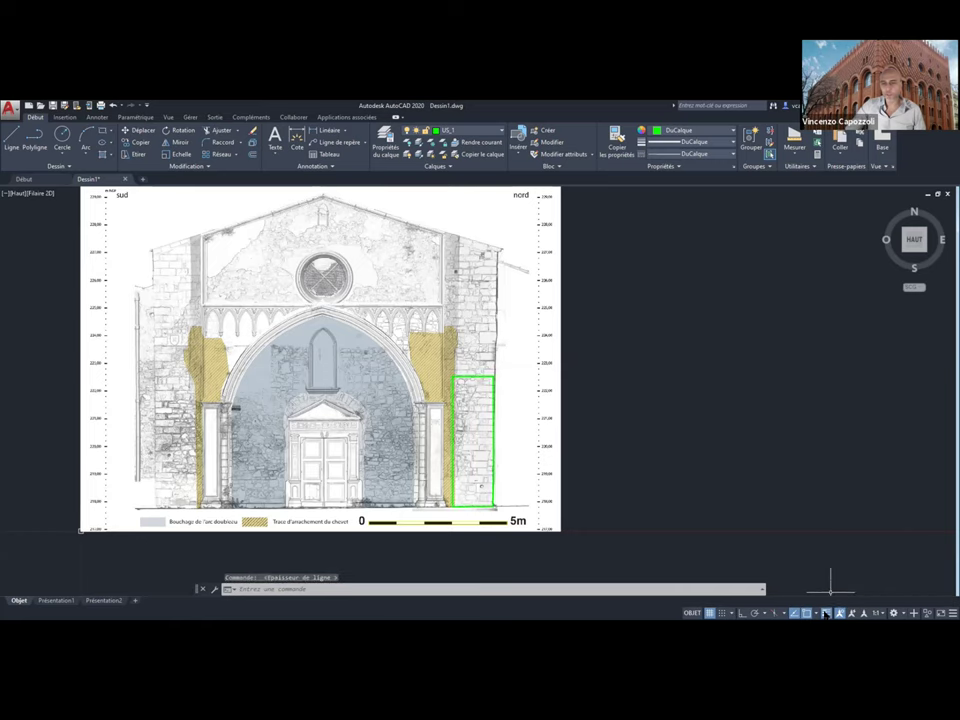
- Toggle lineweight display off, then window-select and delete the green outline beside the doorway
click(826, 612)
click(826, 612)
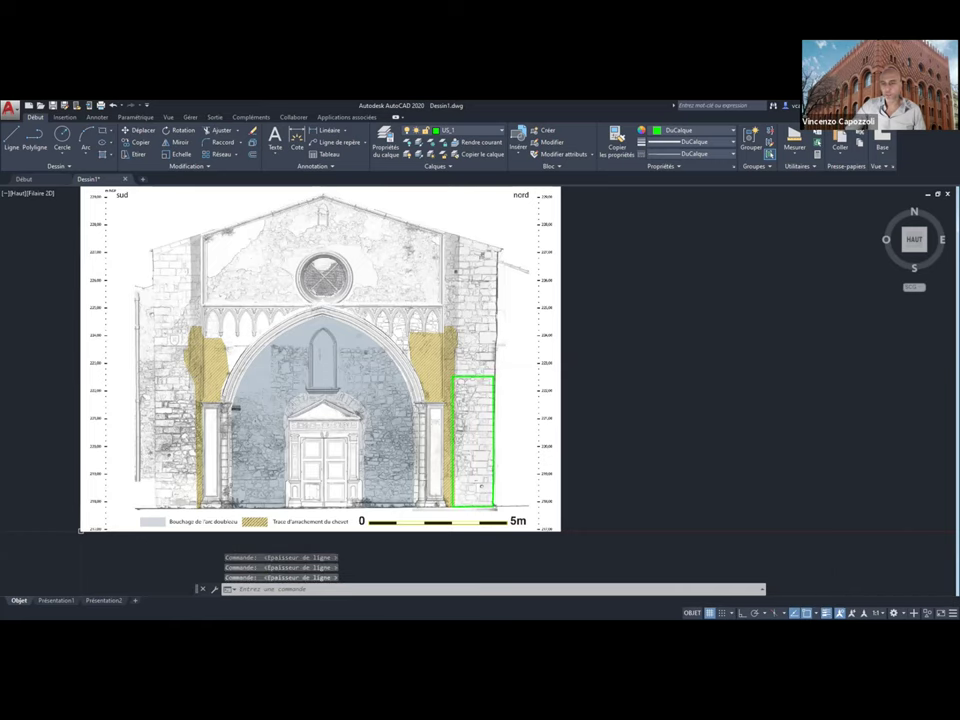
scroll(516, 436, up, 6)
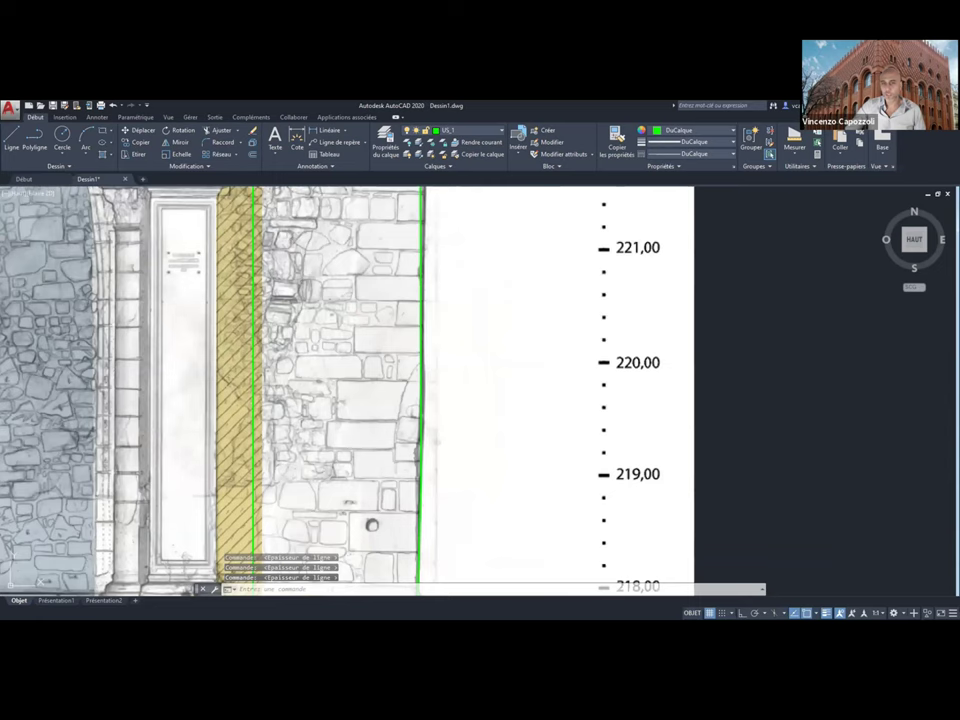
click(826, 612)
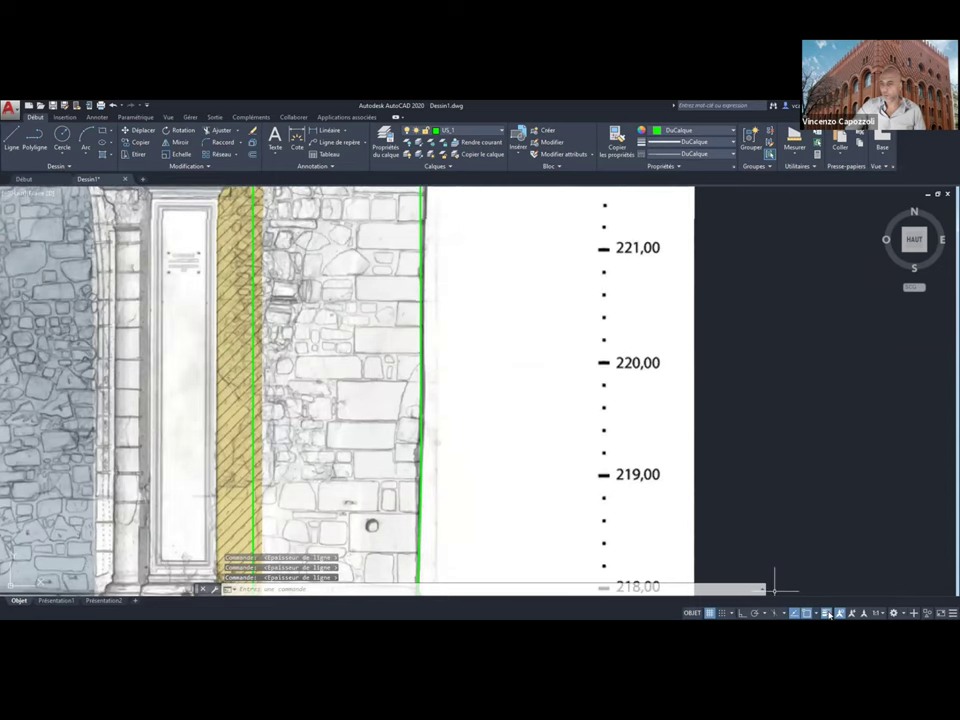
click(826, 612)
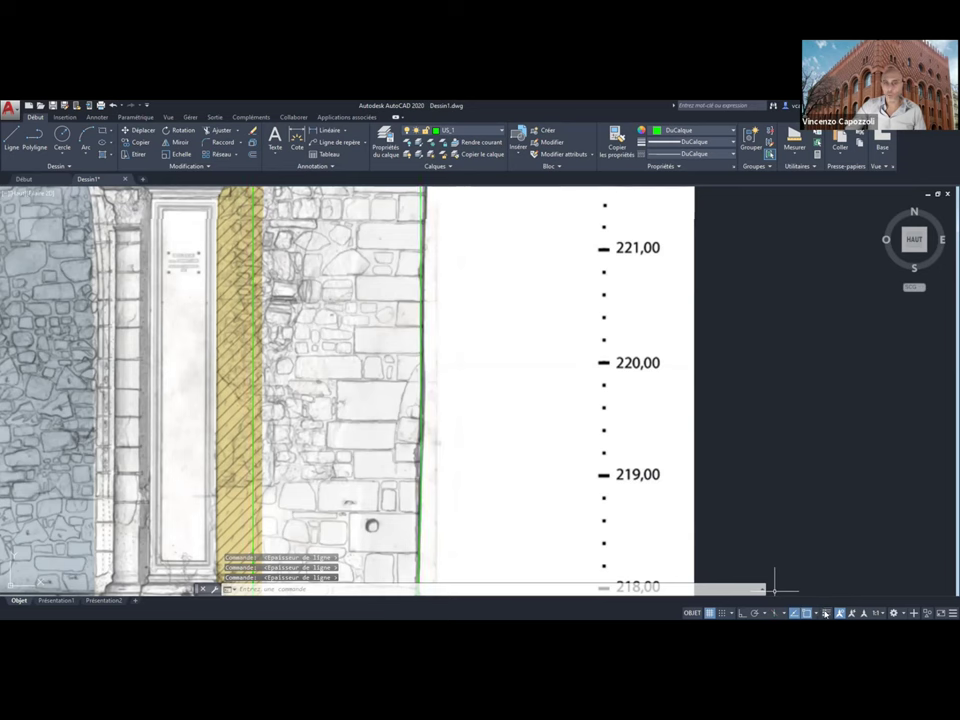
scroll(595, 400, down, 3)
scroll(595, 400, down, 2)
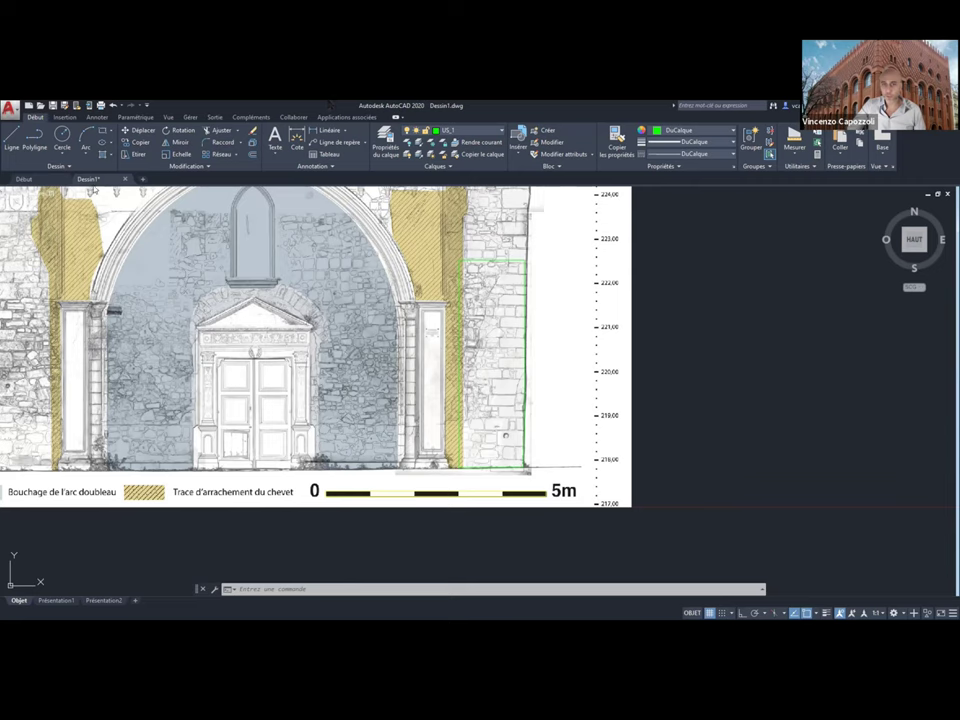
click(345, 200)
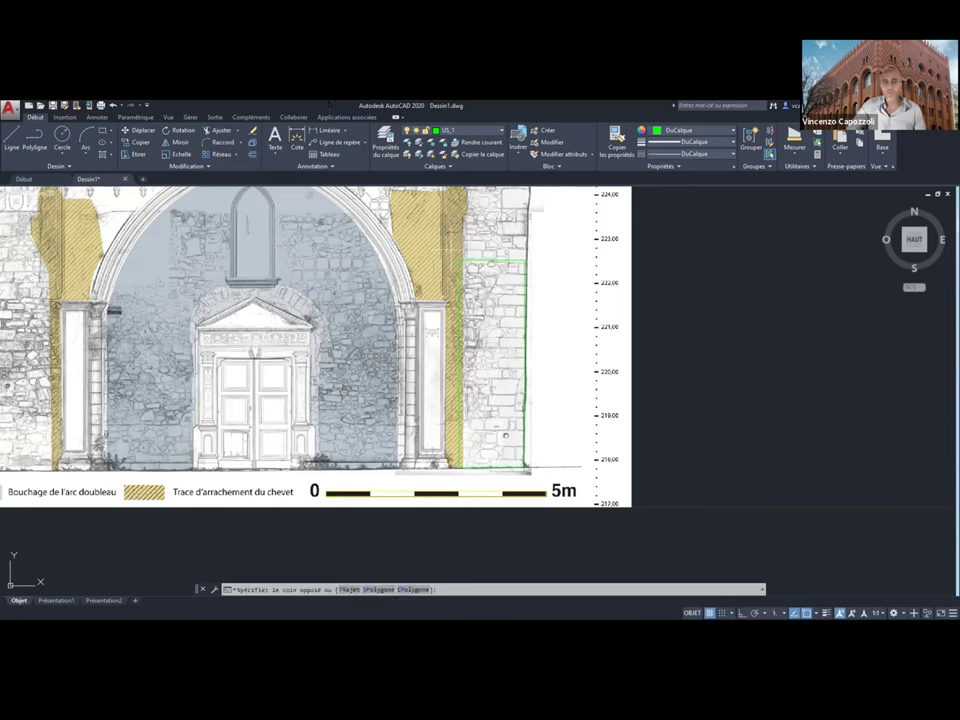
click(462, 468)
key(Delete)
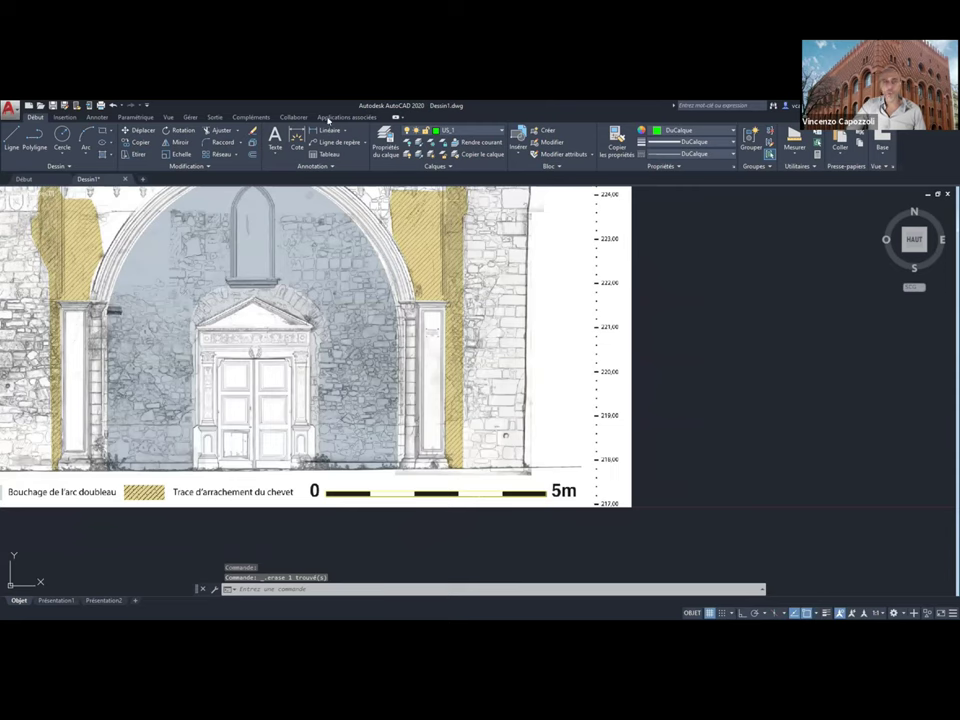
- Turn off the echelle layer and zoom to the whole facade
click(450, 130)
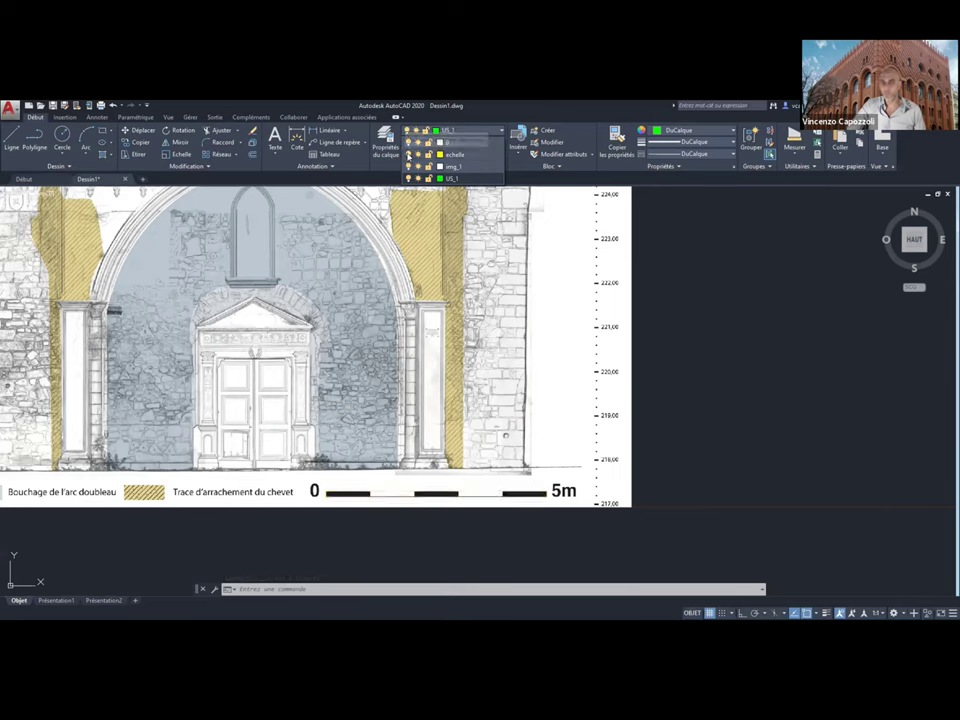
click(408, 154)
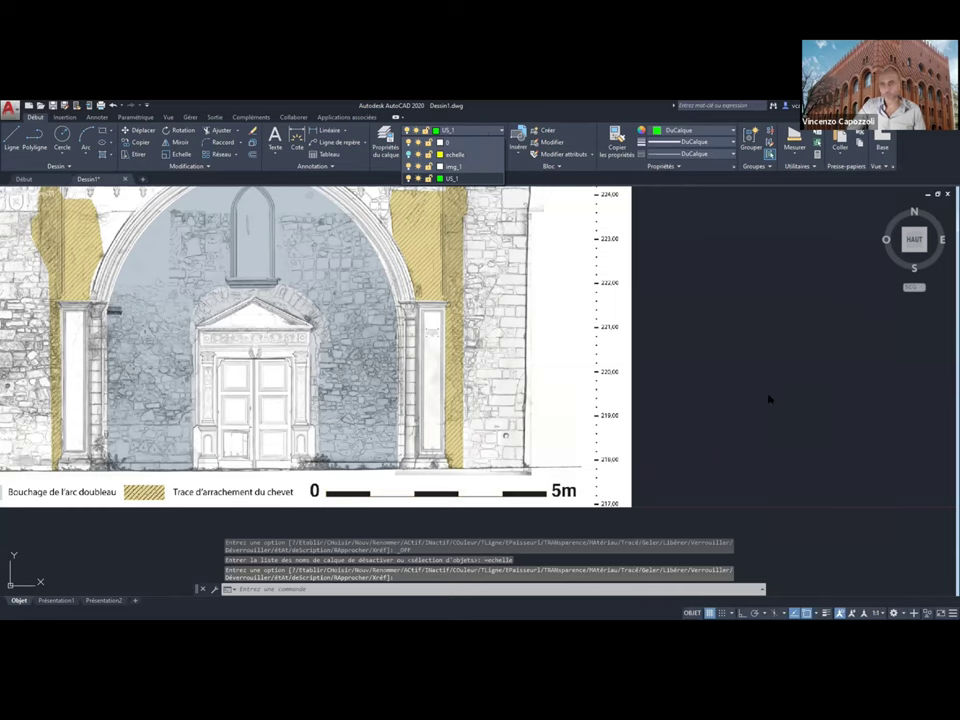
middle_click(760, 410)
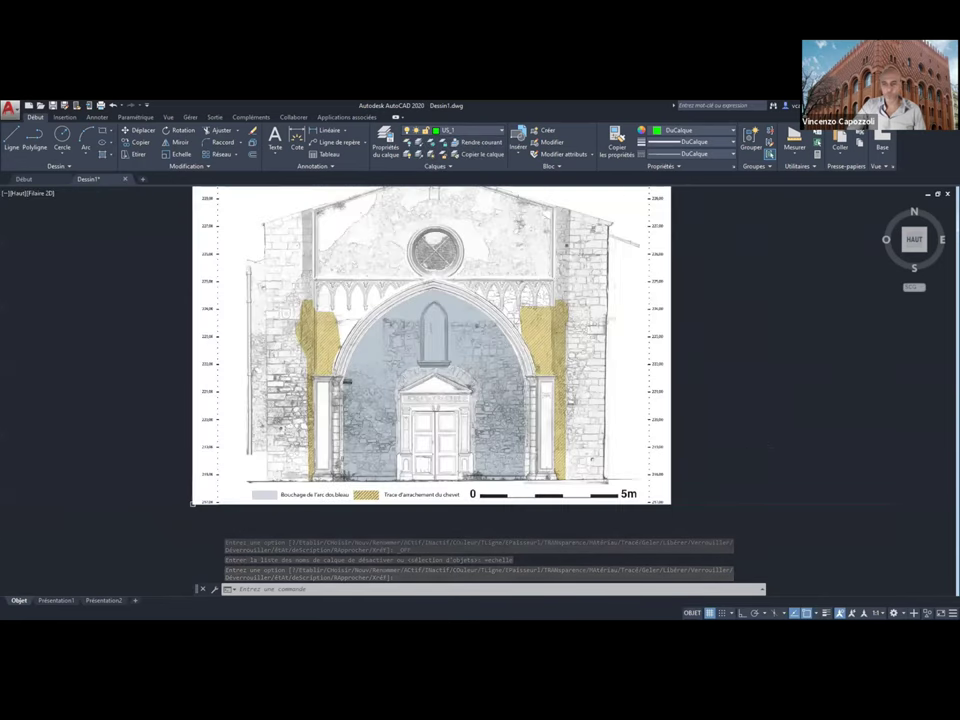
scroll(612, 482, up, 3)
- Expand the extra drawing tools and pan up to the stone with the round hole
scroll(649, 483, up, 3)
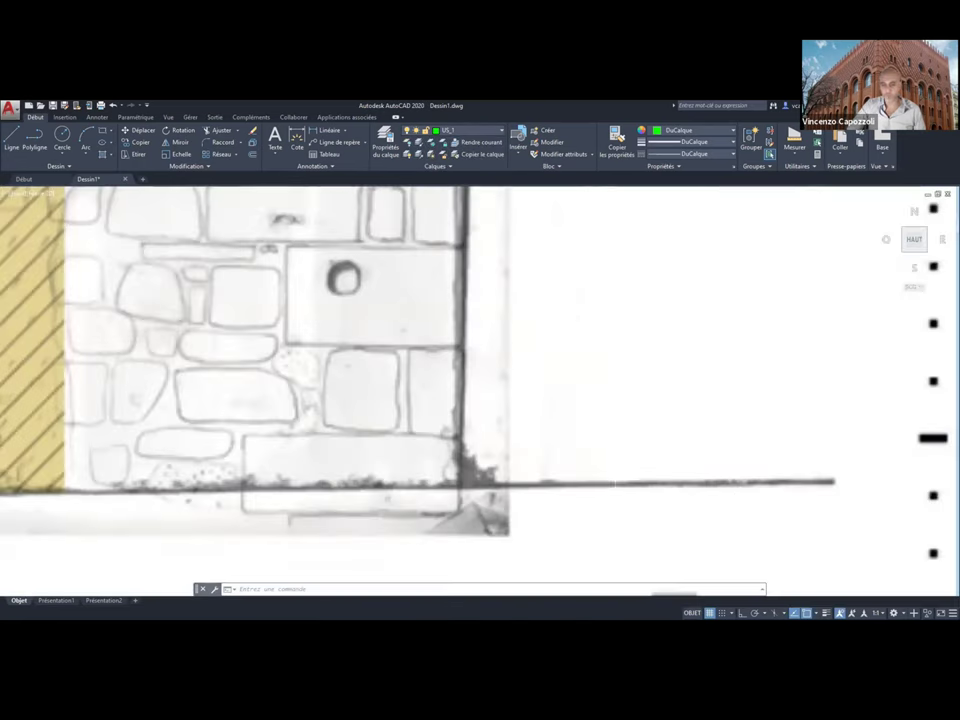
scroll(600, 412, down, 4)
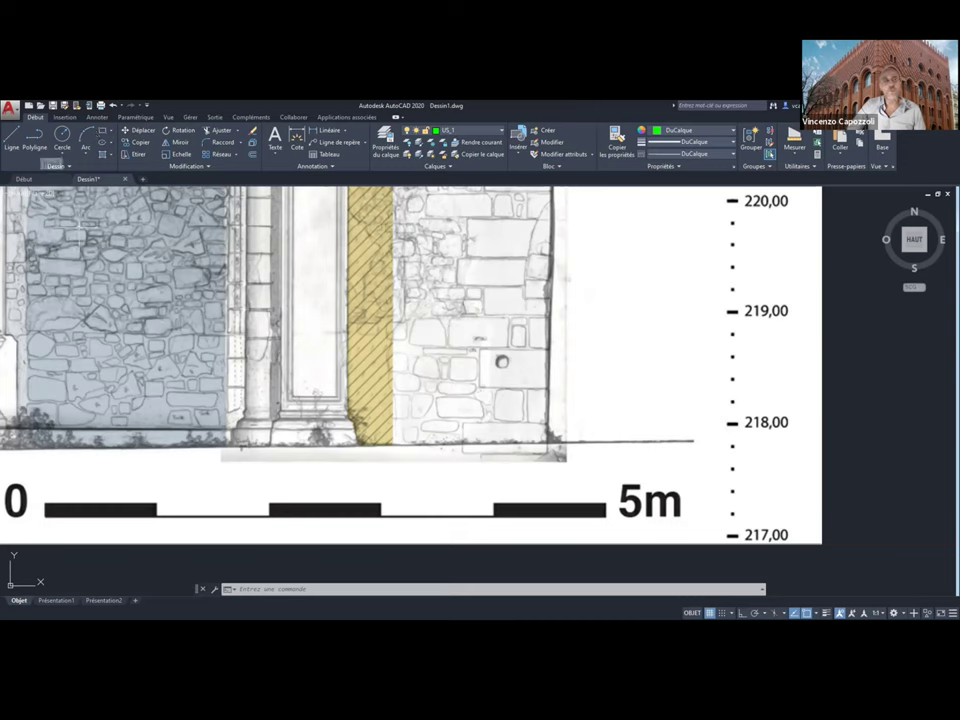
click(66, 166)
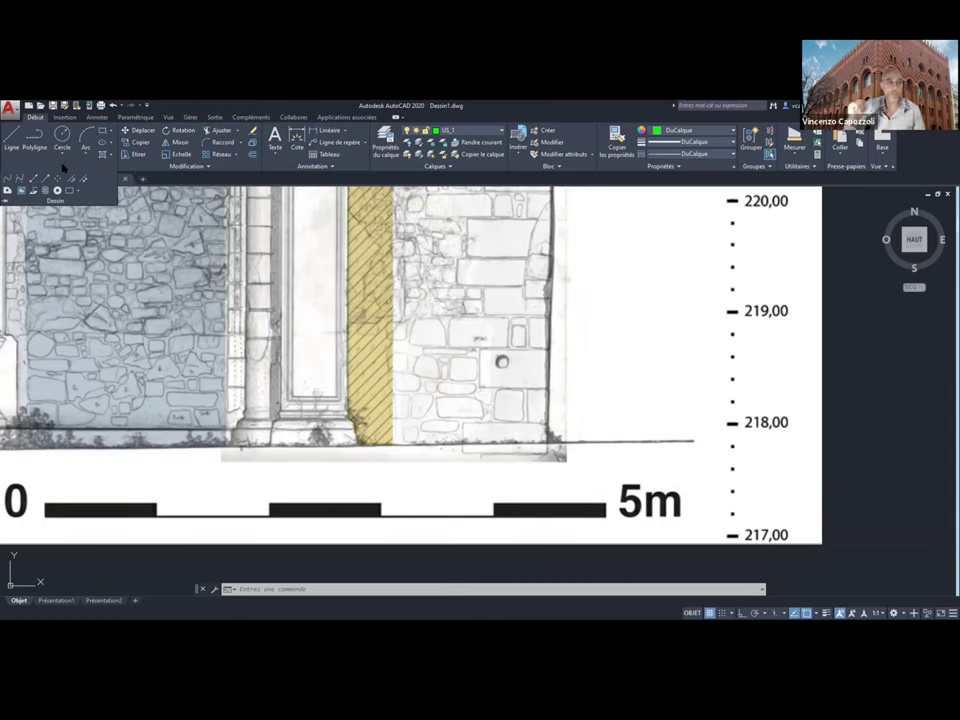
scroll(320, 368, down, 3)
scroll(340, 367, up, 6)
middle_drag(340, 367, 340, 300)
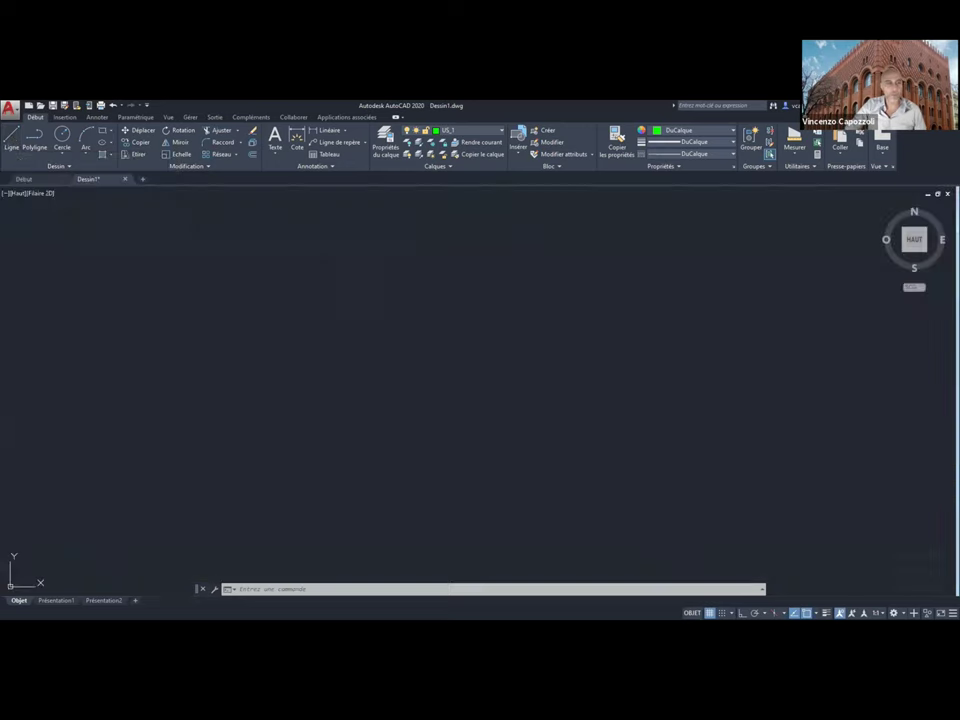
scroll(511, 308, down, 5)
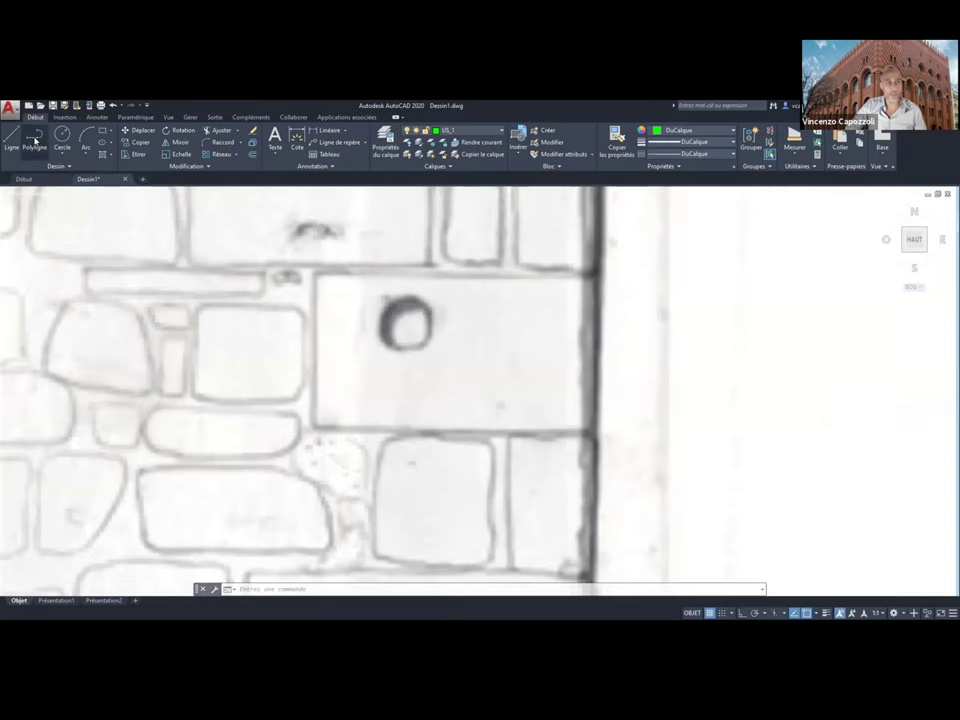
- Trace a polyline around the holed stone beside the pilaster and close it with cl
click(36, 137)
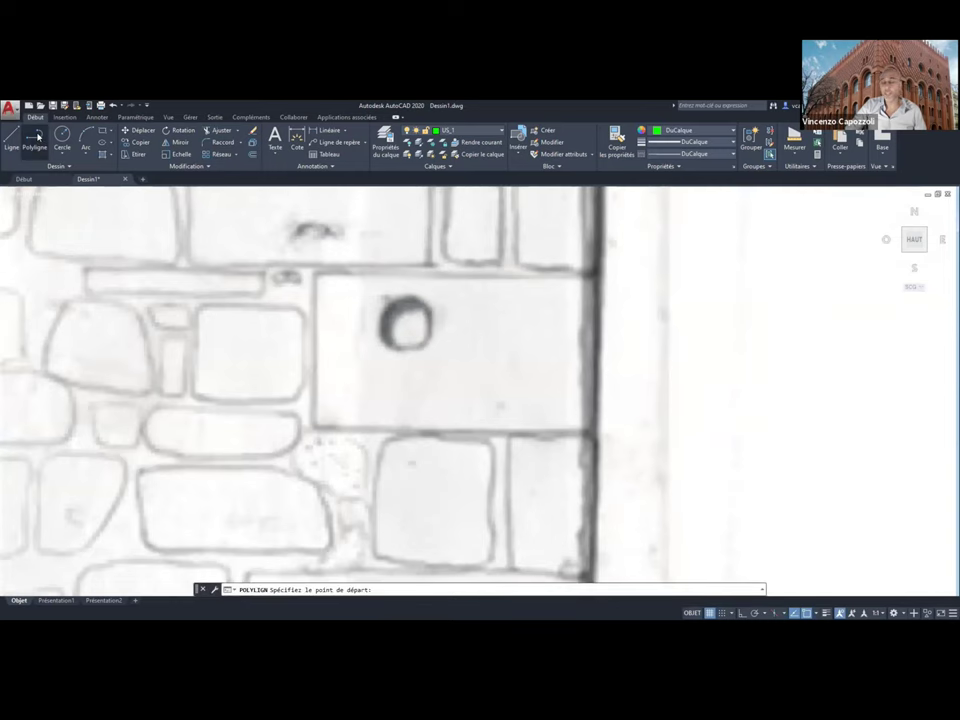
scroll(490, 560, down, 4)
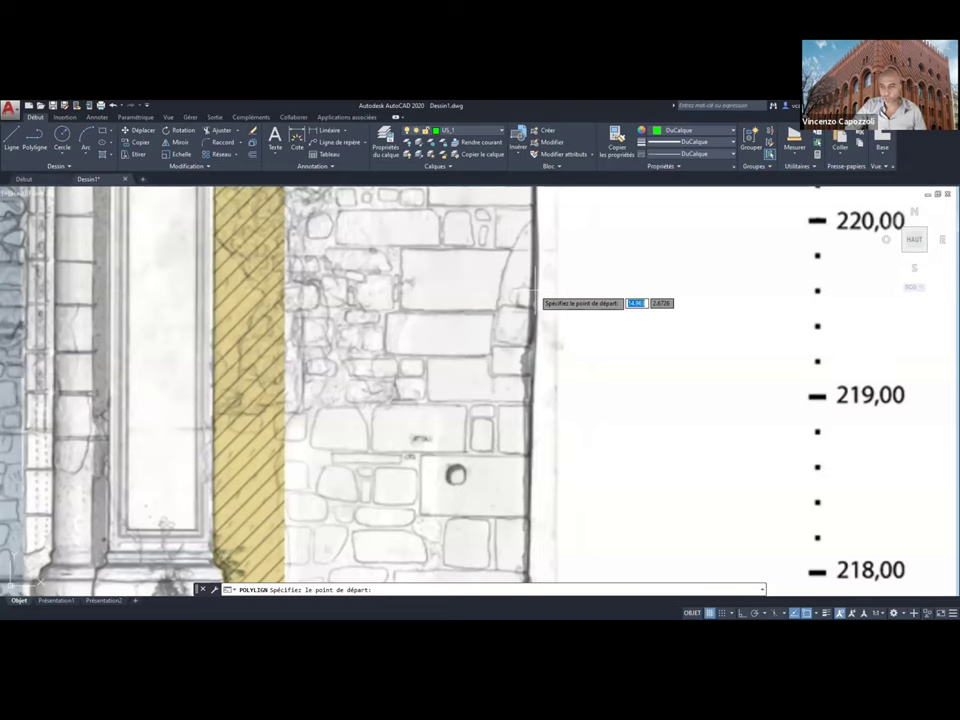
click(535, 292)
scroll(411, 455, up, 5)
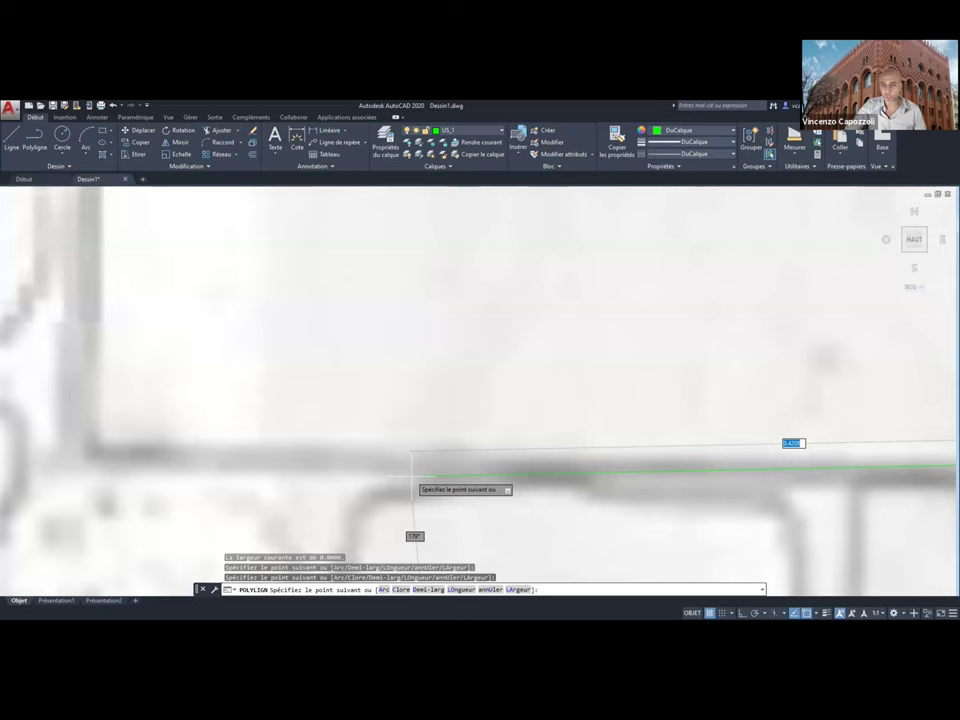
scroll(411, 476, down, 5)
middle_drag(615, 407, 454, 392)
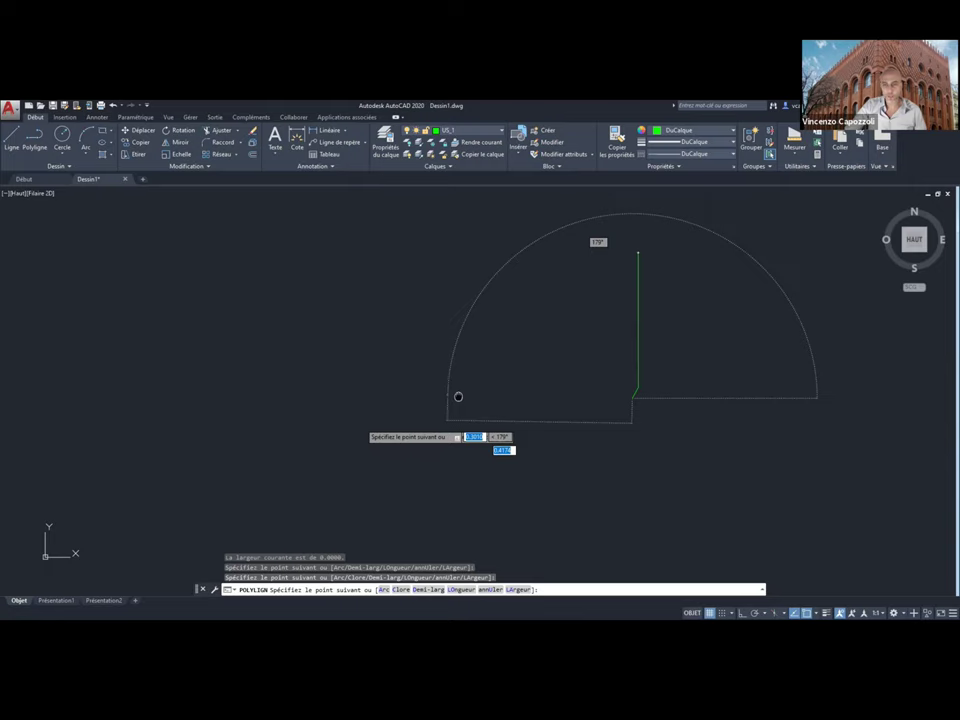
click(458, 396)
scroll(545, 337, up, 5)
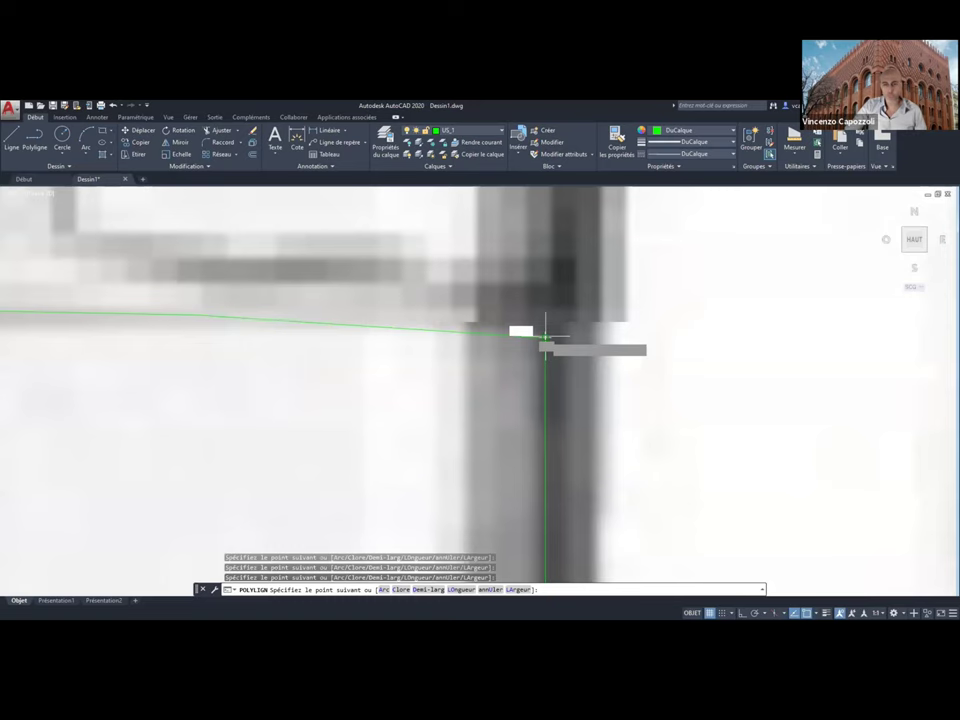
scroll(442, 347, down, 5)
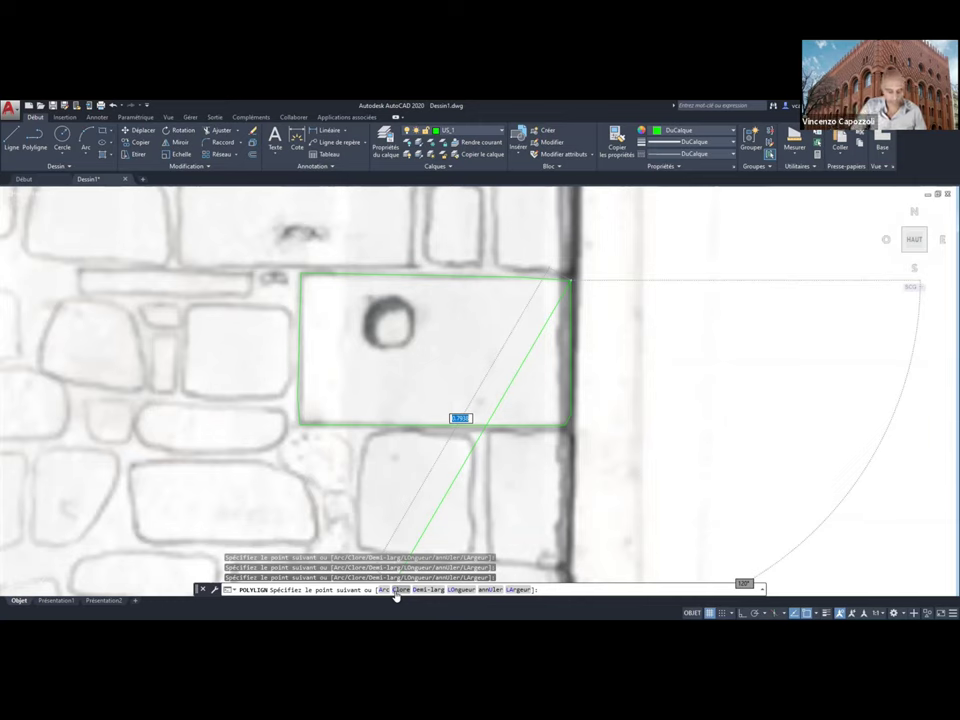
text(cl)
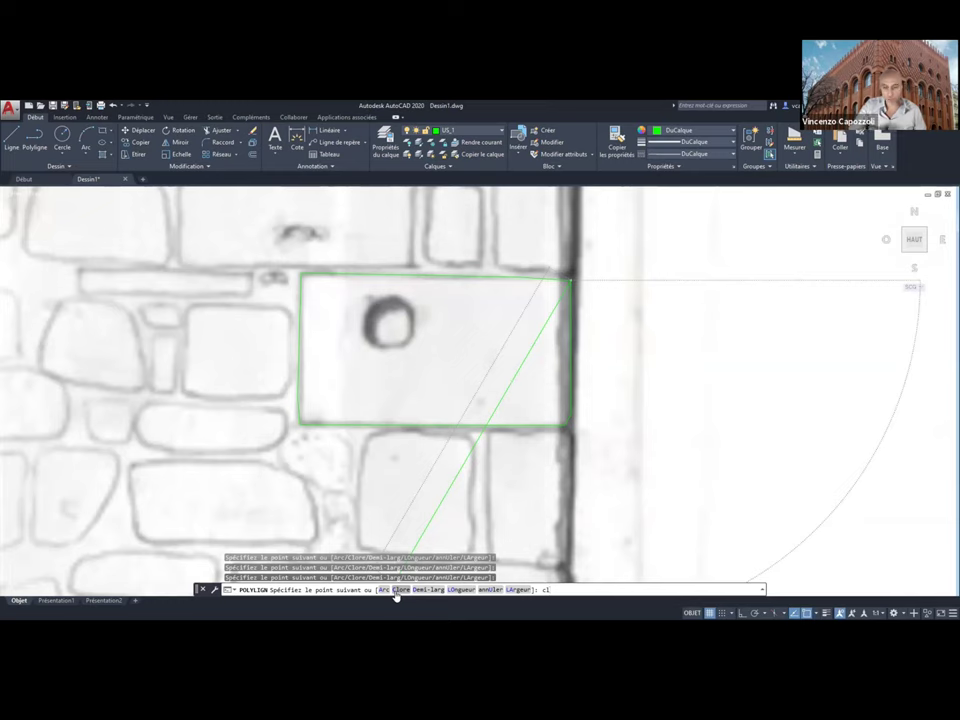
key(Return)
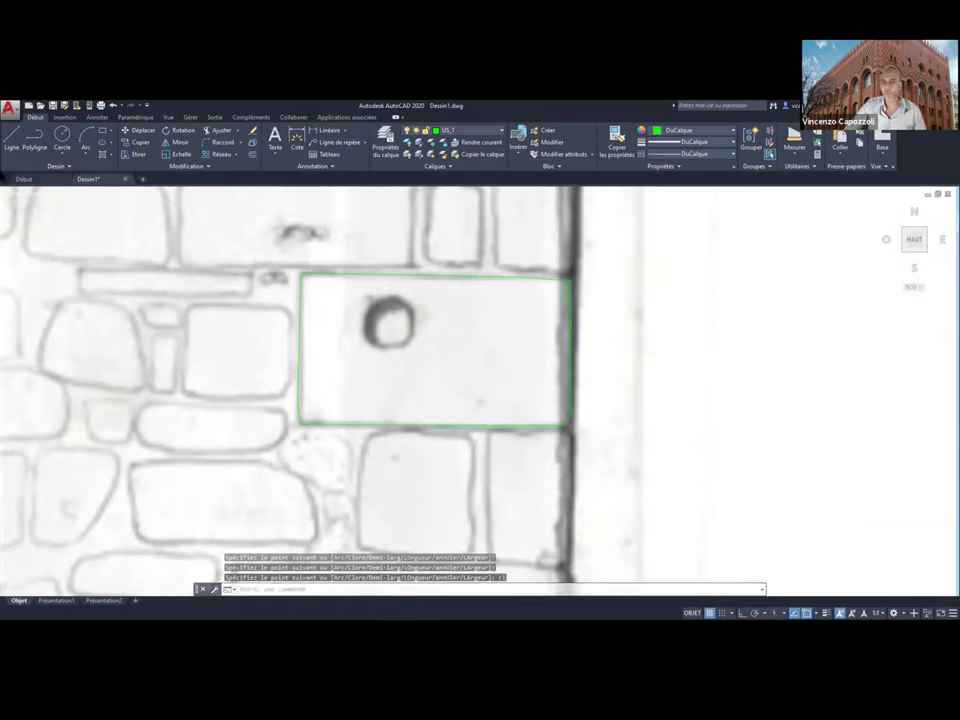
click(565, 277)
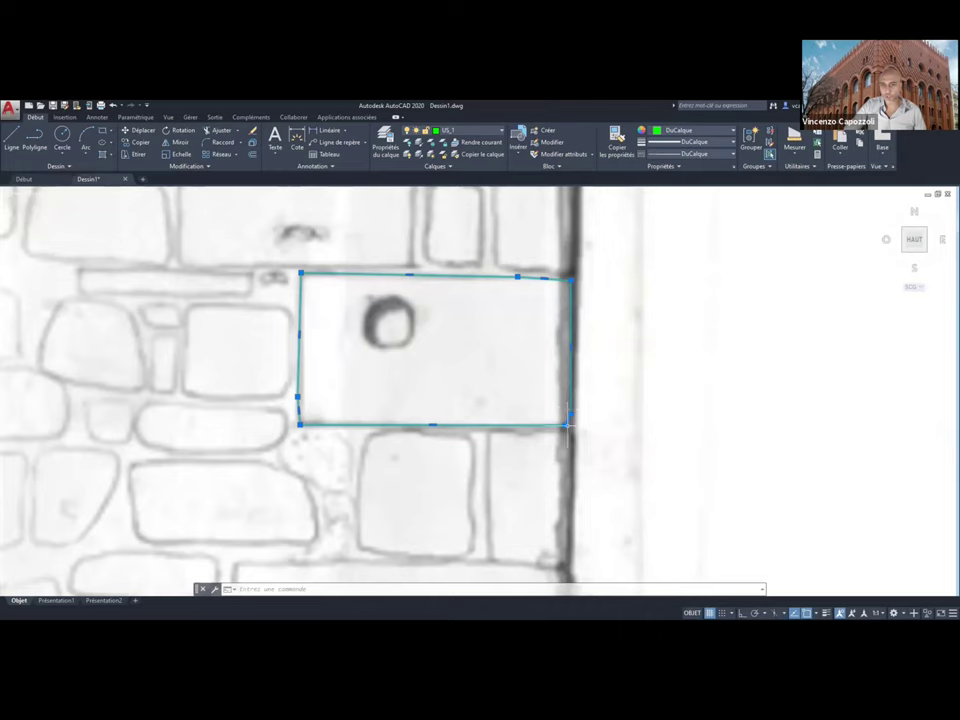
mouse_move(566, 427)
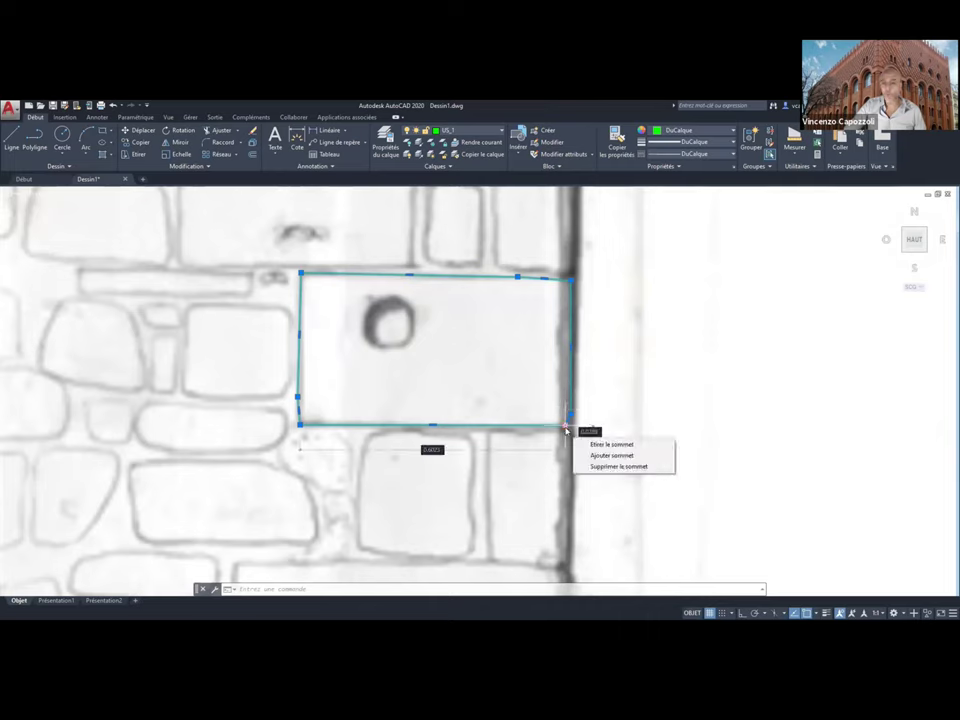
right_click(566, 430)
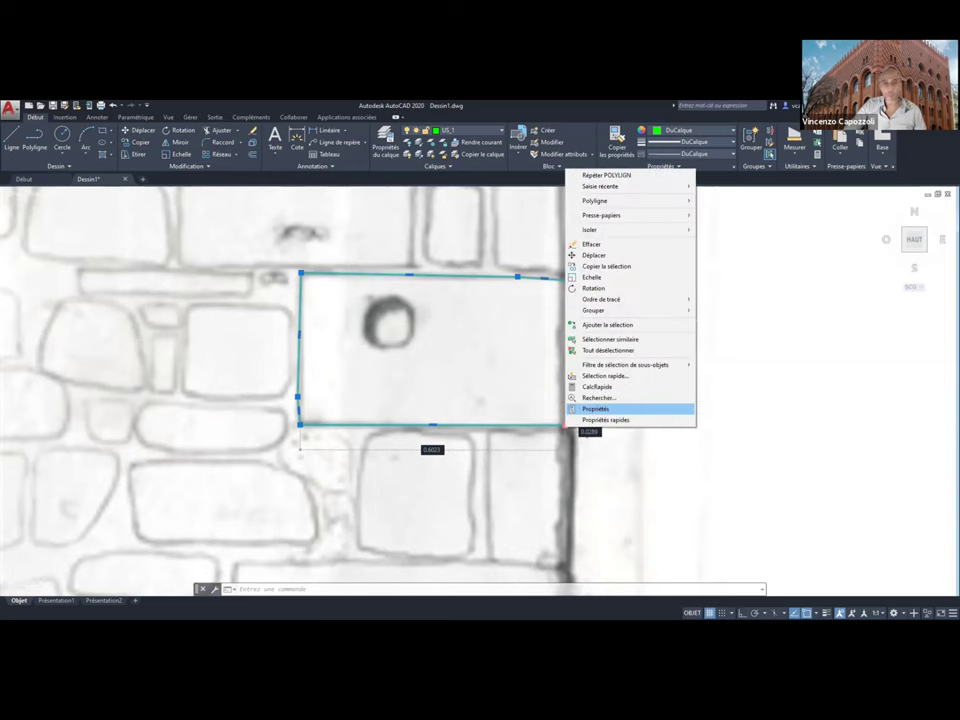
key(Return)
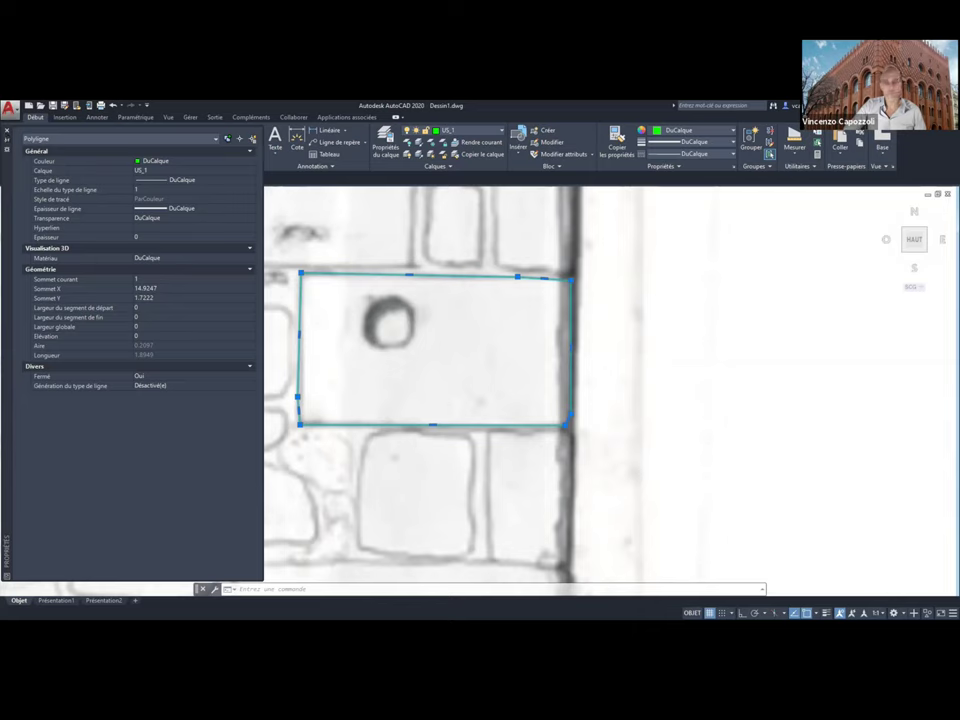
key(ctrl+1)
scroll(575, 405, down, 2)
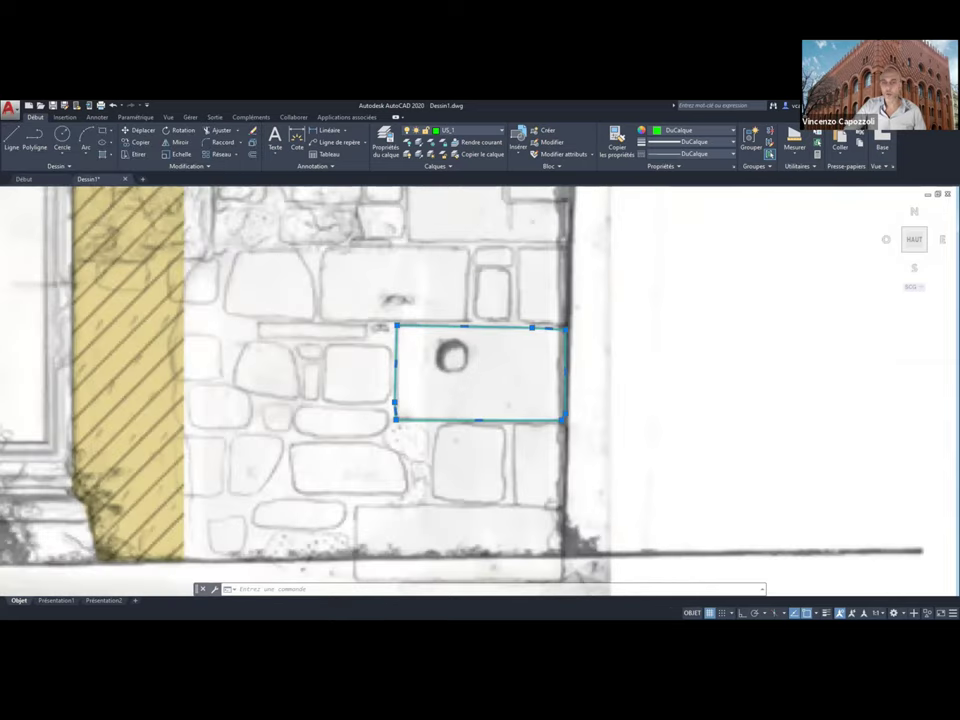
scroll(503, 384, down, 2)
scroll(518, 342, up, 4)
scroll(305, 418, up, 2)
scroll(305, 418, up, 1)
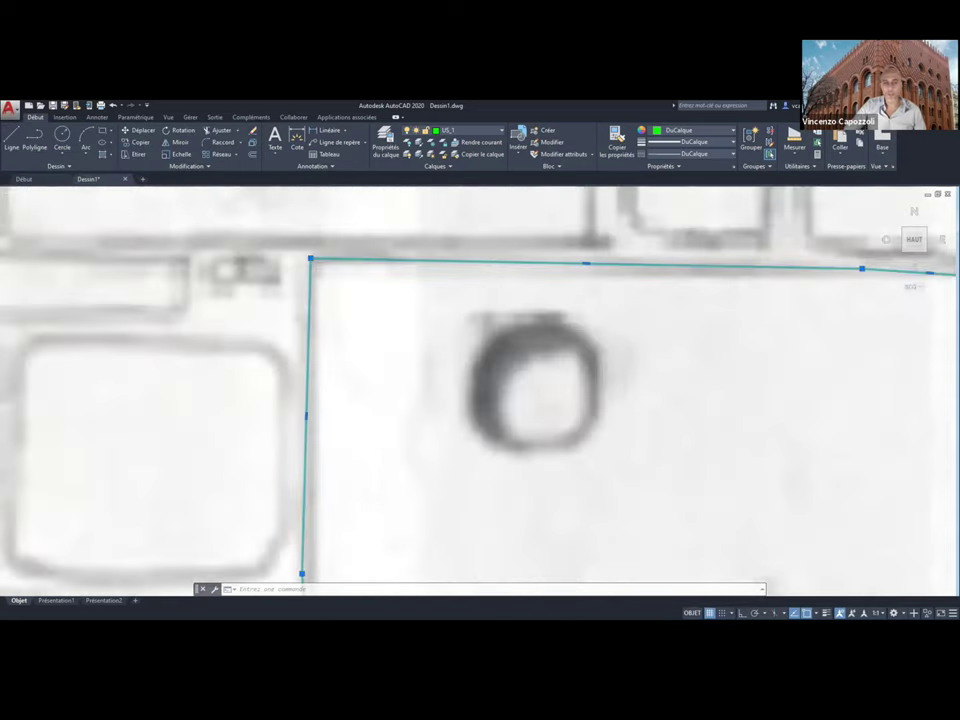
scroll(330, 416, down, 7)
middle_drag(330, 430, 431, 390)
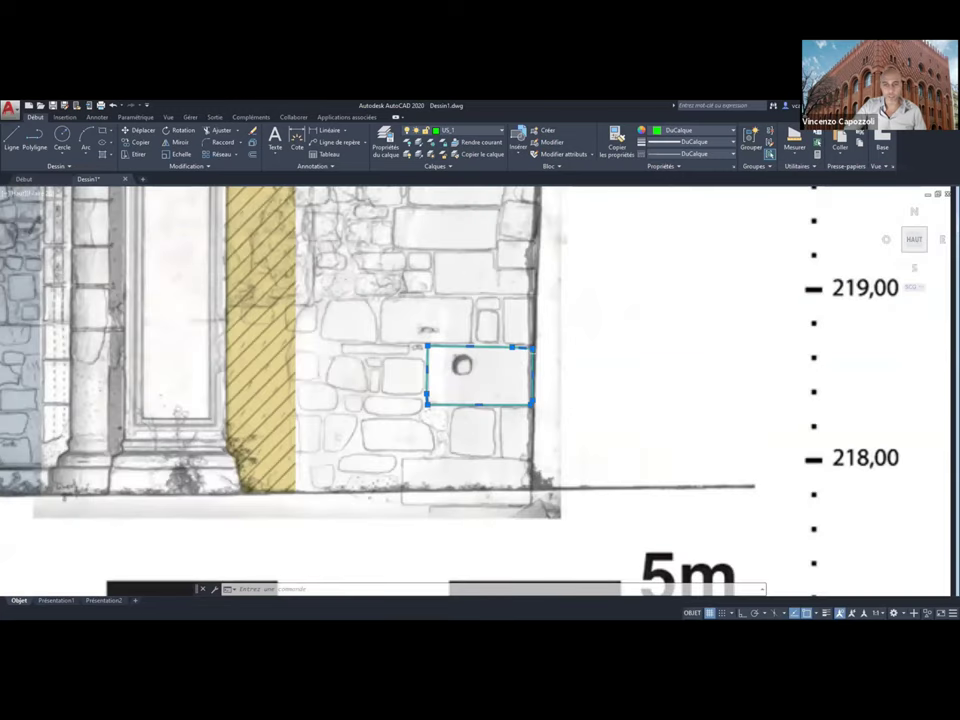
scroll(546, 247, up, 3)
scroll(458, 494, up, 3)
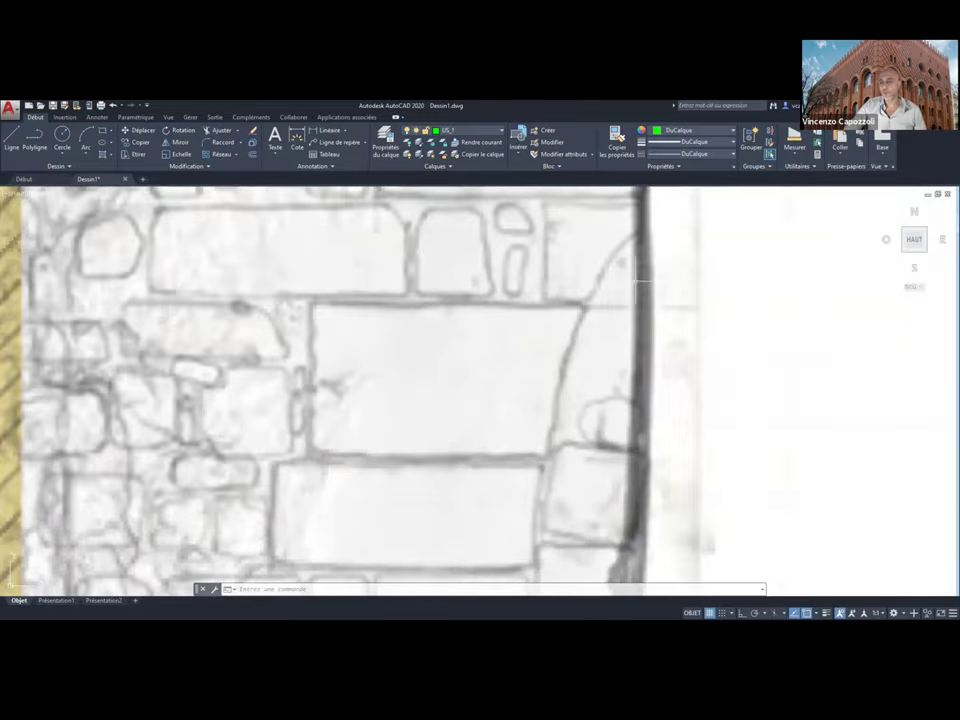
scroll(636, 281, down, 2)
scroll(636, 281, down, 2)
scroll(636, 281, down, 2)
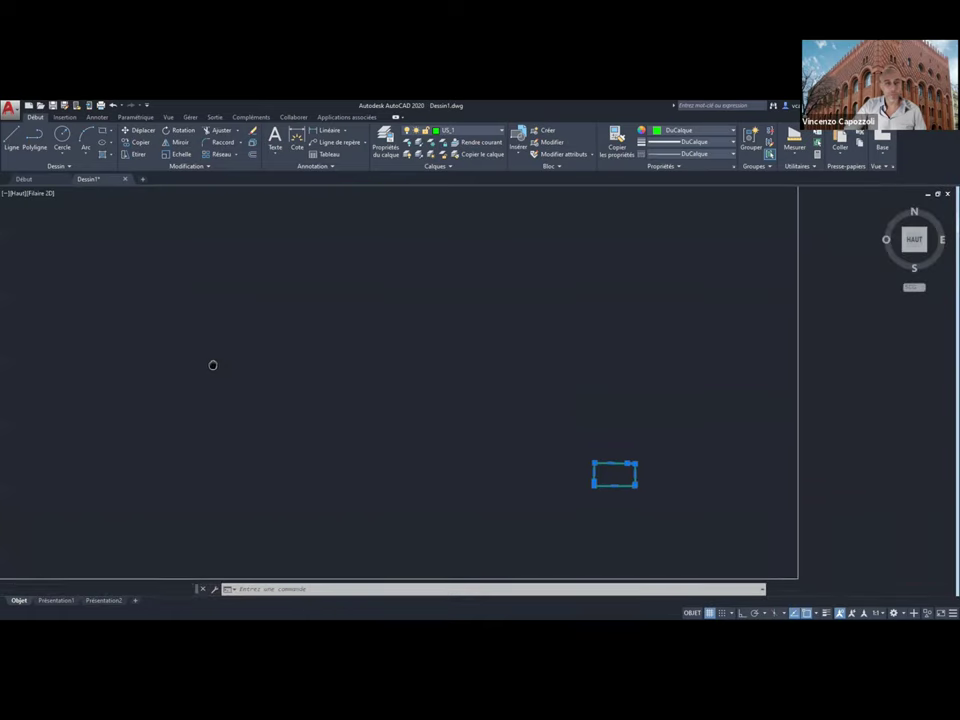
scroll(212, 365, down, 4)
scroll(160, 250, up, 1)
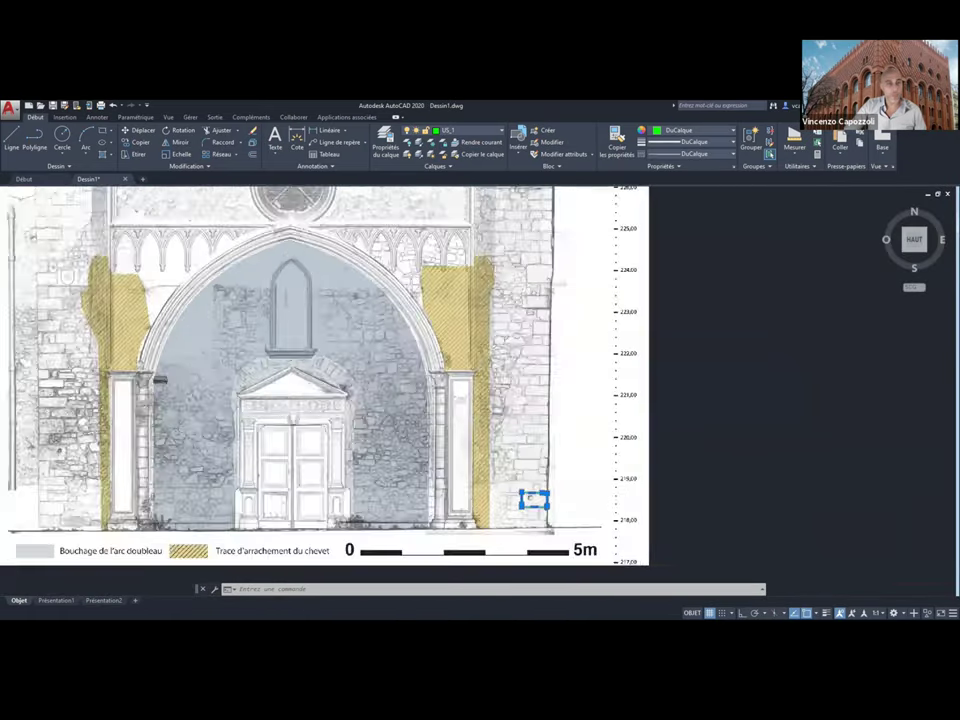
scroll(366, 340, up, 3)
scroll(366, 340, up, 1)
scroll(366, 340, up, 2)
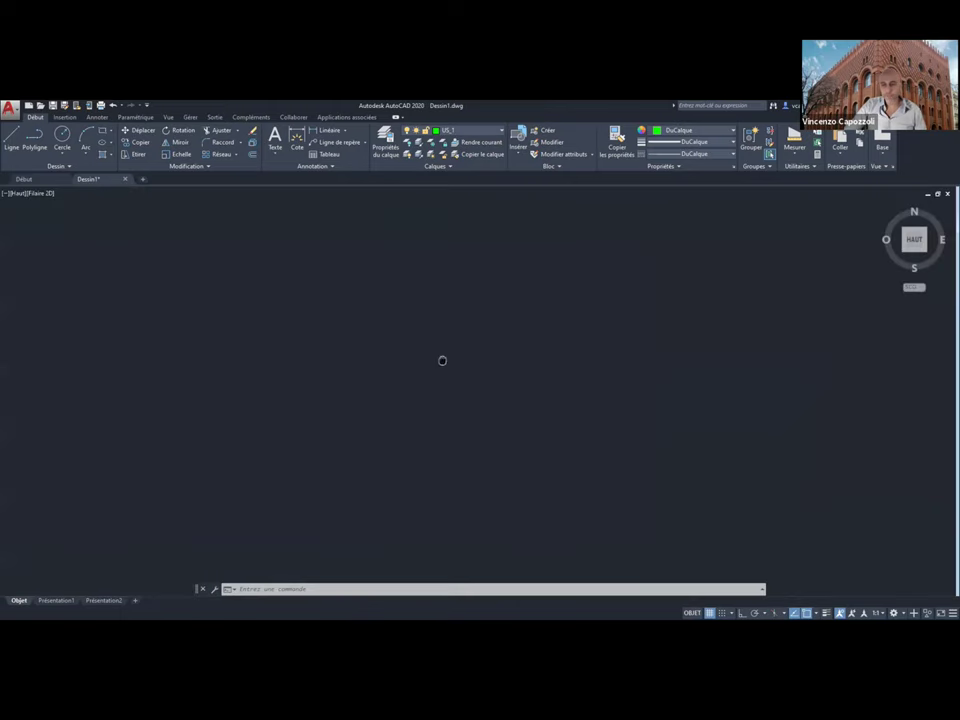
middle_drag(441, 360, 299, 286)
scroll(400, 325, down, 2)
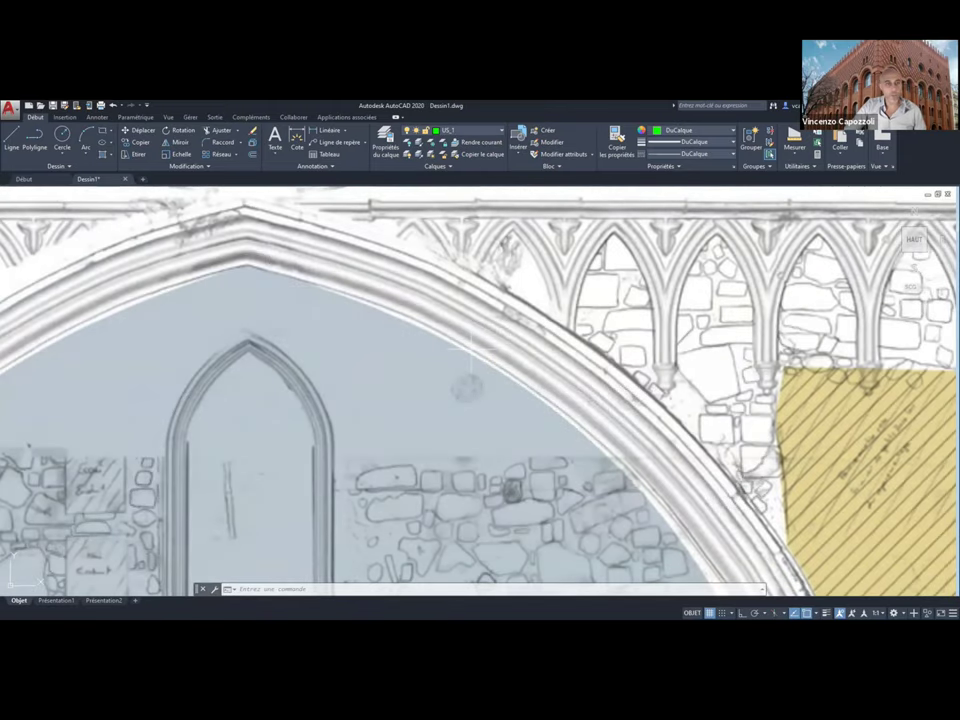
middle_drag(529, 394, 284, 273)
scroll(284, 273, up, 1)
scroll(284, 270, down, 3)
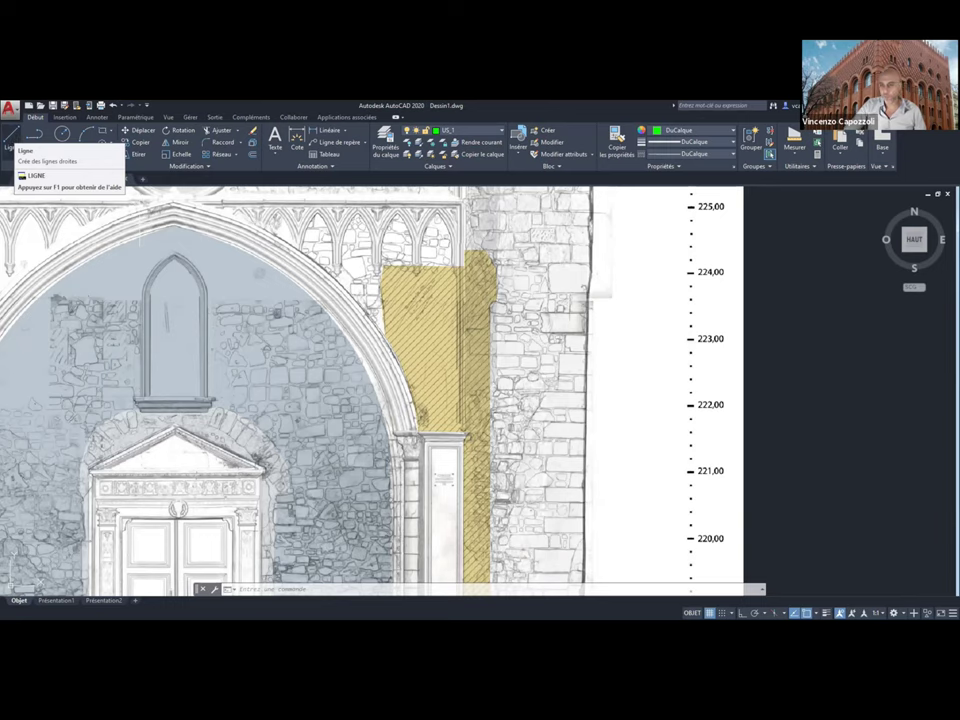
- Draw green line segments around the squarish stone higher up the right-hand pier
click(12, 138)
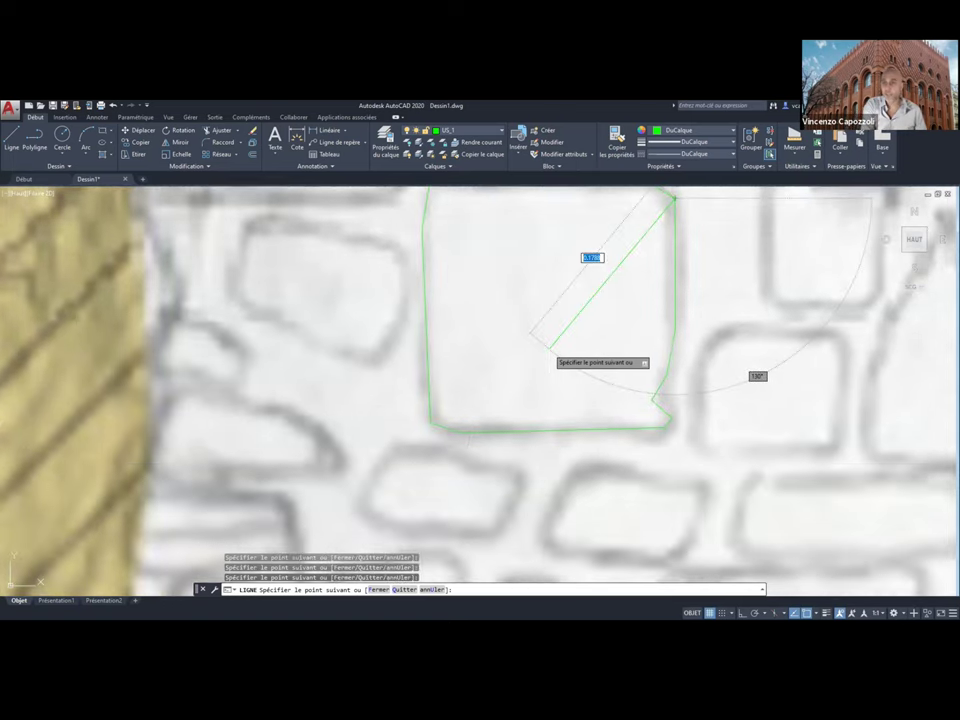
key(Escape)
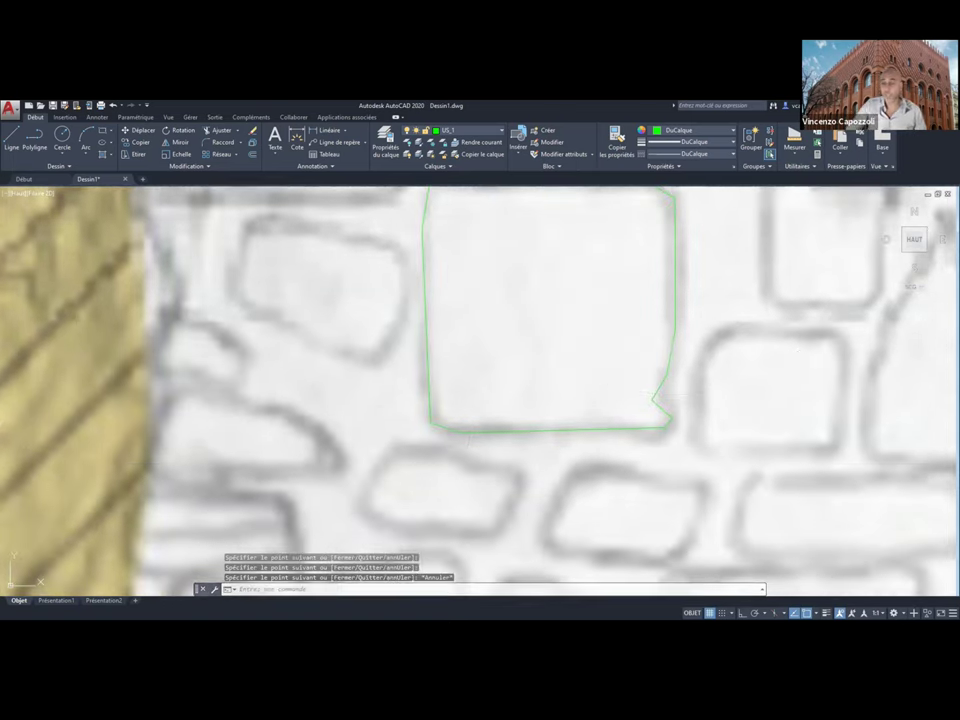
middle_drag(555, 288, 478, 386)
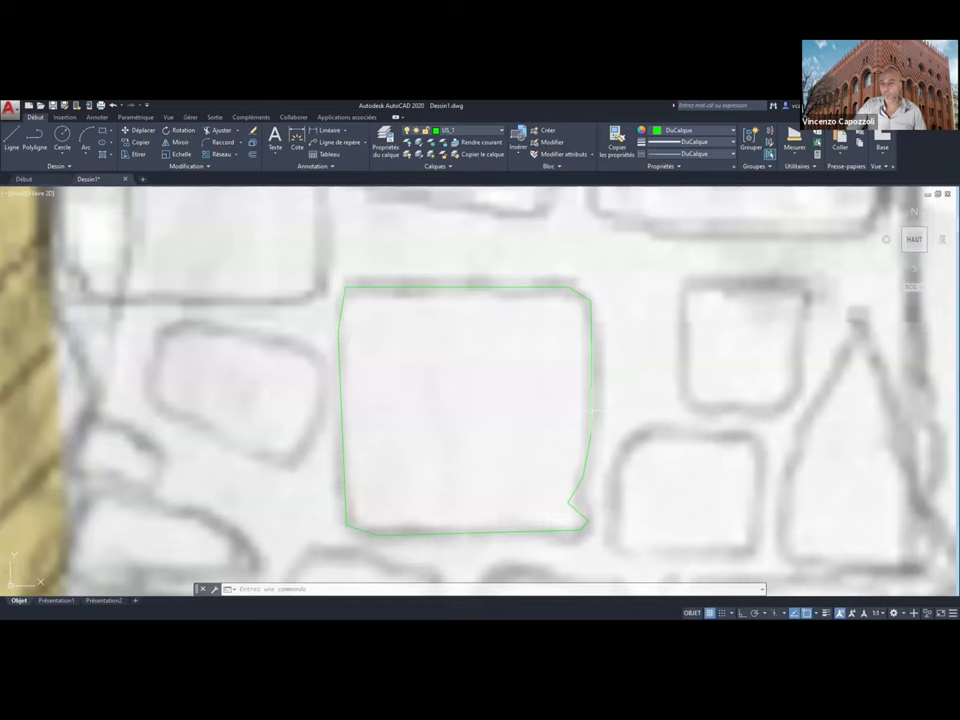
- Select and deselect the new line outline and the holed-stone outline to check them
click(590, 410)
scroll(748, 343, down, 1)
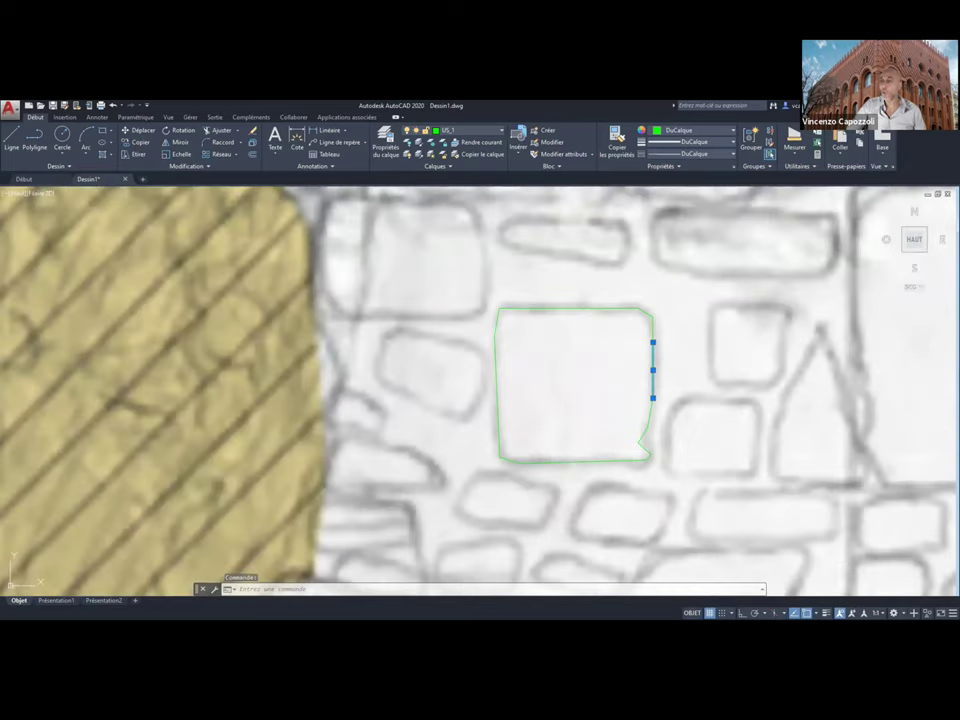
scroll(622, 333, down, 3)
mouse_move(680, 308)
middle_down()
mouse_move(619, 285)
mouse_move(577, 307)
middle_up()
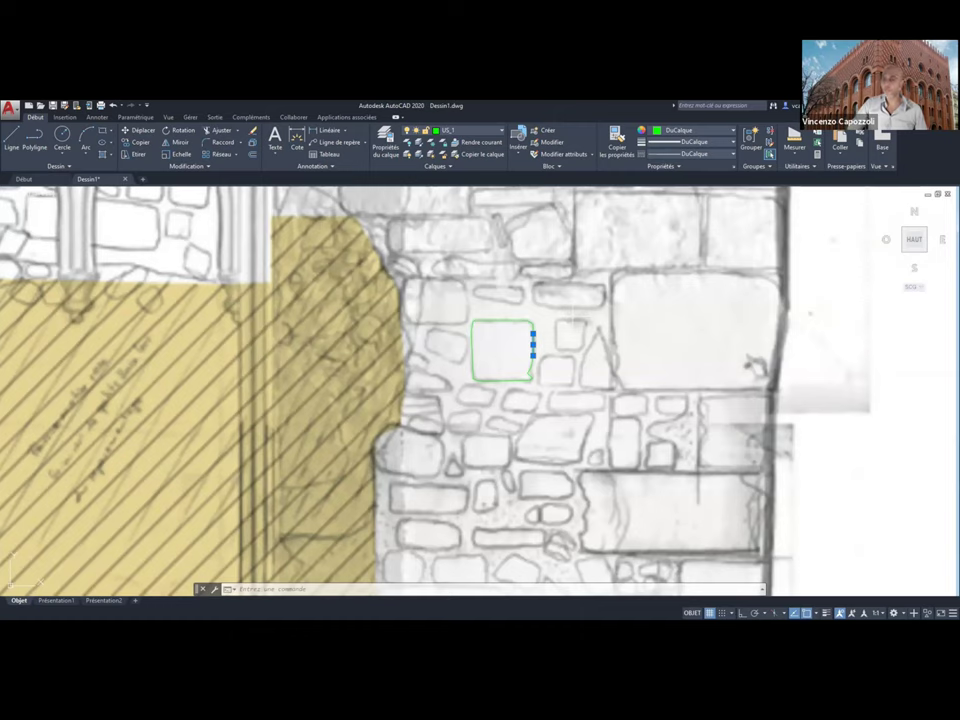
scroll(495, 341, up, 2)
scroll(495, 341, up, 2)
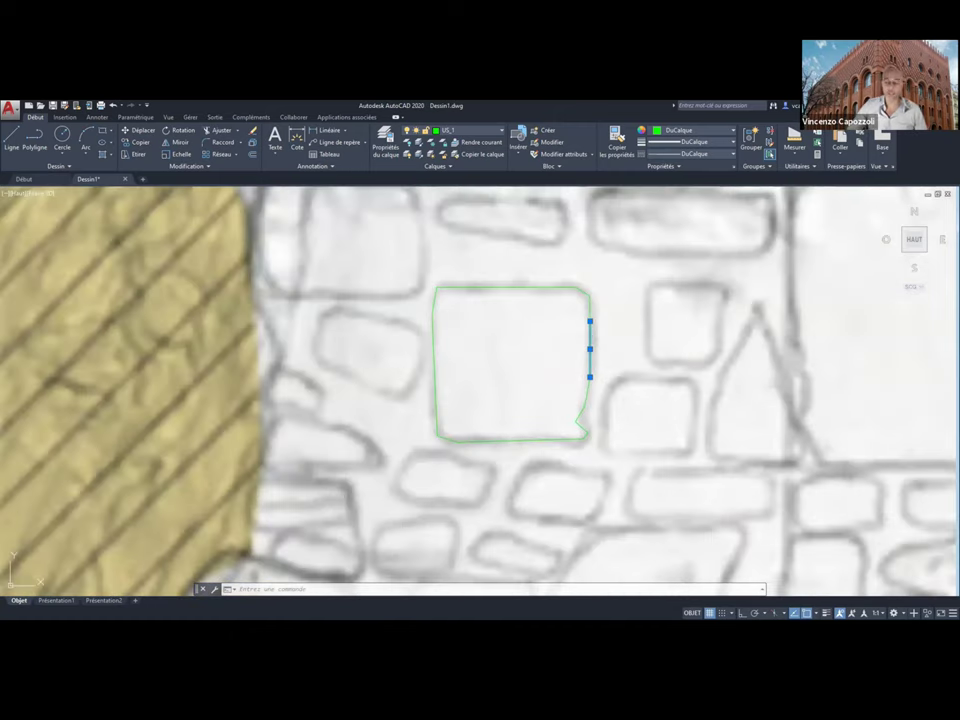
scroll(509, 383, down, 5)
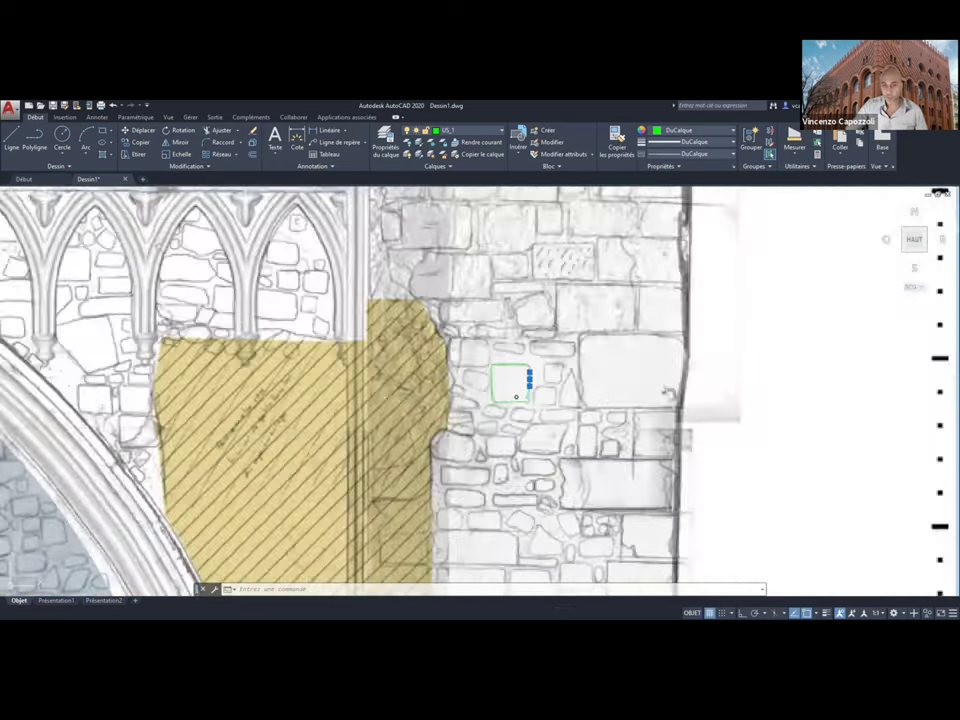
scroll(570, 405, down, 3)
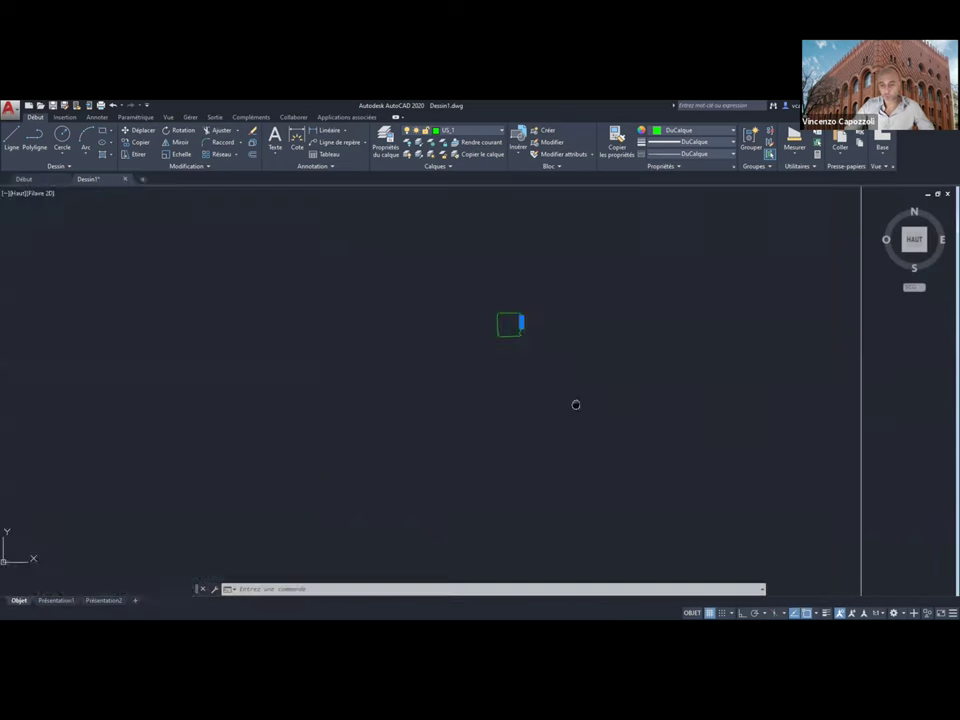
key(Escape)
scroll(570, 405, down, 2)
middle_drag(563, 510, 563, 360)
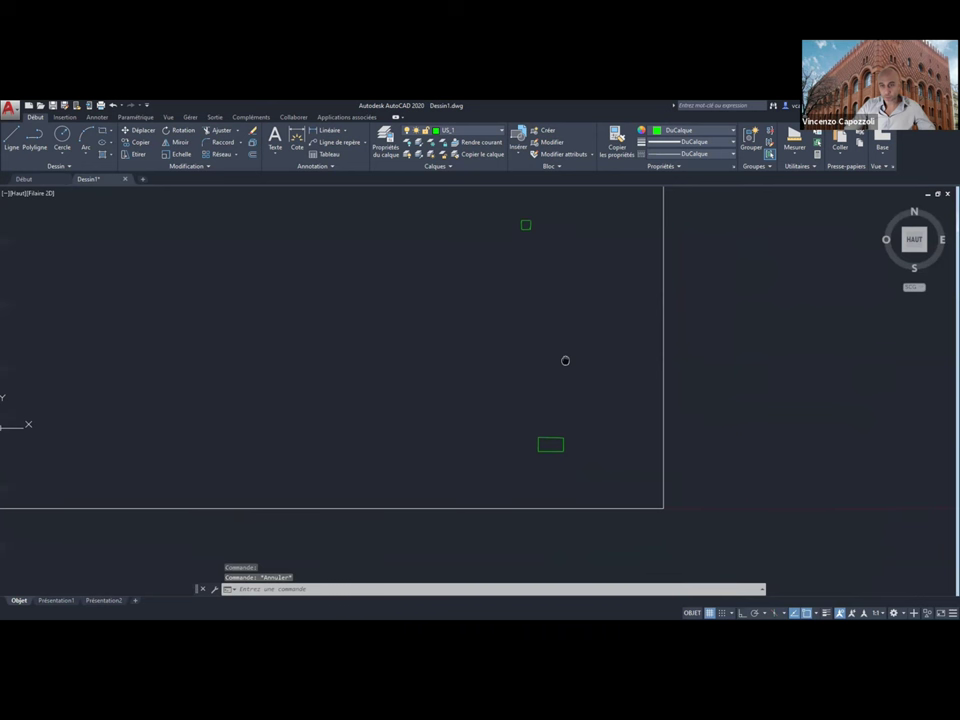
scroll(525, 430, up, 1)
scroll(523, 428, up, 1)
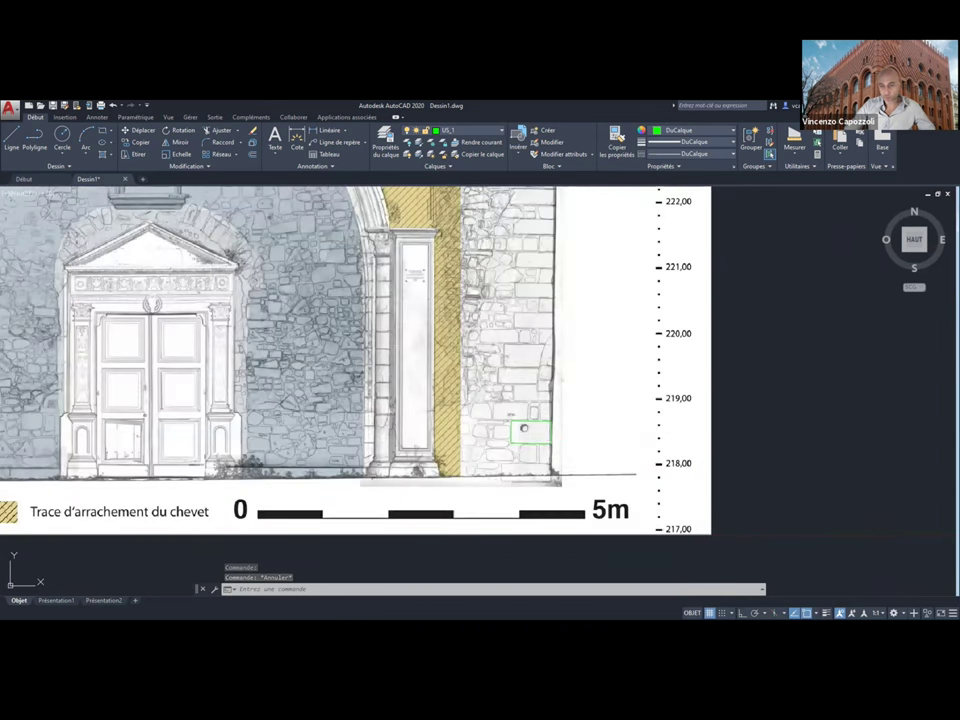
click(523, 428)
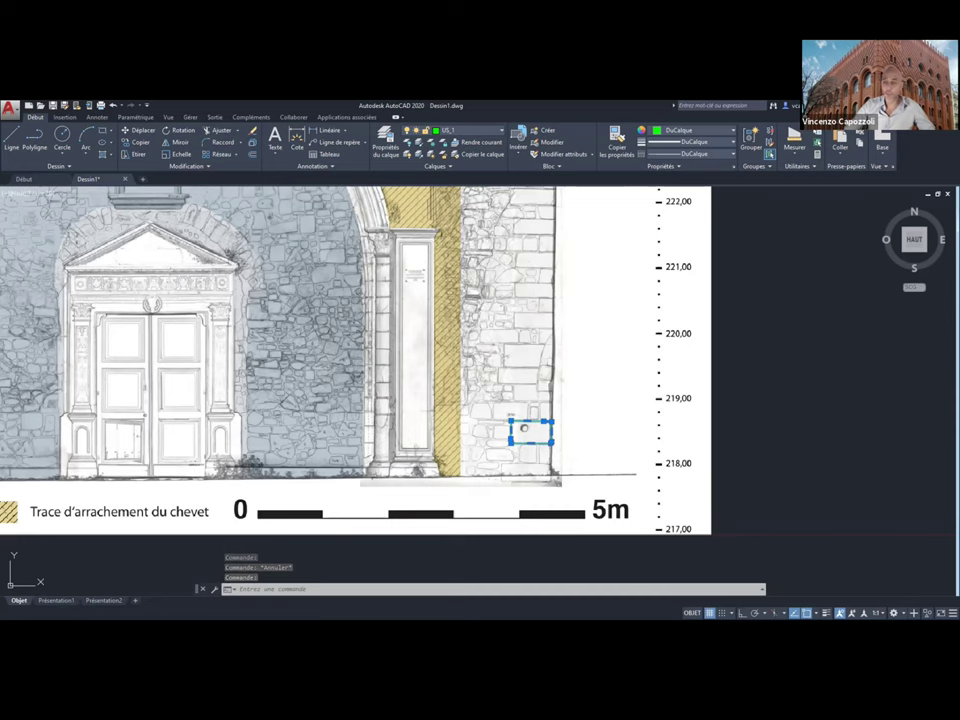
- Join the square stone's green segments into one polyline, selecting 12 objects
key(Escape)
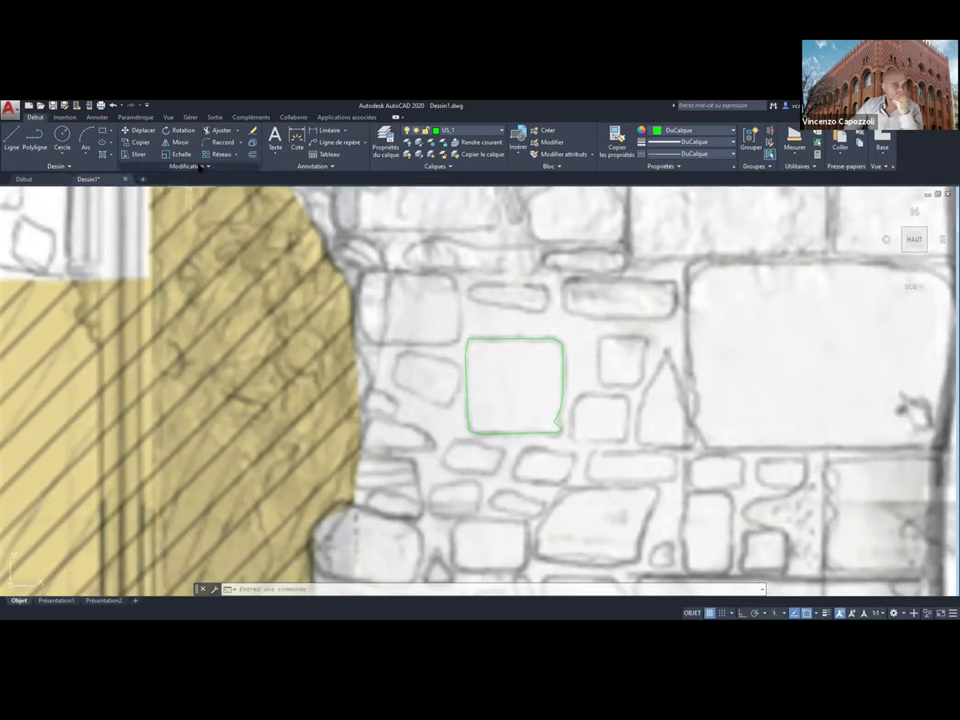
click(200, 167)
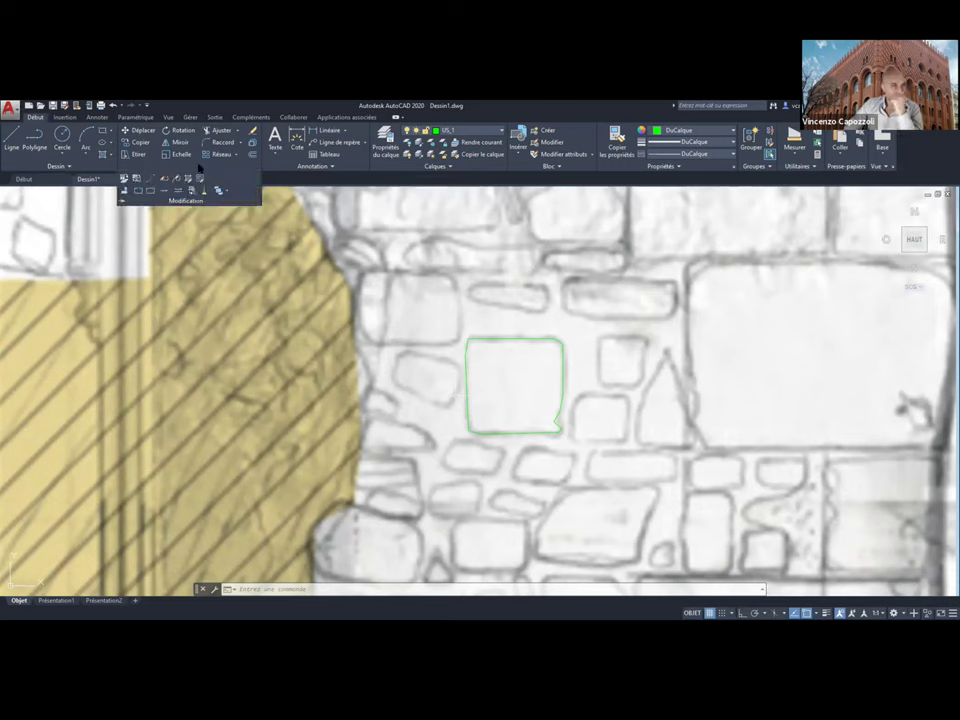
click(284, 168)
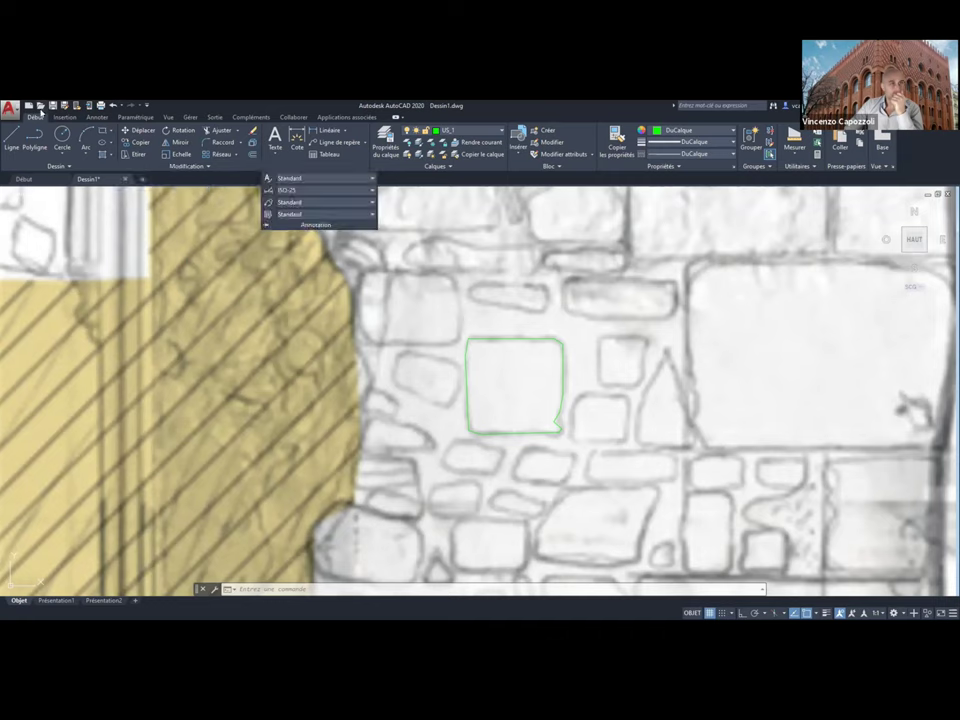
click(202, 167)
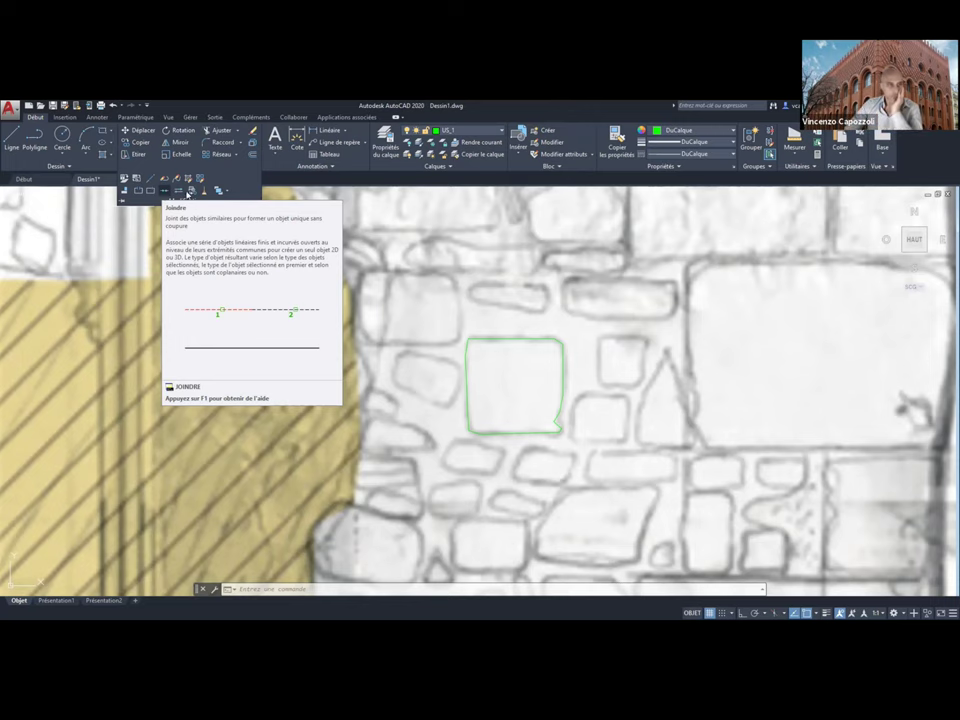
click(166, 192)
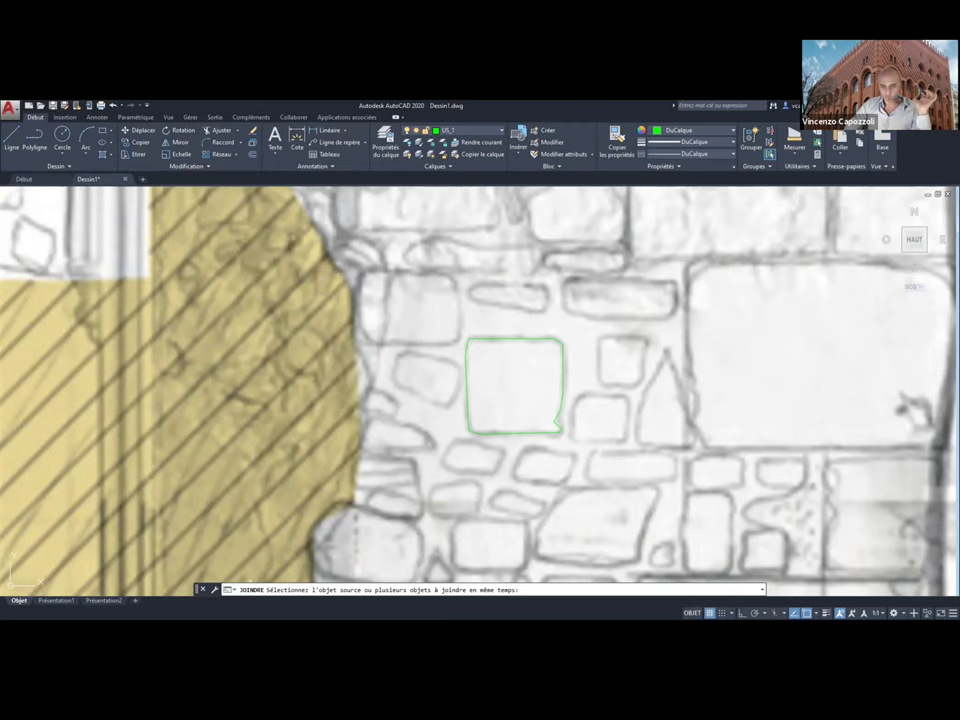
scroll(543, 370, up, 4)
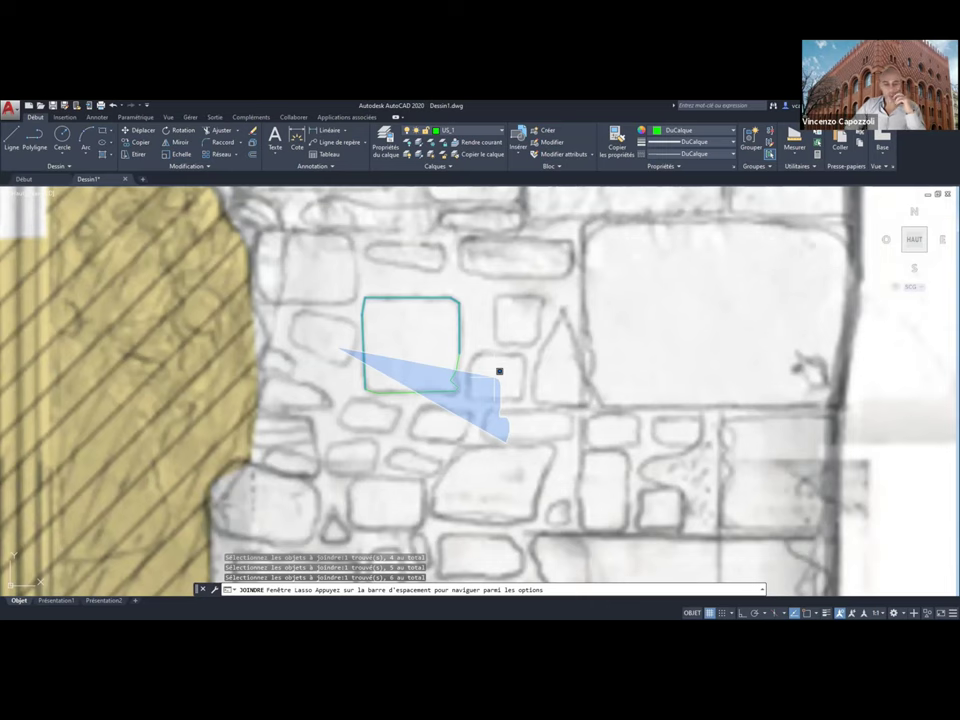
drag(499, 371, 499, 371)
middle_drag(542, 339, 590, 432)
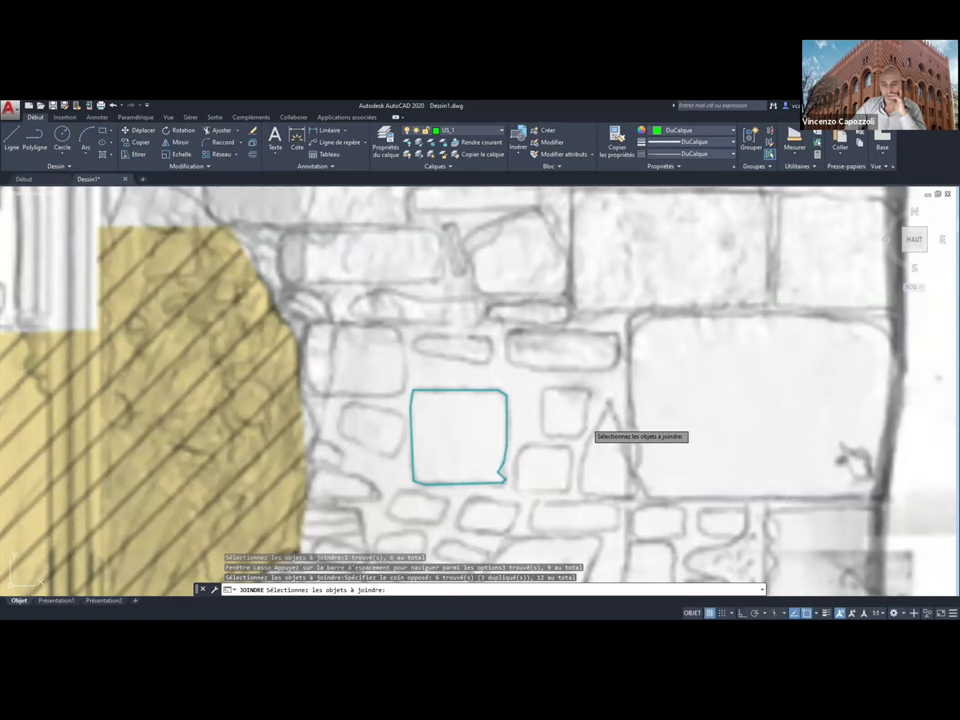
key(Return)
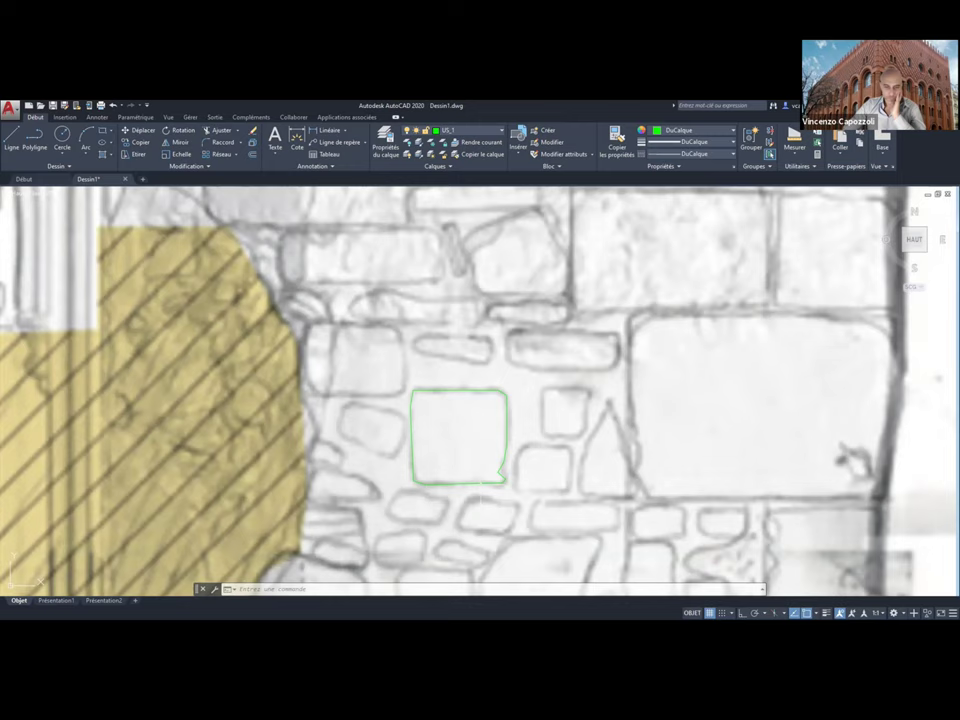
click(411, 440)
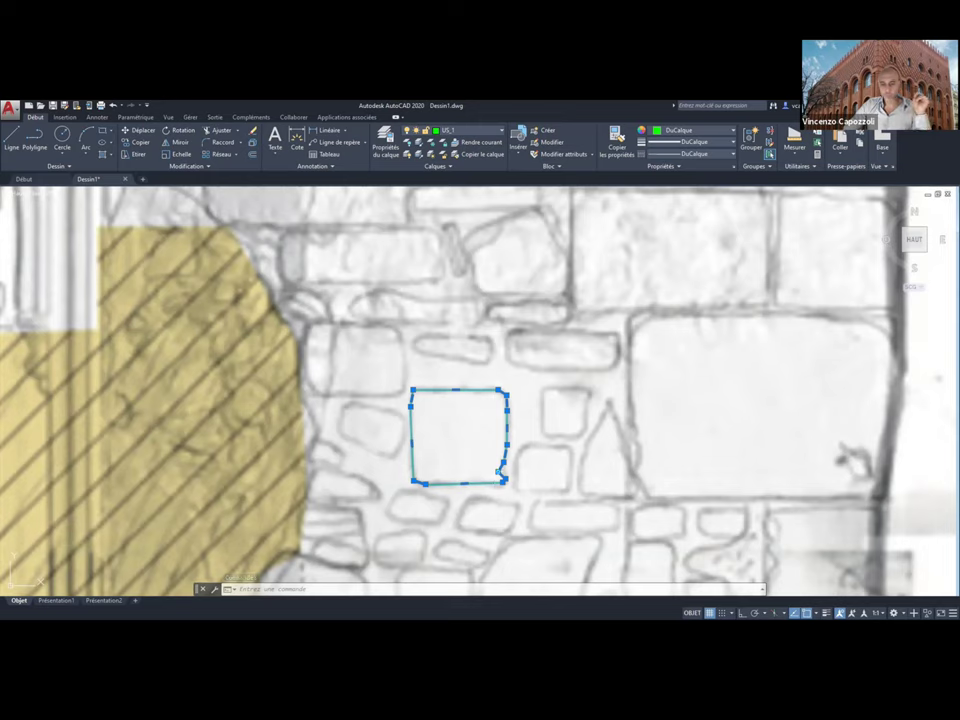
right_click(501, 472)
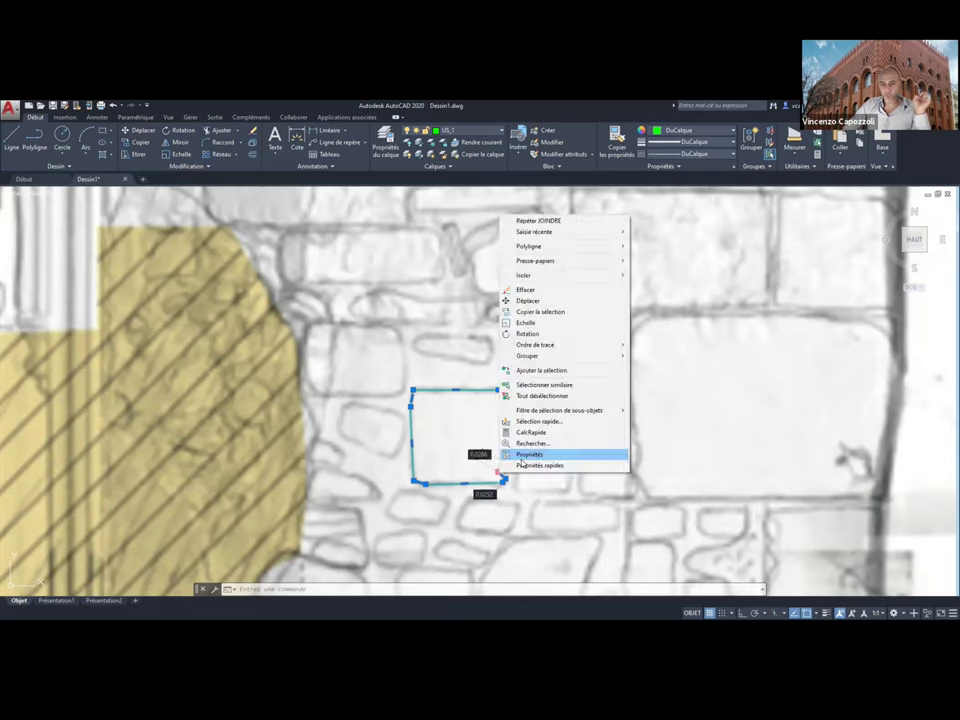
click(527, 455)
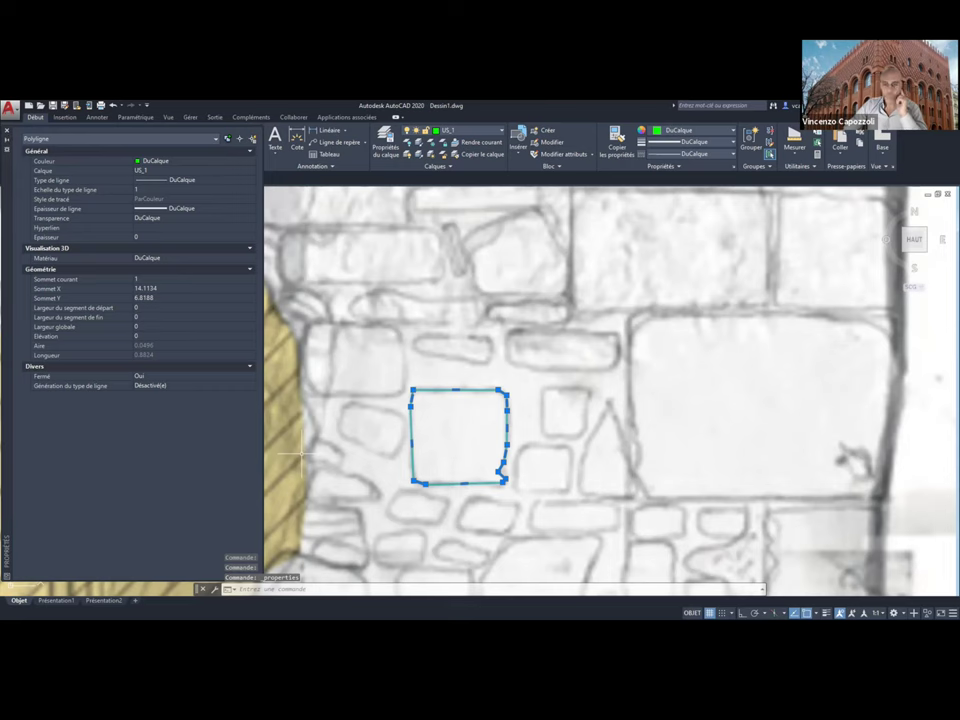
key(Escape)
key(Escape)
key(ctrl+1)
scroll(300, 452, down, 5)
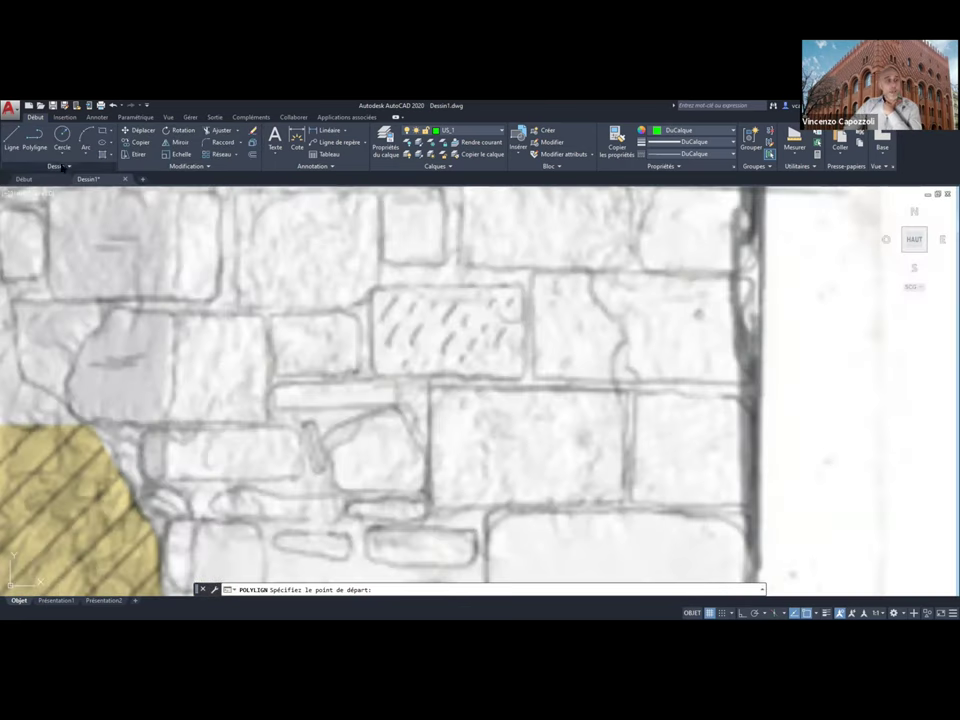
scroll(416, 420, up, 5)
click(35, 140)
click(28, 167)
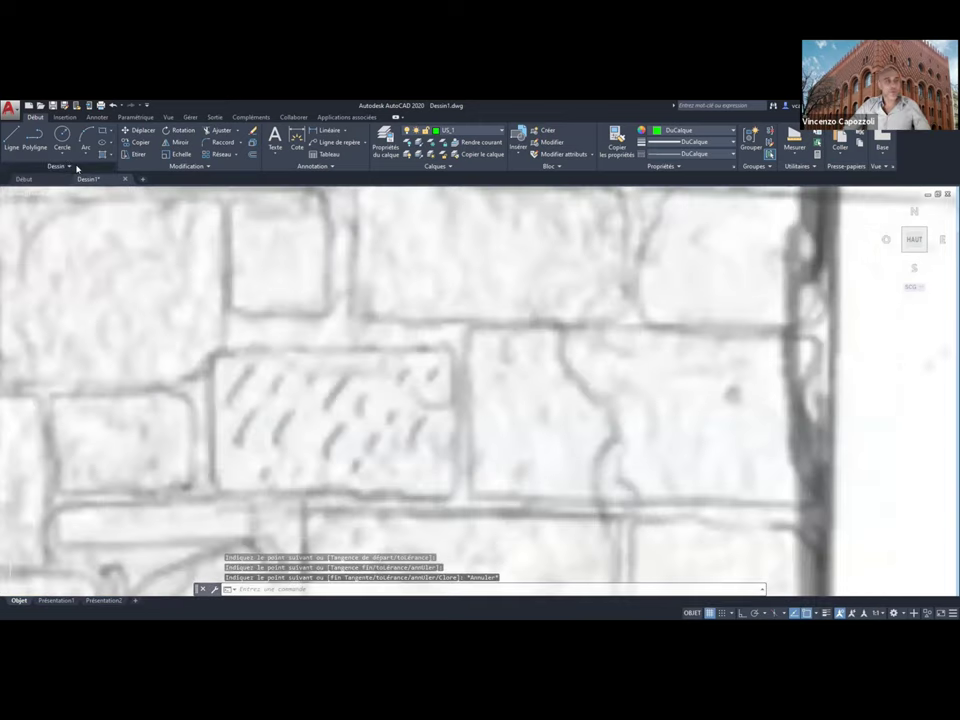
click(76, 167)
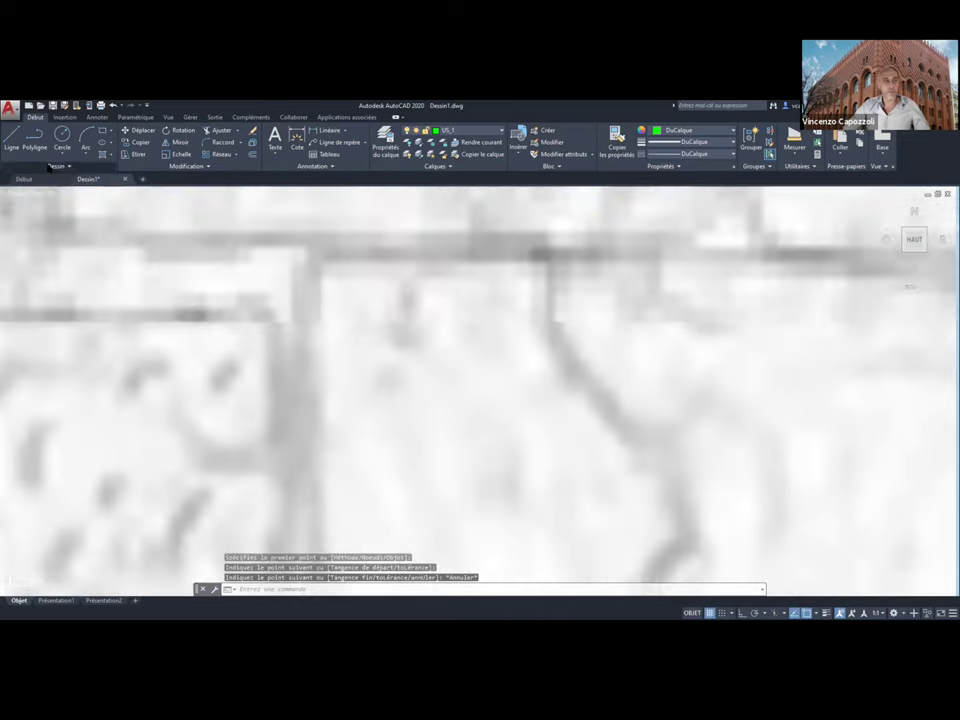
click(47, 167)
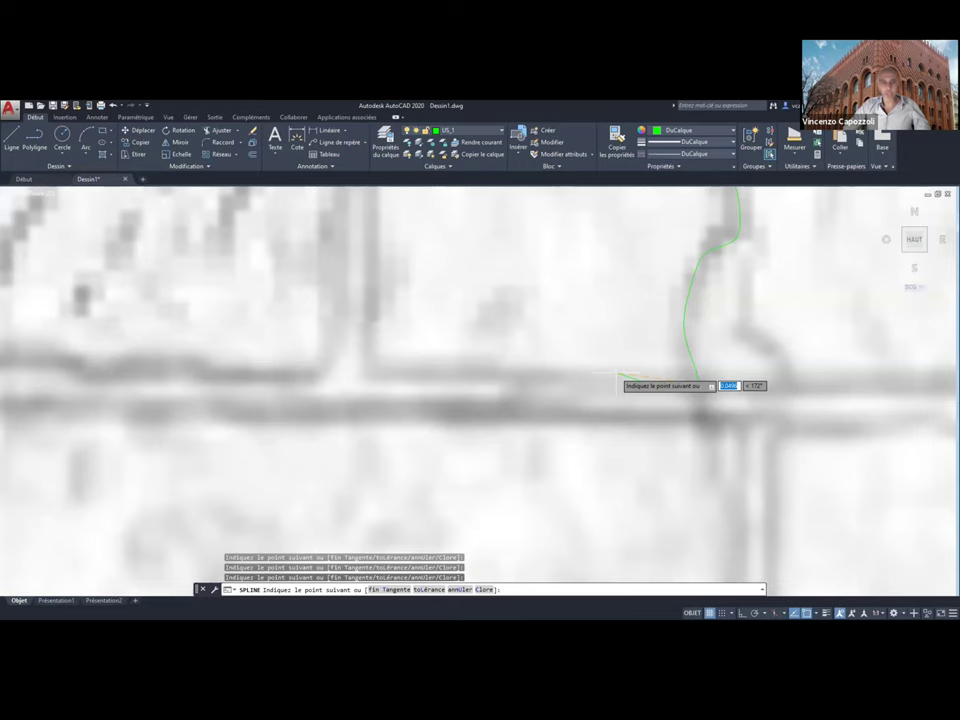
key(Escape)
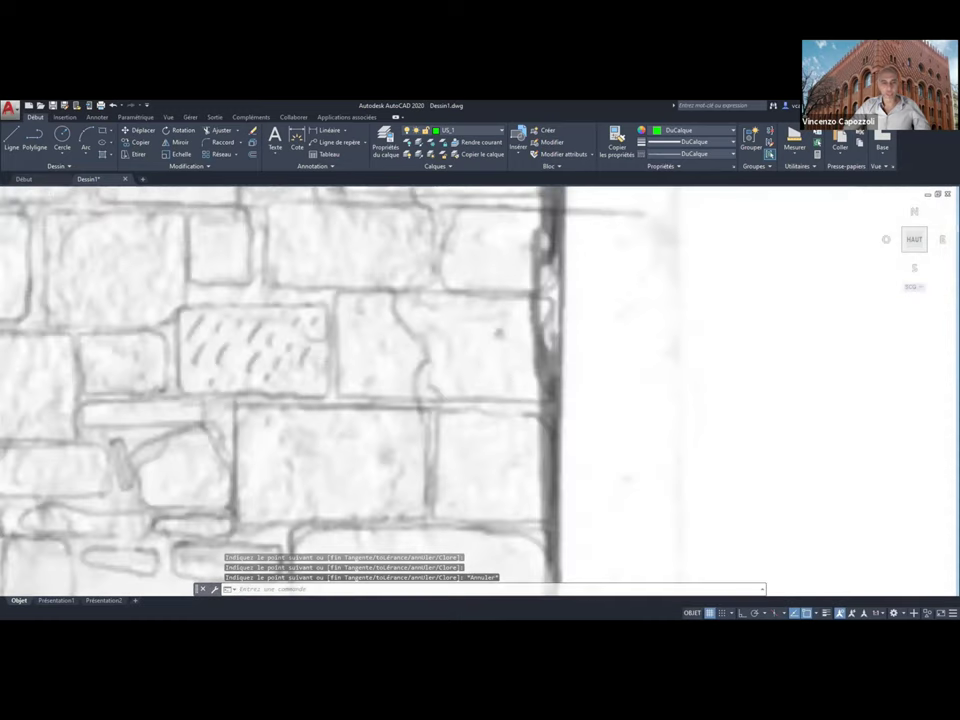
- Draw a closed trial spline along the stone's wavy edge and window-select it
click(62, 167)
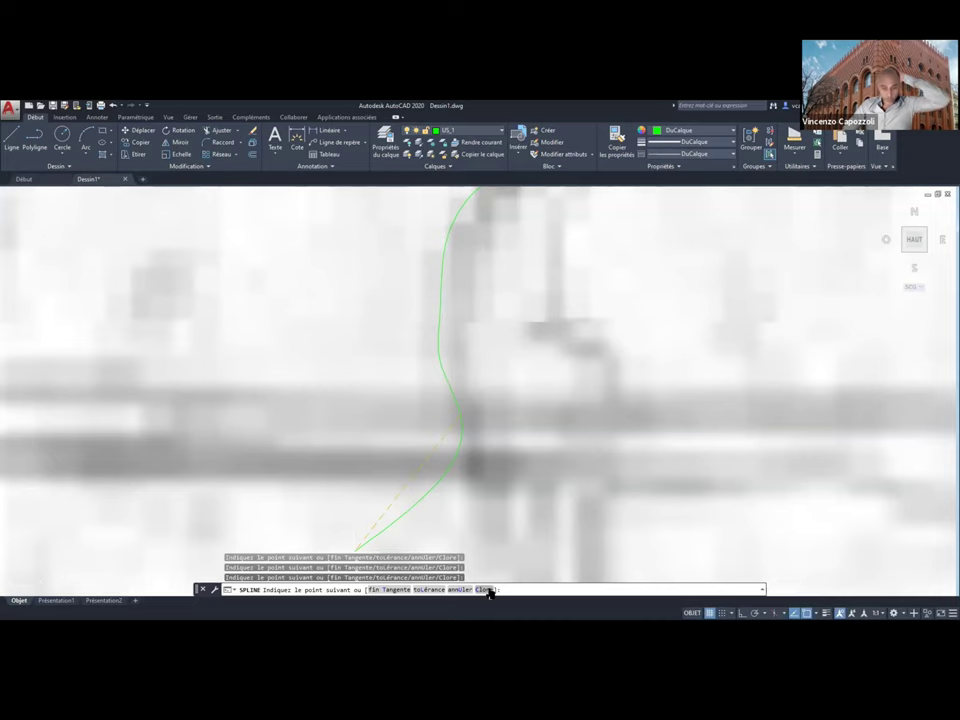
text(c)
key(Return)
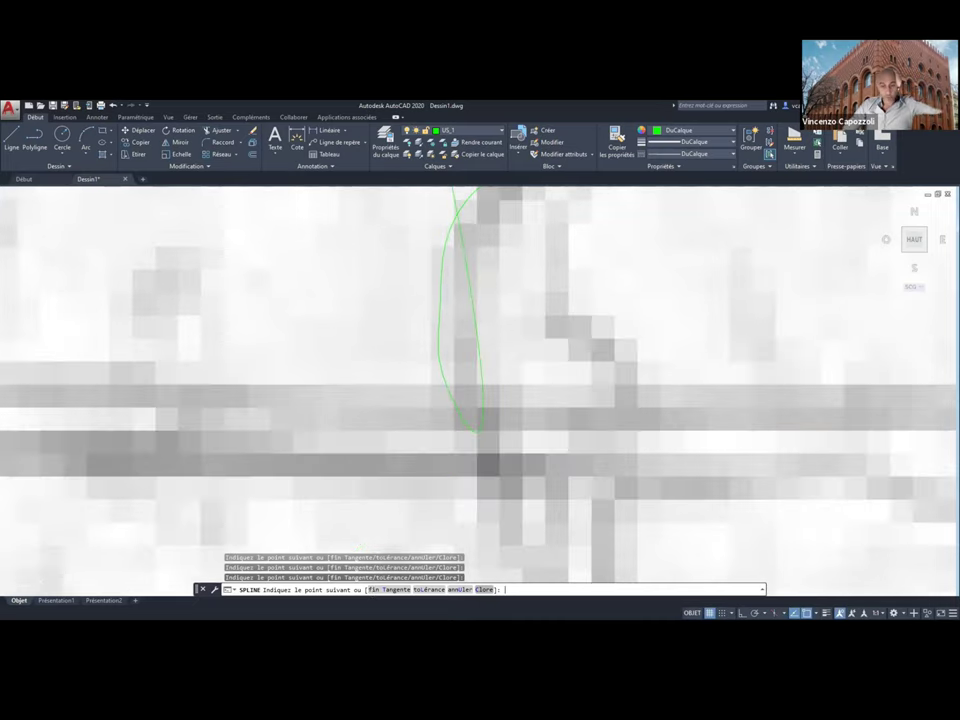
scroll(330, 438, down, 2)
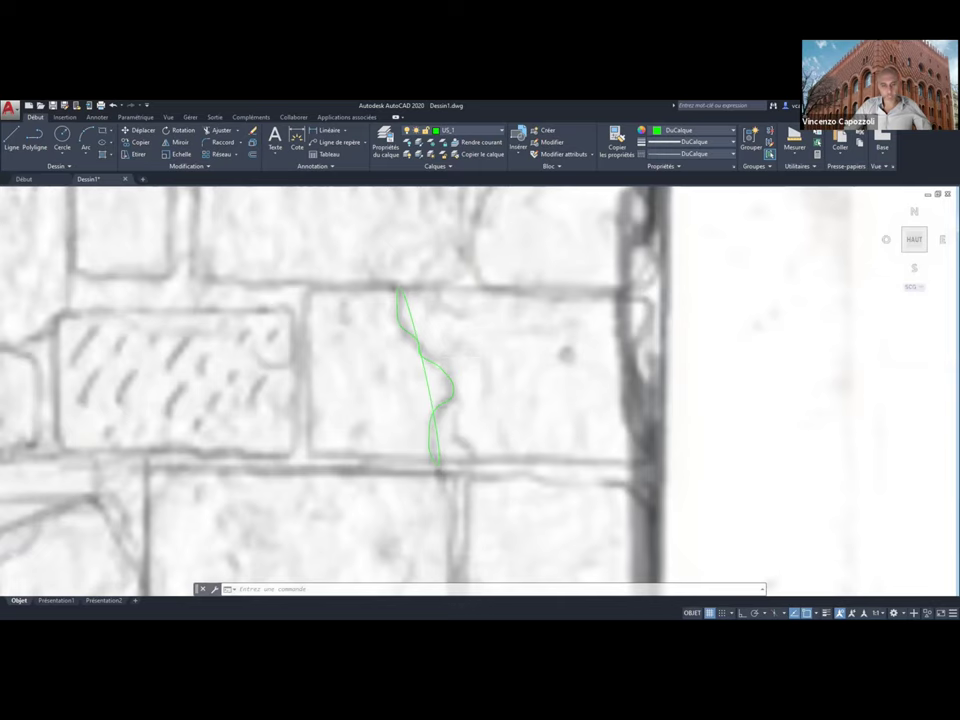
mouse_move(440, 385)
click(498, 519)
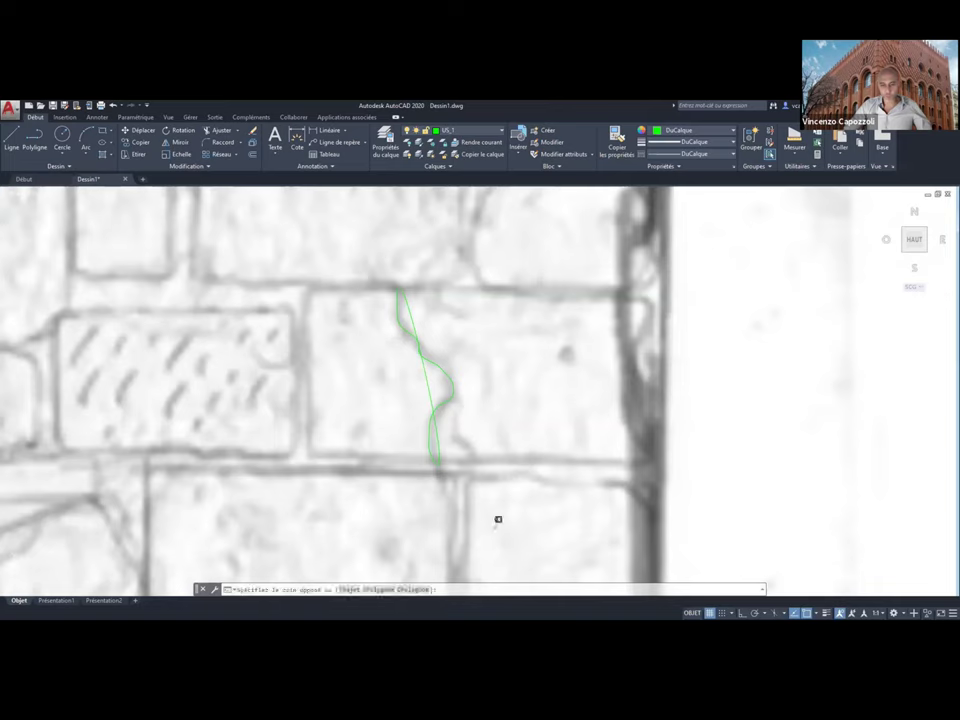
click(420, 440)
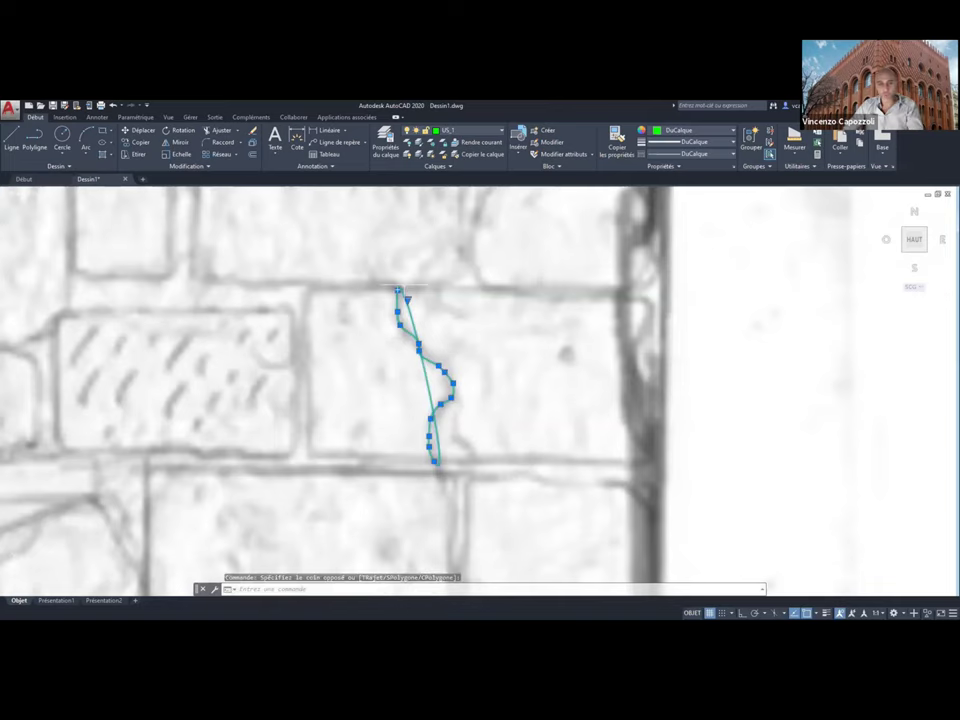
- Delete the trial spline, finish the straight green edges, and spline the curved edge with an end tangent
key(Delete)
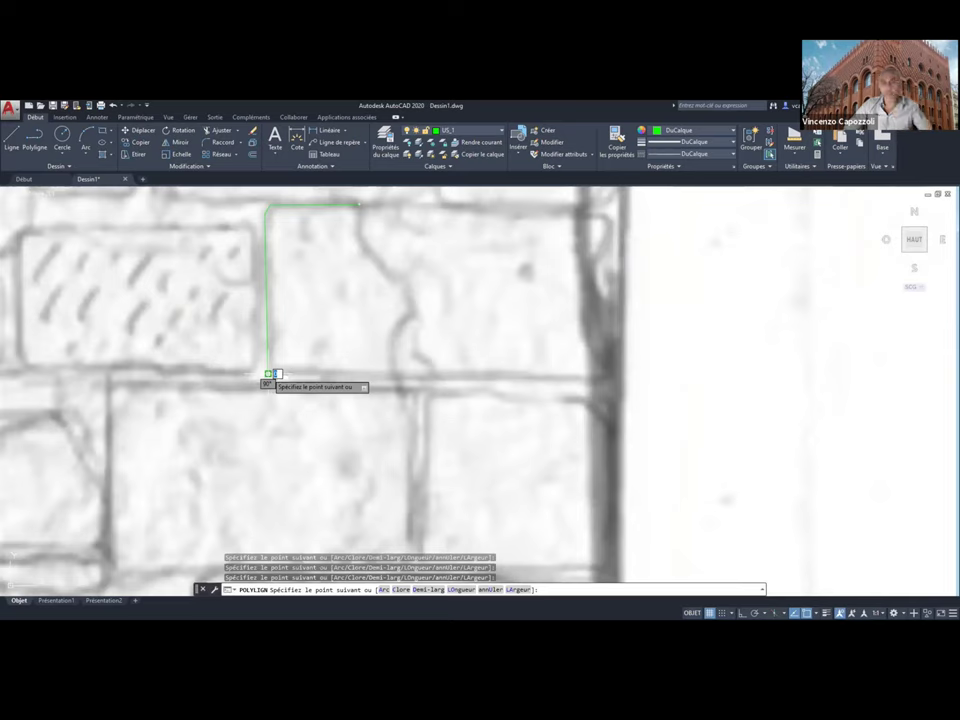
key(Escape)
click(38, 165)
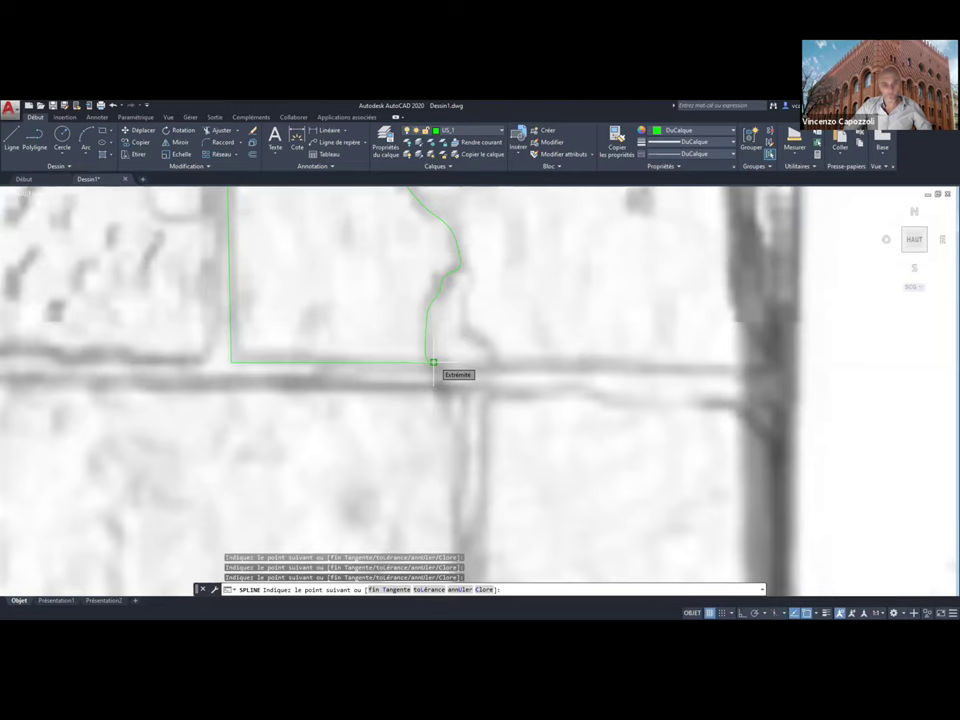
text(T)
key(Return)
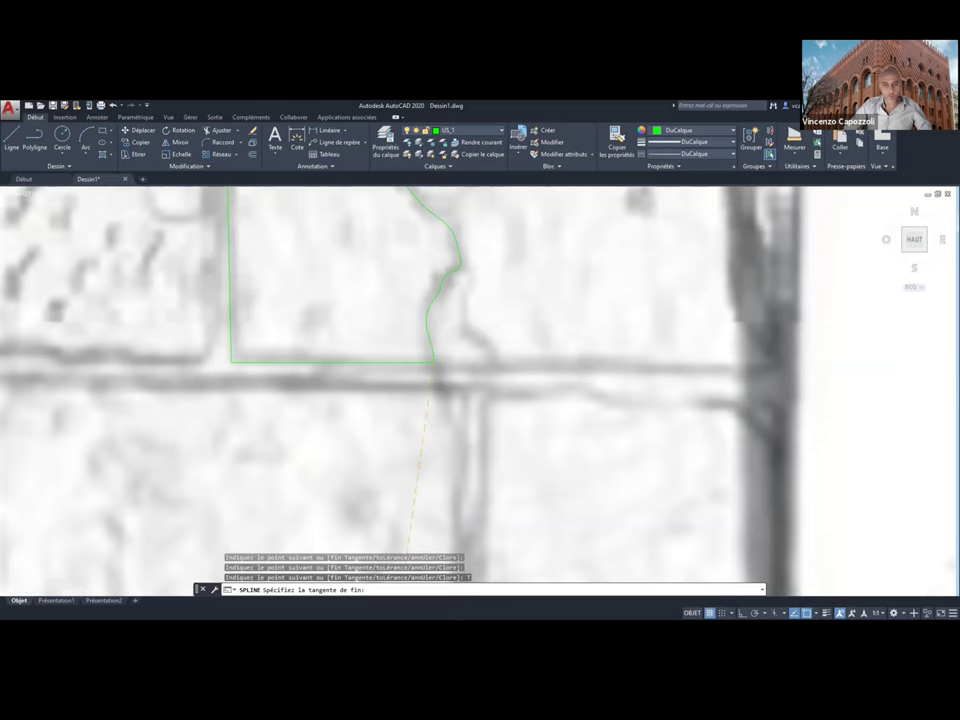
key(Return)
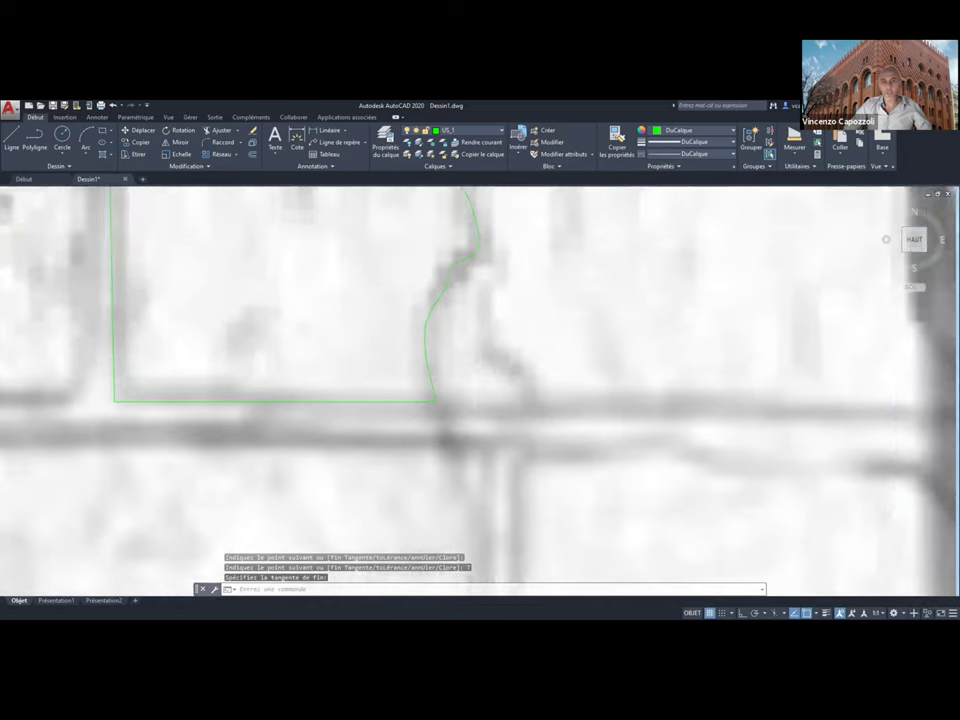
- Window-select the stone's zigzag right edge and delete it
scroll(493, 395, down, 5)
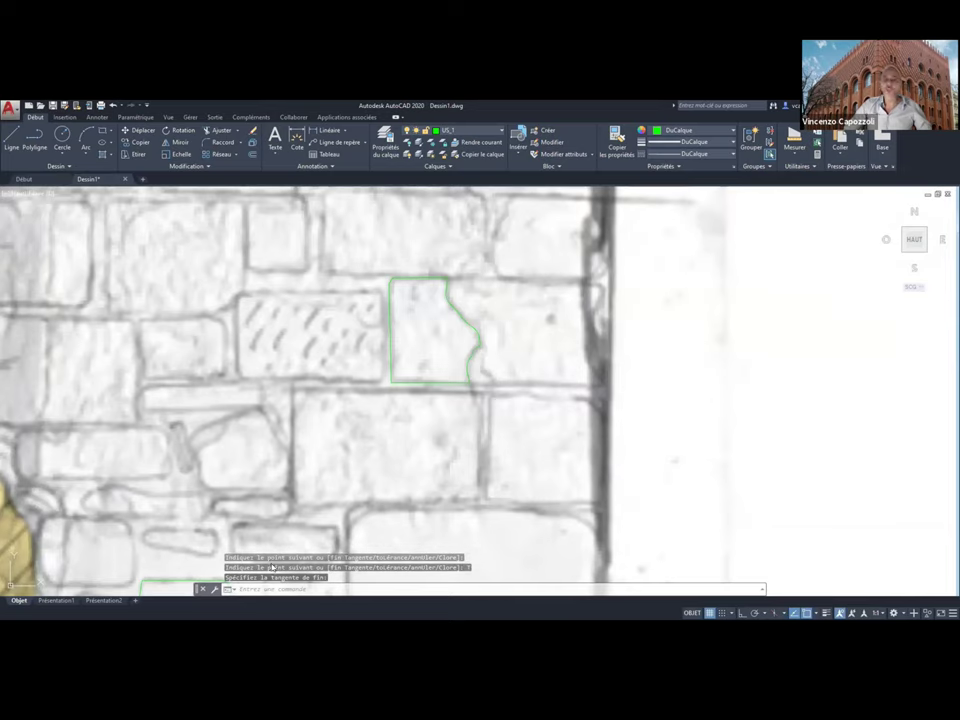
scroll(465, 455, up, 2)
scroll(470, 400, up, 4)
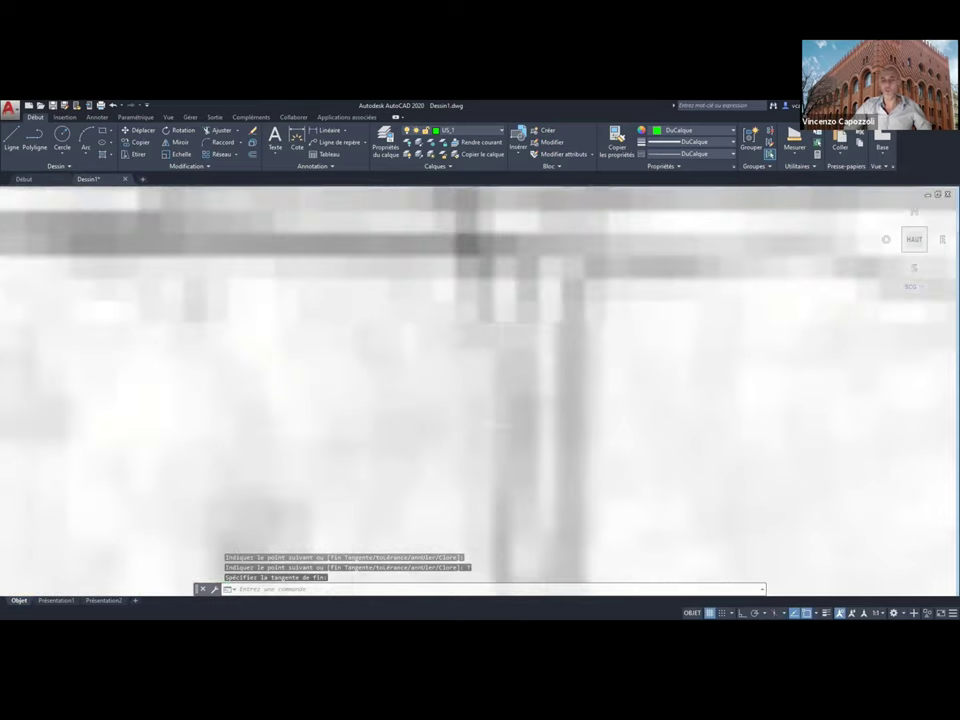
scroll(481, 275, down, 3)
scroll(481, 283, down, 4)
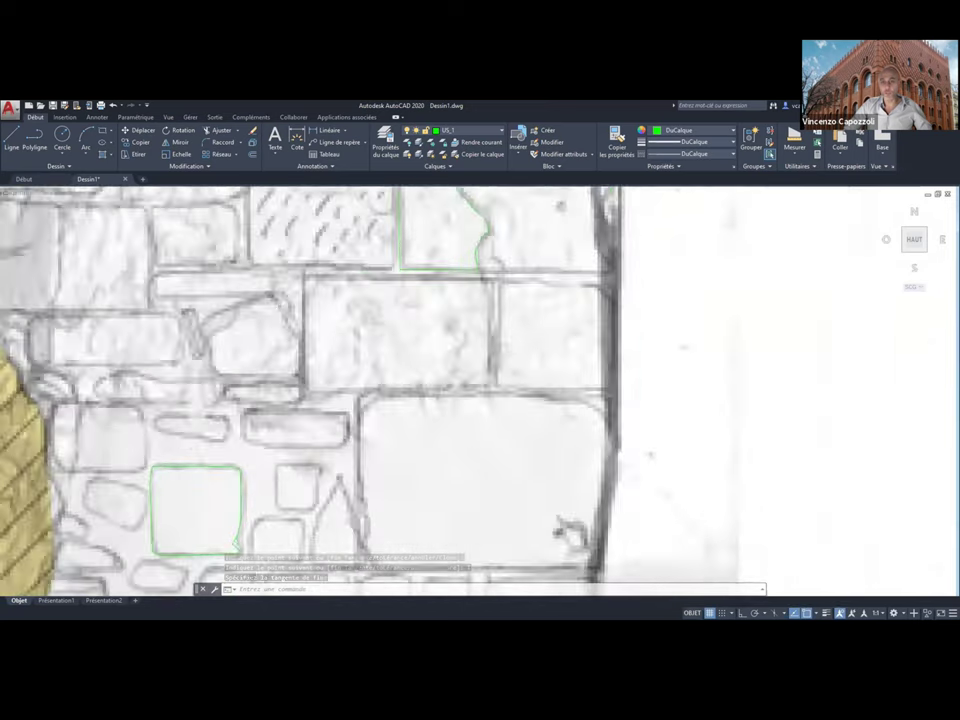
scroll(458, 340, down, 2)
click(485, 379)
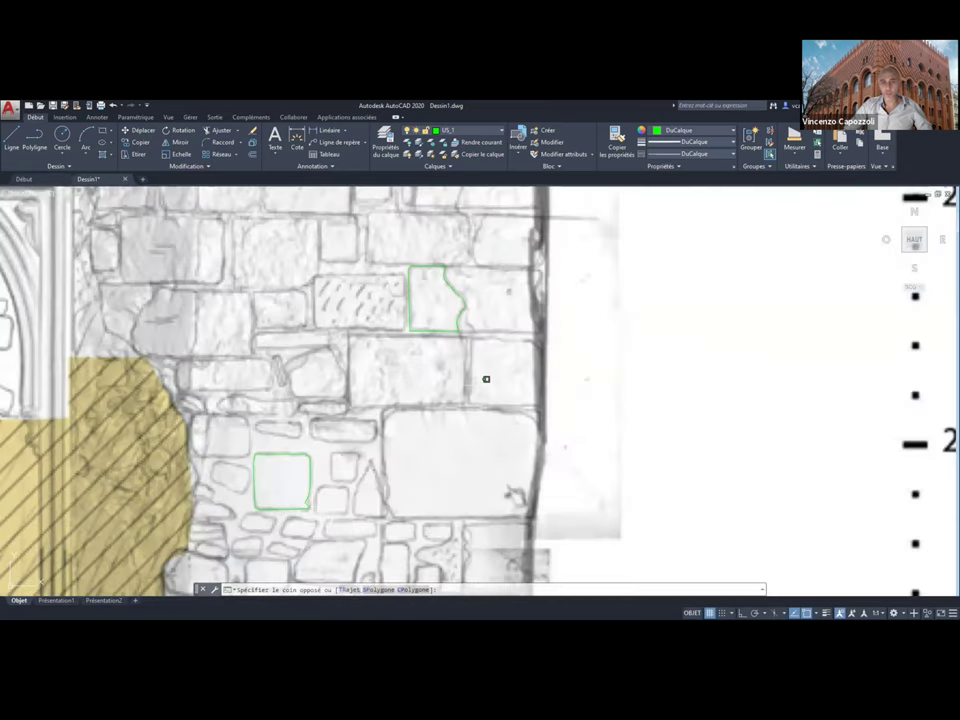
click(452, 300)
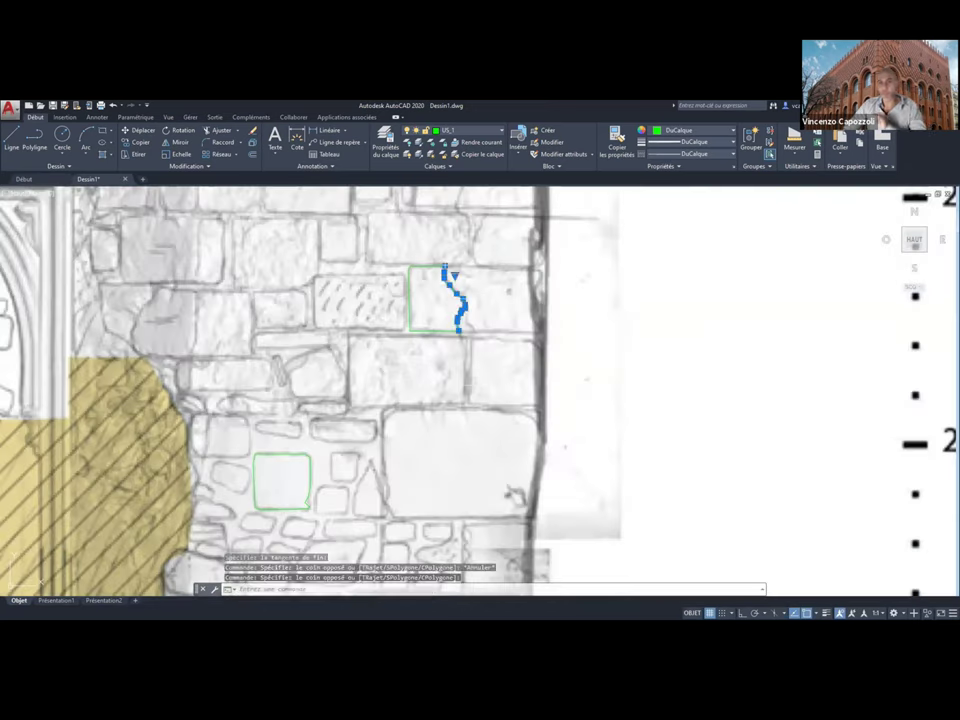
key(Delete)
scroll(538, 250, up, 3)
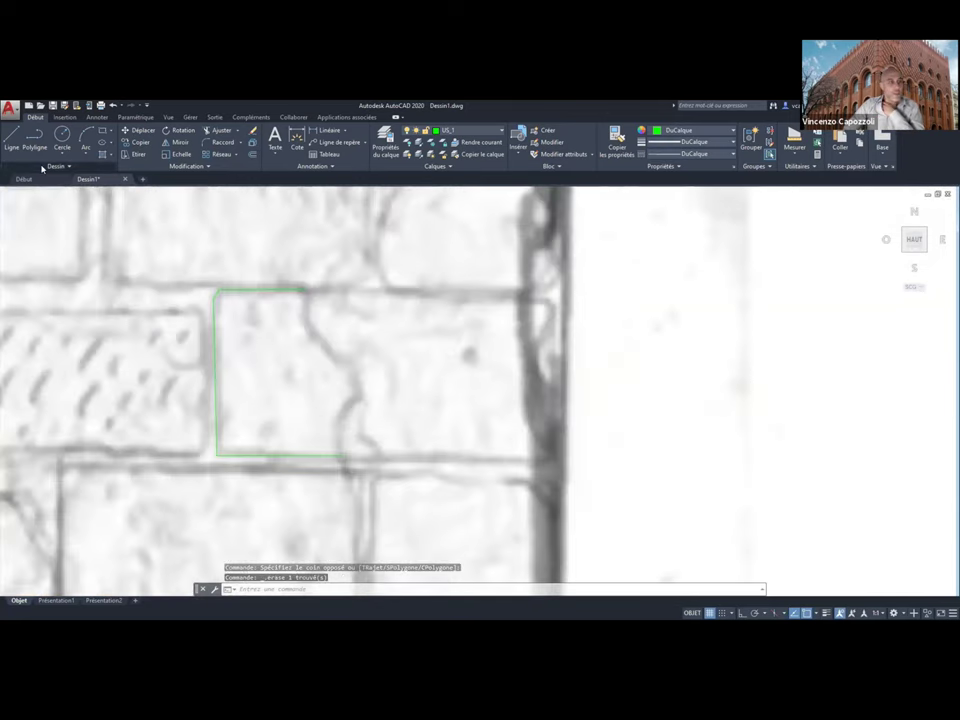
- Redraw the stone's wavy right edge as a green spline starting from the outline's endpoint
click(45, 166)
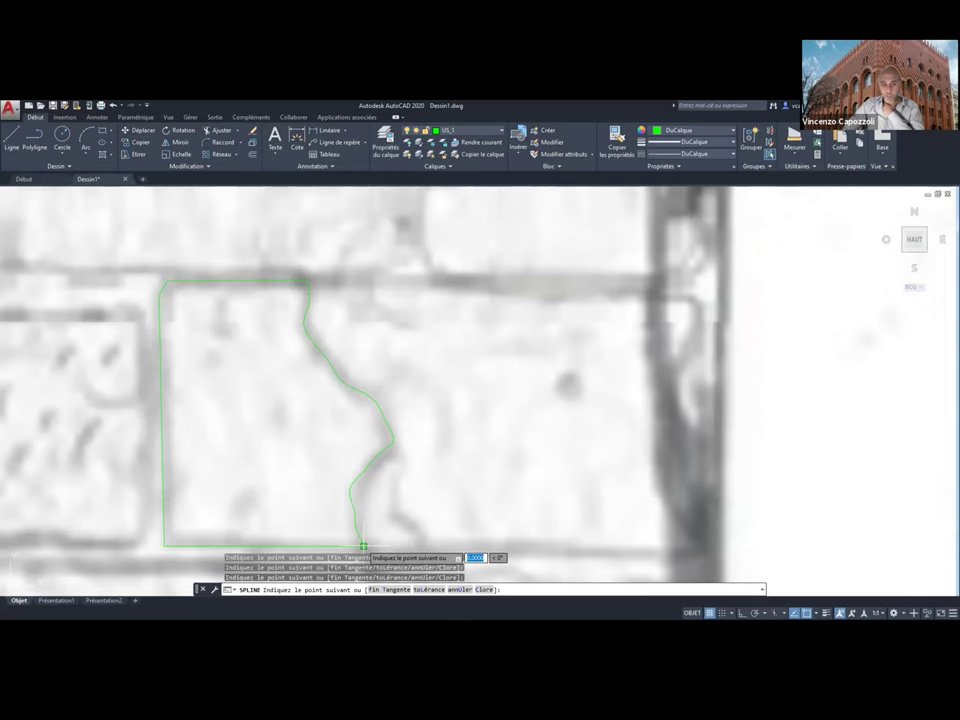
scroll(398, 285, down, 2)
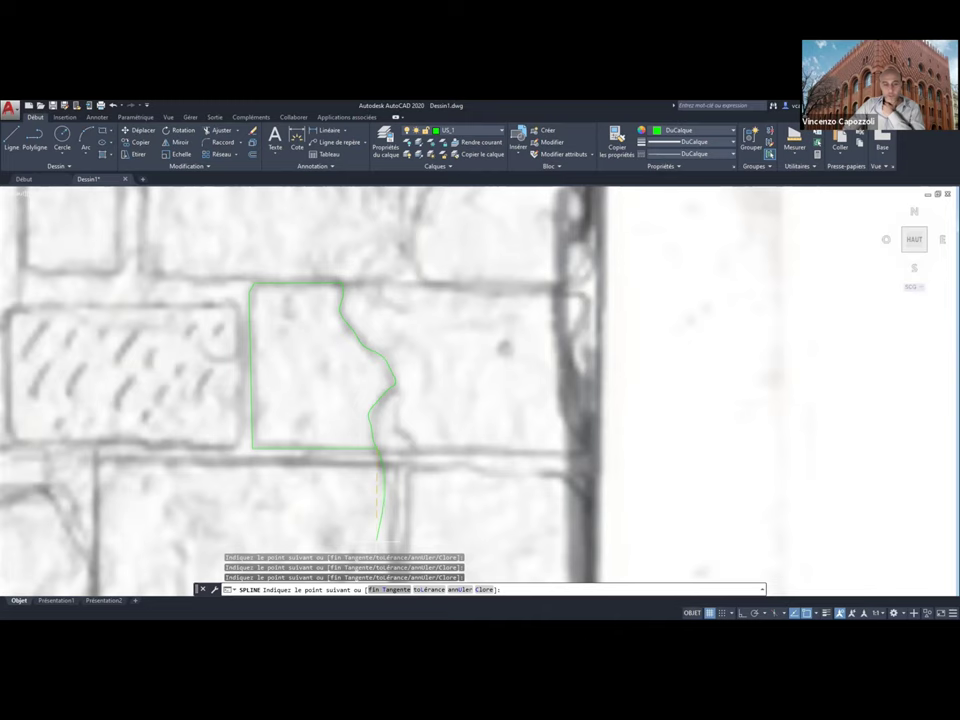
key(Return)
key(Return)
scroll(396, 489, down, 1)
scroll(396, 489, down, 2)
- Join the stone's straight green edges and wavy curve with Joindre into one spline, then select it
scroll(396, 489, down, 2)
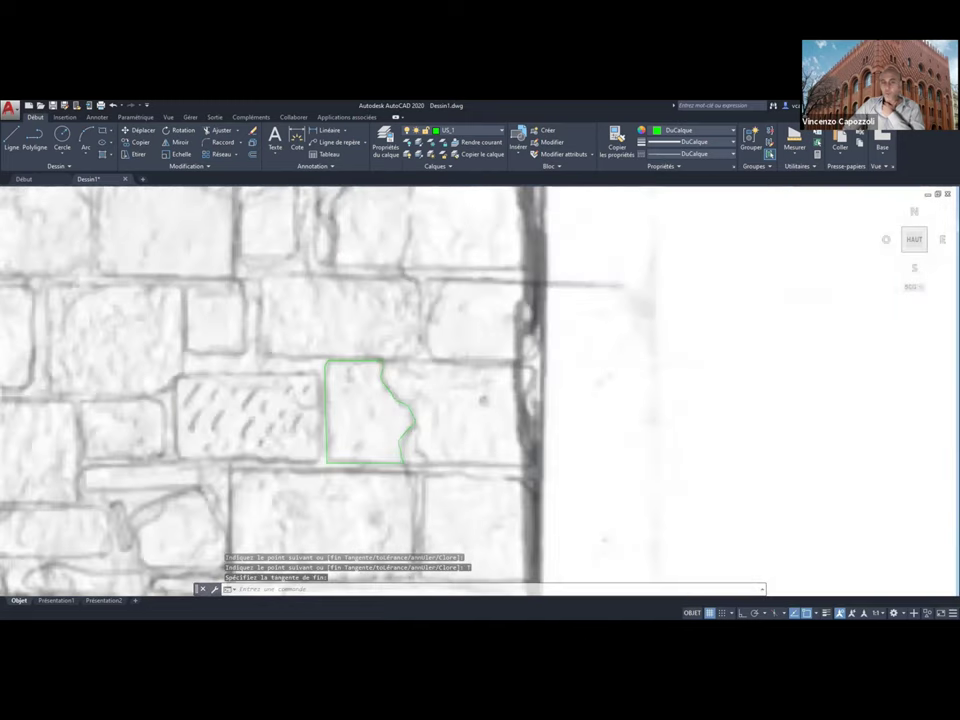
scroll(450, 250, down, 2)
scroll(450, 250, down, 2)
scroll(450, 250, up, 2)
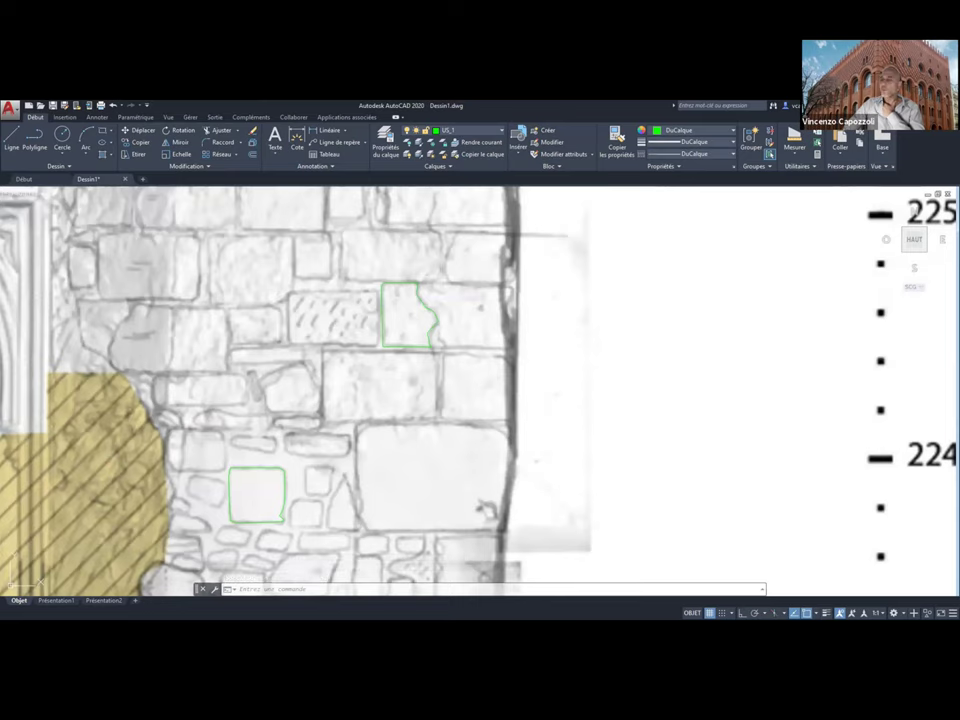
scroll(476, 286, up, 4)
middle_drag(405, 313, 514, 313)
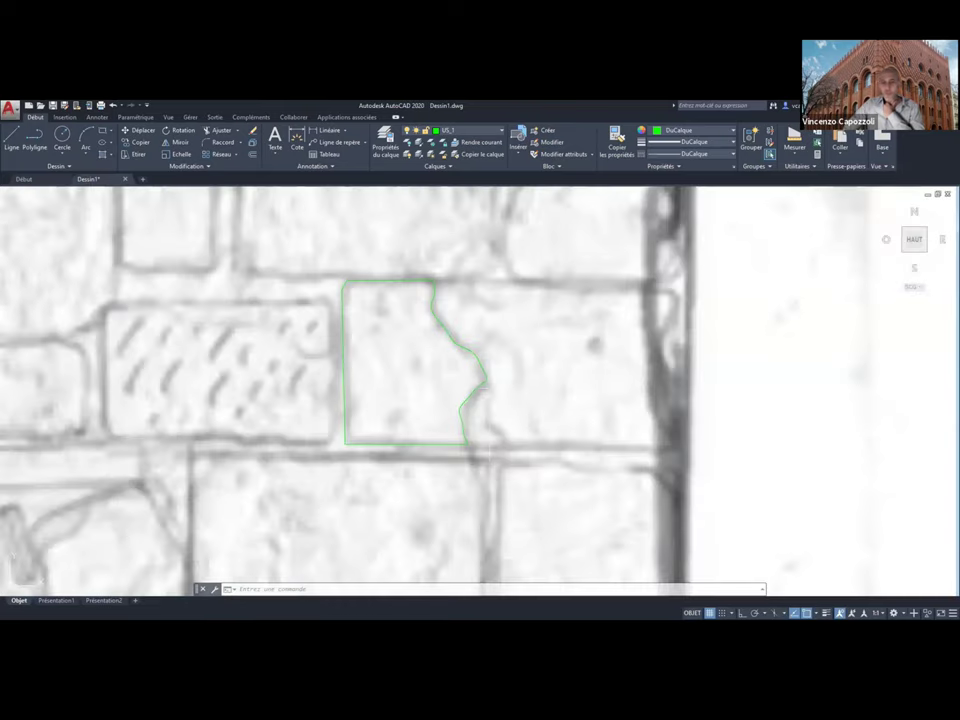
click(200, 166)
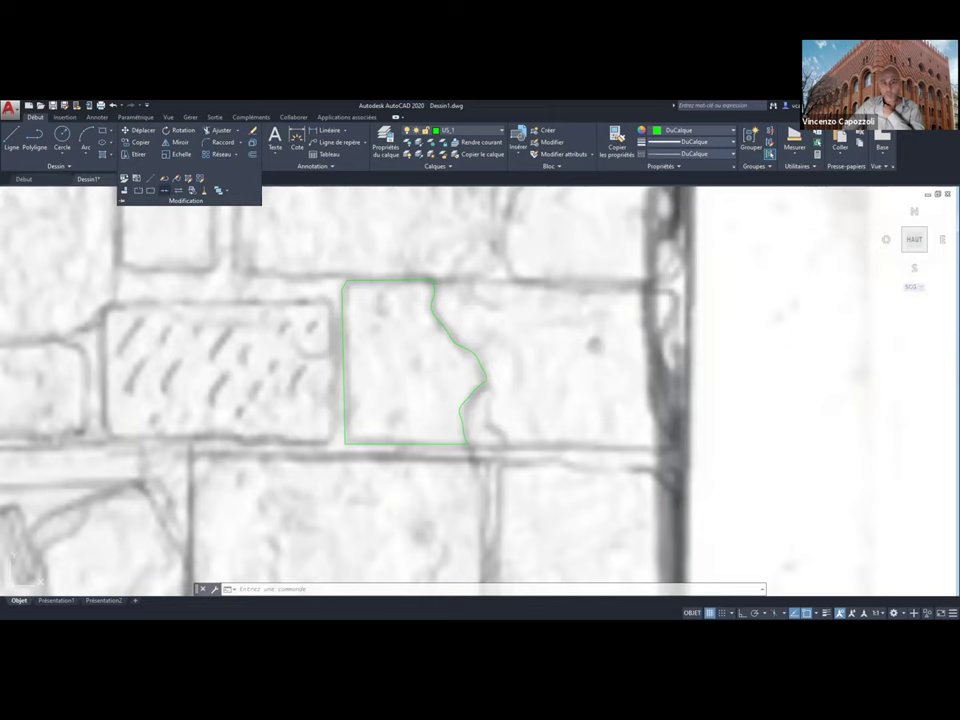
click(192, 190)
click(432, 290)
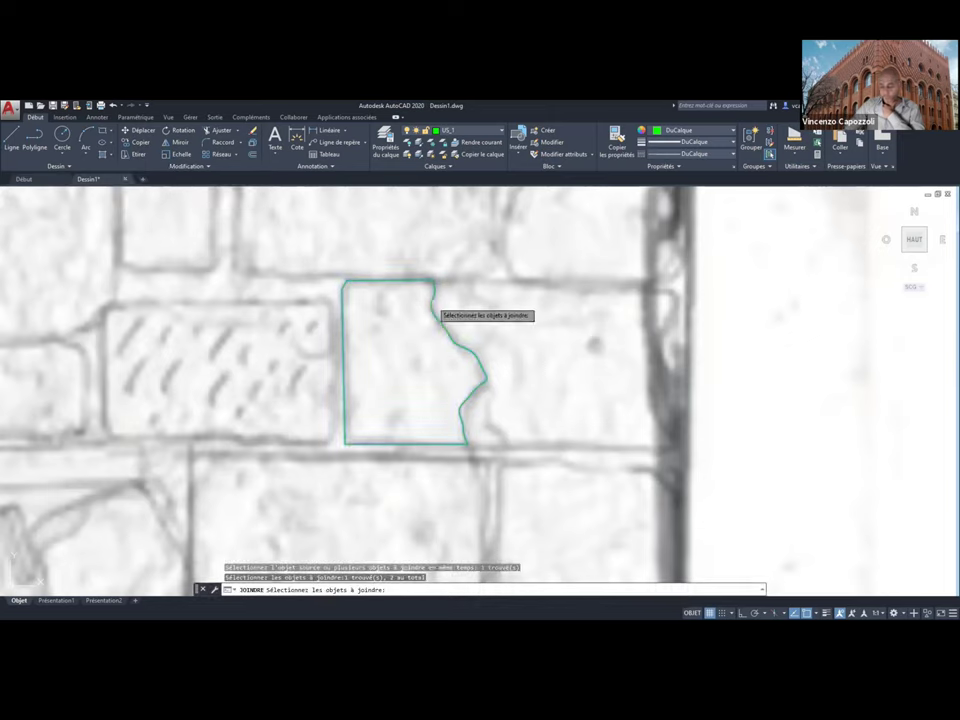
key(Return)
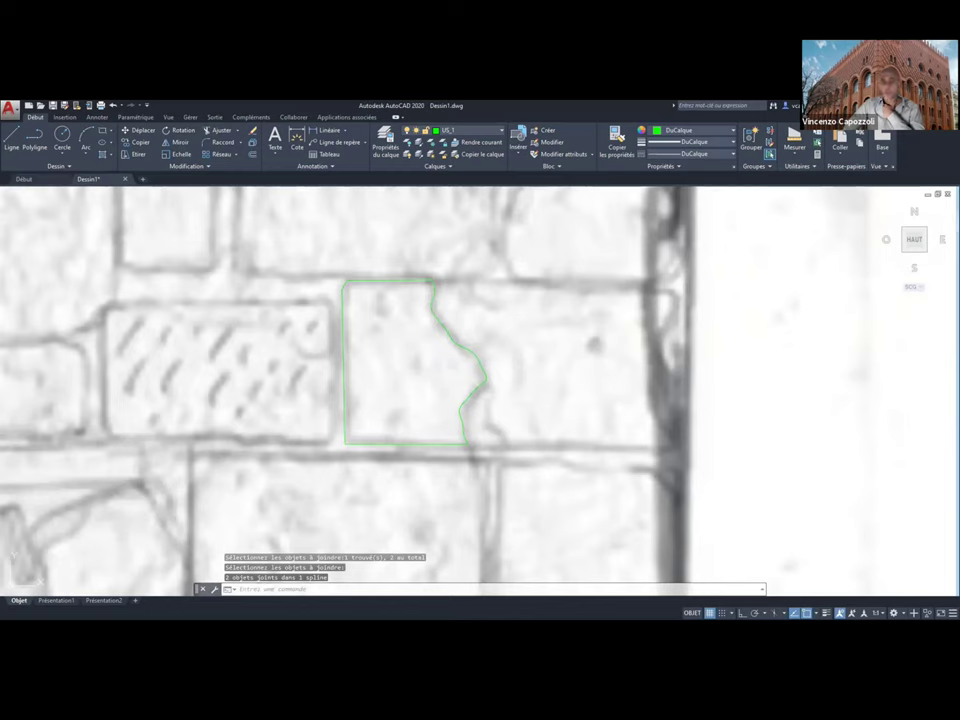
click(468, 444)
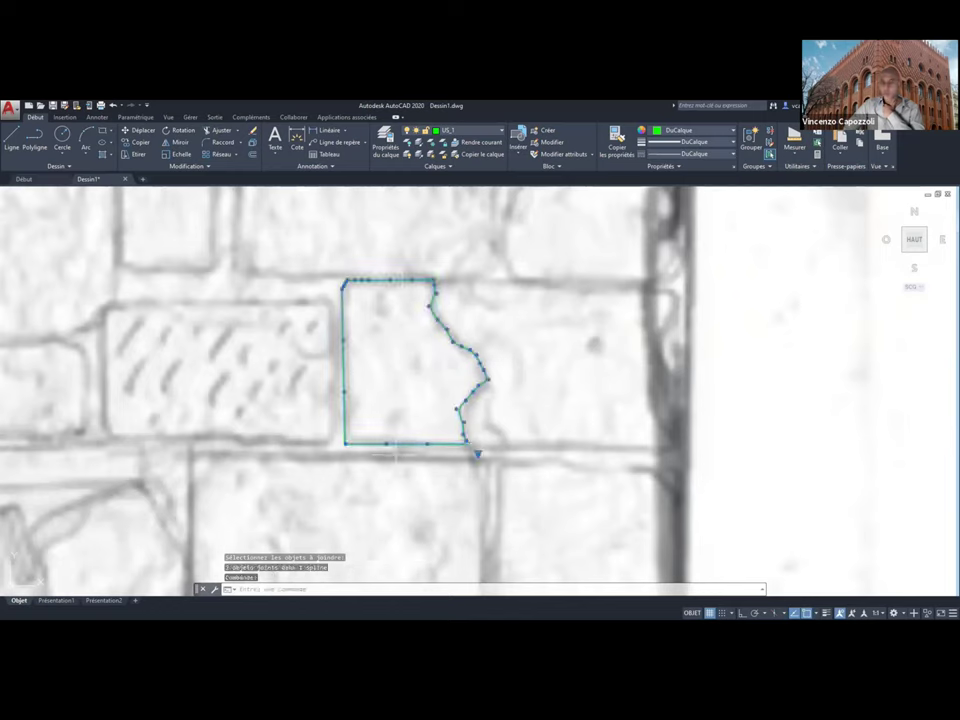
scroll(478, 458, up, 2)
scroll(465, 445, up, 2)
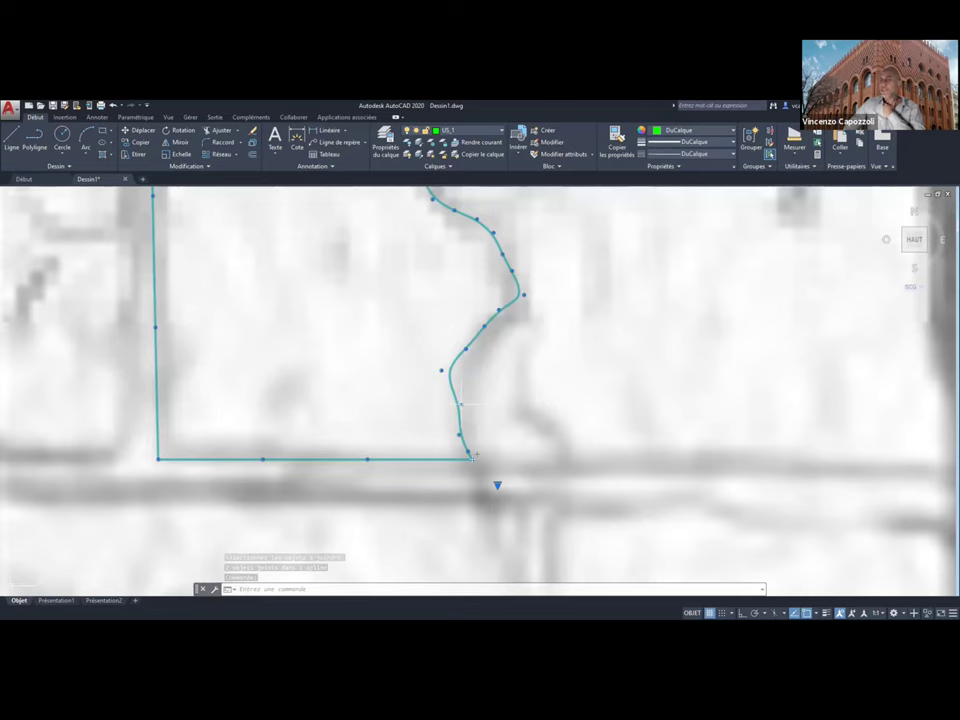
click(460, 403)
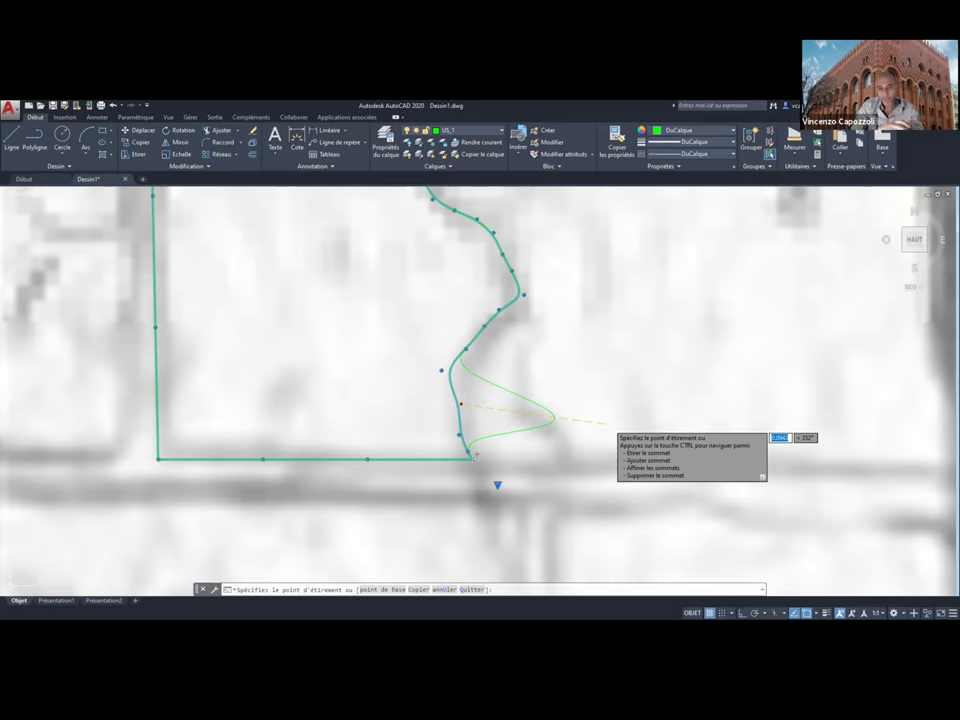
key(Escape)
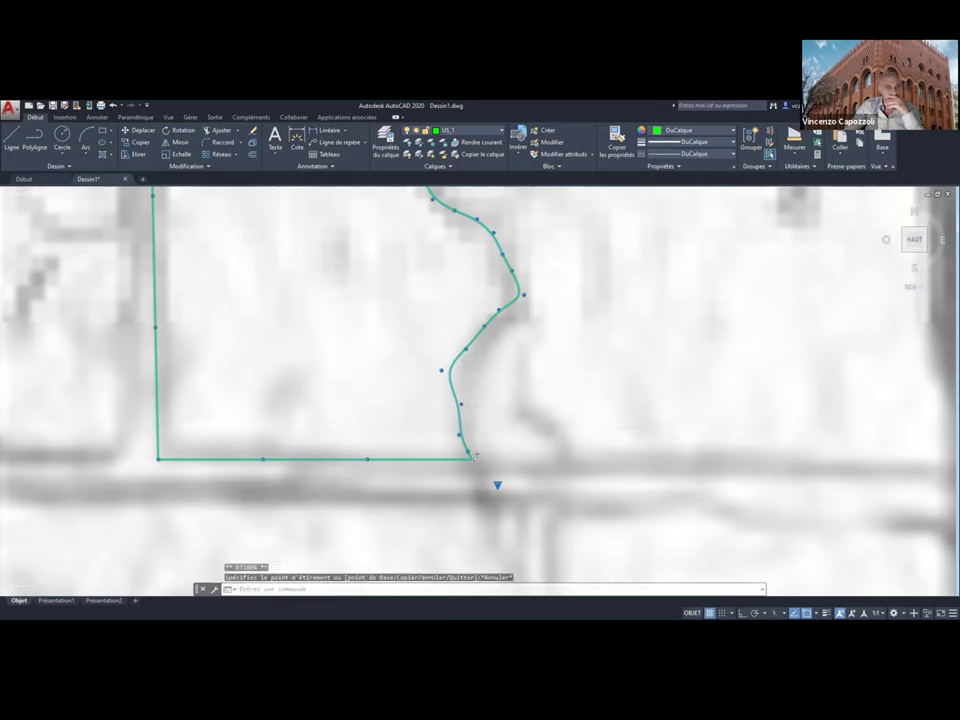
scroll(494, 356, down, 4)
middle_drag(493, 355, 446, 401)
scroll(467, 267, down, 3)
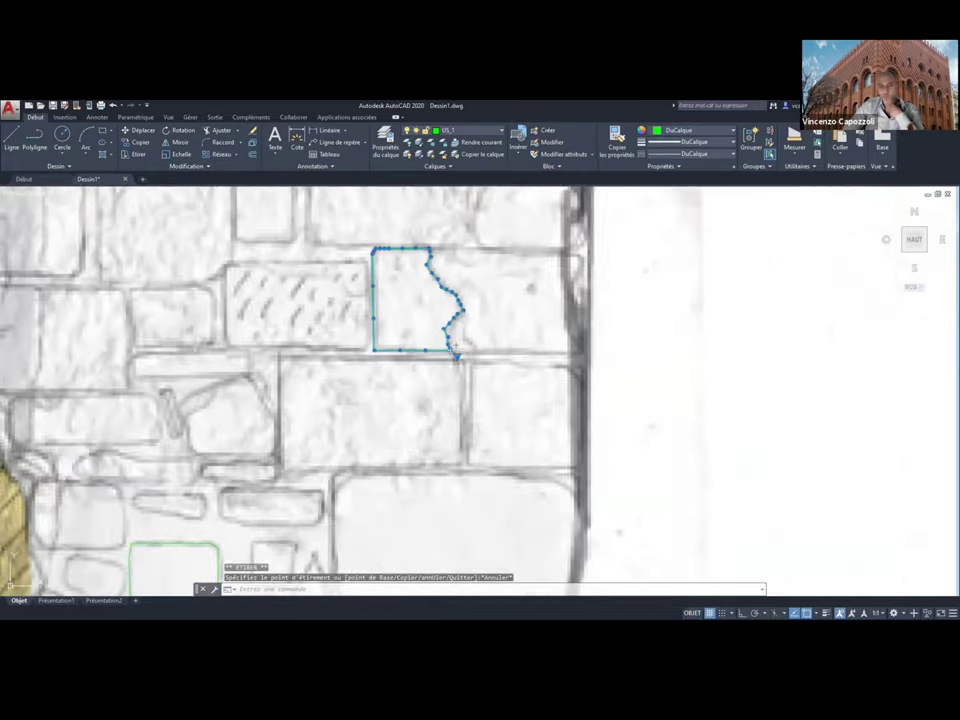
mouse_move(486, 257)
middle_down()
mouse_move(513, 371)
mouse_move(467, 281)
mouse_move(474, 294)
middle_up()
mouse_move(441, 384)
middle_down()
mouse_move(767, 399)
mouse_move(581, 390)
mouse_move(658, 487)
middle_up()
scroll(767, 399, down, 3)
scroll(572, 393, up, 4)
scroll(572, 393, up, 3)
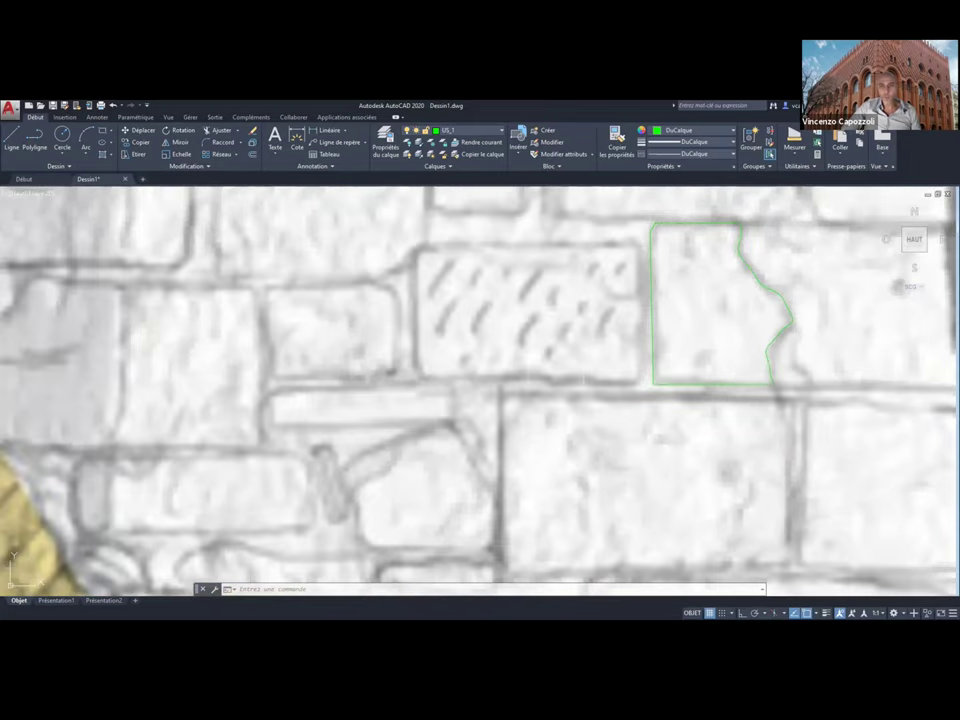
middle_drag(572, 393, 500, 416)
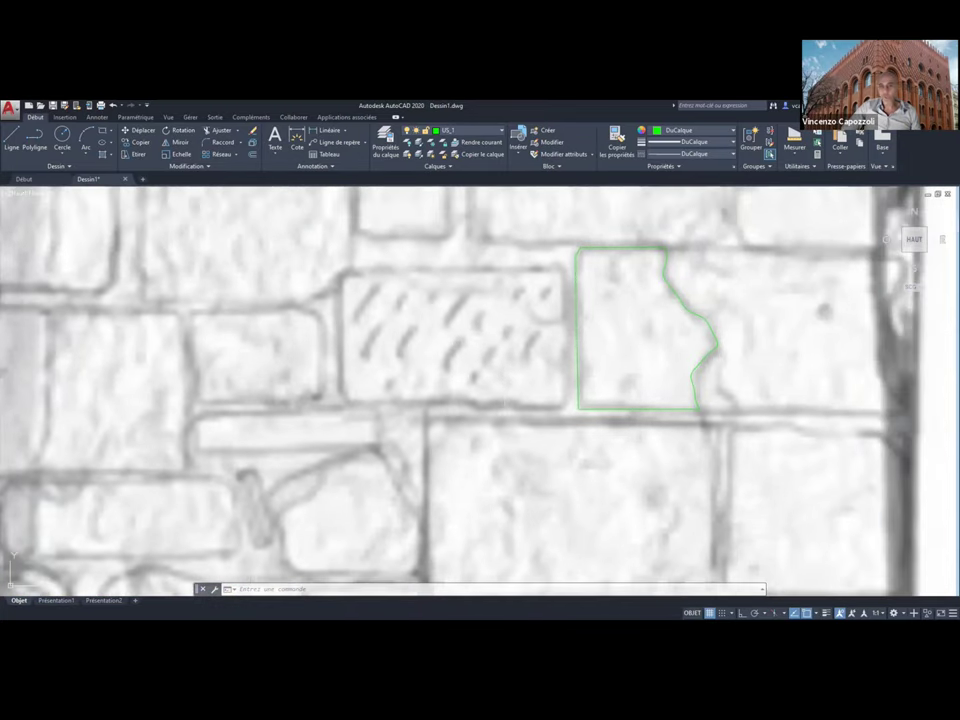
- Outline the tooled stone block with a closed green polyline and window-select it
click(35, 140)
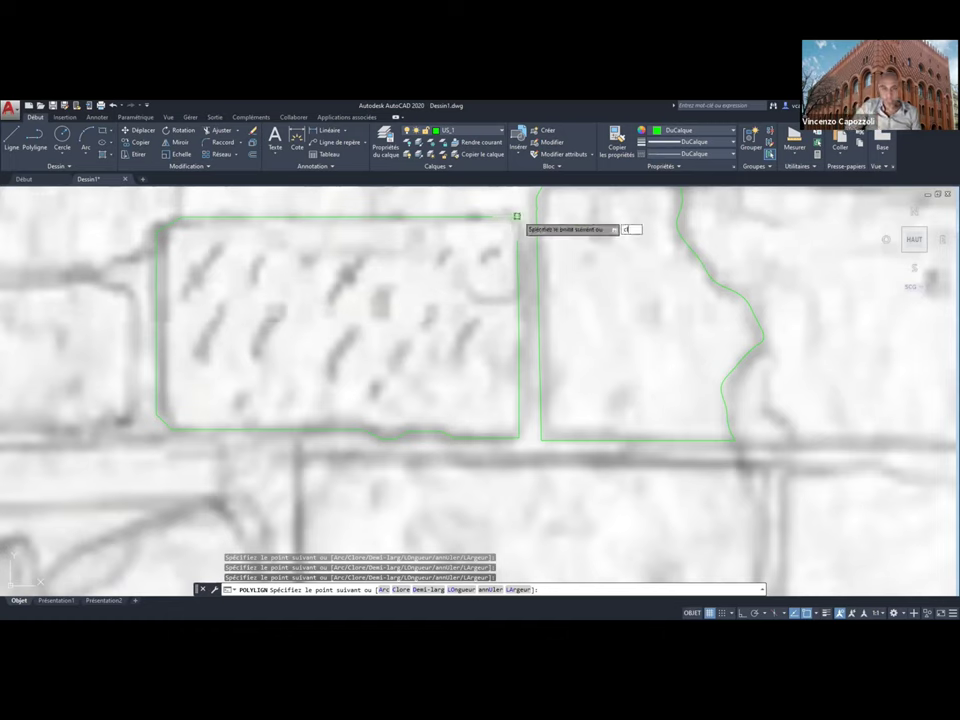
text(cl)
key(Return)
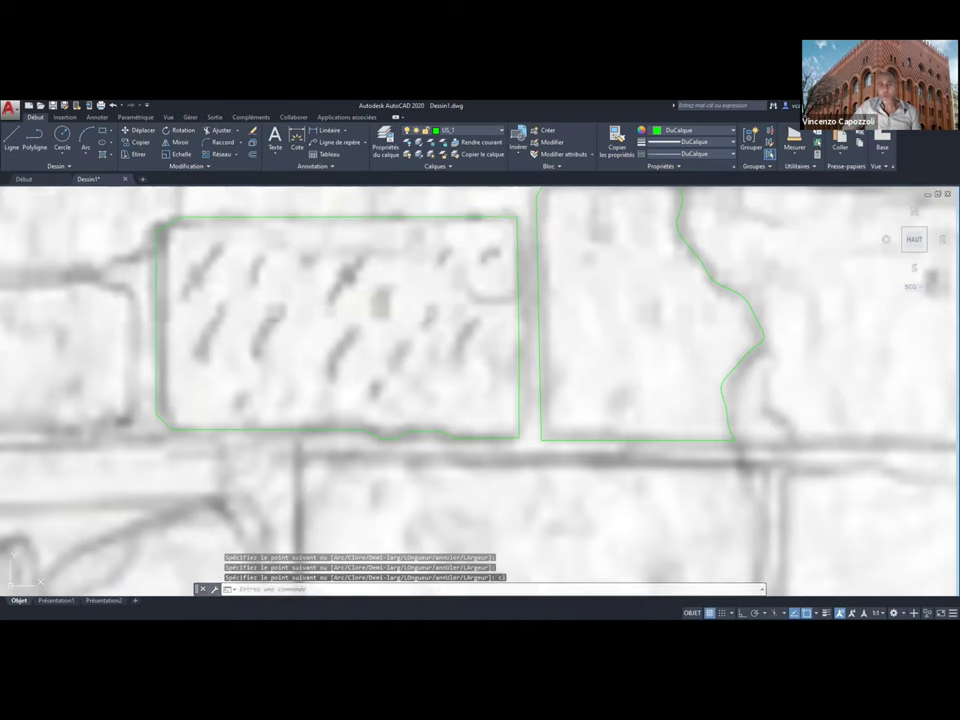
click(413, 218)
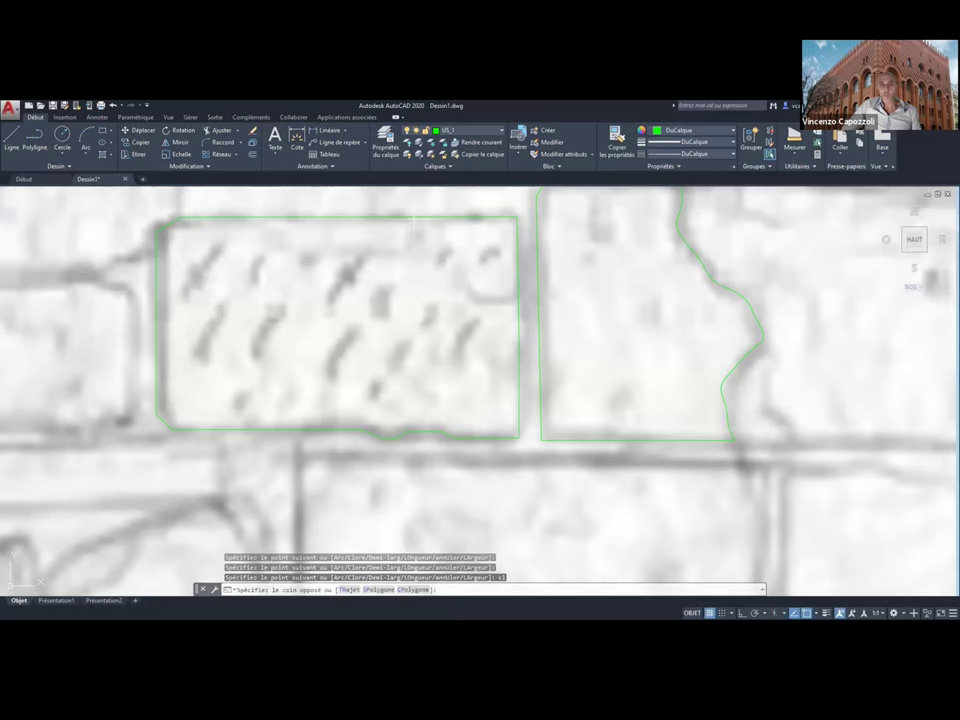
click(400, 310)
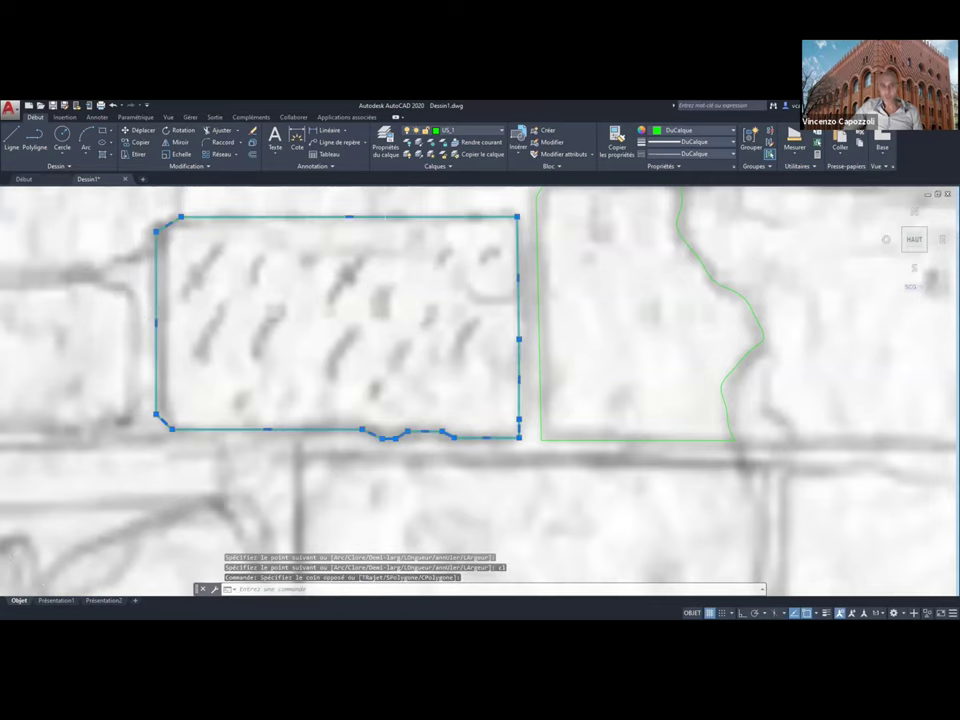
scroll(403, 312, down, 4)
- Clear the selection and start a Hachures fill, stepping through the pattern gallery
key(Escape)
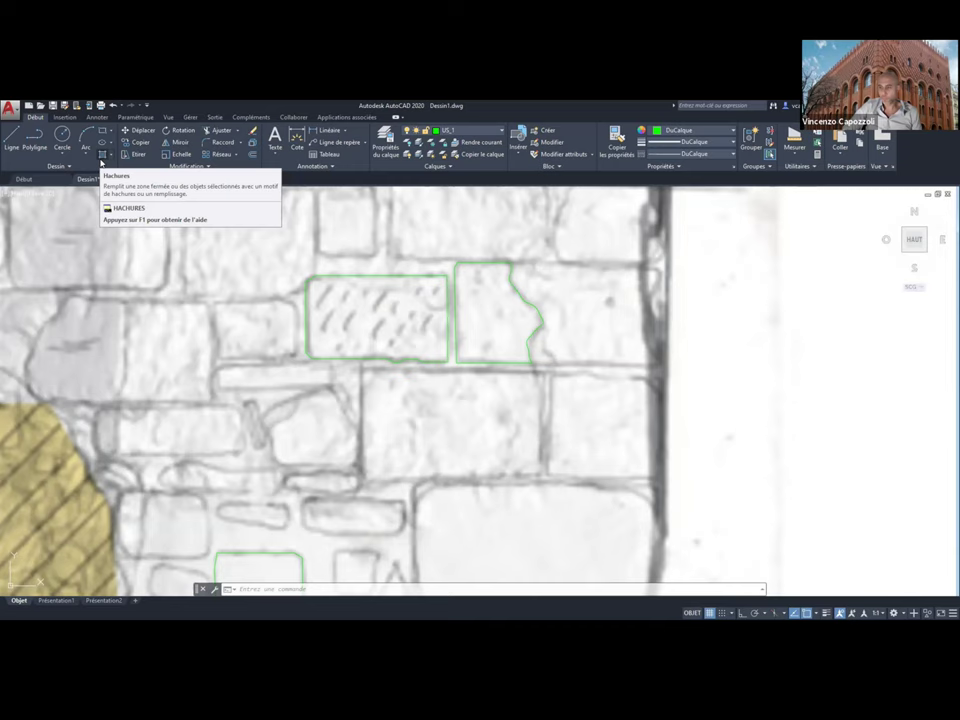
mouse_move(102, 154)
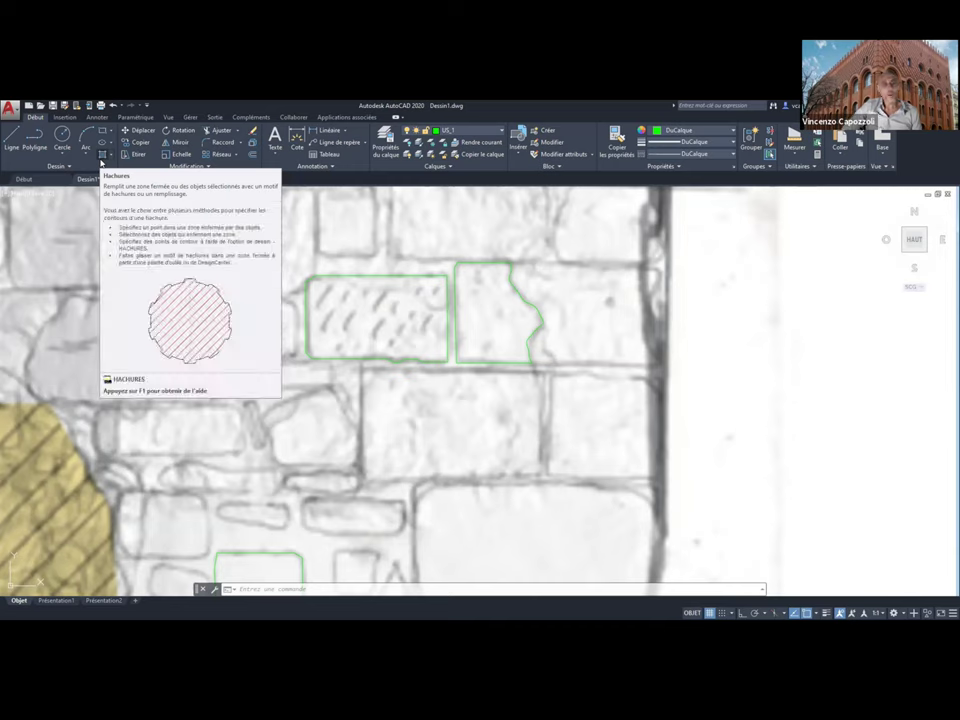
click(110, 155)
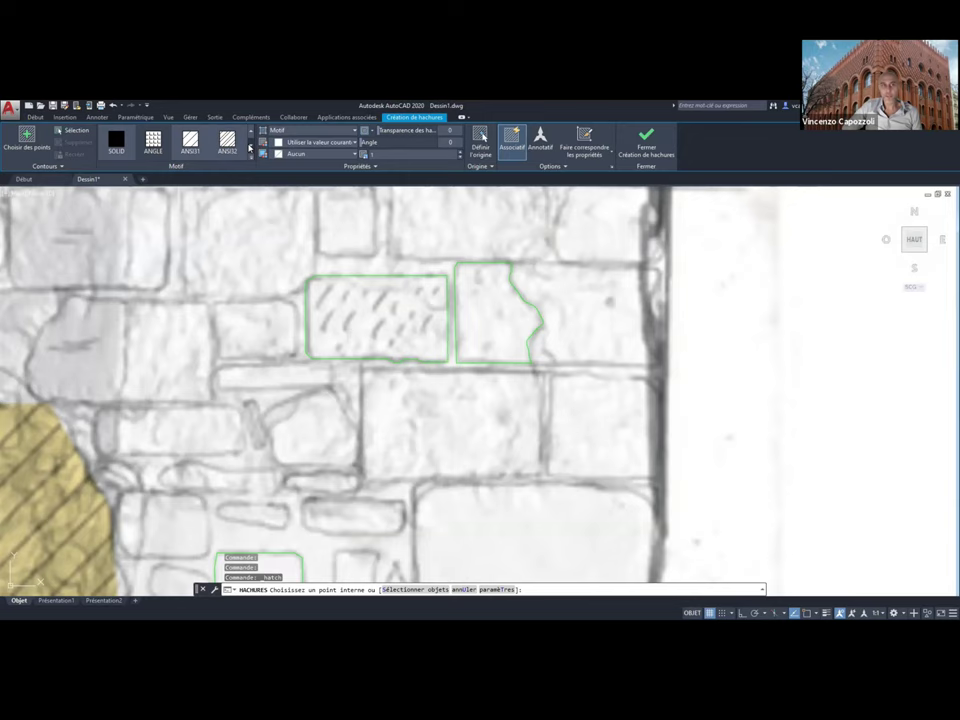
click(251, 148)
click(251, 148)
click(251, 148)
click(251, 148)
click(251, 148)
click(250, 135)
click(250, 135)
click(250, 135)
click(250, 135)
- Expand the full hatch pattern list and scroll through it to JIS_STN_1E
click(251, 159)
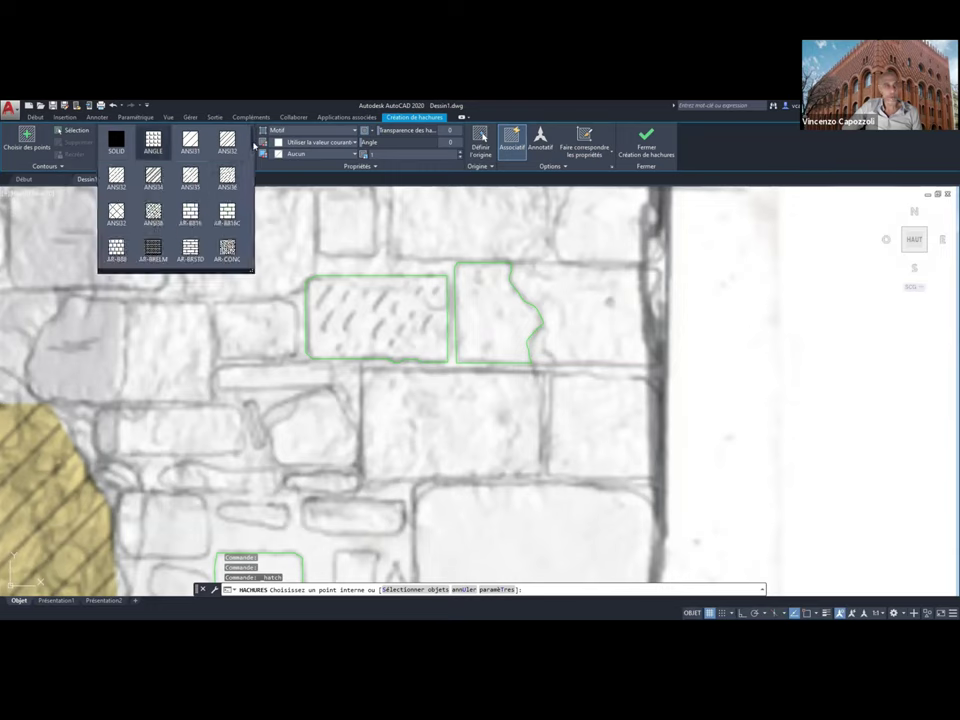
scroll(250, 150, down, 1)
scroll(250, 140, down, 2)
scroll(250, 160, down, 1)
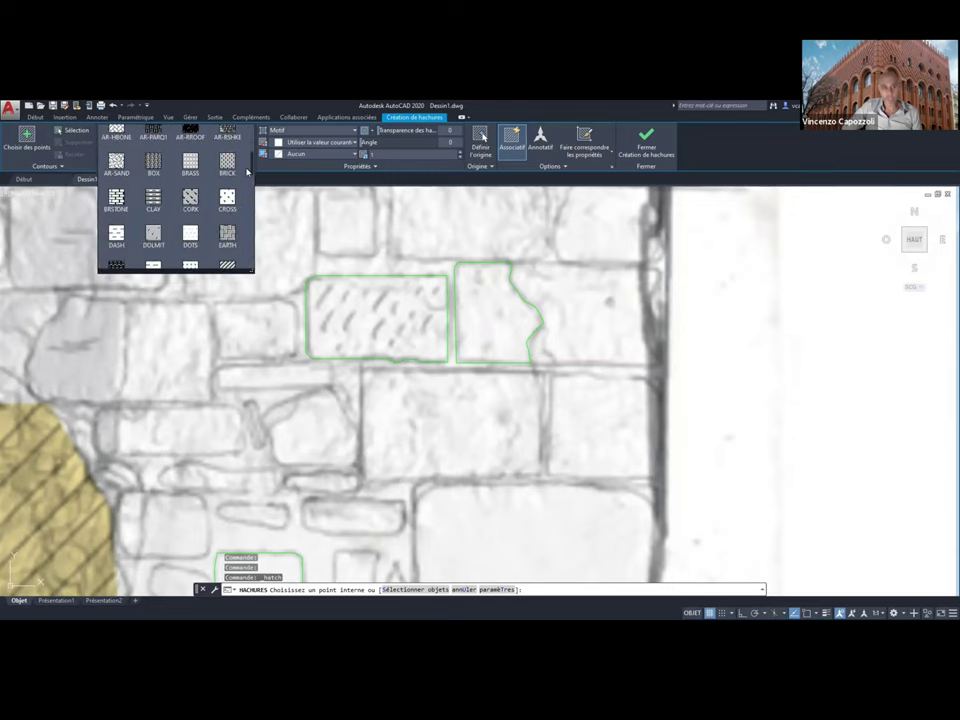
scroll(247, 172, down, 1)
scroll(247, 172, down, 1)
scroll(235, 185, down, 1)
scroll(225, 200, down, 1)
scroll(218, 210, down, 1)
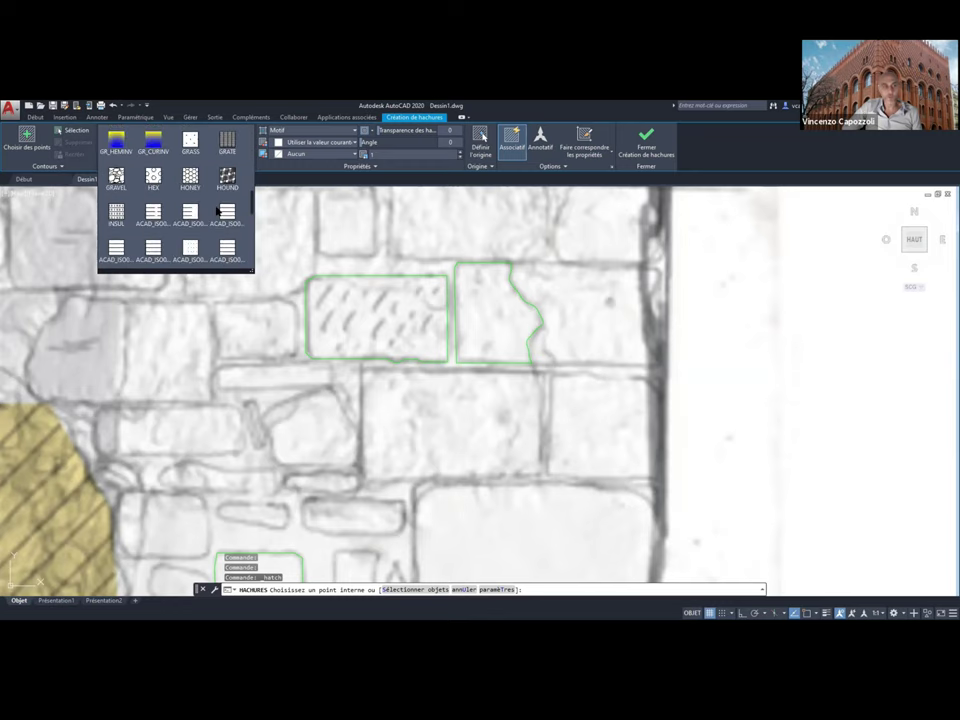
scroll(212, 215, down, 1)
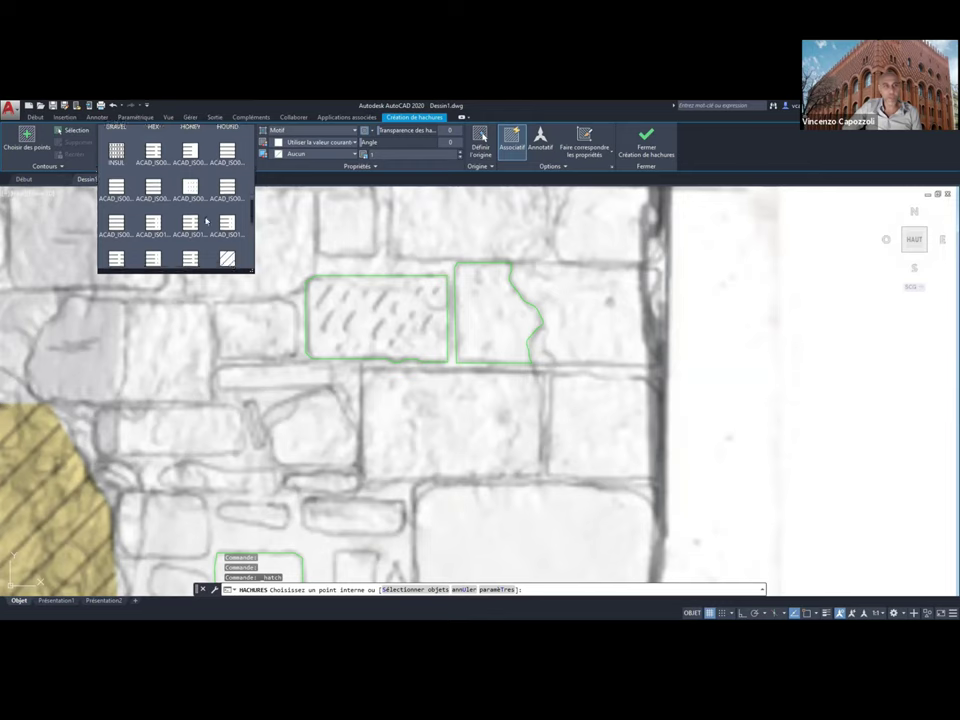
scroll(207, 220, down, 1)
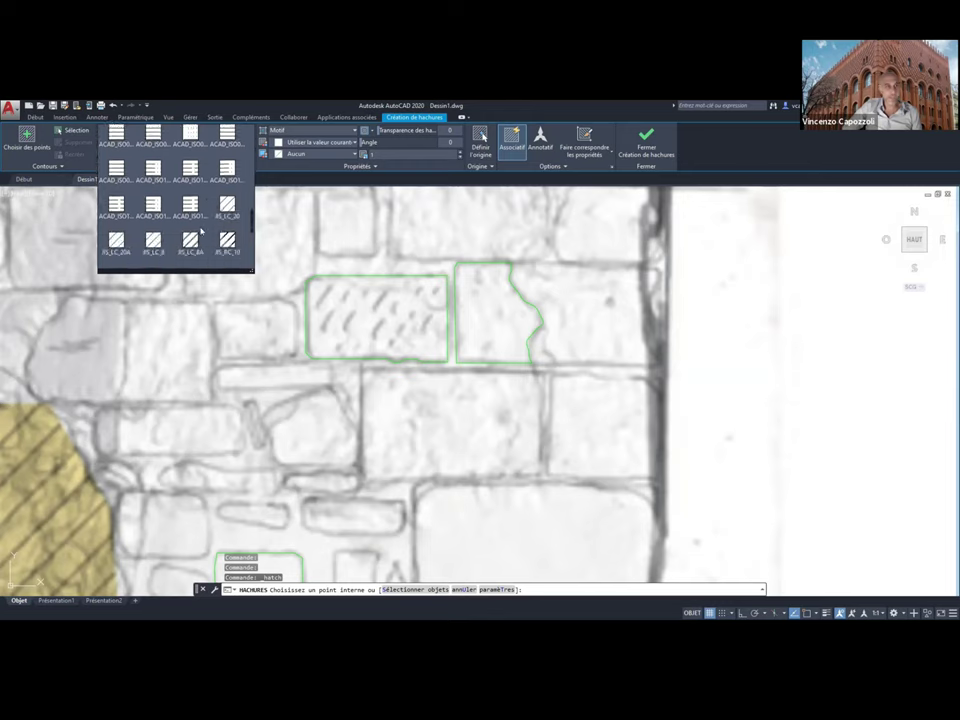
scroll(201, 231, down, 3)
scroll(200, 200, down, 1)
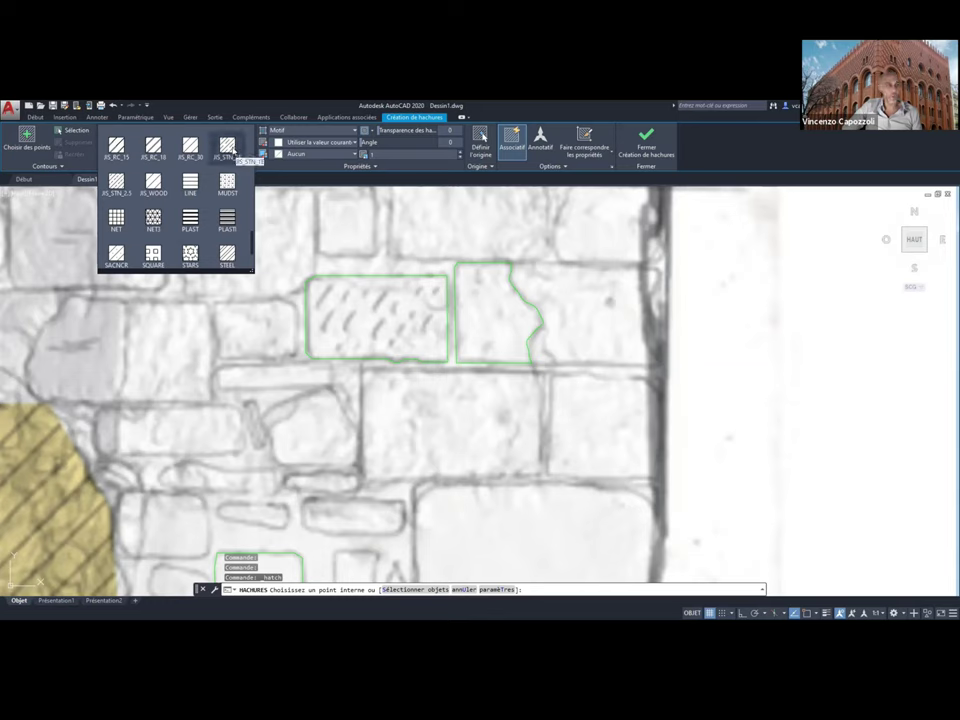
scroll(217, 196, down, 2)
scroll(217, 196, up, 5)
scroll(218, 192, up, 5)
scroll(219, 188, up, 5)
scroll(220, 185, down, 4)
scroll(219, 185, up, 3)
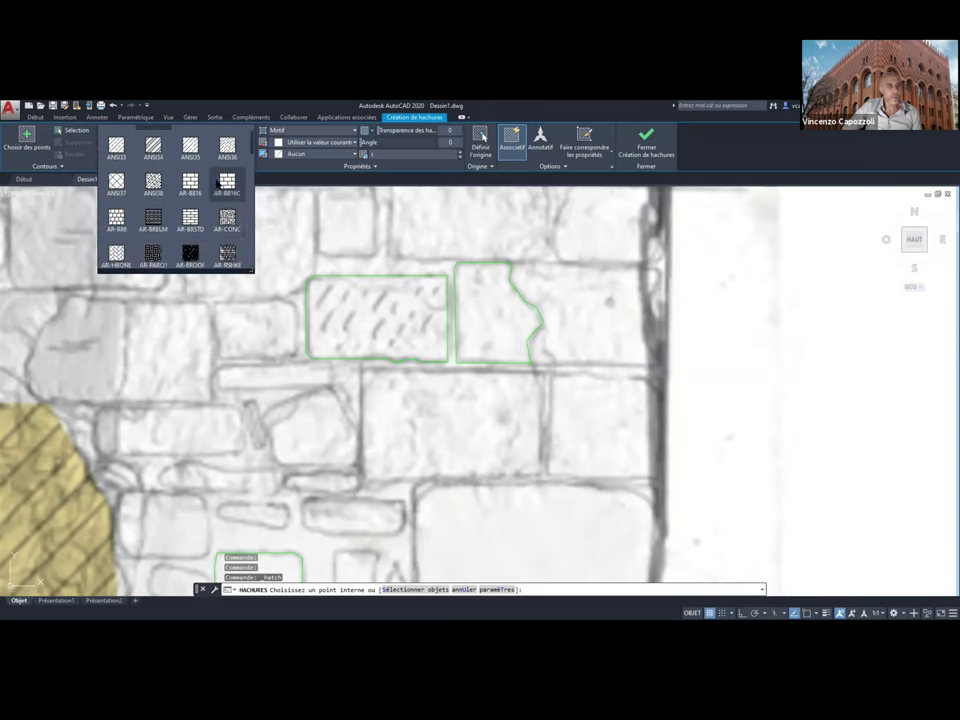
scroll(218, 183, up, 1)
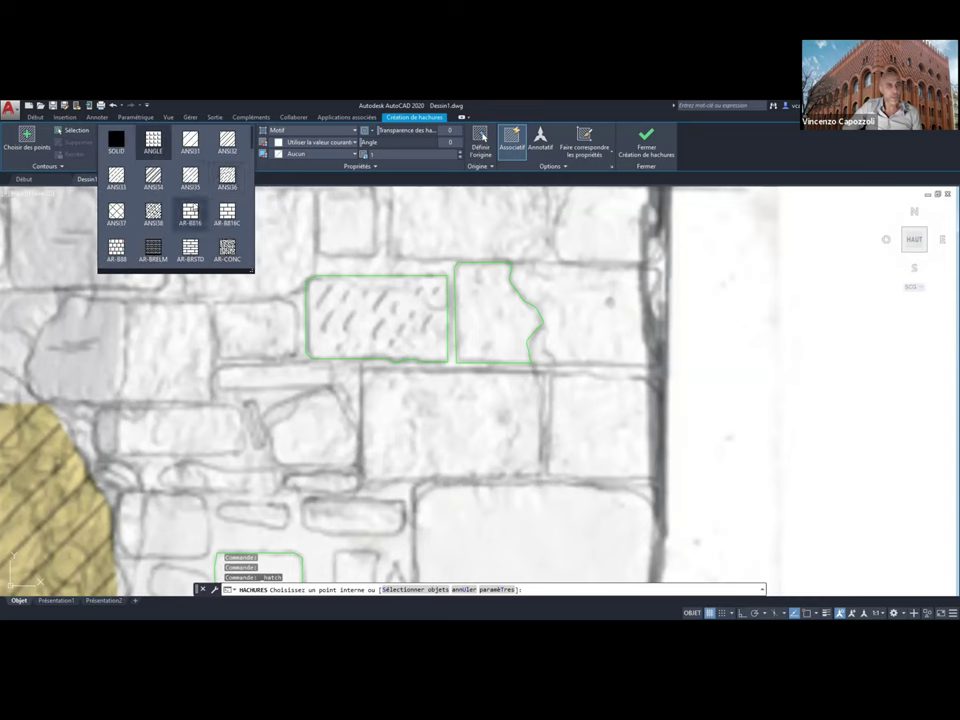
scroll(187, 225, down, 1)
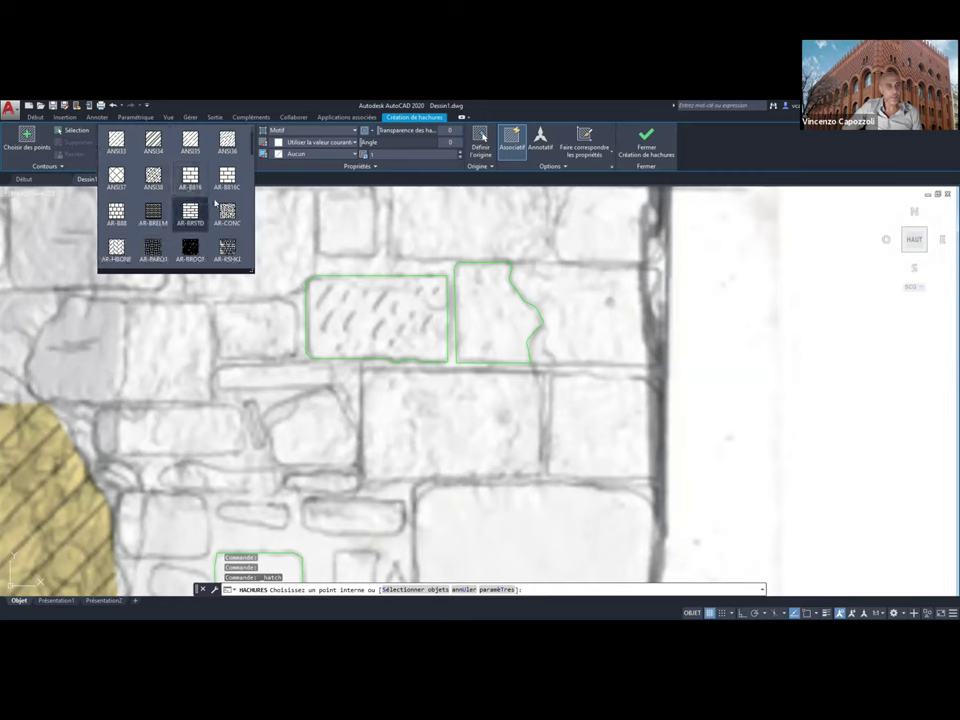
scroll(212, 204, down, 4)
scroll(203, 203, down, 1)
scroll(202, 202, down, 1)
scroll(201, 201, down, 2)
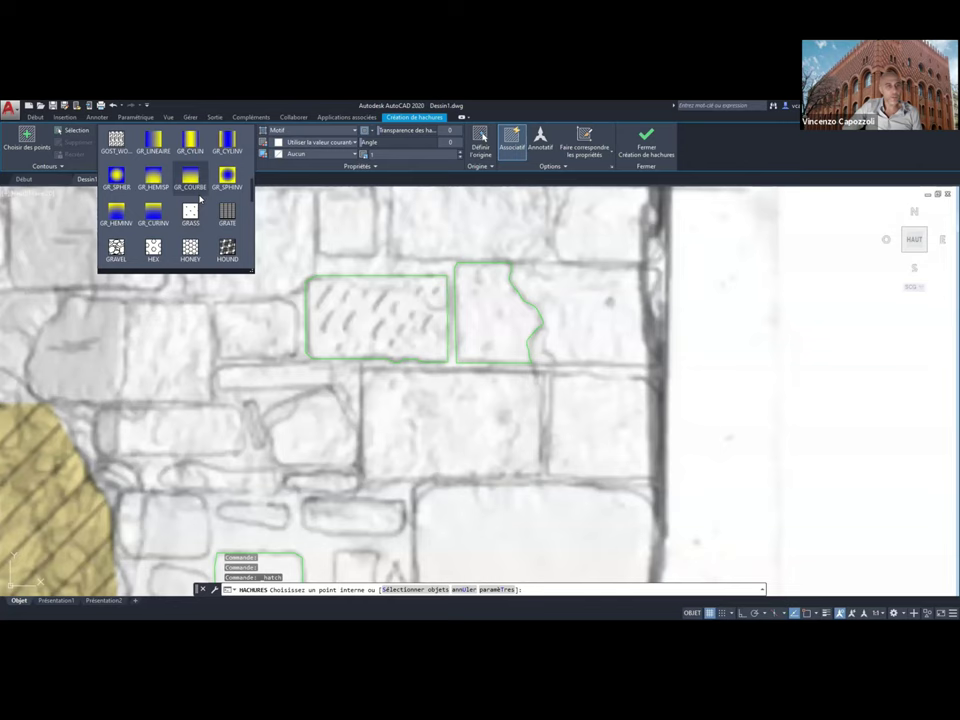
scroll(201, 200, down, 2)
scroll(205, 210, down, 5)
scroll(213, 226, down, 1)
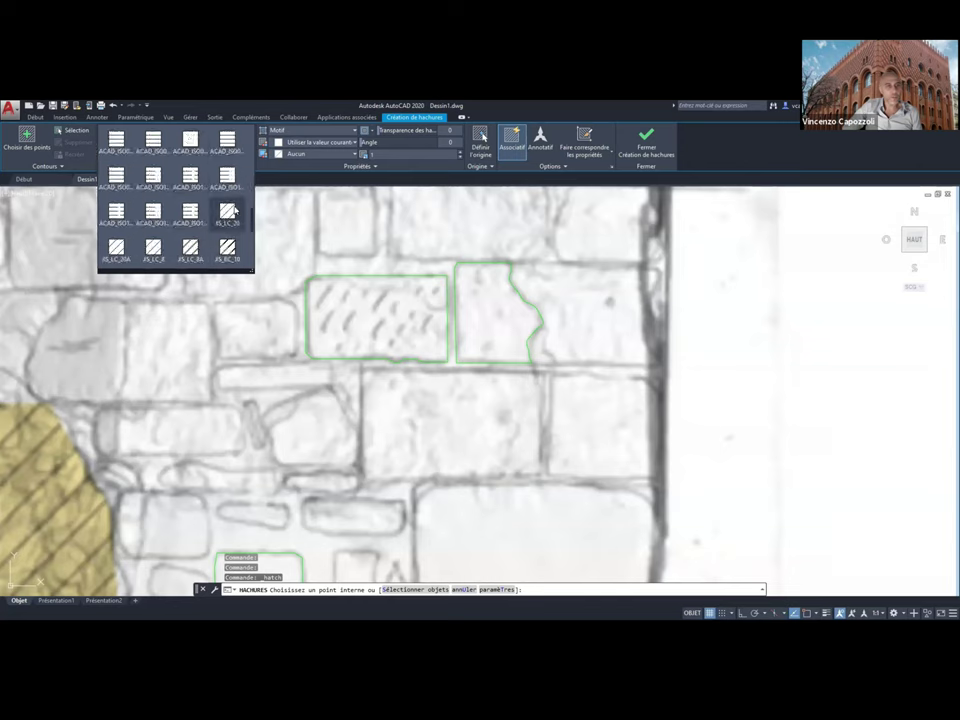
scroll(231, 211, down, 2)
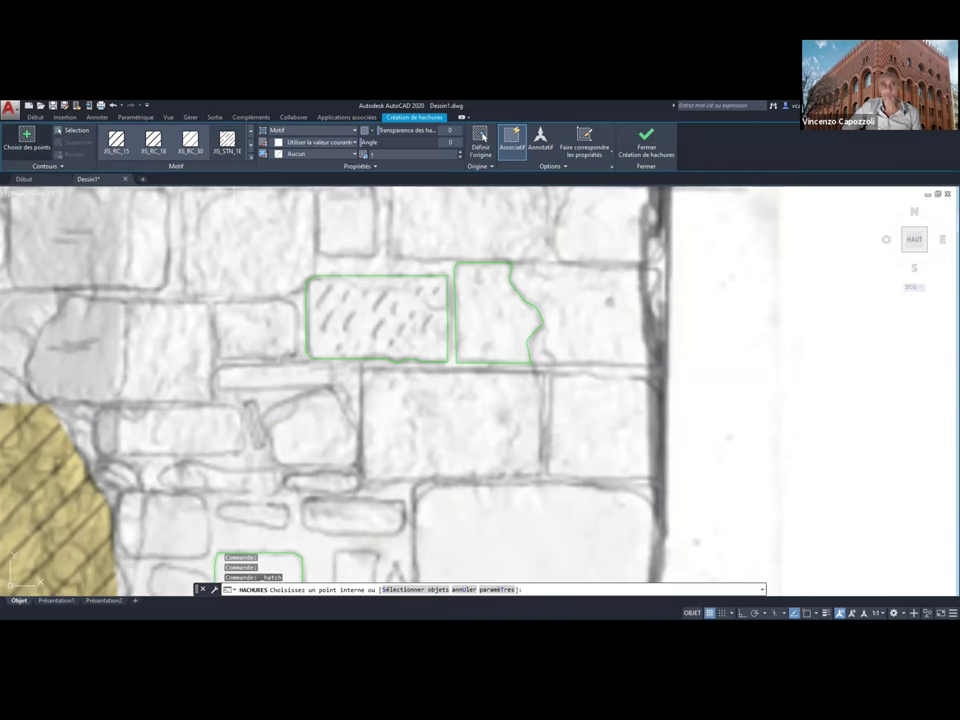
- Fill the tooled stone outline with a solid green hatch and exit hatch creation
click(403, 330)
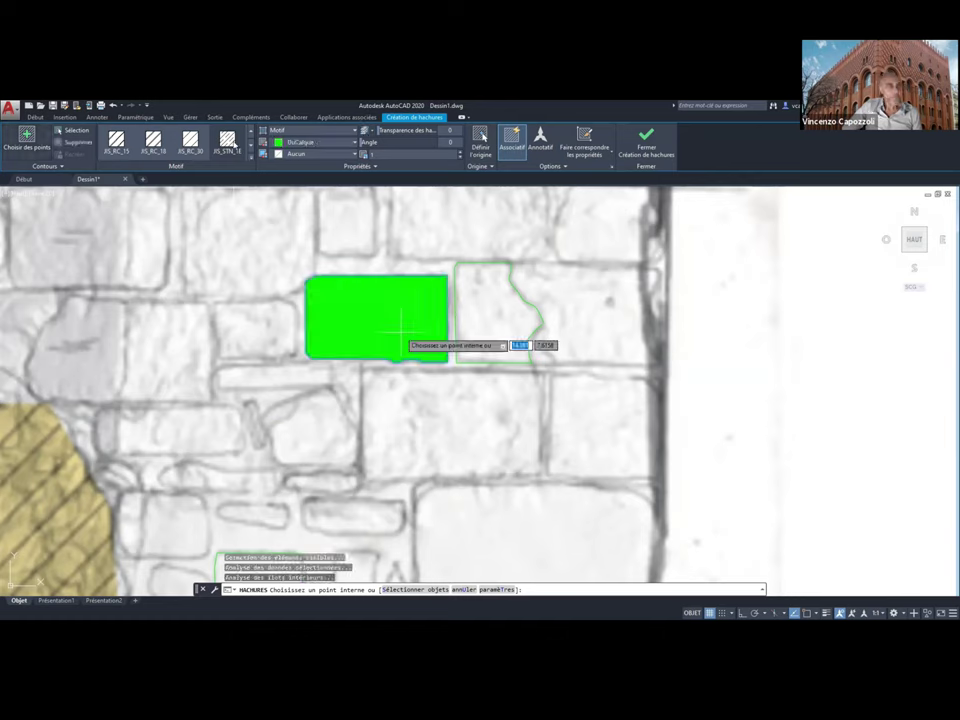
click(228, 142)
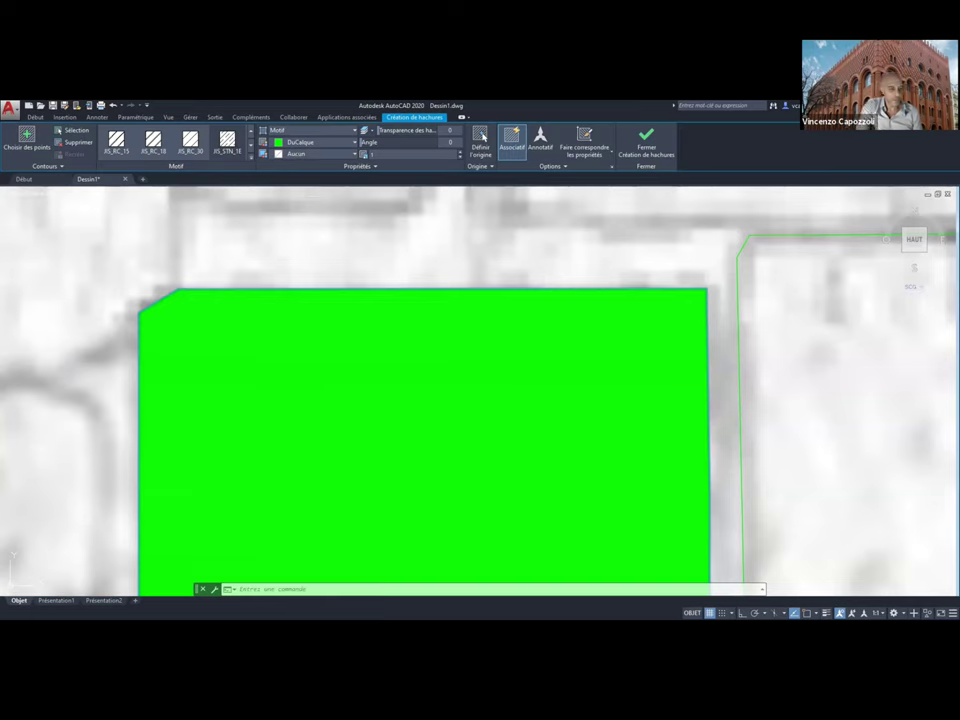
key(Escape)
key(Escape)
scroll(268, 313, down, 6)
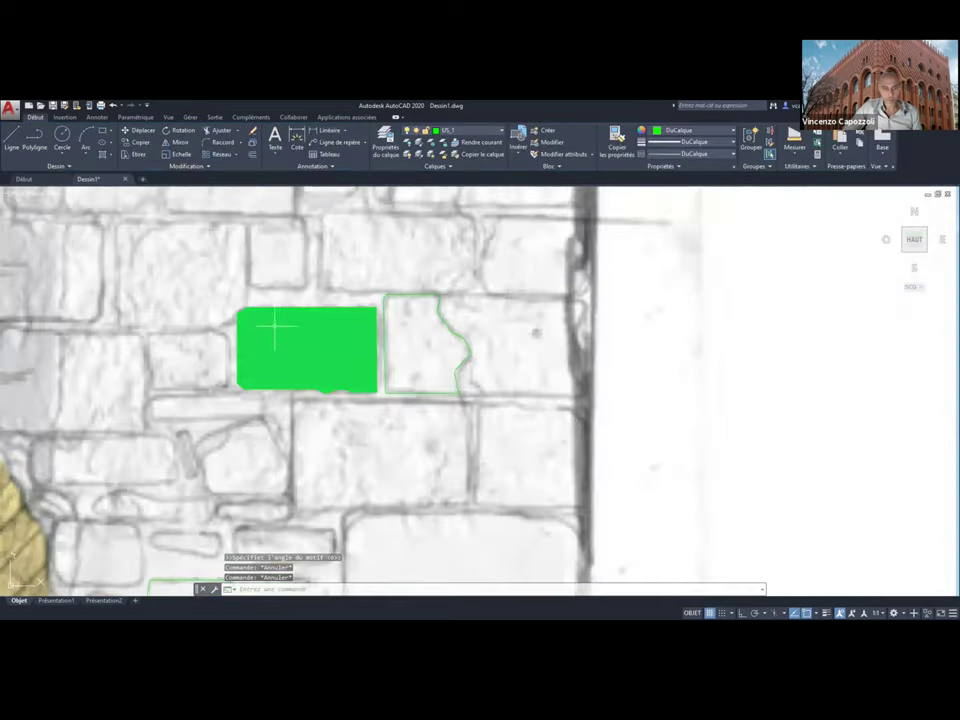
- Switch the stone's fill to JIS_STN_1E, trying scales 0.06 and 0.05 before settling on 0.1
click(268, 350)
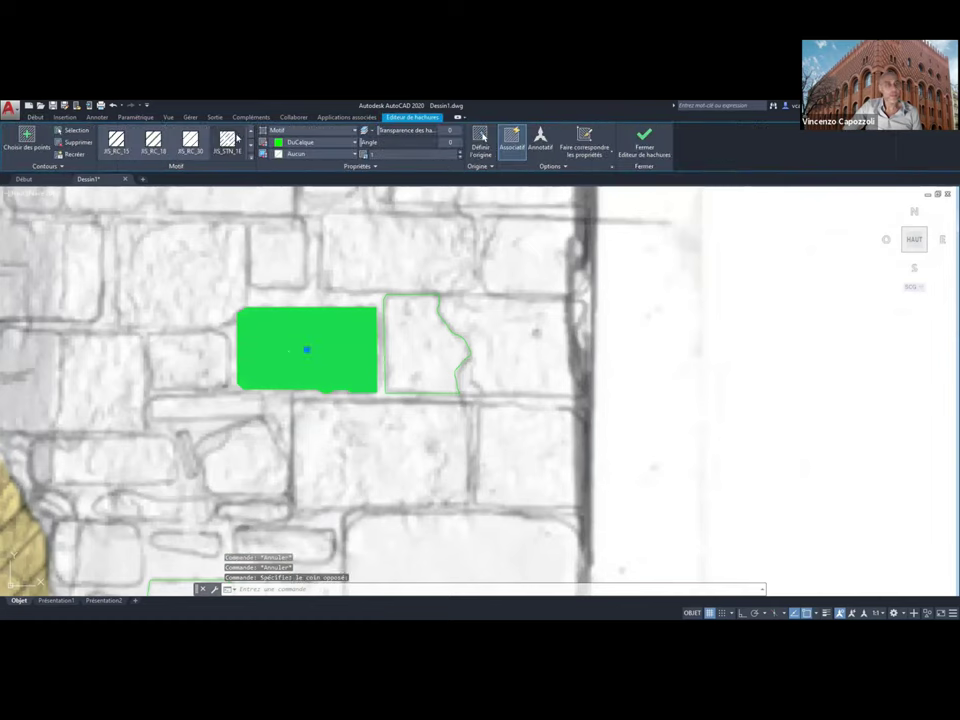
click(228, 142)
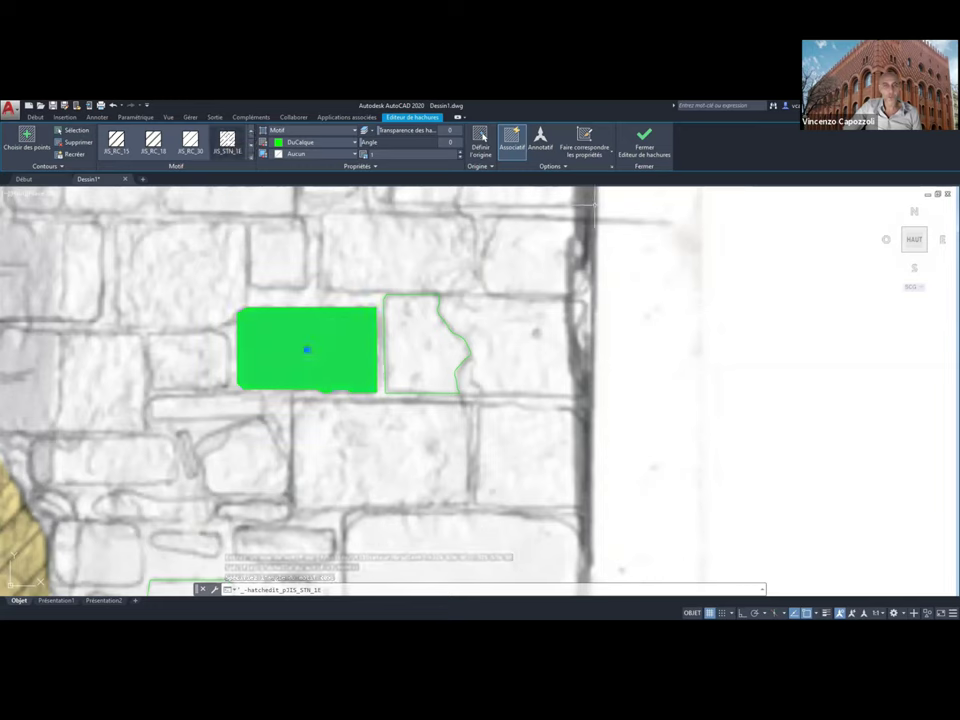
click(461, 158)
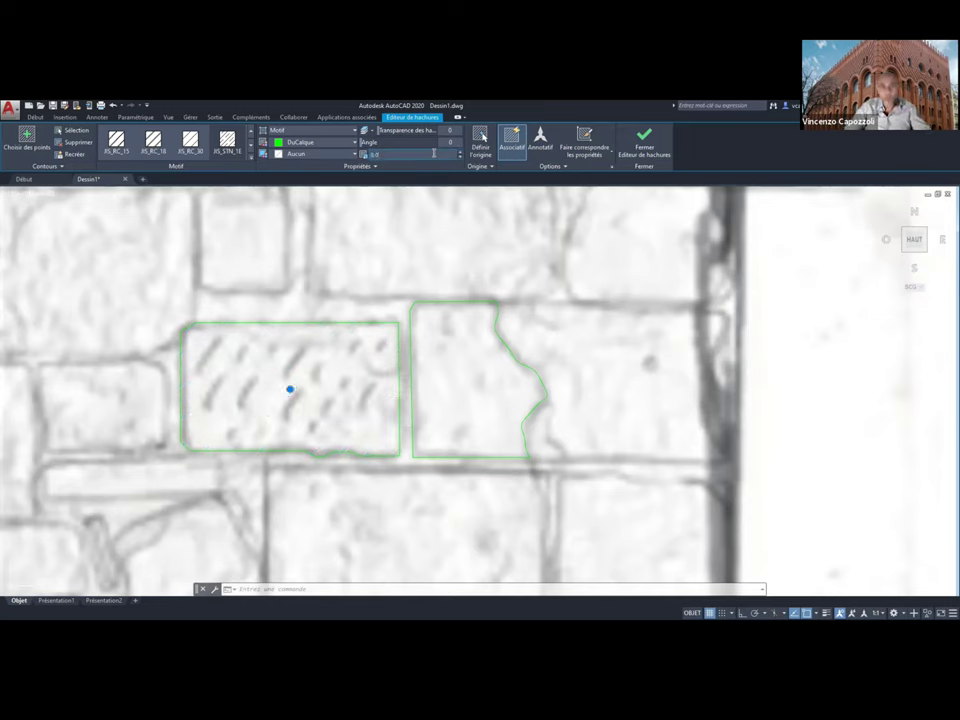
key(Return)
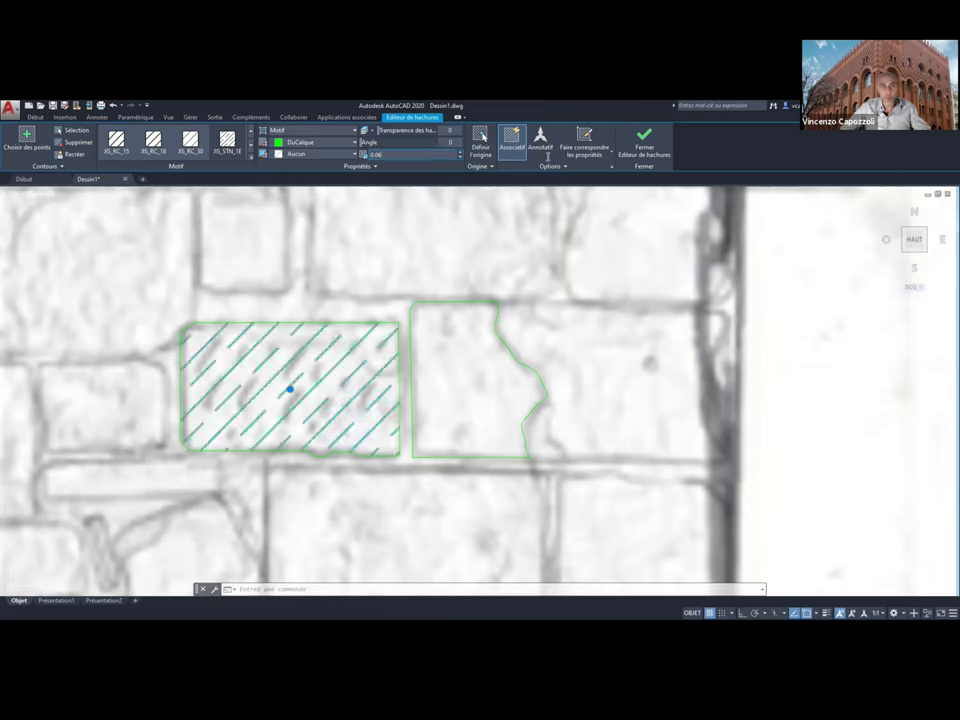
key(Return)
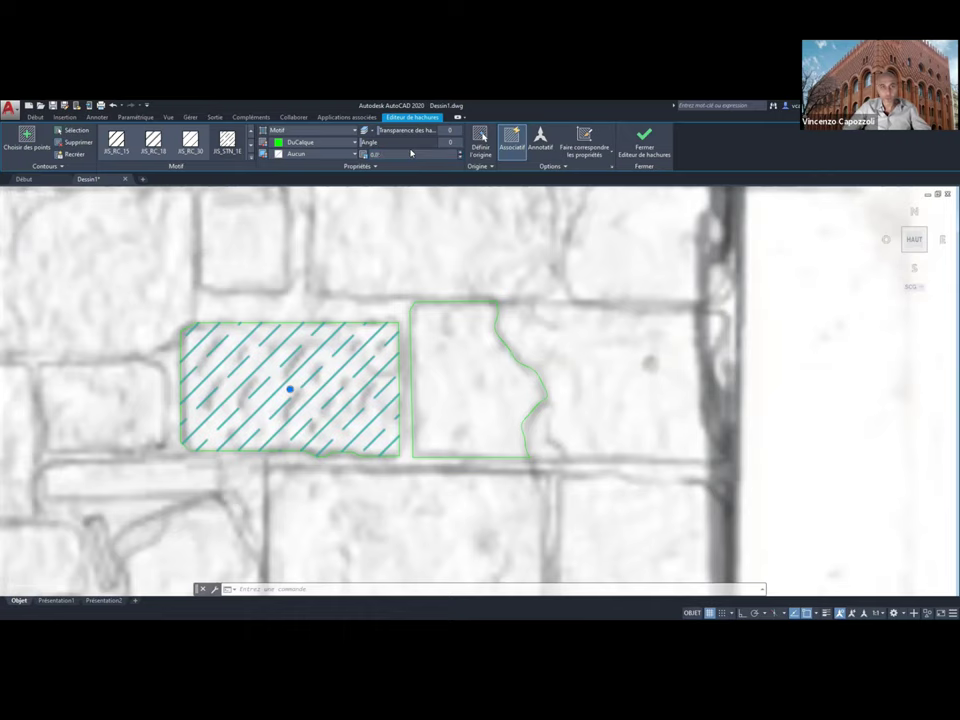
key(Return)
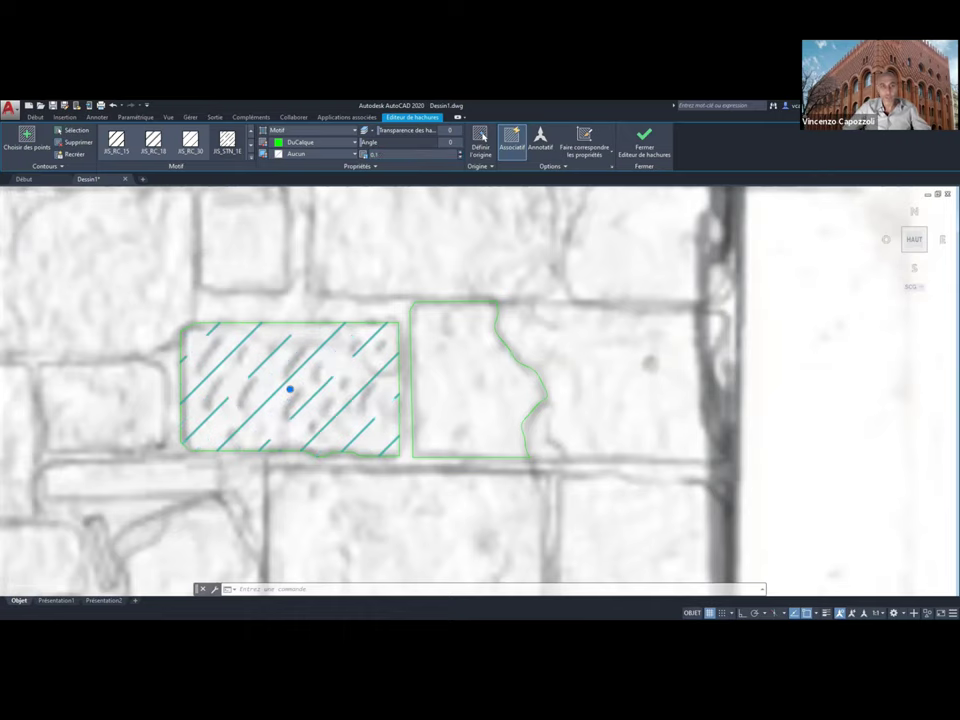
scroll(374, 281, down, 2)
- Reselect the tooled stone's JIS_STN_1E hatch and change its angle to 50, then 35, then 75
key(Escape)
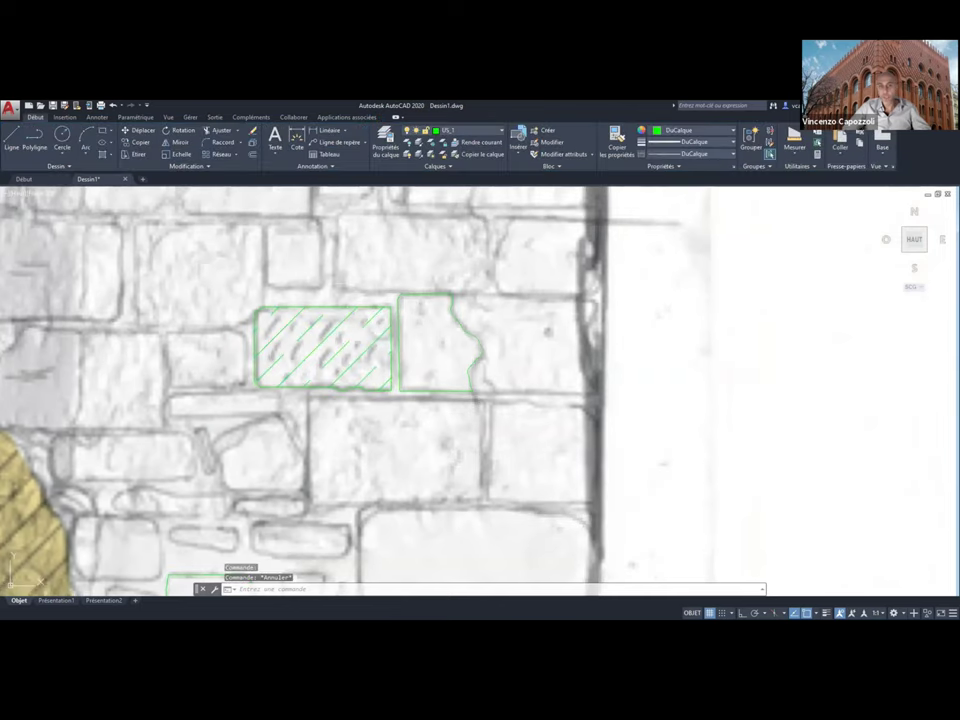
scroll(349, 284, up, 4)
click(281, 448)
scroll(200, 382, down, 2)
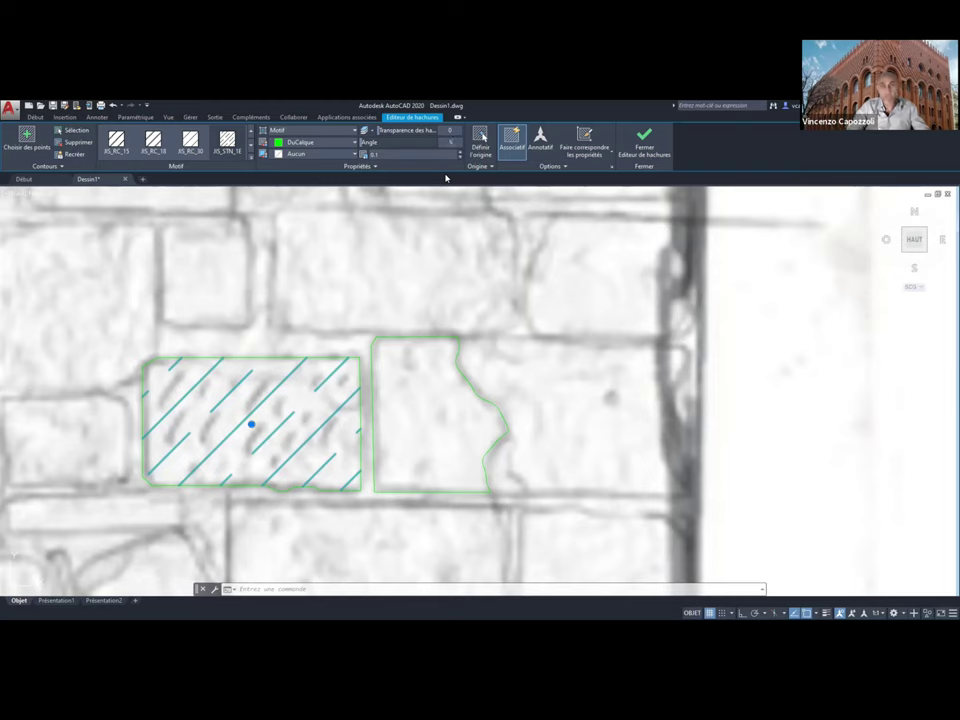
click(440, 142)
text(50)
key(Return)
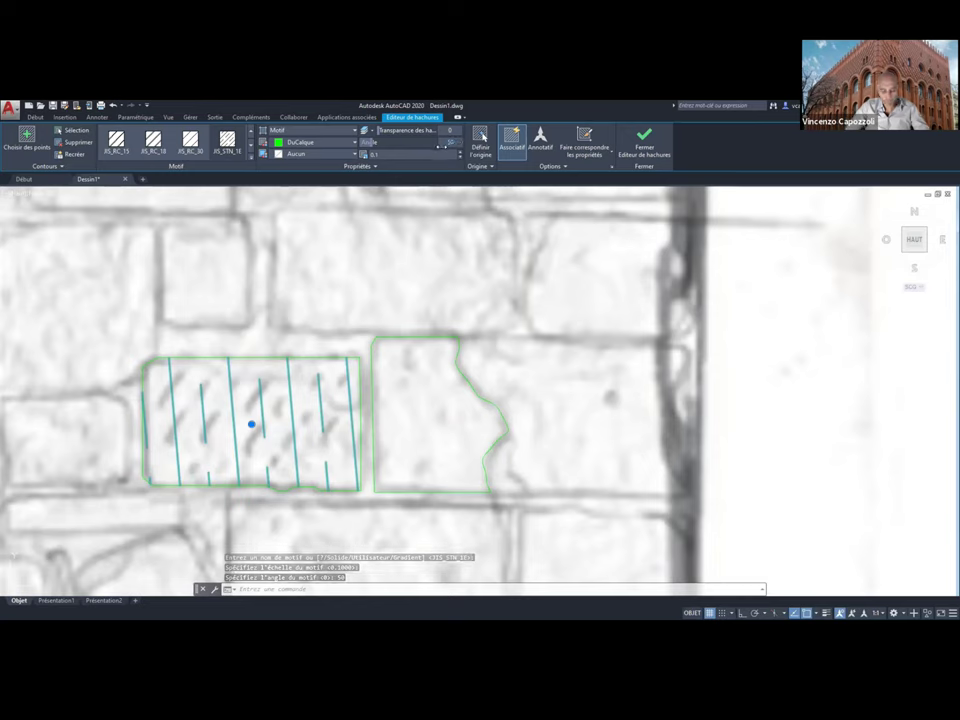
key(Return)
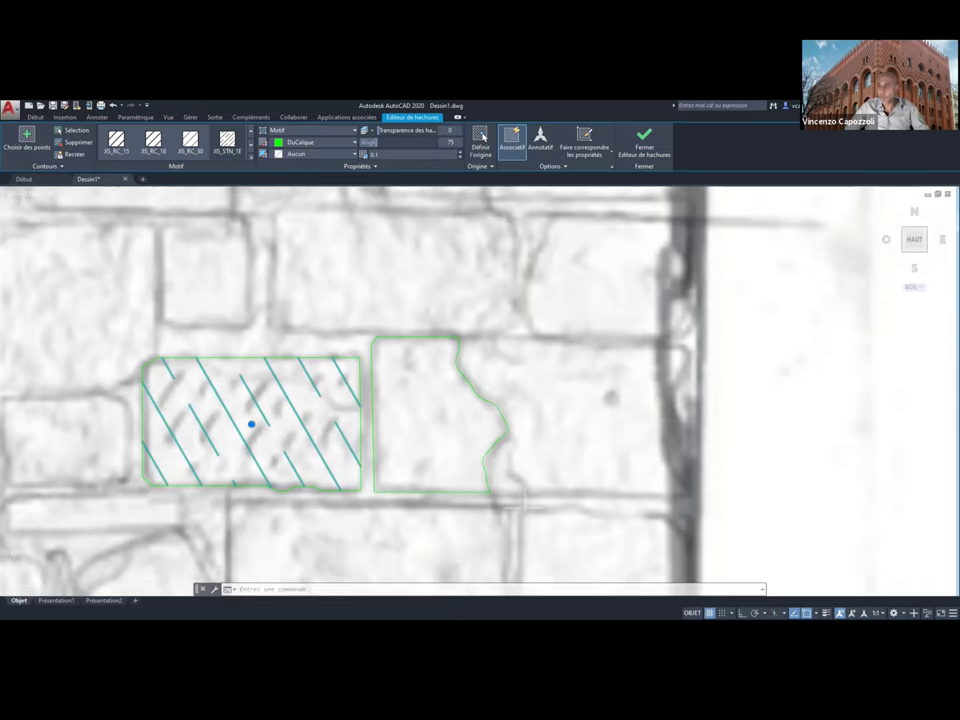
scroll(510, 489, down, 6)
- Close the hatch editor, undo the angle edits with Ctrl+Z, and pan to another wall section
key(Escape)
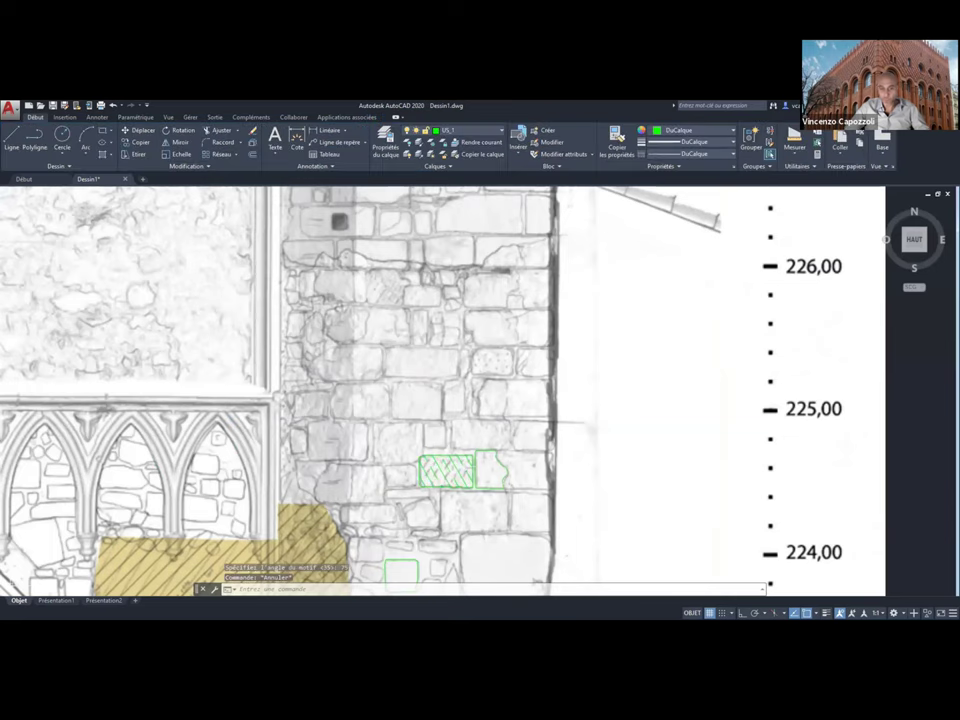
scroll(515, 489, up, 6)
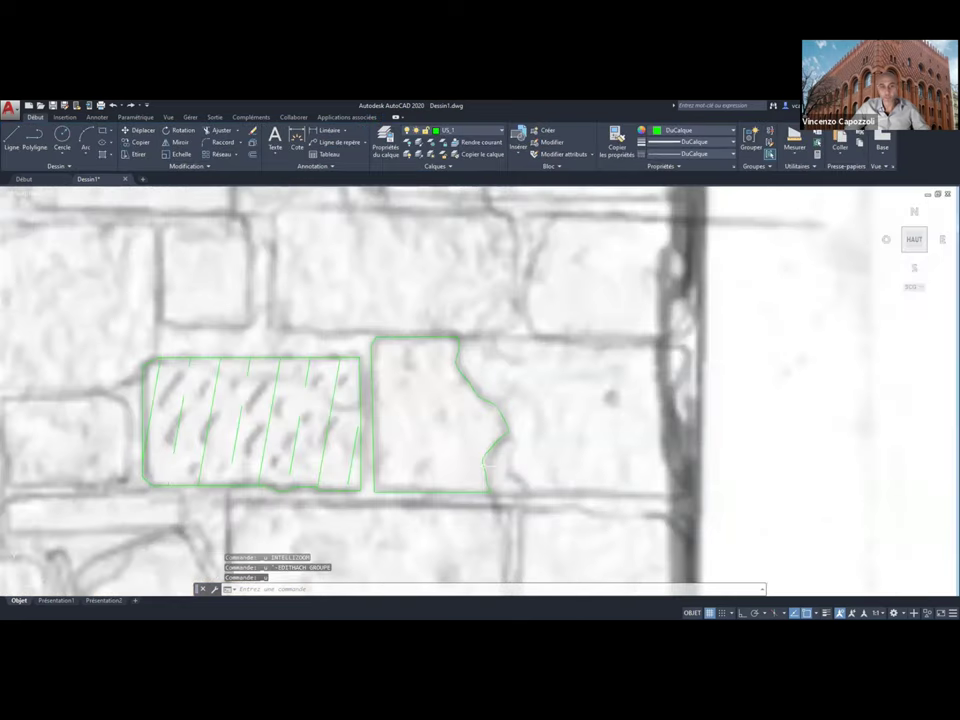
key(ctrl+z)
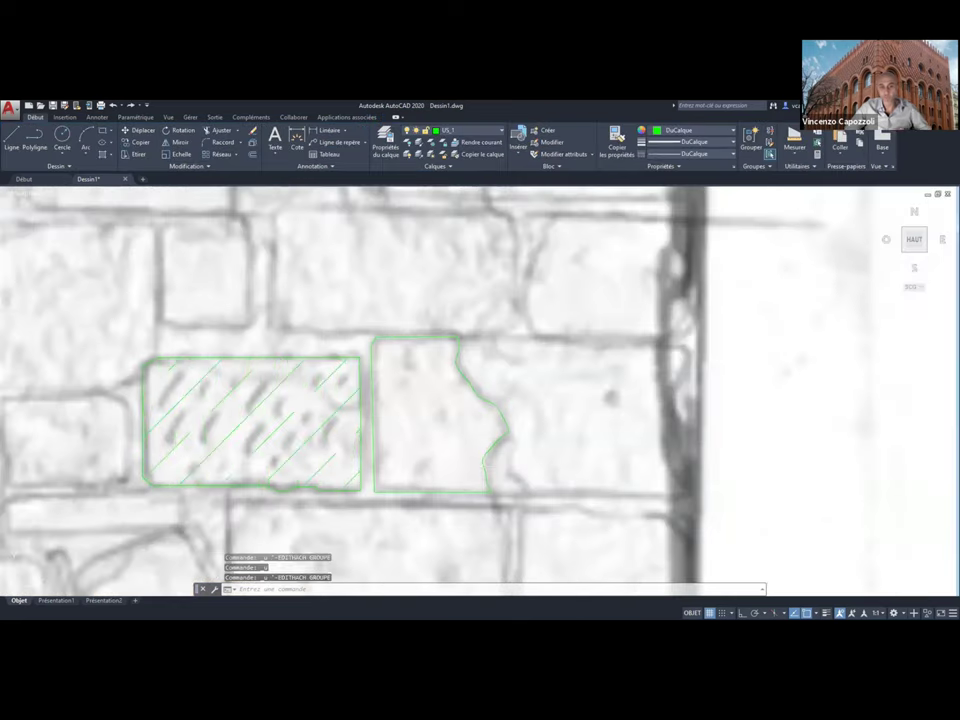
key(ctrl+z)
key(ctrl+z)
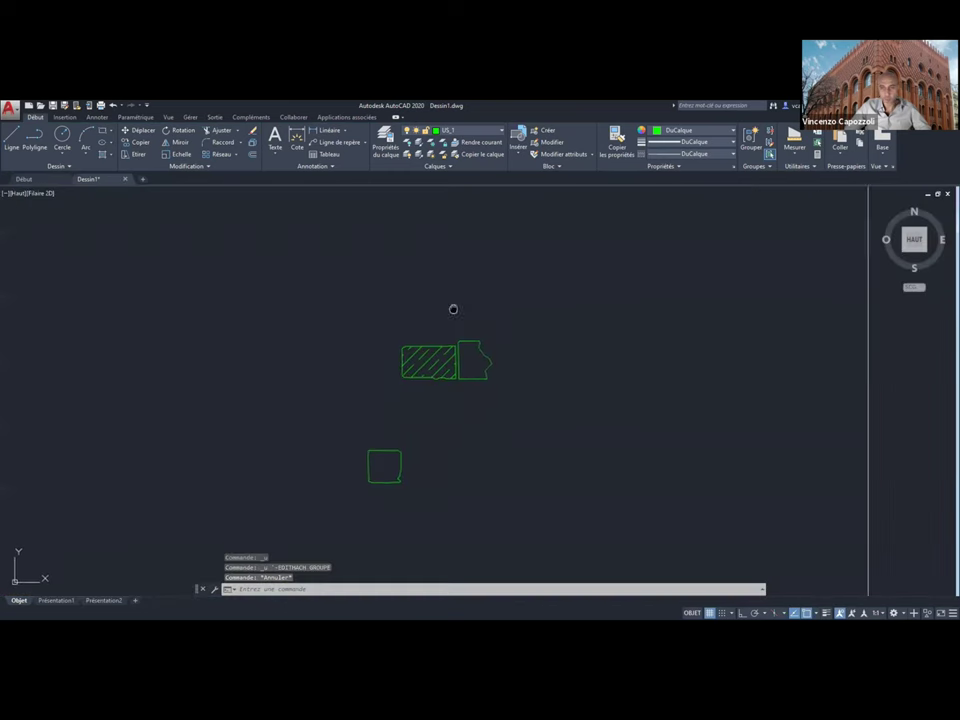
mouse_move(452, 309)
middle_down()
mouse_move(501, 268)
mouse_move(632, 270)
middle_up()
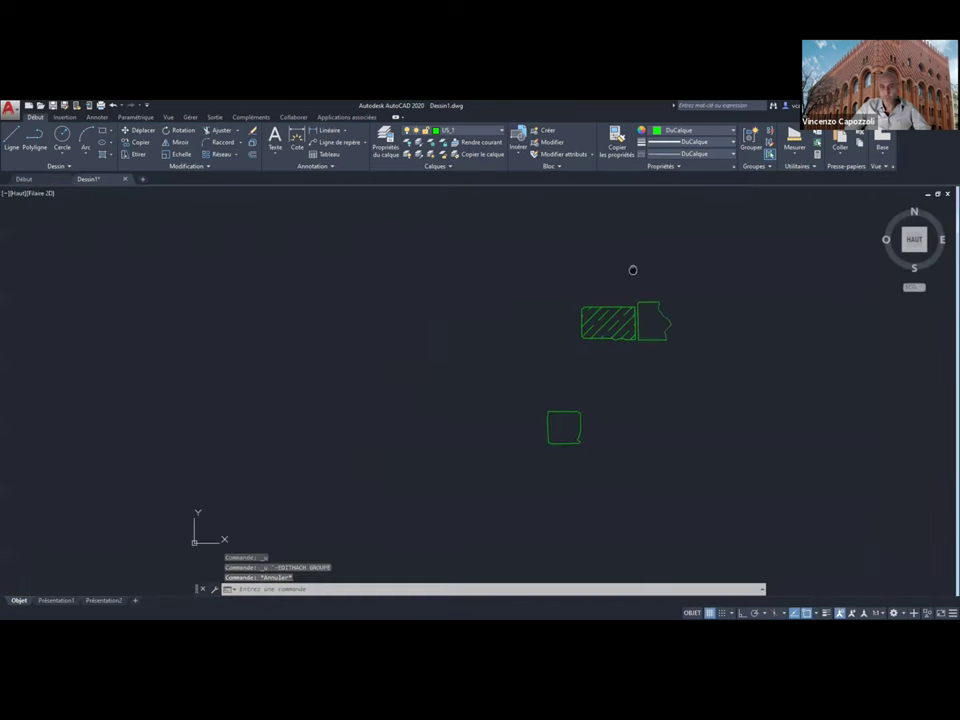
key(ctrl+z)
key(ctrl+z)
key(ctrl+z)
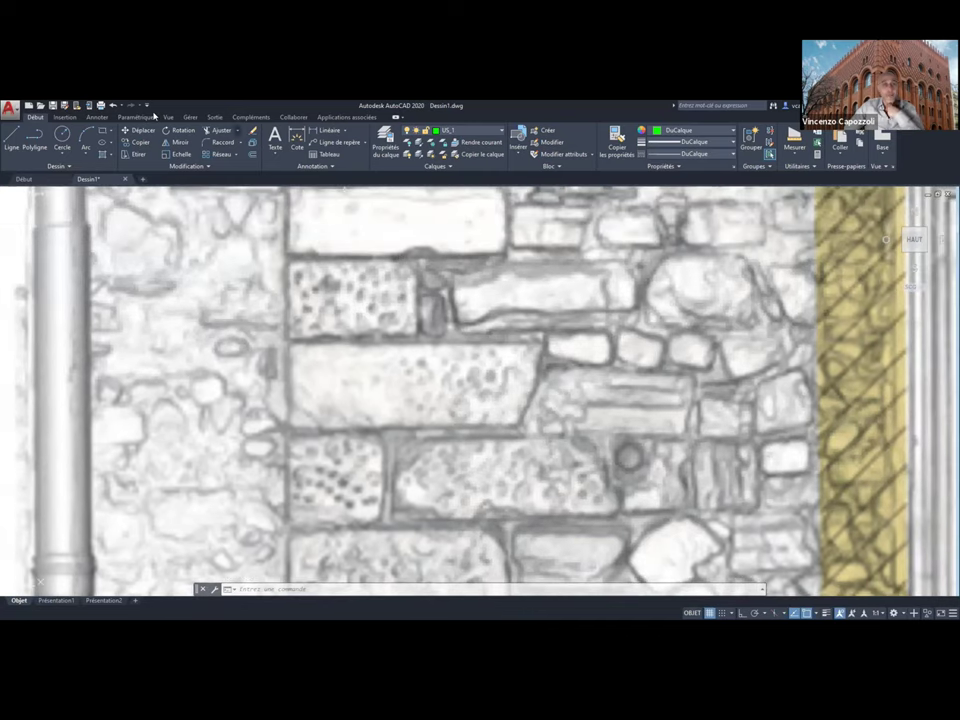
- Trace a closed four-corner polyline around the speckled upper-row stone, undo it, then regenerate
click(35, 140)
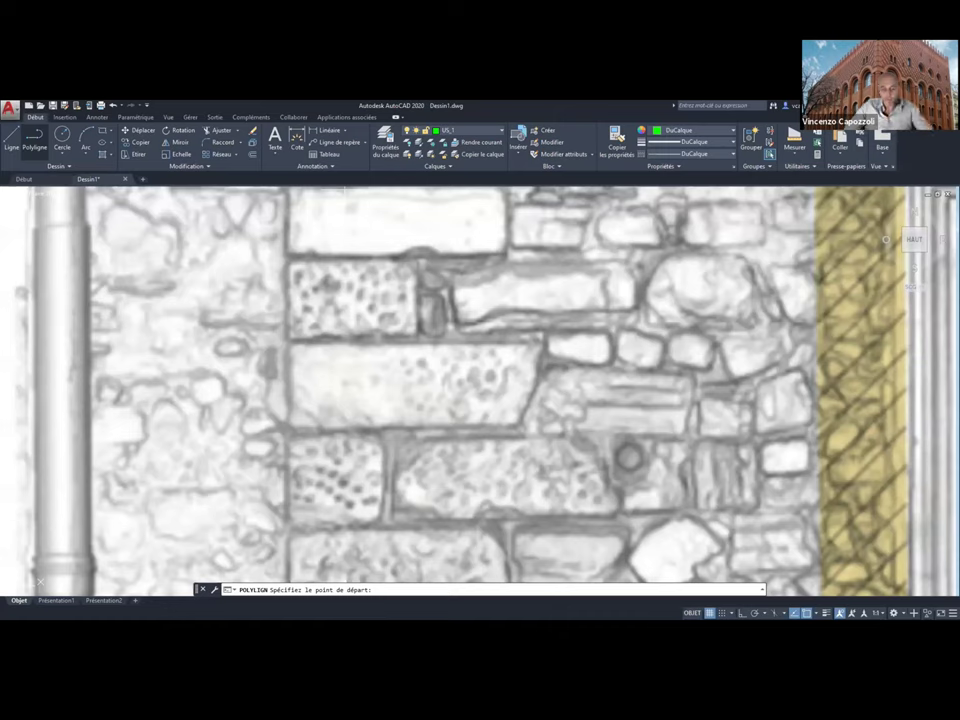
click(287, 260)
click(416, 260)
click(416, 336)
click(287, 336)
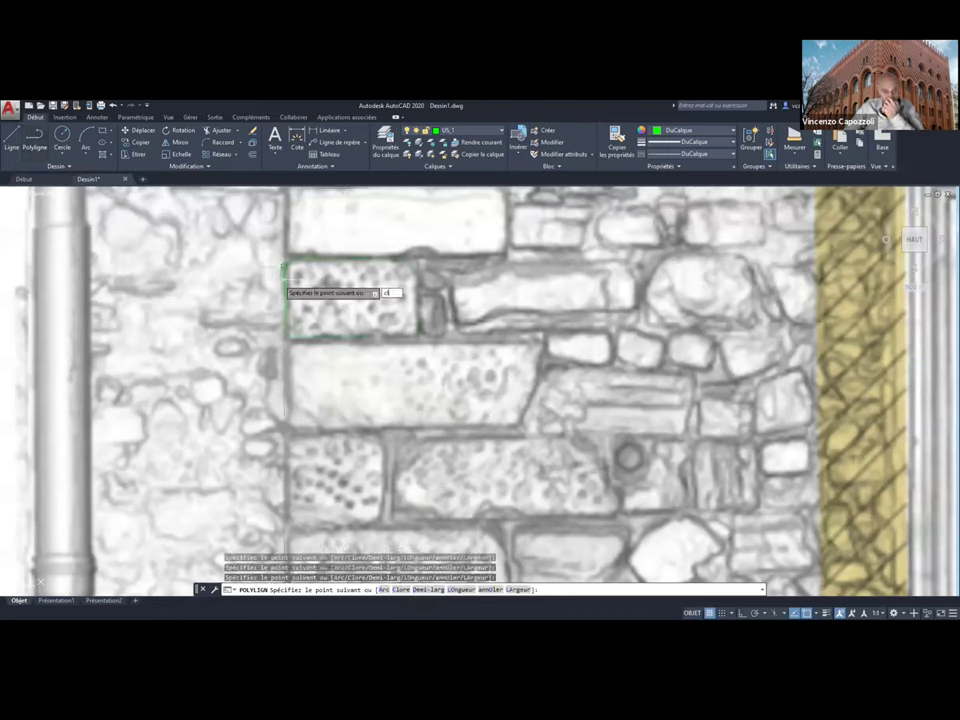
text(cl)
key(Return)
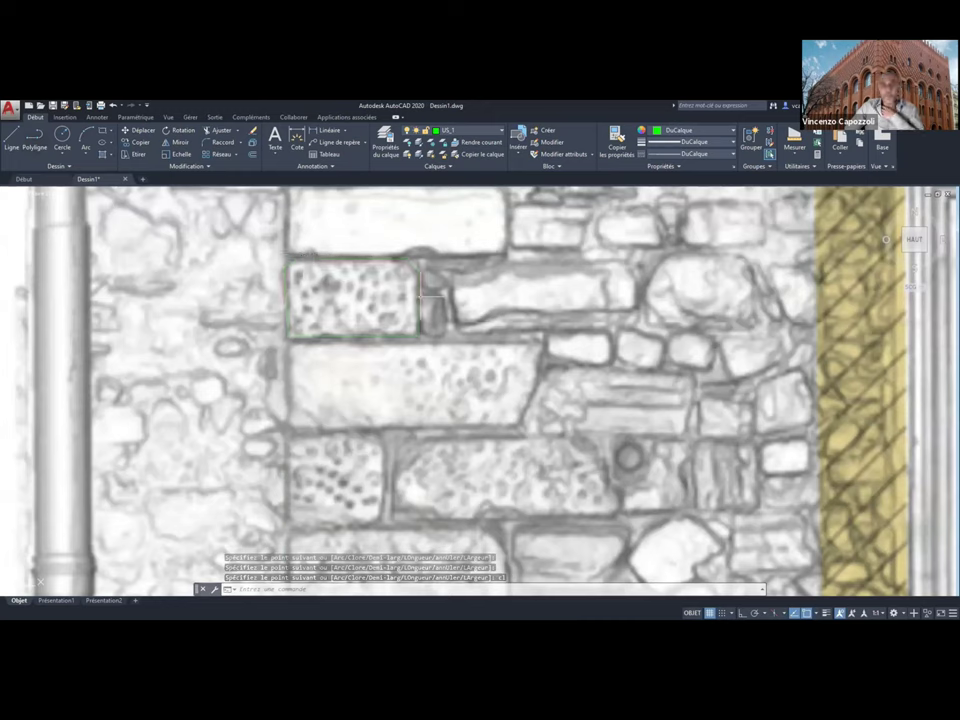
key(ctrl+z)
text(REG)
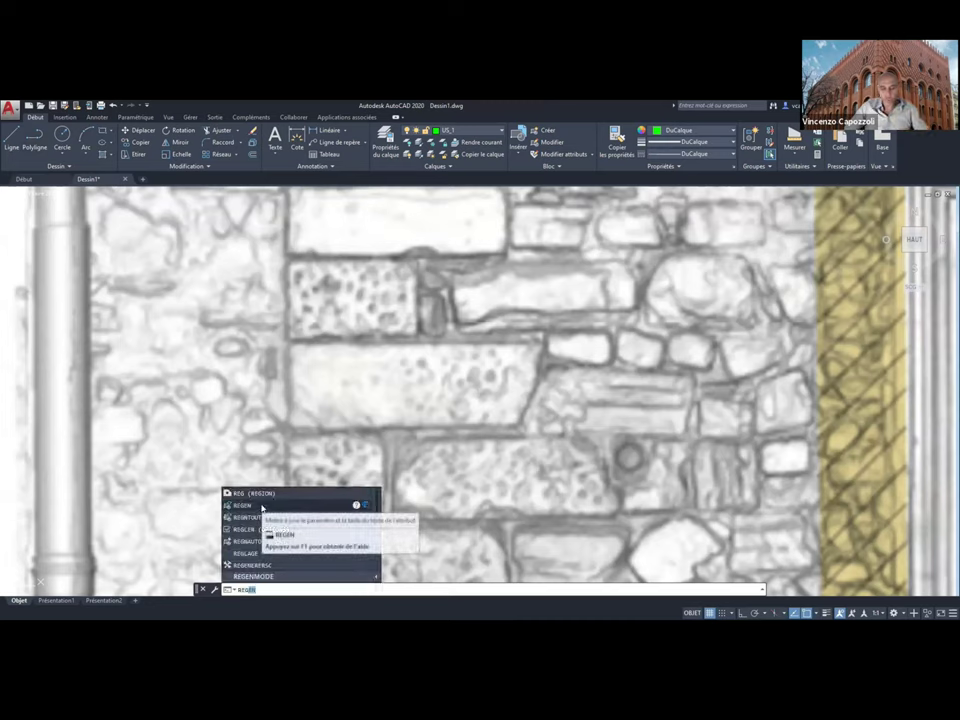
click(262, 506)
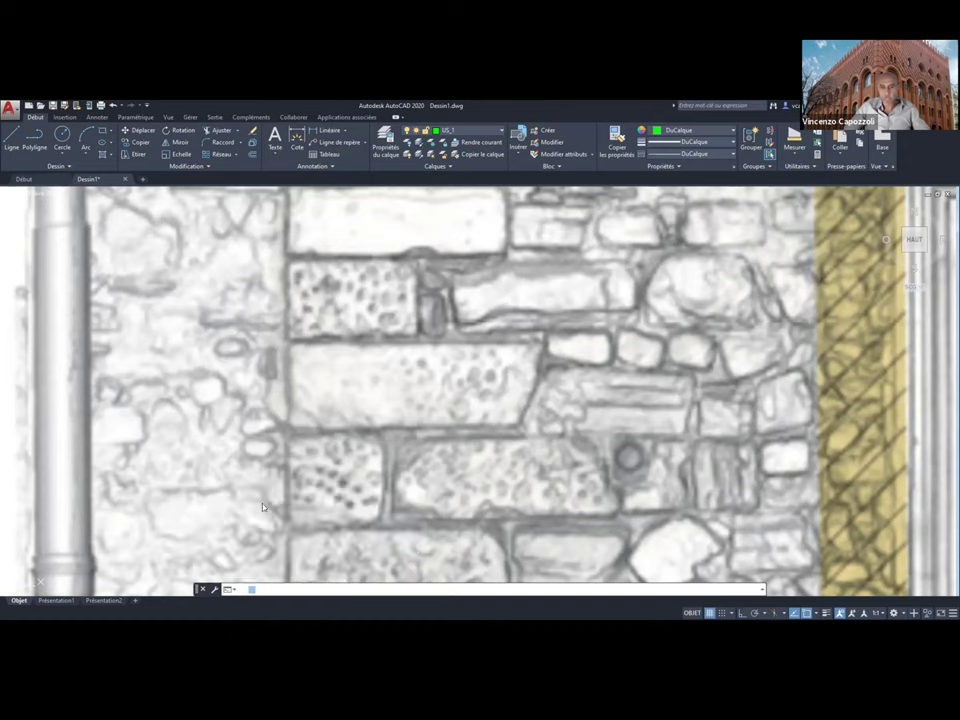
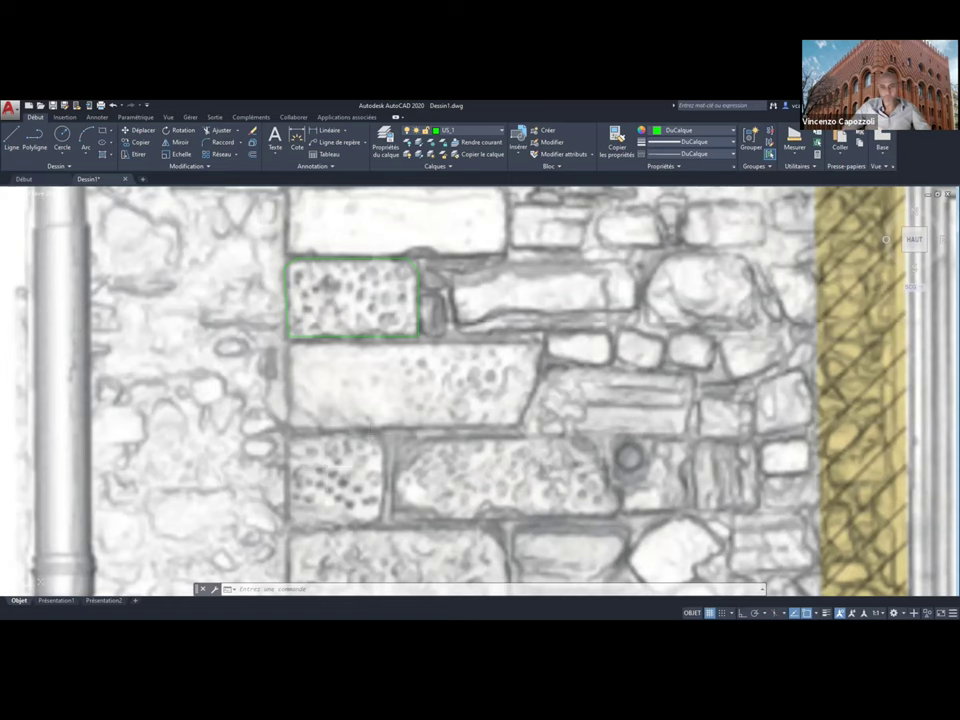
- Start the Hatch command for the green-outlined stone
scroll(373, 394, down, 5)
scroll(345, 370, up, 3)
scroll(340, 370, up, 2)
scroll(300, 371, up, 2)
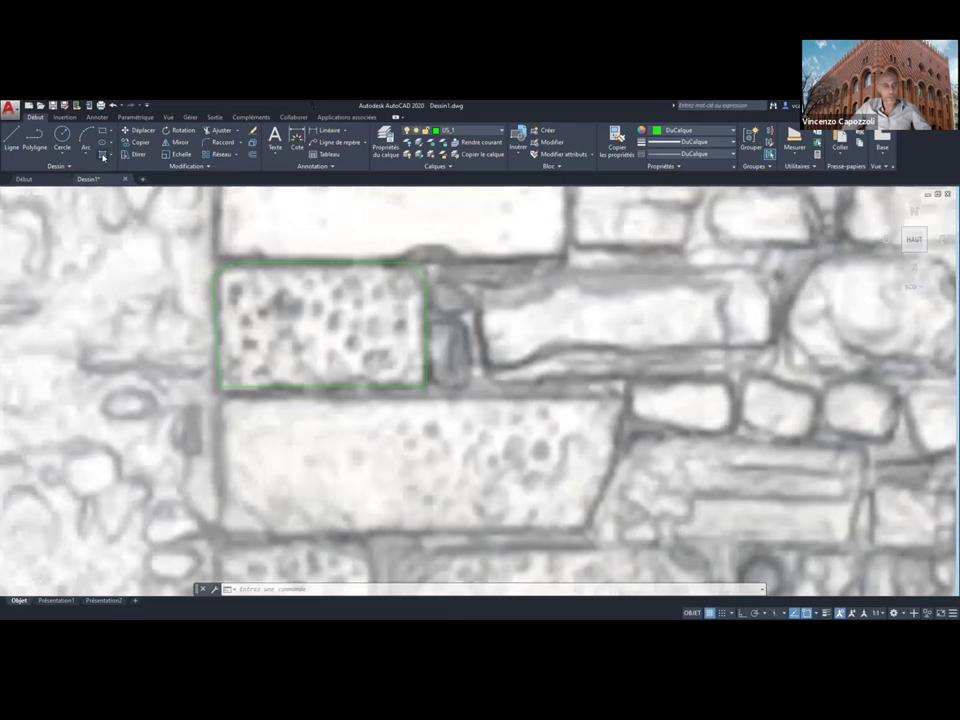
click(103, 156)
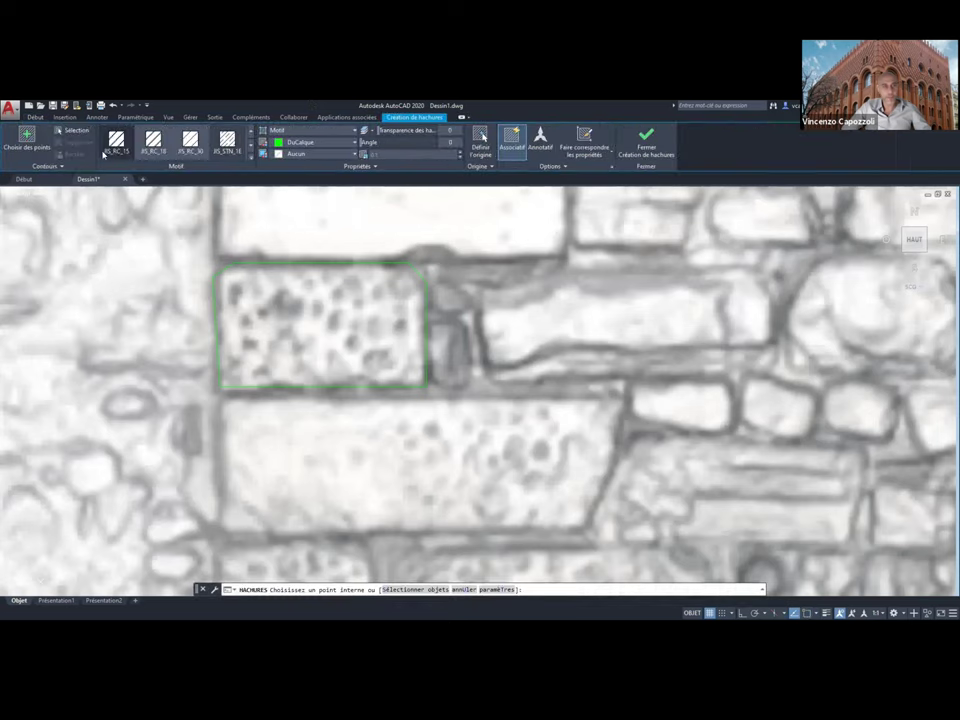
- Expand the hatch pattern gallery and browse through the available patterns
click(247, 155)
scroll(217, 231, up, 2)
scroll(210, 226, up, 3)
scroll(200, 220, up, 3)
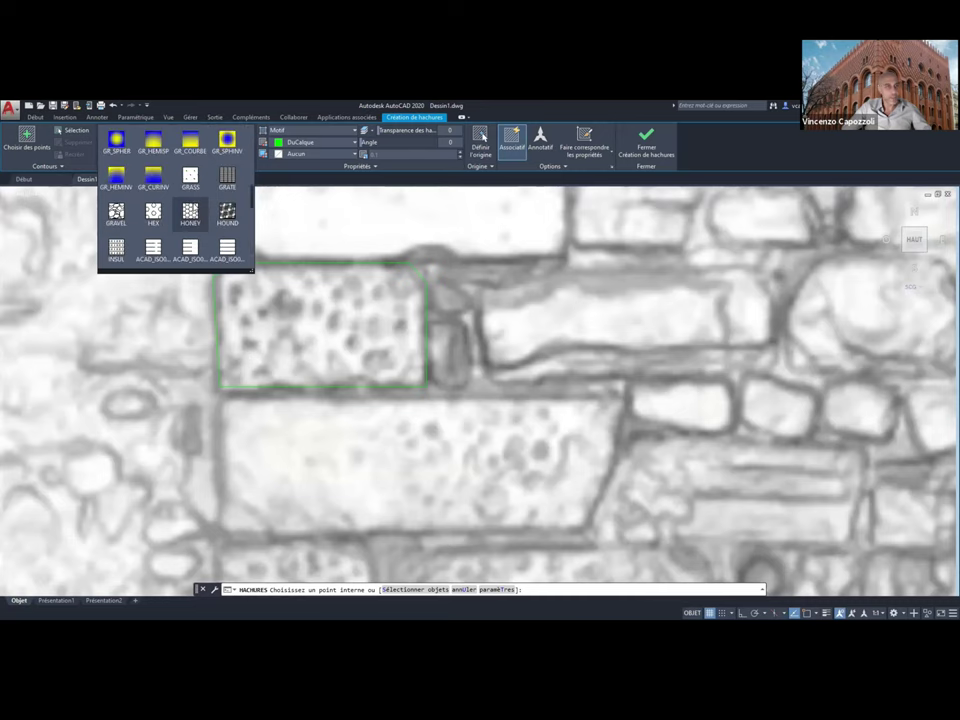
scroll(193, 208, up, 3)
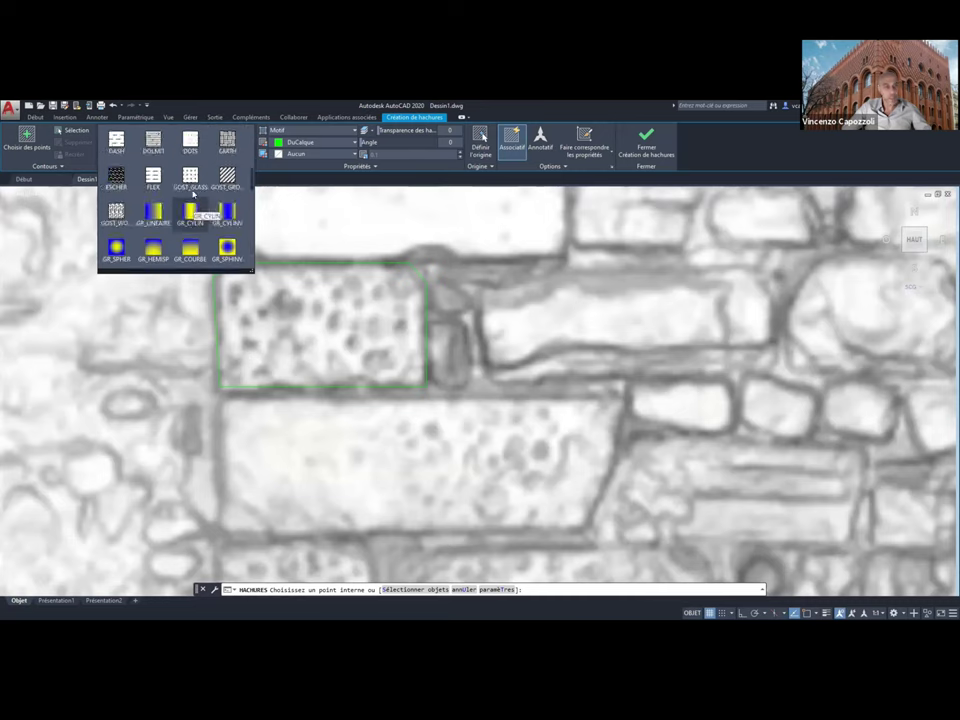
scroll(180, 188, up, 3)
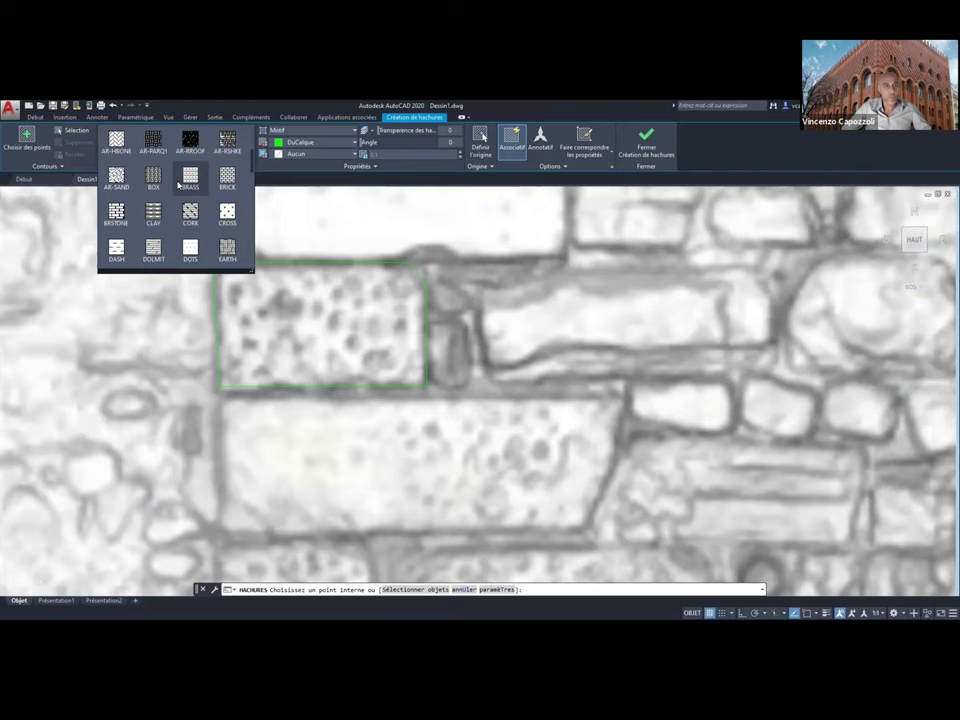
scroll(179, 185, up, 4)
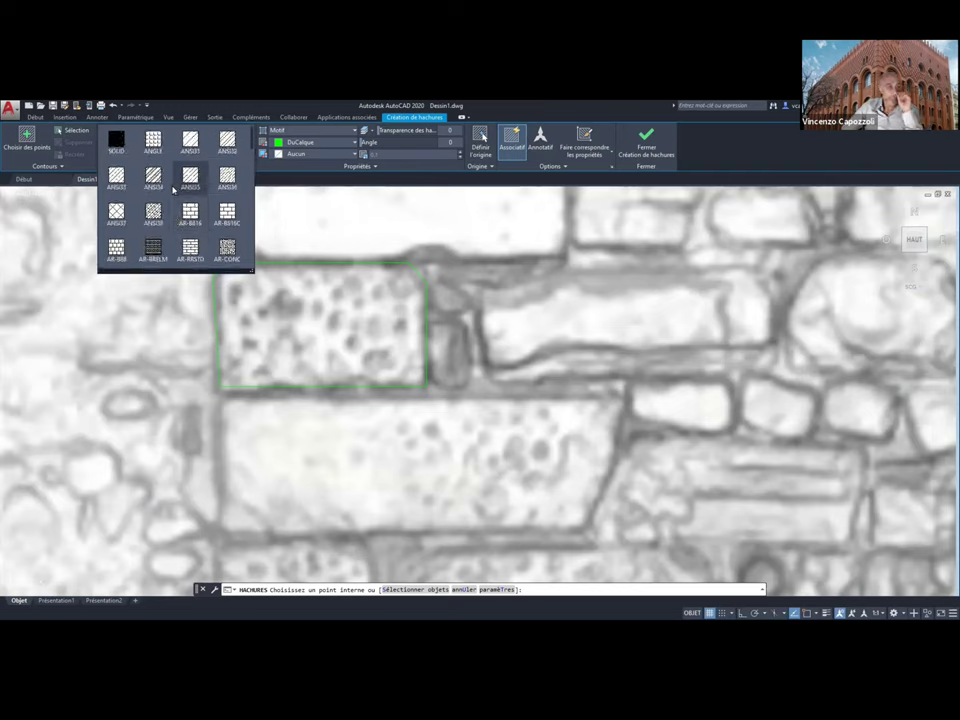
scroll(175, 189, down, 2)
scroll(179, 189, down, 1)
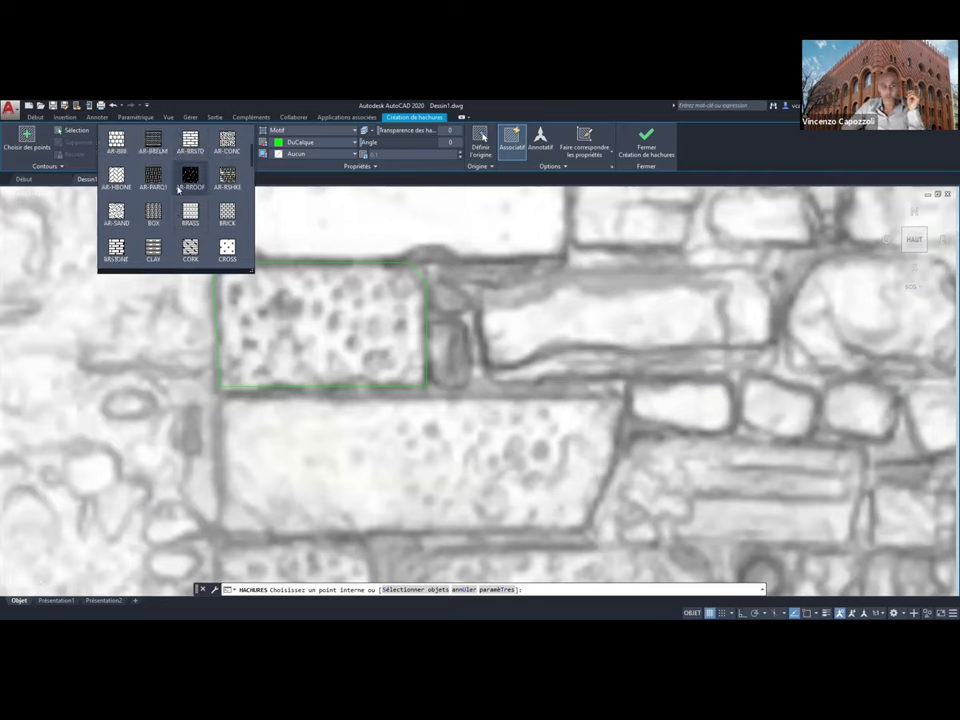
scroll(178, 189, down, 1)
scroll(177, 190, down, 2)
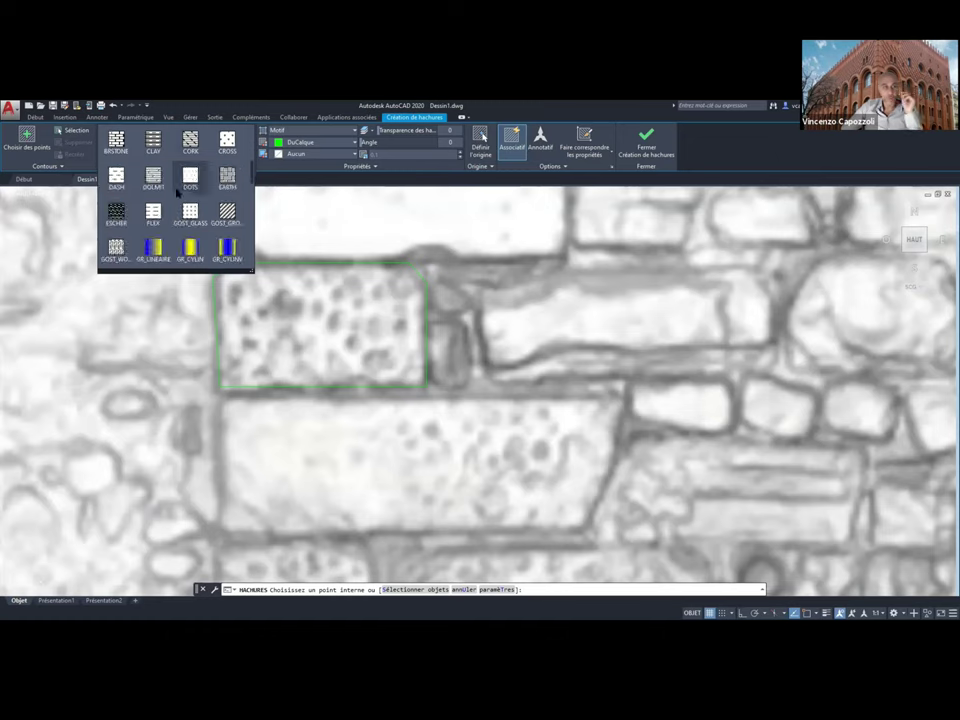
scroll(177, 191, down, 3)
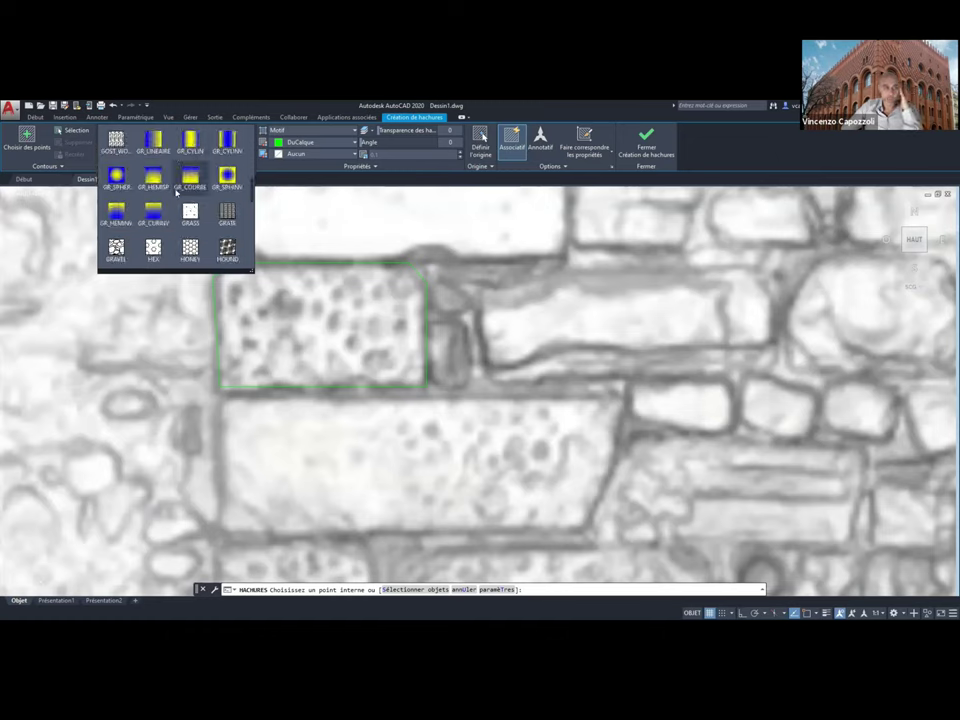
scroll(177, 192, down, 1)
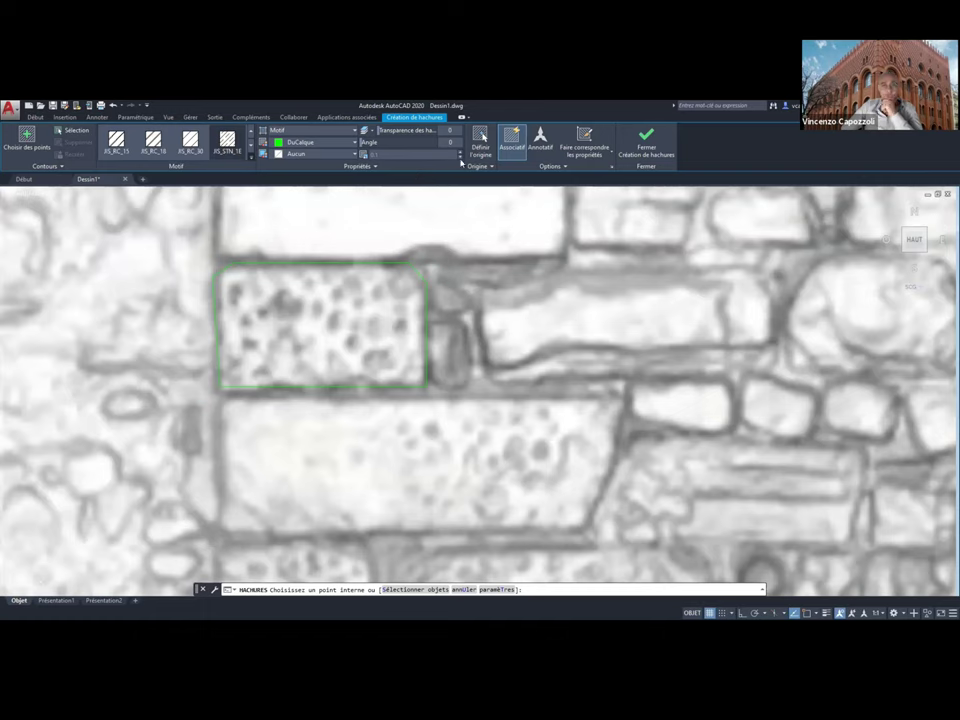
- Step the HEX hatch pattern scale down while previewing it inside the stone
click(461, 153)
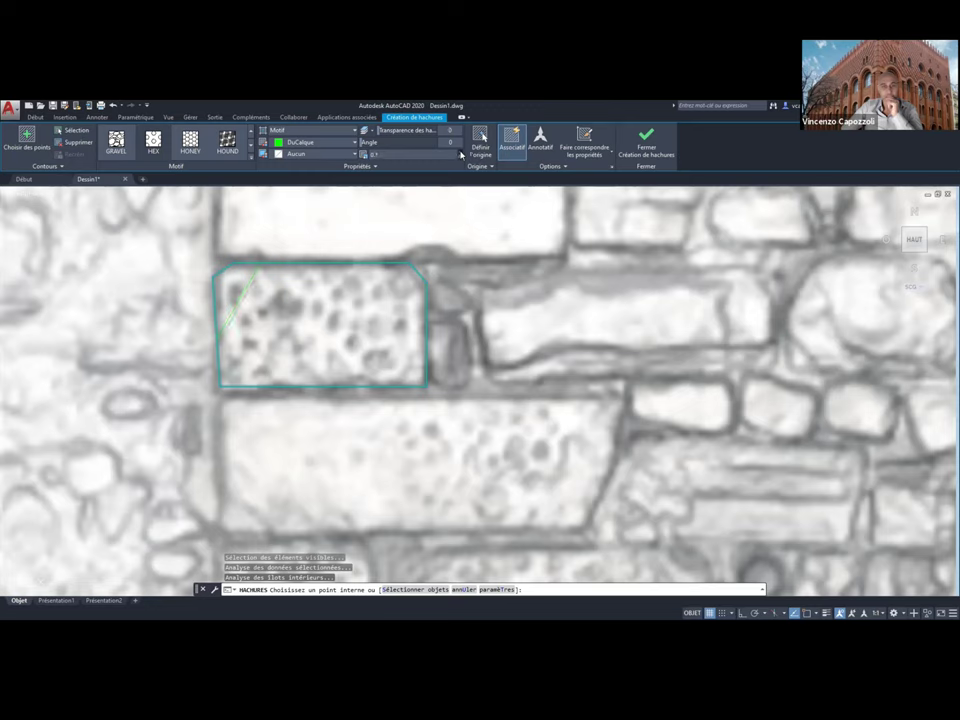
click(461, 156)
click(461, 157)
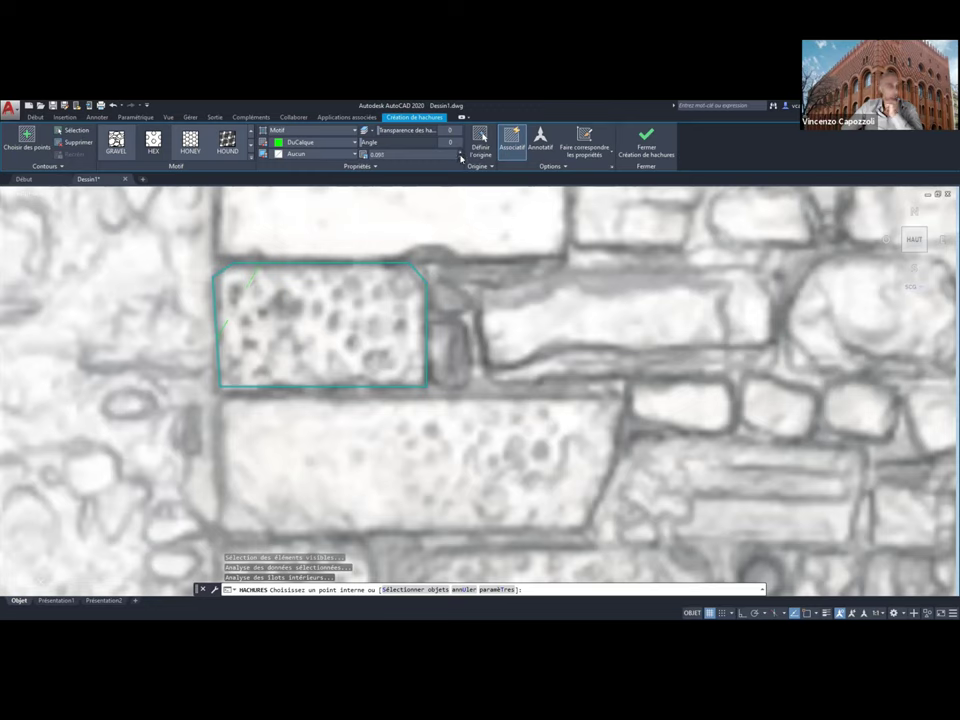
click(461, 157)
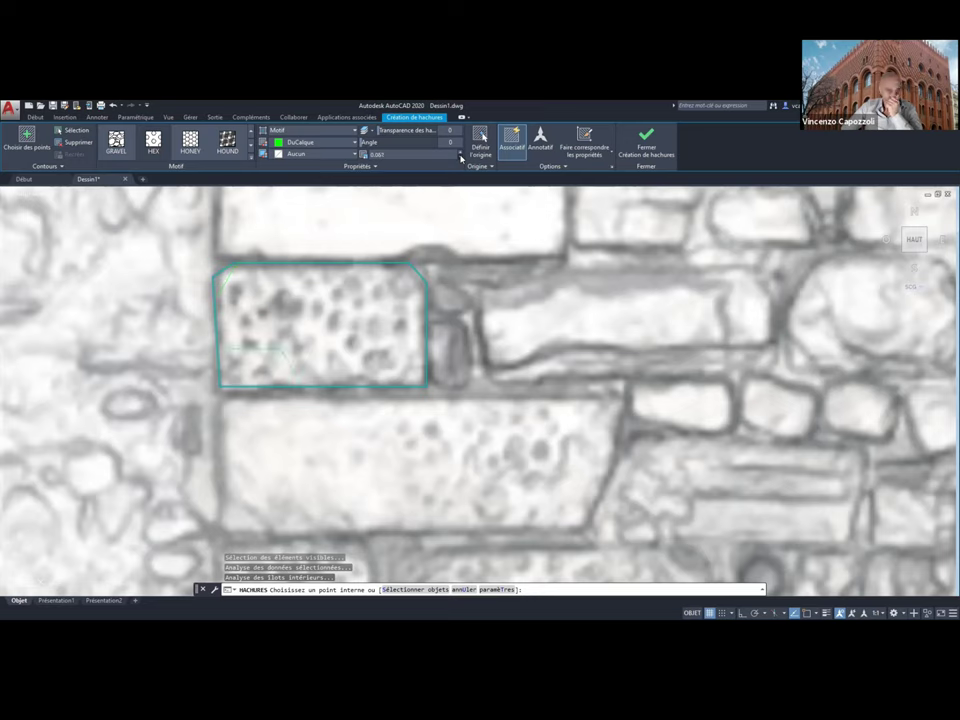
click(461, 157)
click(461, 159)
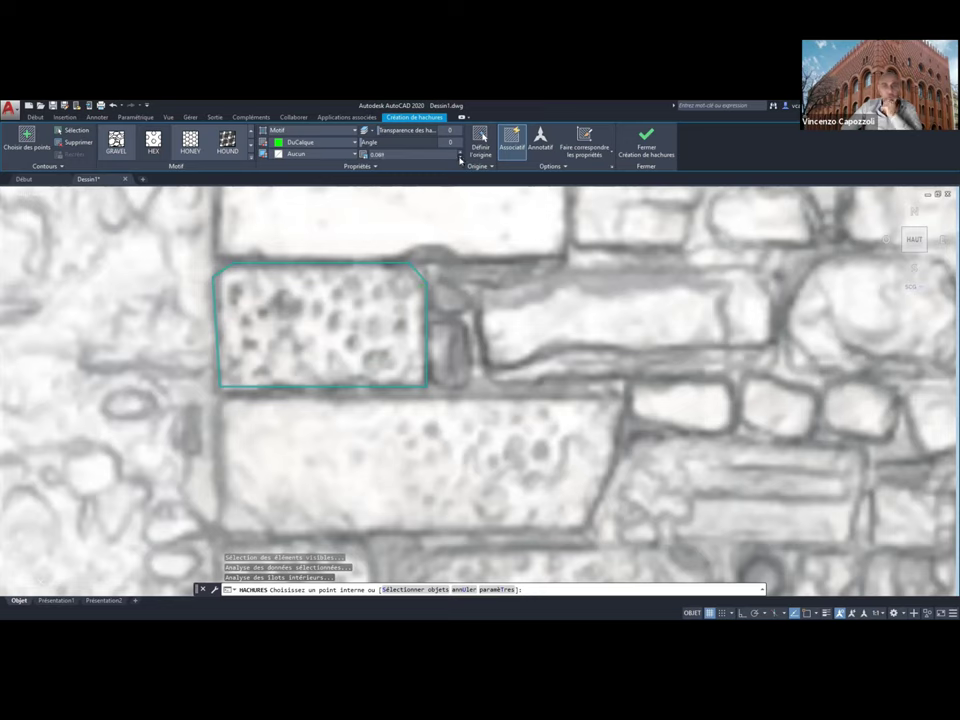
click(461, 160)
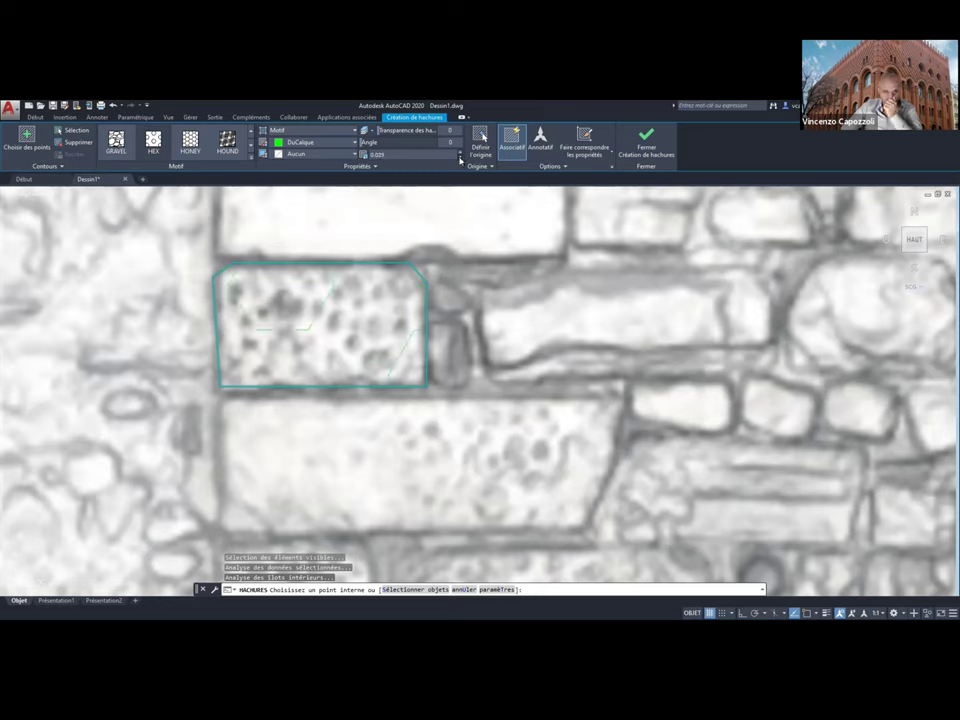
click(461, 160)
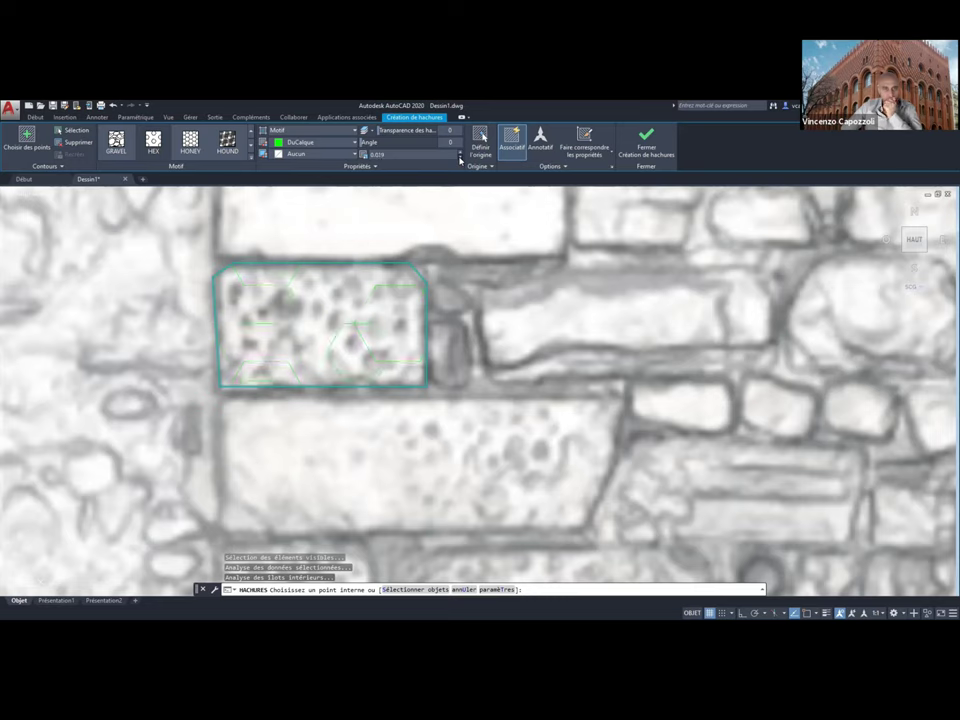
- Fine-tune the hexagon hatch to scale 0.003 and finish the hatch
click(461, 160)
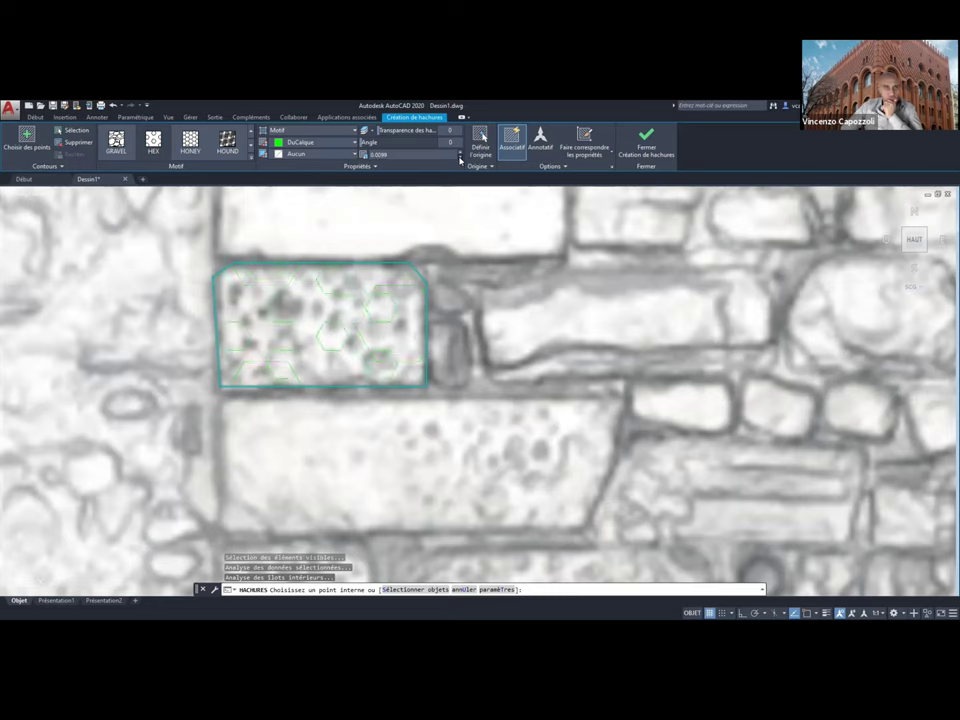
click(461, 160)
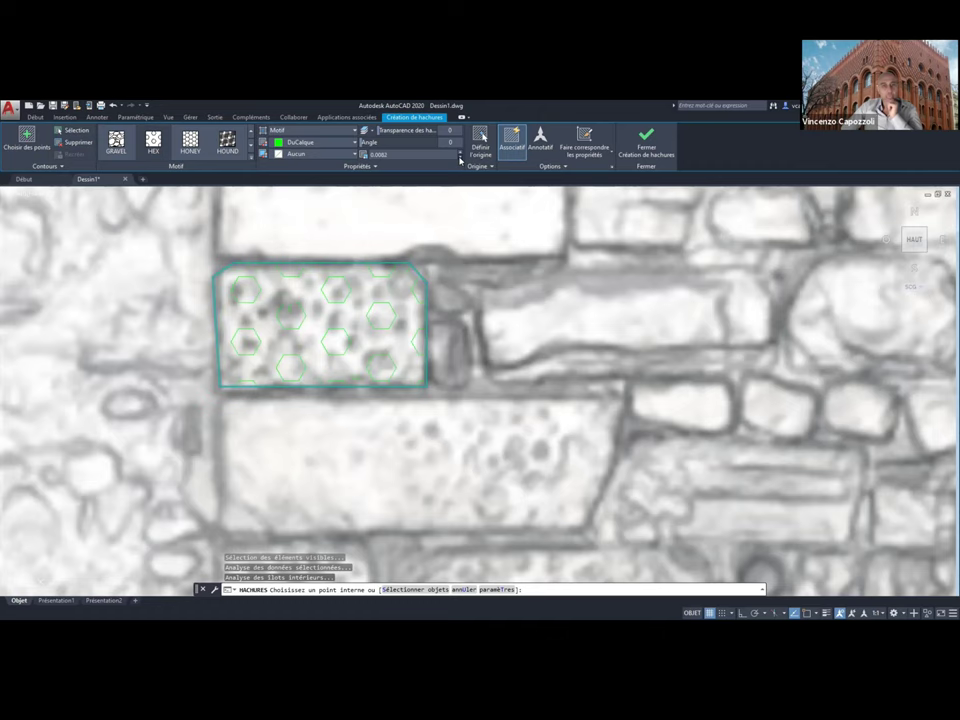
click(461, 160)
click(461, 160)
click(461, 160)
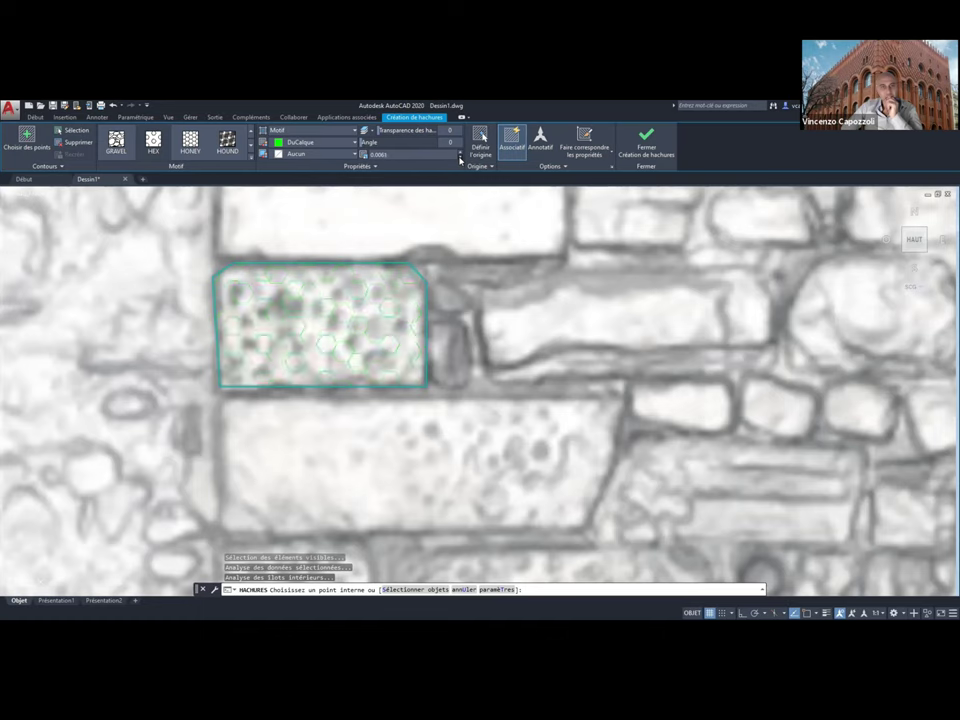
click(461, 158)
click(461, 158)
click(461, 160)
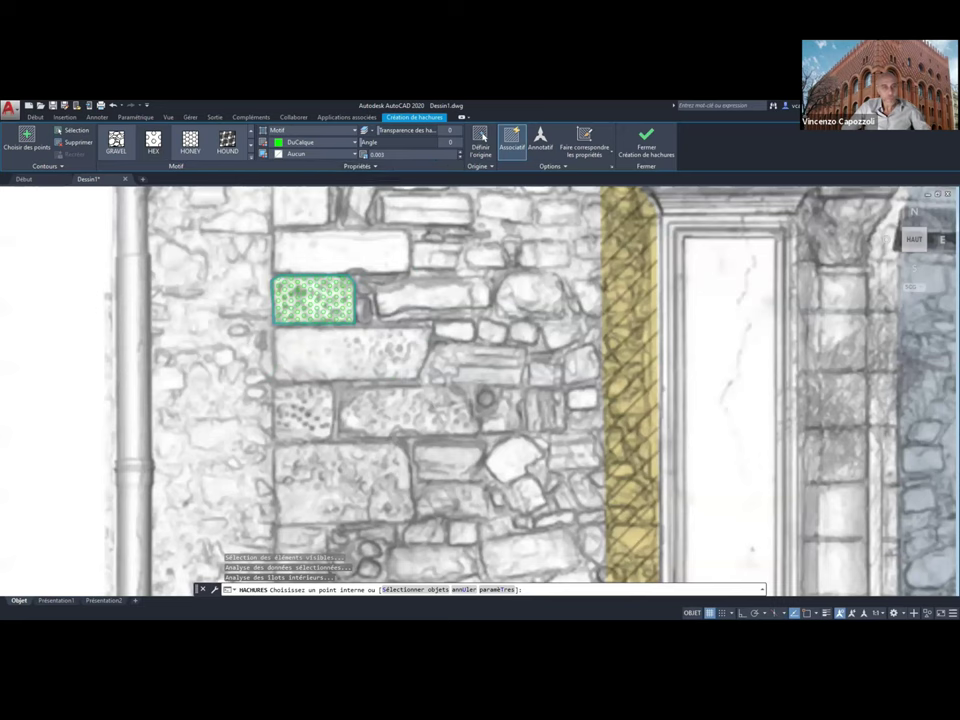
key(Escape)
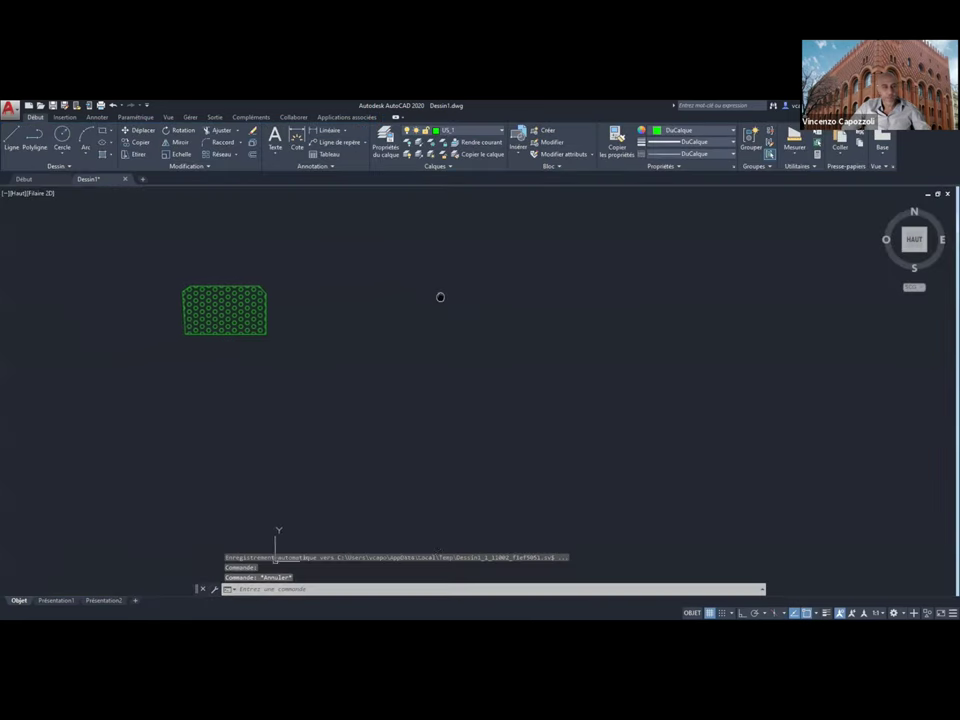
- Trace a closed polyline around the lower spotted stone
middle_drag(440, 297, 583, 287)
scroll(583, 287, down, 2)
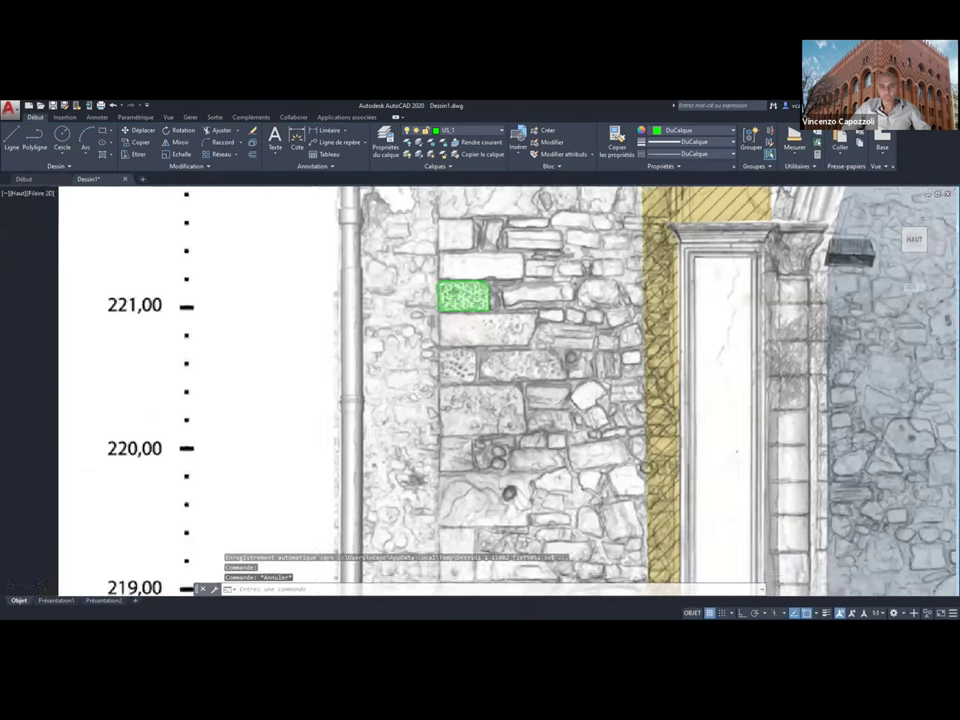
scroll(543, 312, up, 2)
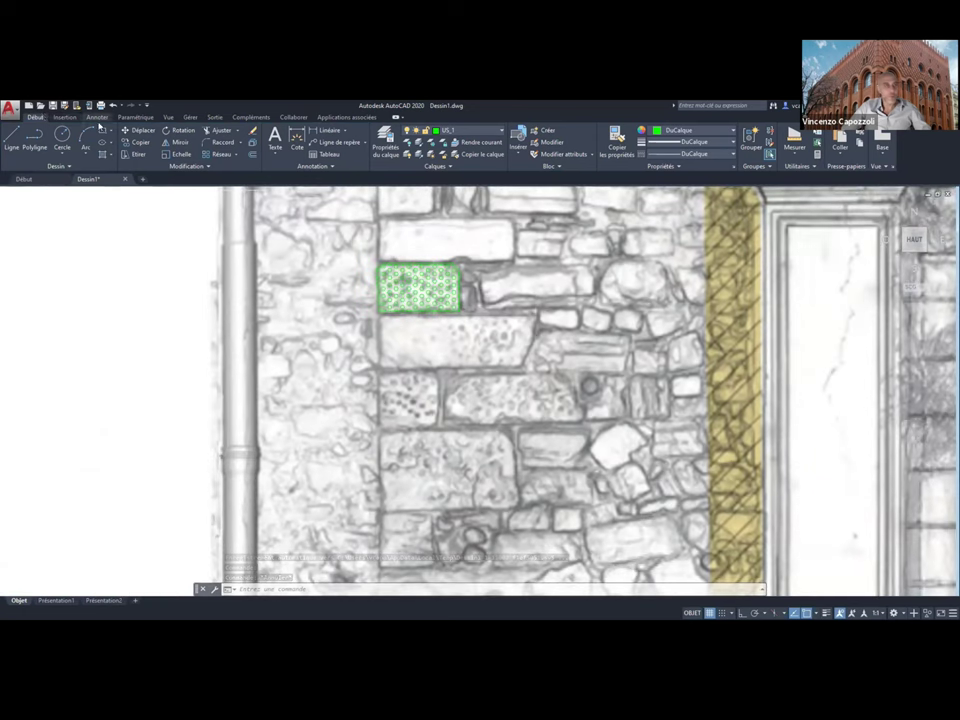
click(34, 140)
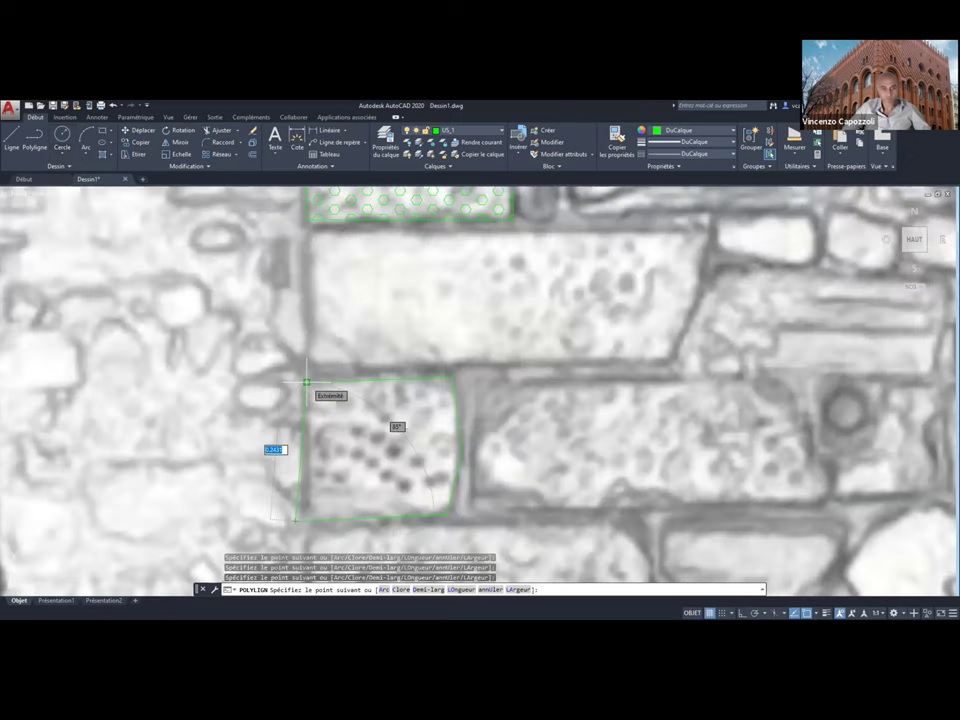
text(c)
key(Return)
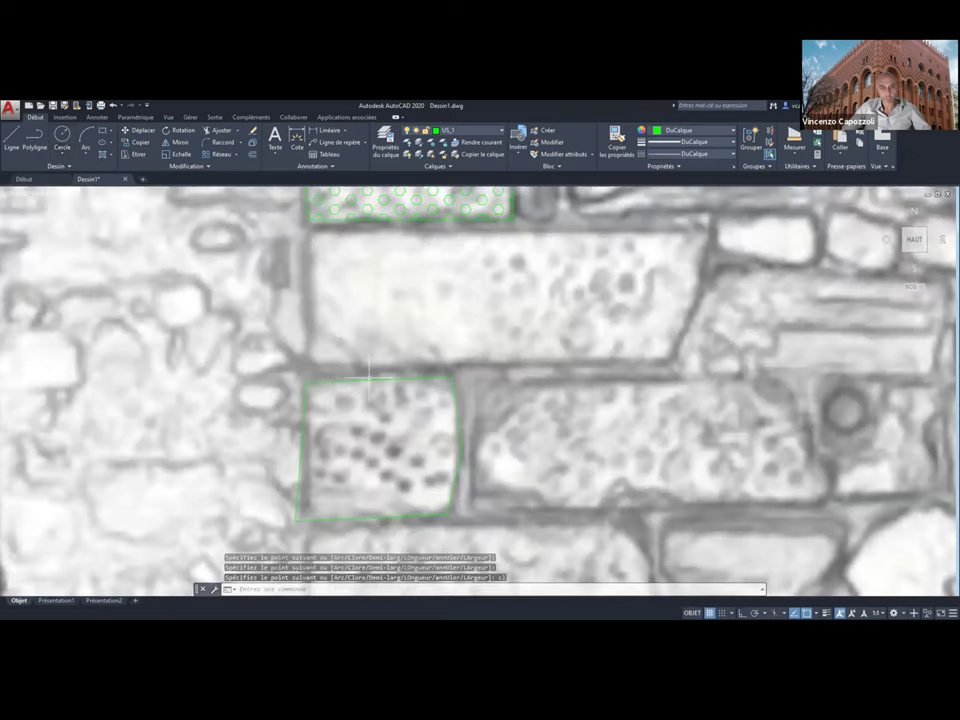
- Start a hatch inside the newly outlined lower stone
scroll(370, 378, down, 2)
scroll(370, 378, down, 2)
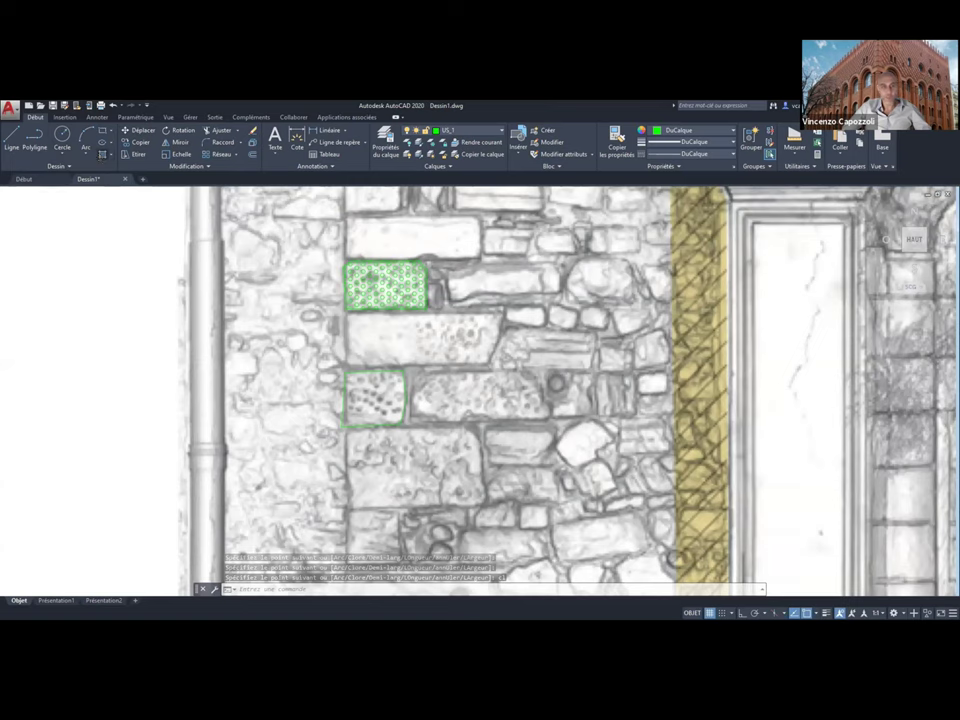
click(103, 142)
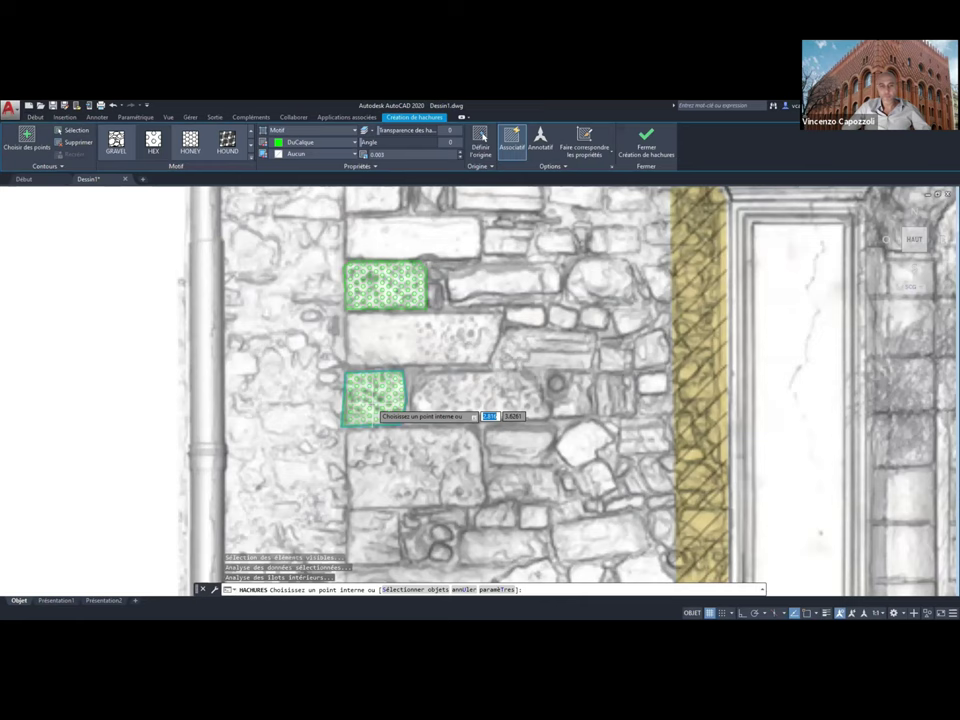
- End the hatch, then raise the lower stone's hatch scale from 0.003 to 0.0033
key(Escape)
scroll(390, 408, up, 3)
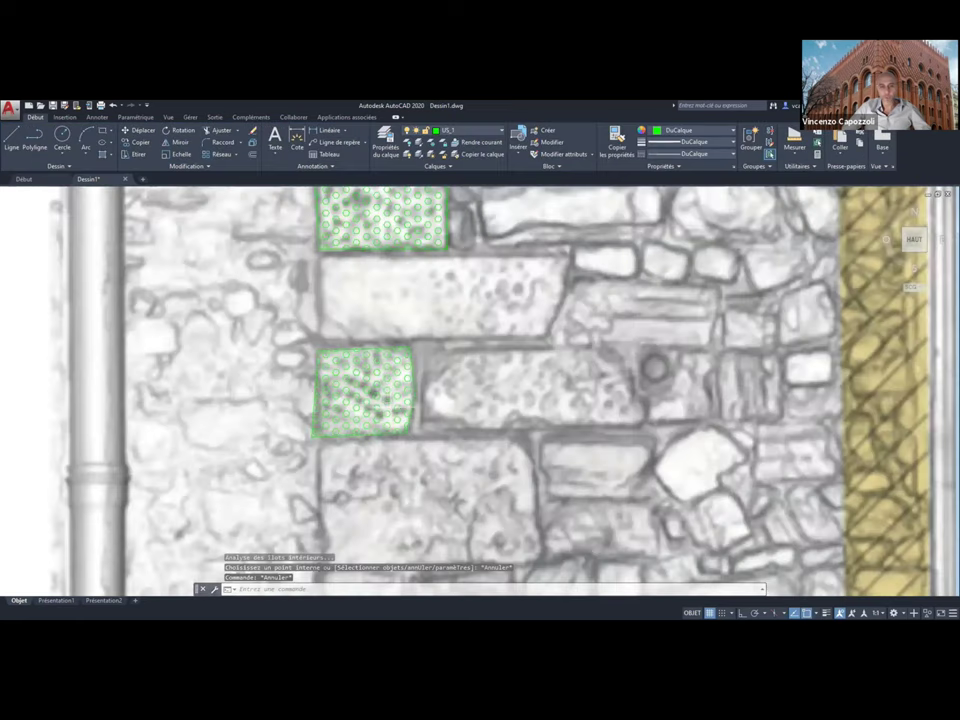
click(364, 392)
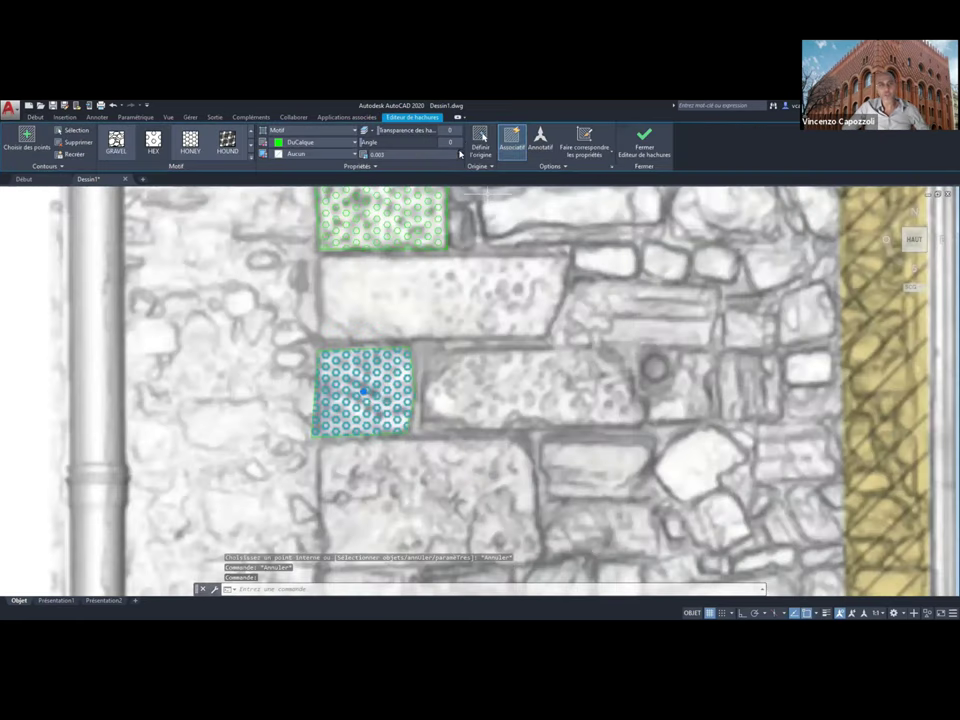
click(460, 156)
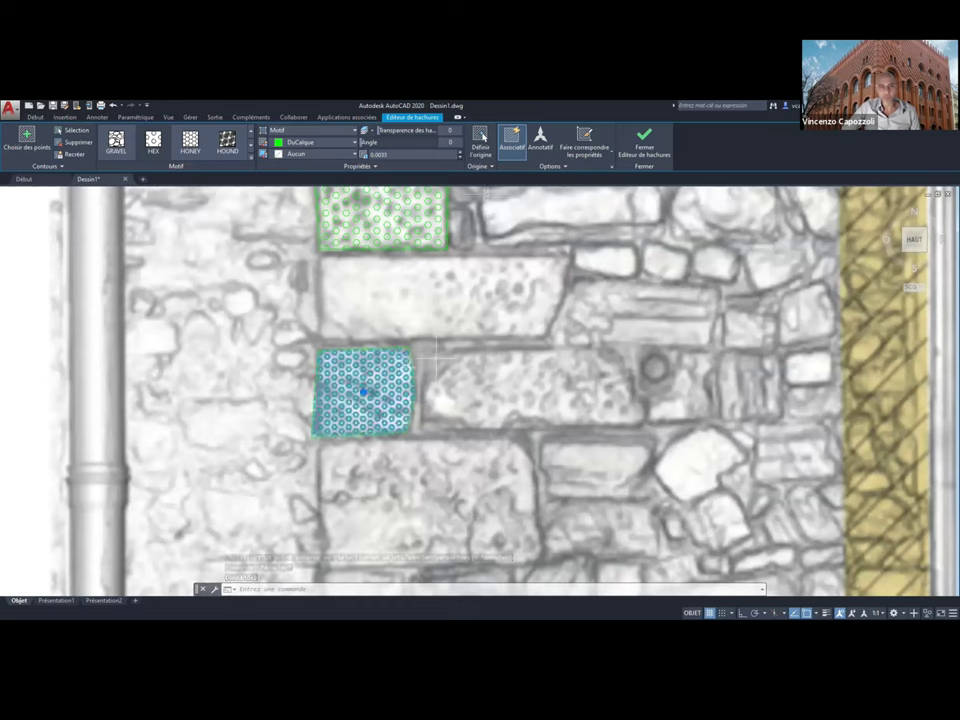
key(Escape)
key(Escape)
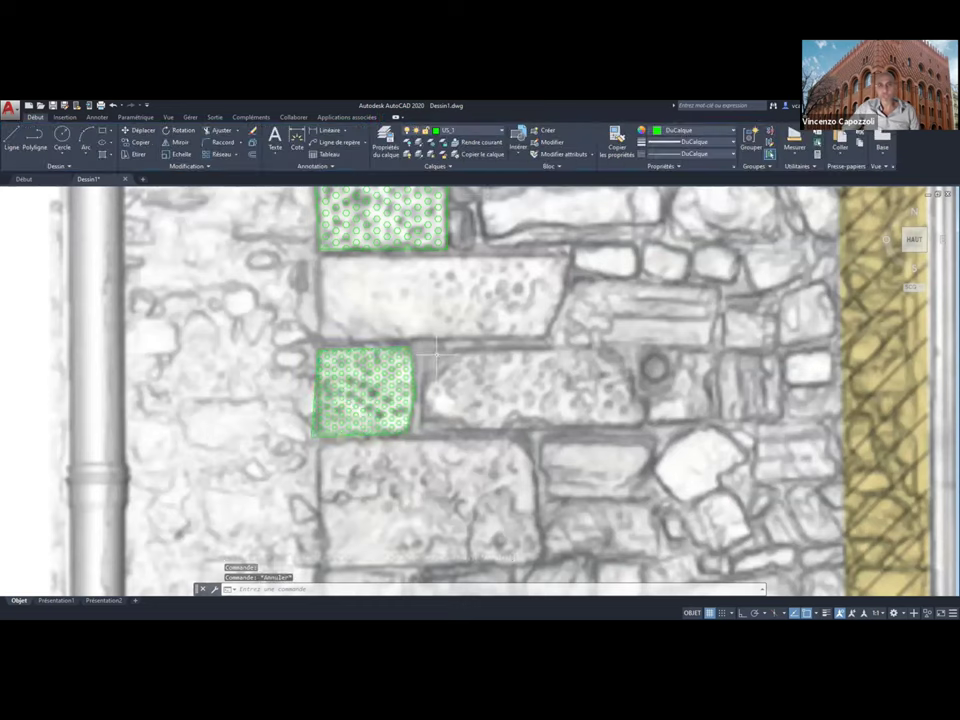
- Reselect the lower stone's hatch and start Copier les propriétés from the Home tab
scroll(472, 342, down, 1)
scroll(472, 342, down, 2)
scroll(472, 342, down, 1)
scroll(480, 360, up, 3)
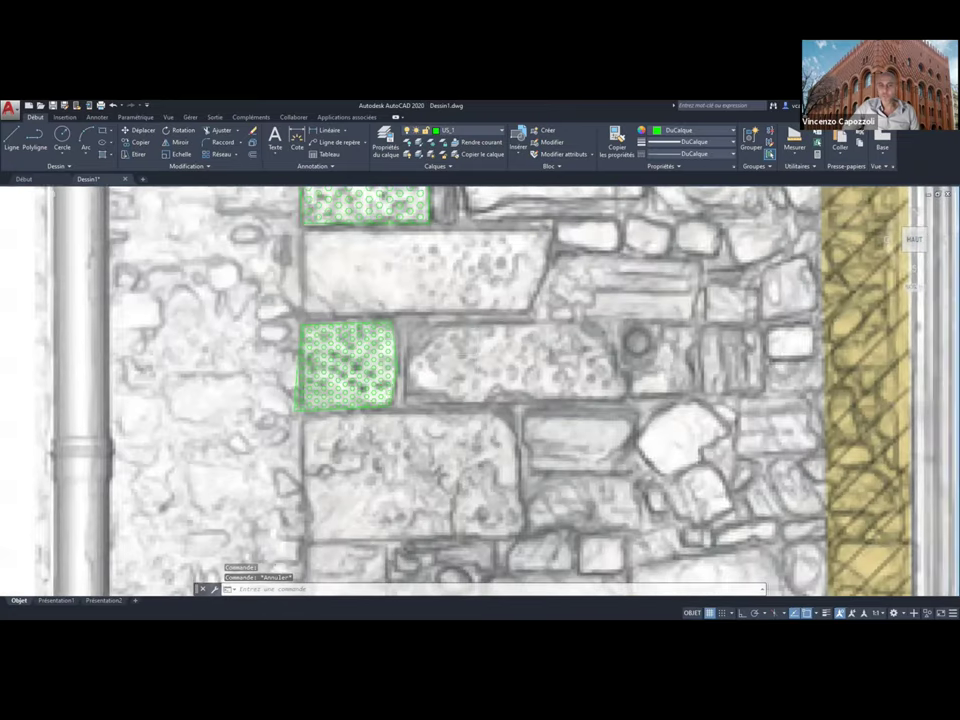
middle_drag(478, 353, 450, 393)
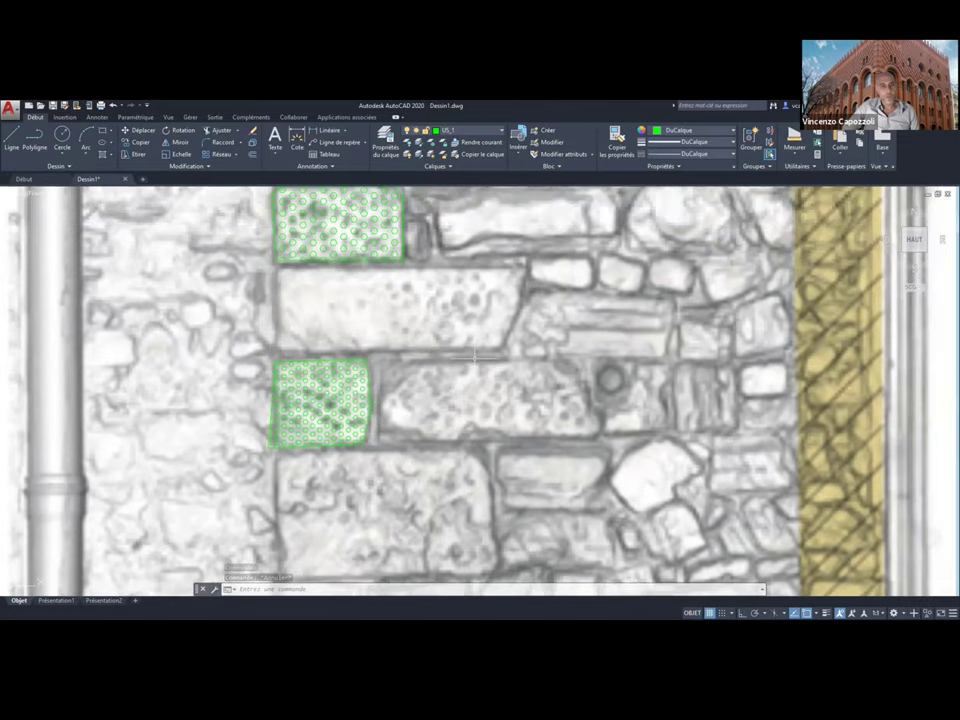
middle_drag(474, 335, 461, 359)
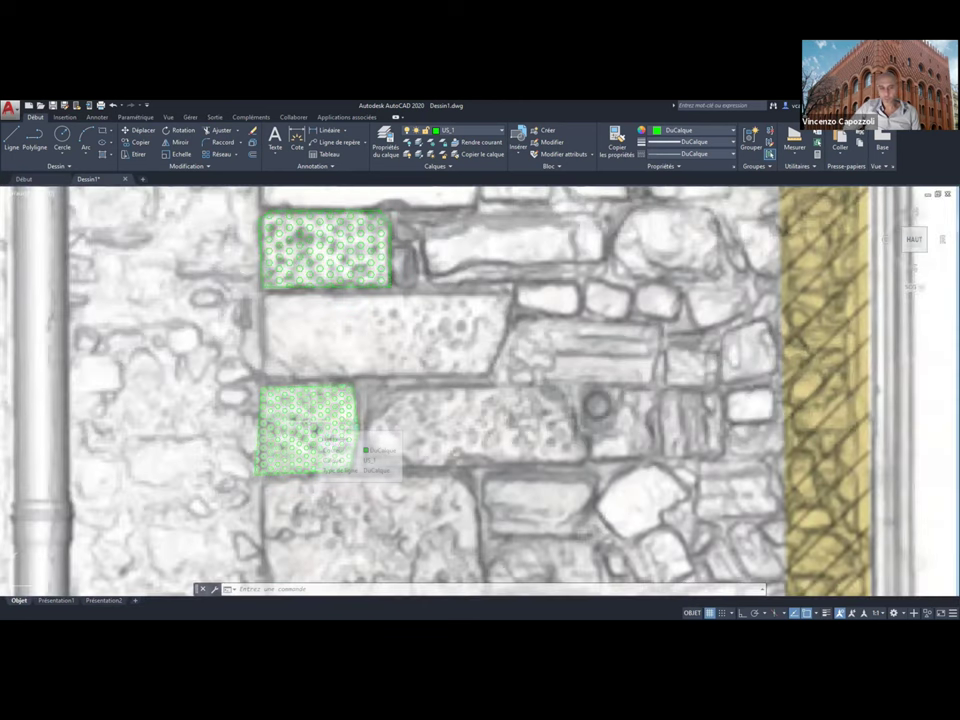
click(318, 435)
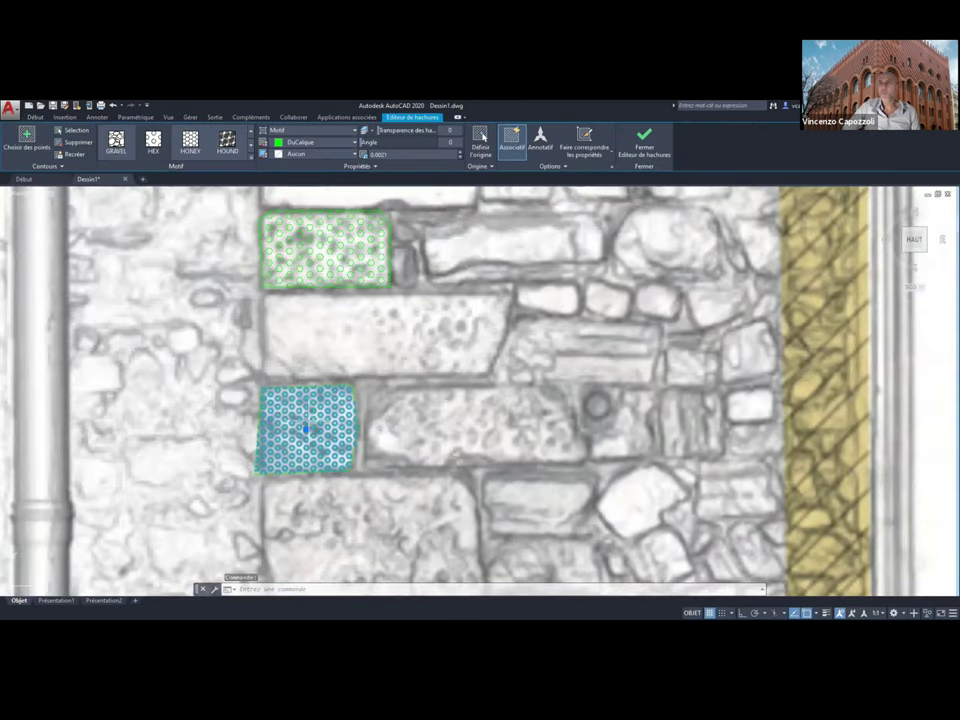
click(37, 117)
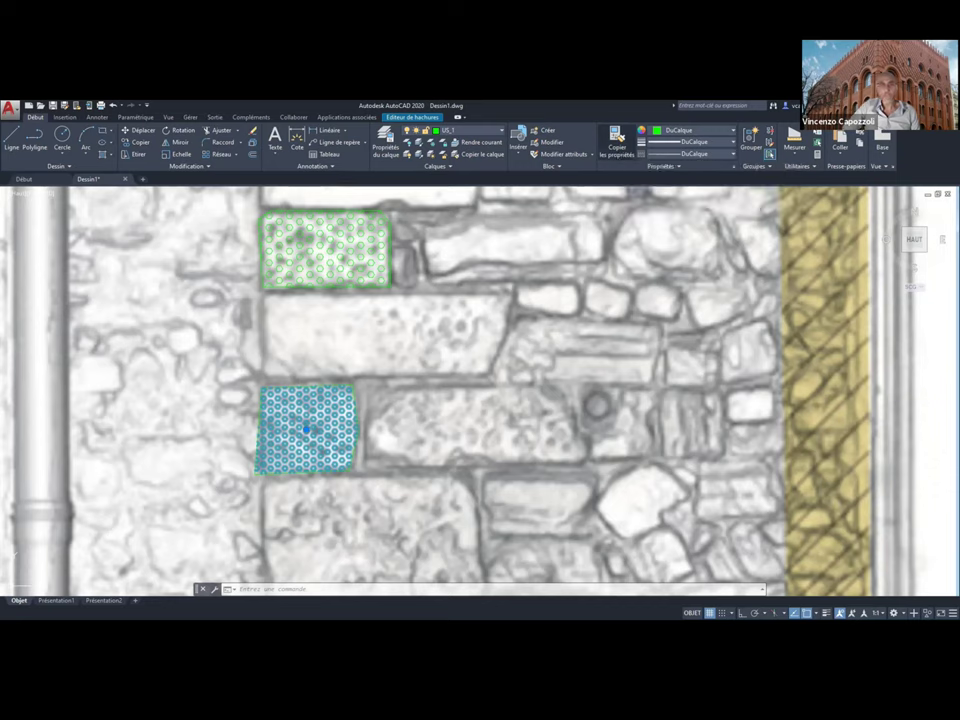
click(617, 140)
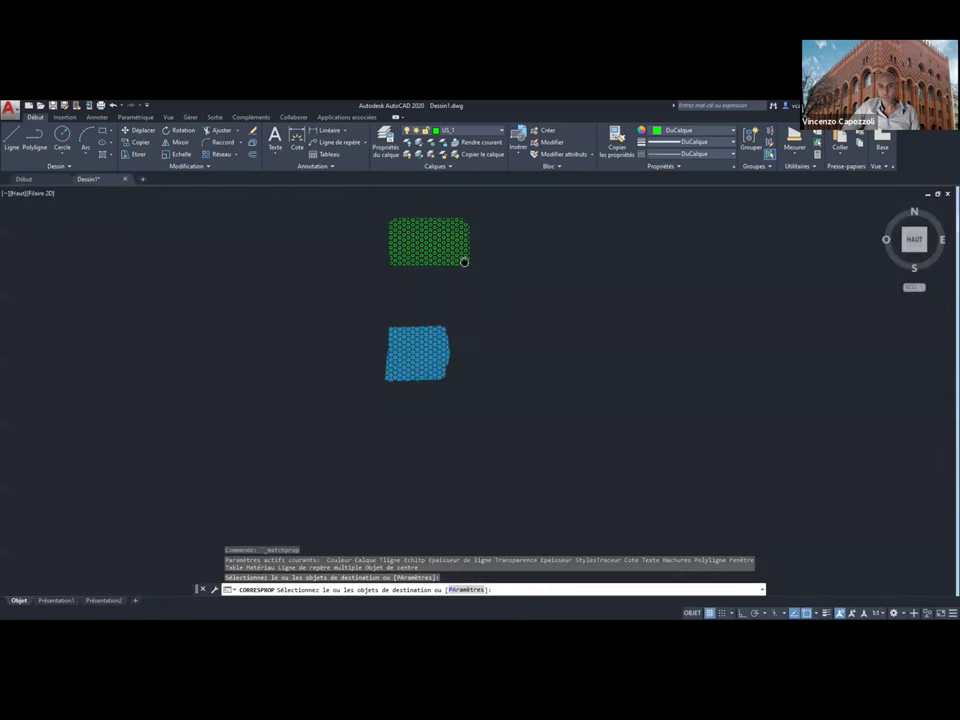
- Zoom out to the whole facade, then pan up and zoom in on the rose window
middle_drag(464, 262, 429, 282)
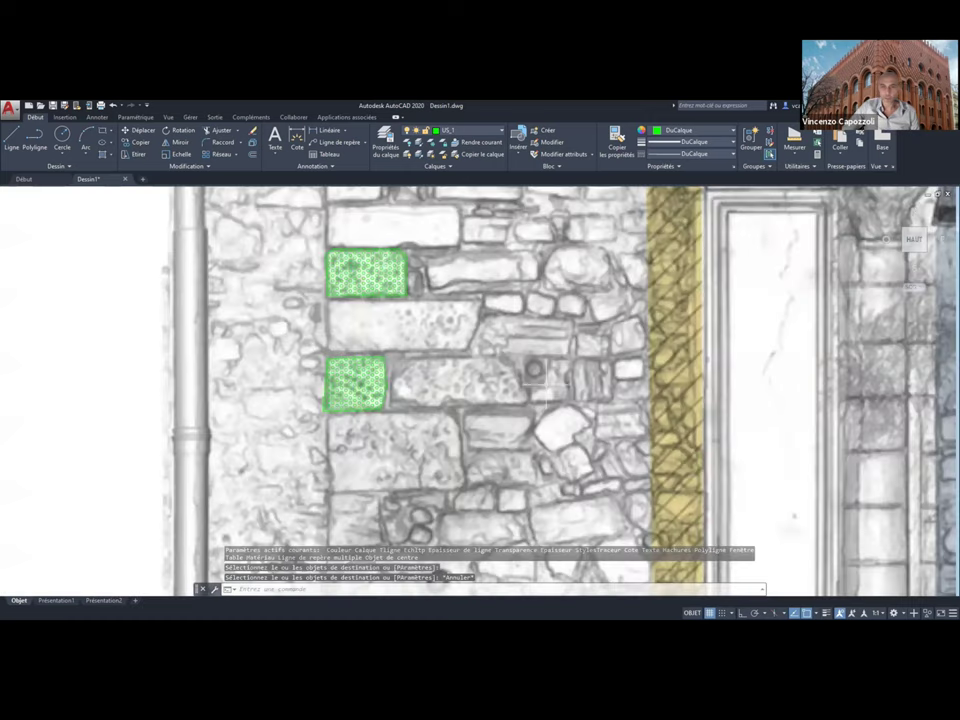
scroll(534, 369, down, 4)
scroll(534, 369, down, 2)
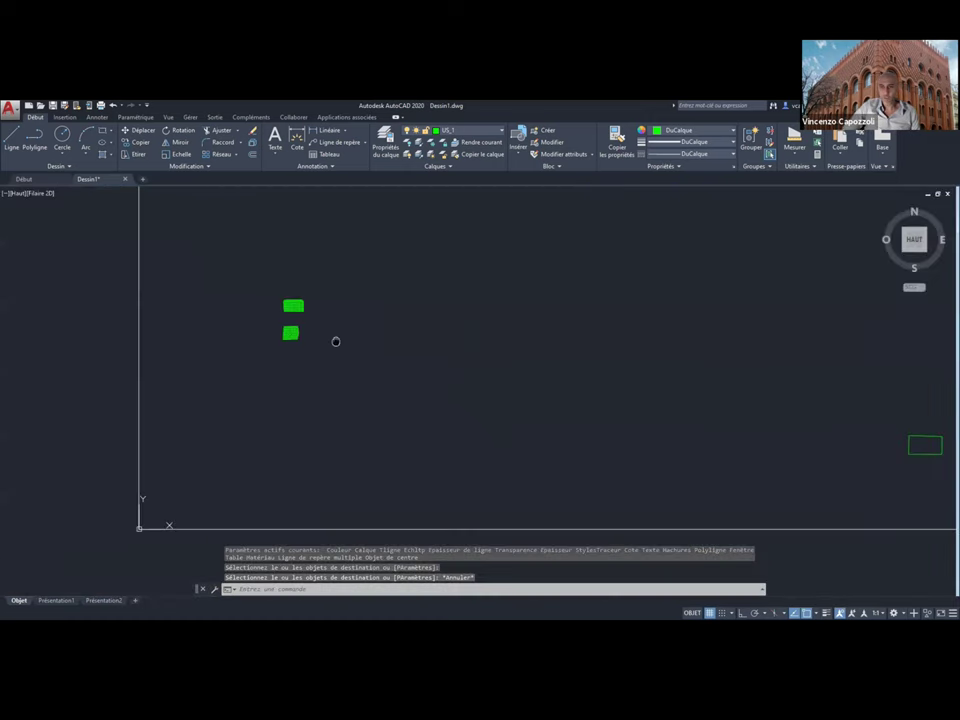
scroll(290, 325, down, 2)
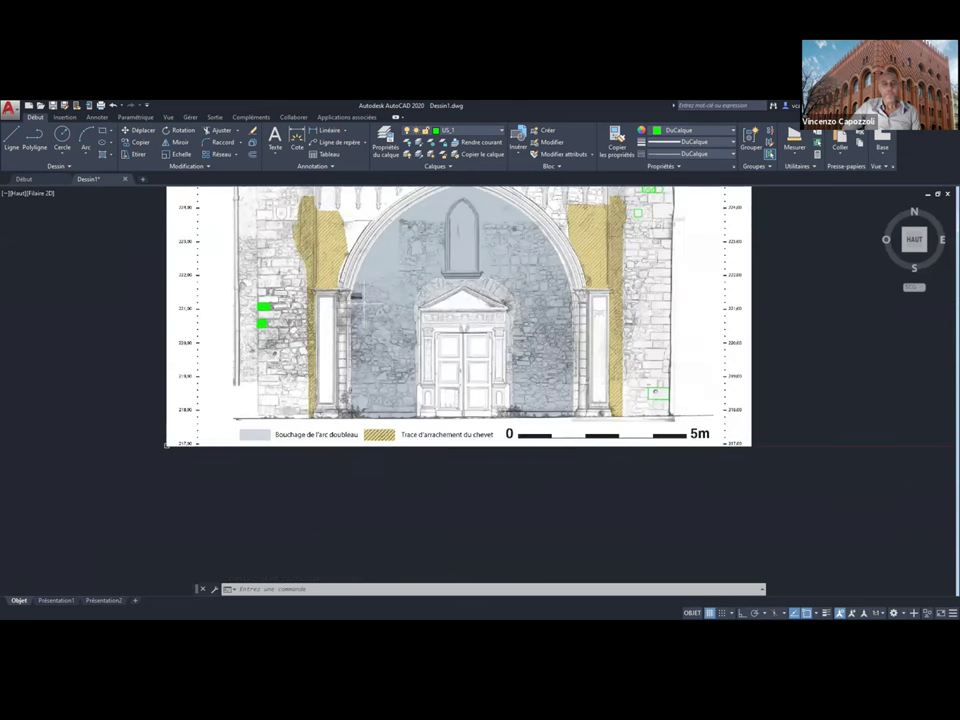
middle_drag(380, 295, 306, 339)
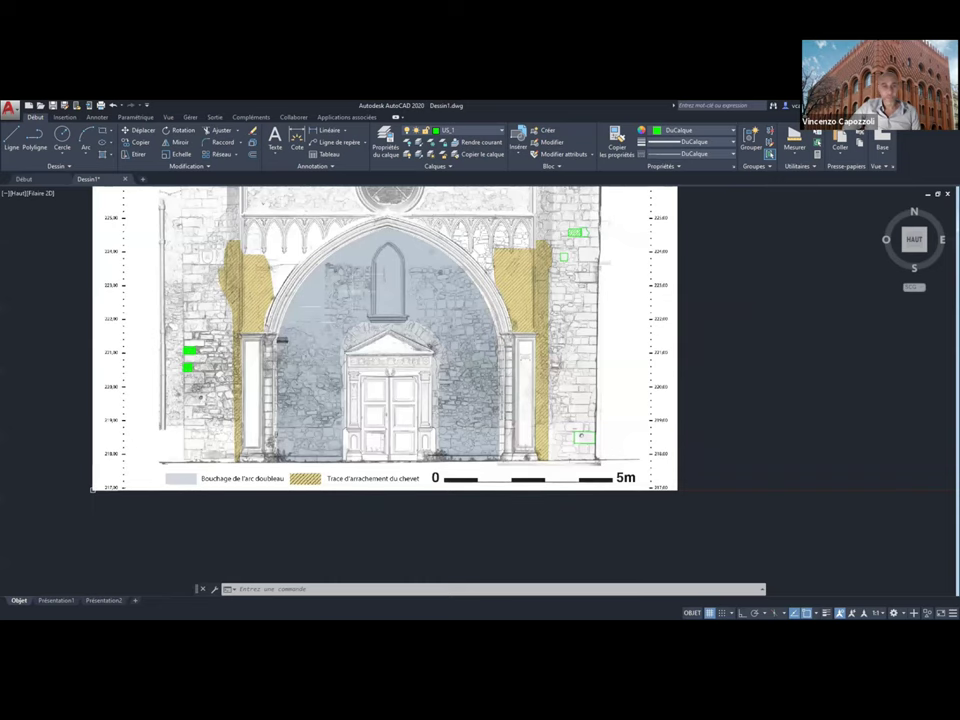
middle_drag(300, 215, 308, 435)
scroll(395, 400, up, 2)
scroll(395, 400, up, 1)
scroll(395, 400, up, 1)
scroll(395, 400, down, 1)
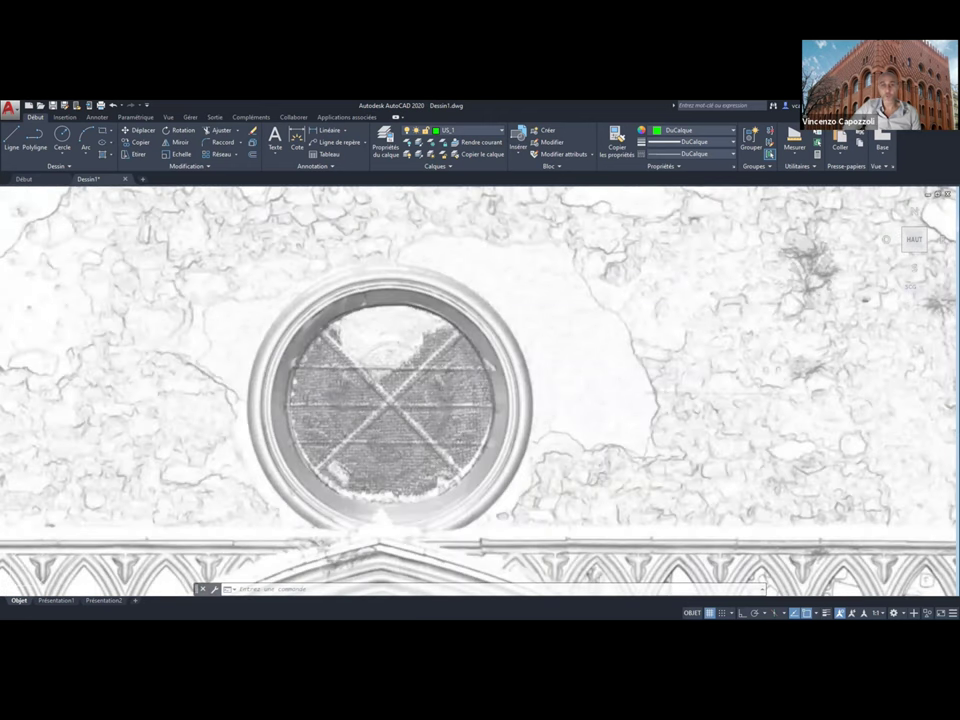
- Draw two circles centred on the rose window, at its inner edge and outer ring
click(66, 138)
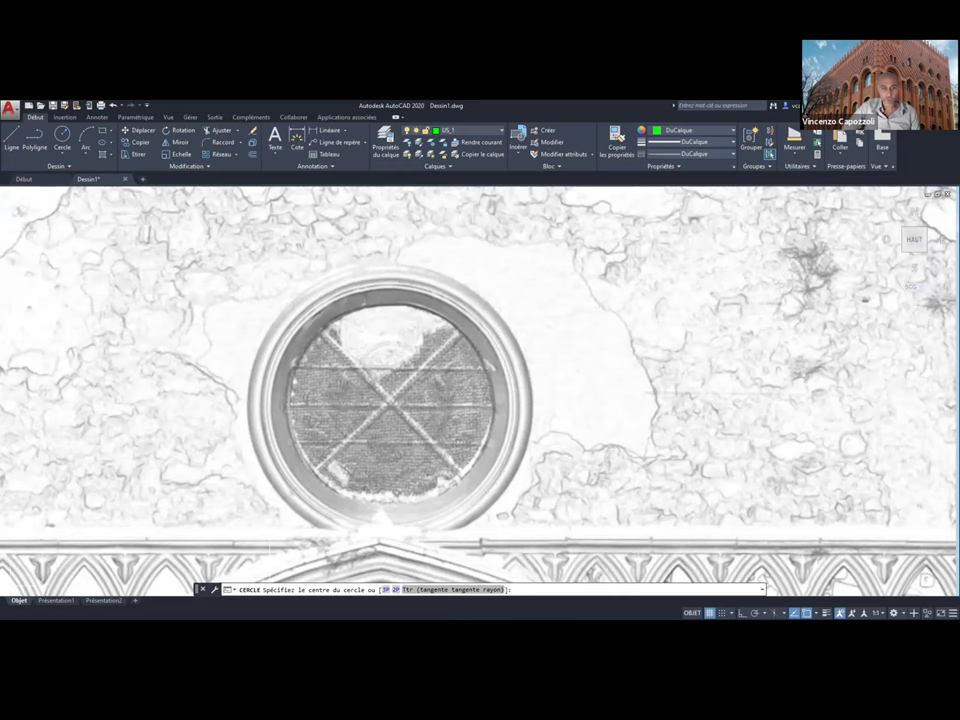
scroll(385, 408, up, 4)
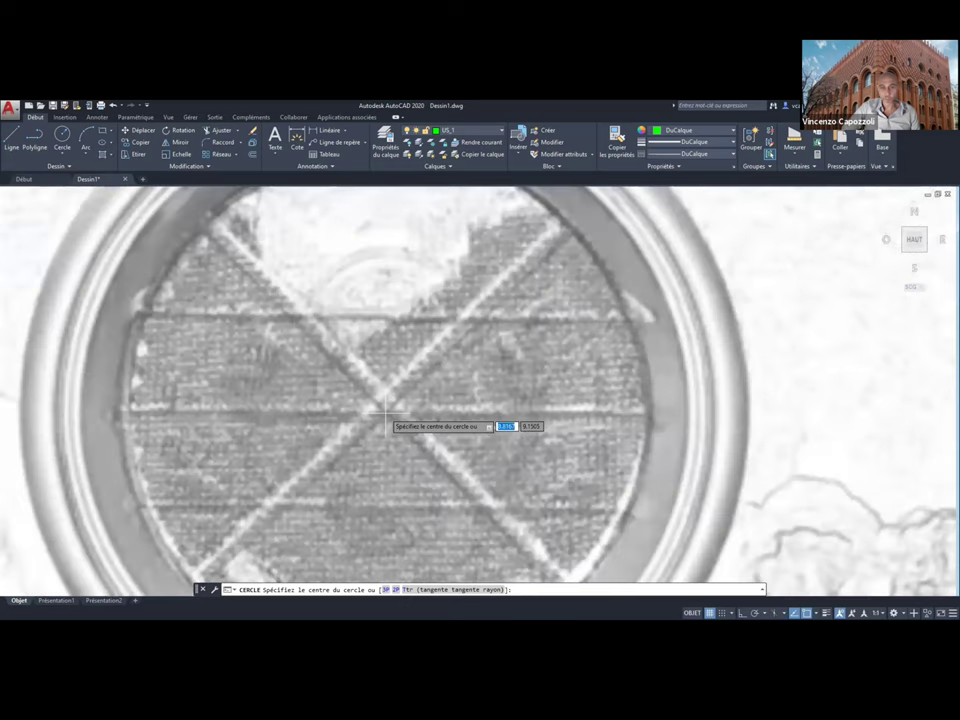
click(385, 408)
scroll(470, 455, down, 4)
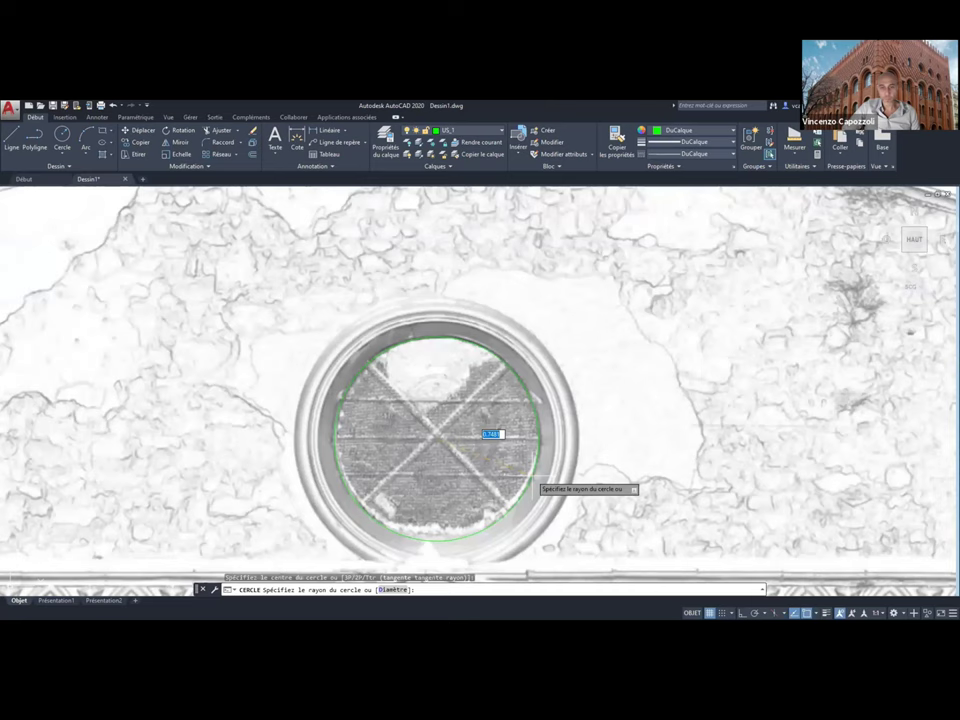
click(536, 483)
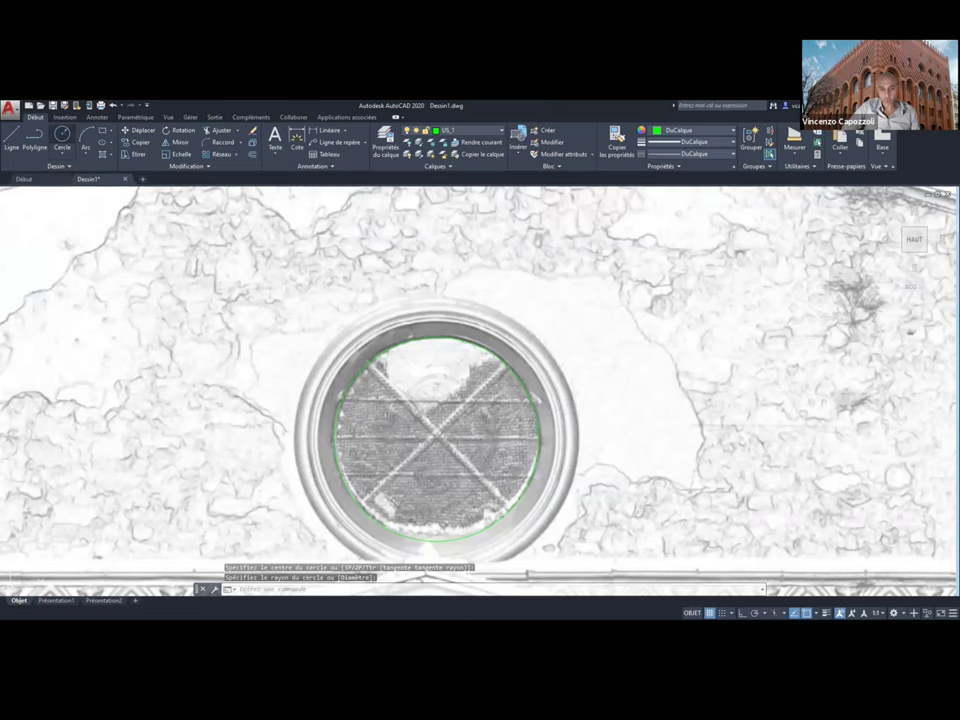
scroll(460, 441, up, 2)
key(Return)
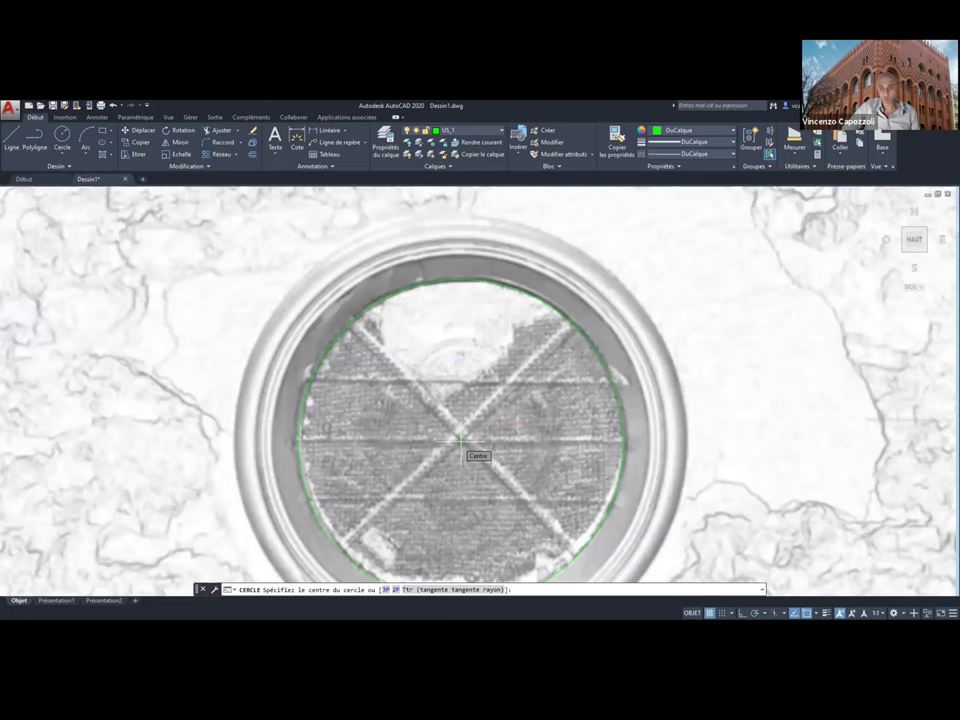
click(460, 441)
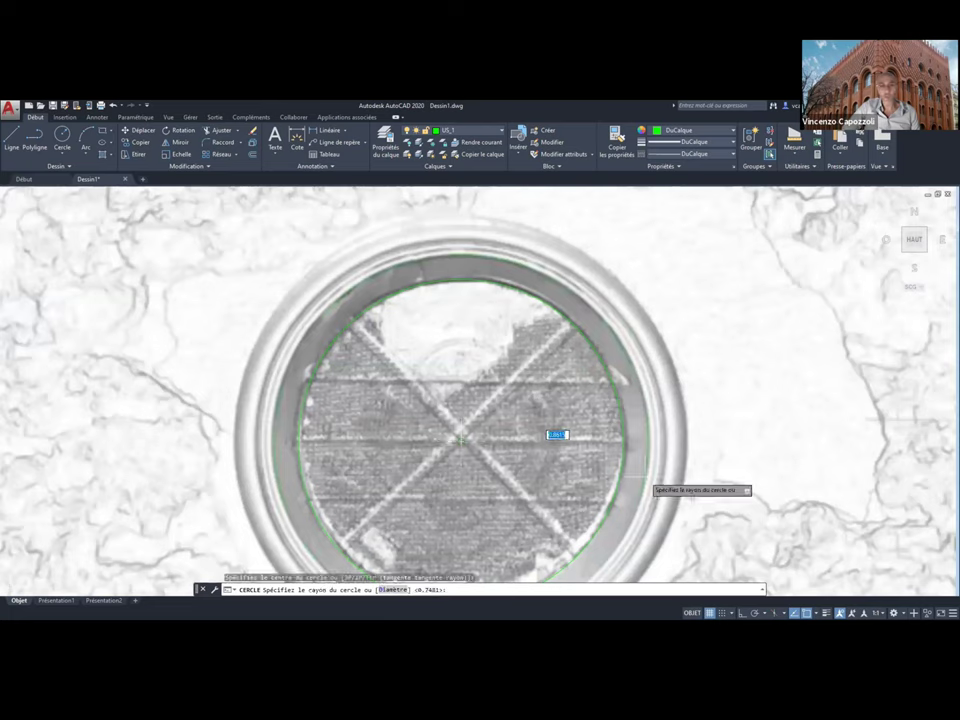
click(648, 433)
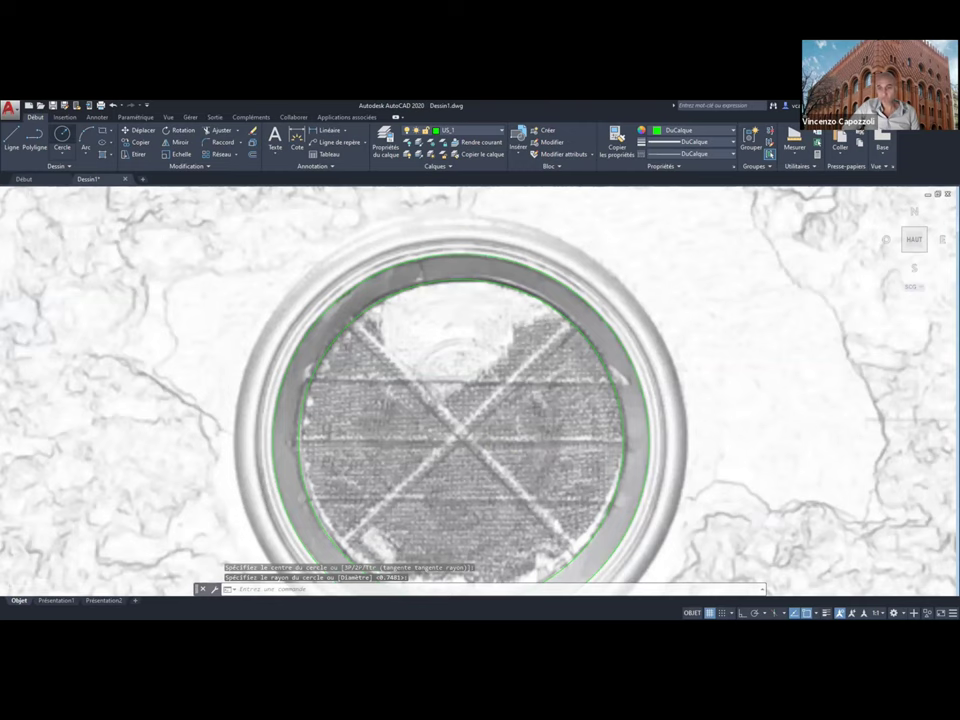
- Add a larger concentric outer circle around the rose window's moulding
key(Return)
click(460, 437)
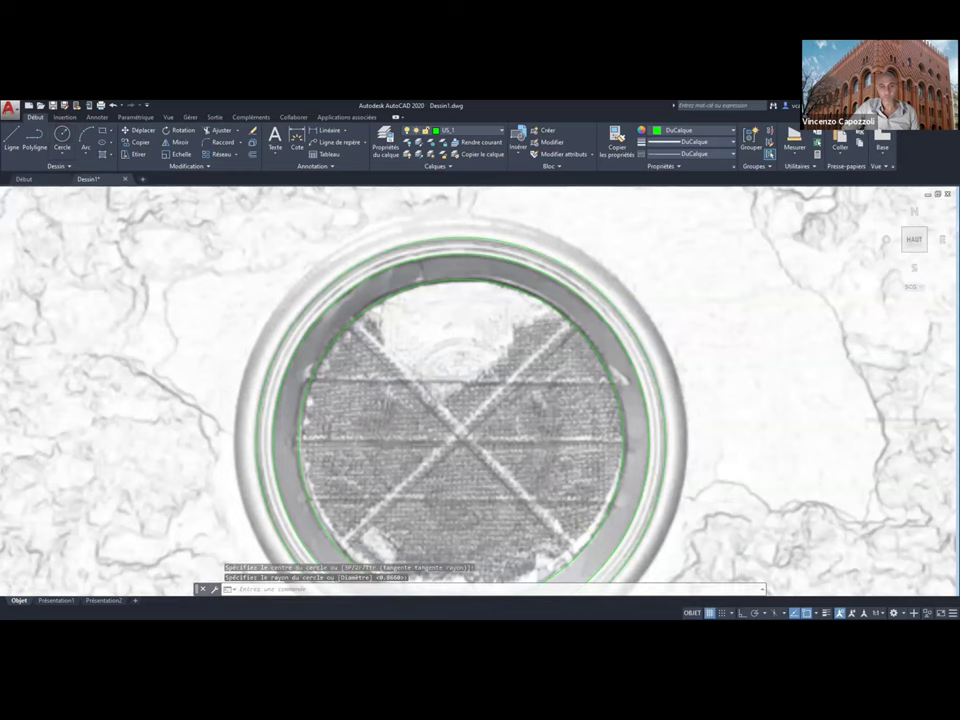
scroll(446, 340, down, 3)
scroll(446, 340, up, 1)
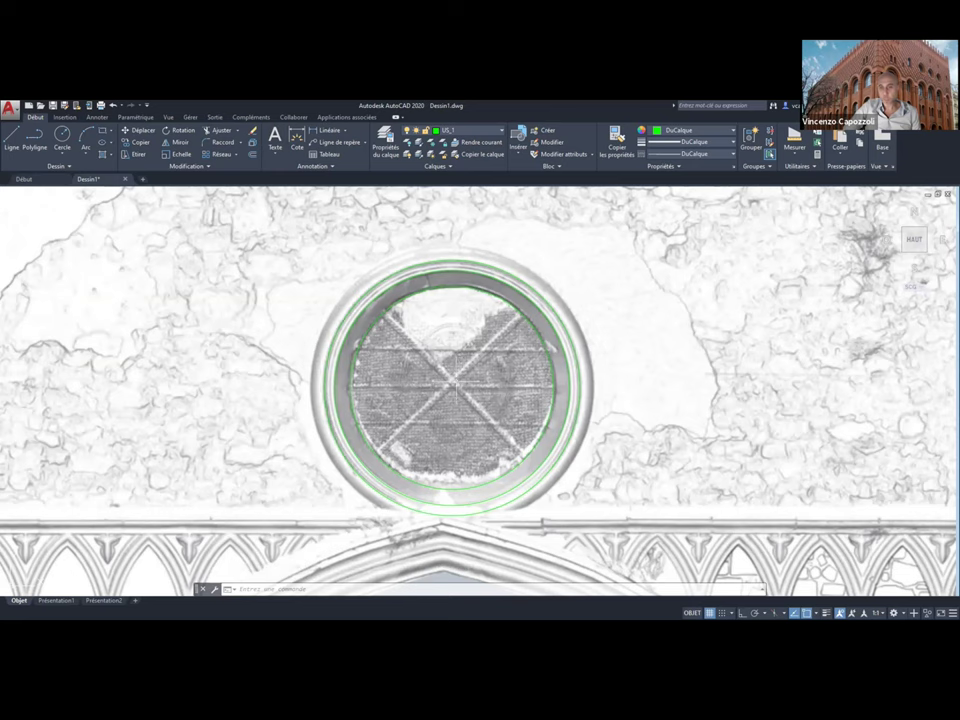
click(62, 135)
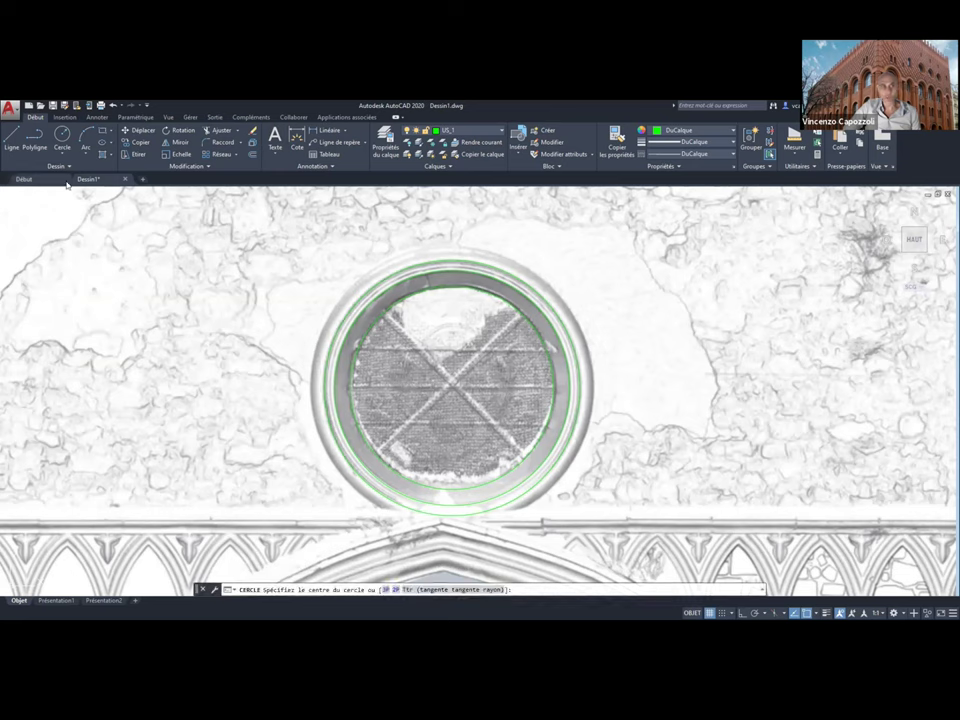
click(60, 138)
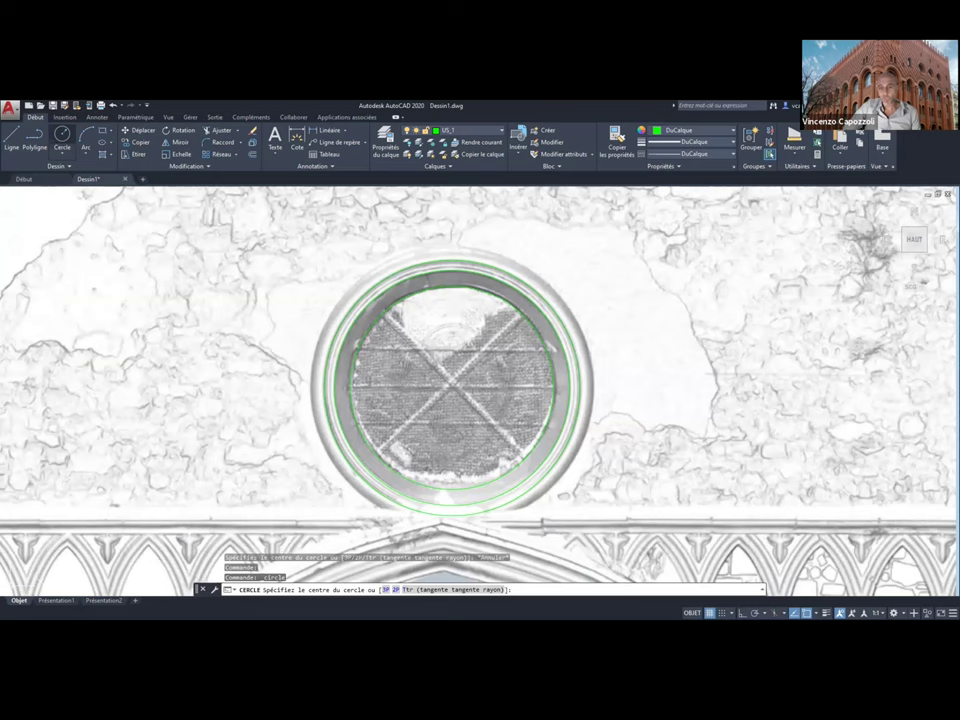
click(453, 386)
click(590, 425)
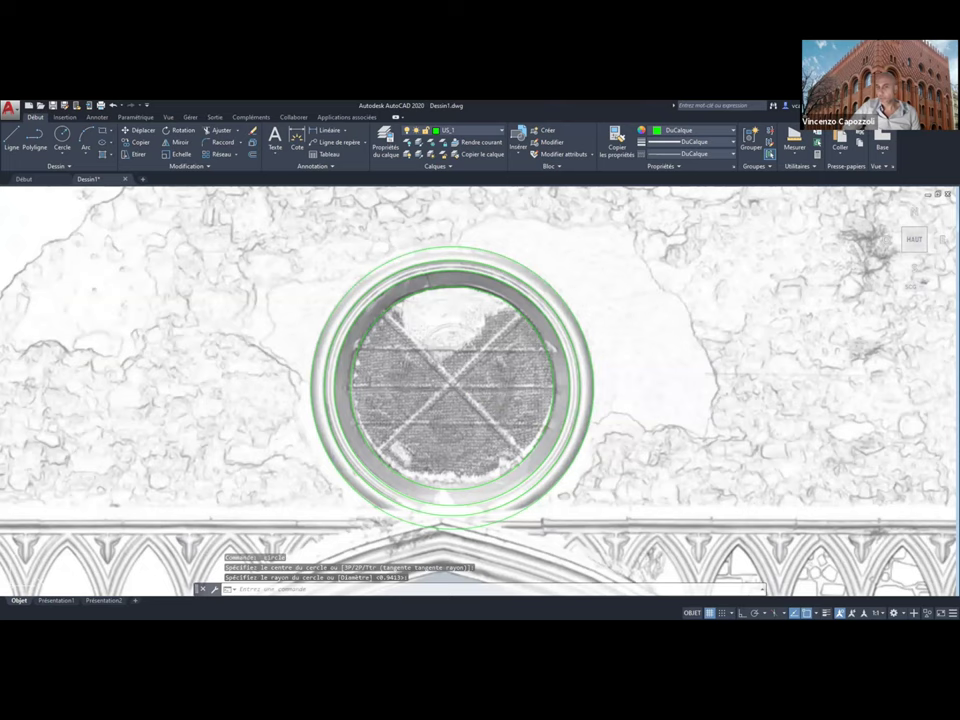
key(Return)
scroll(446, 352, down, 9)
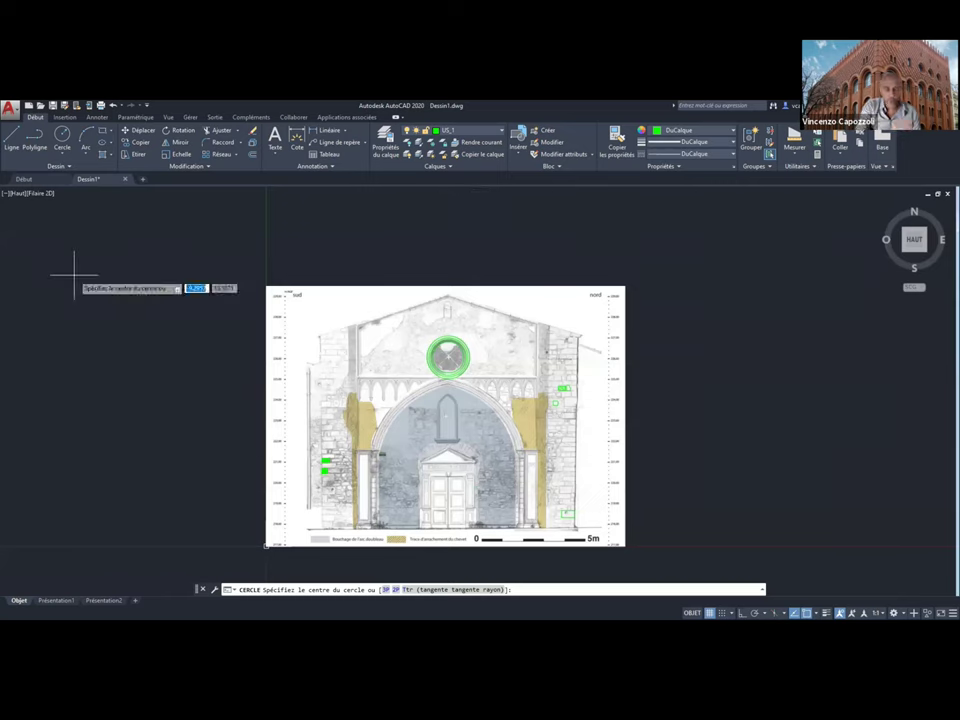
- Select the facade orthophoto and run IMAGECLIP up to its boundary option prompt
key(Escape)
key(Escape)
click(673, 355)
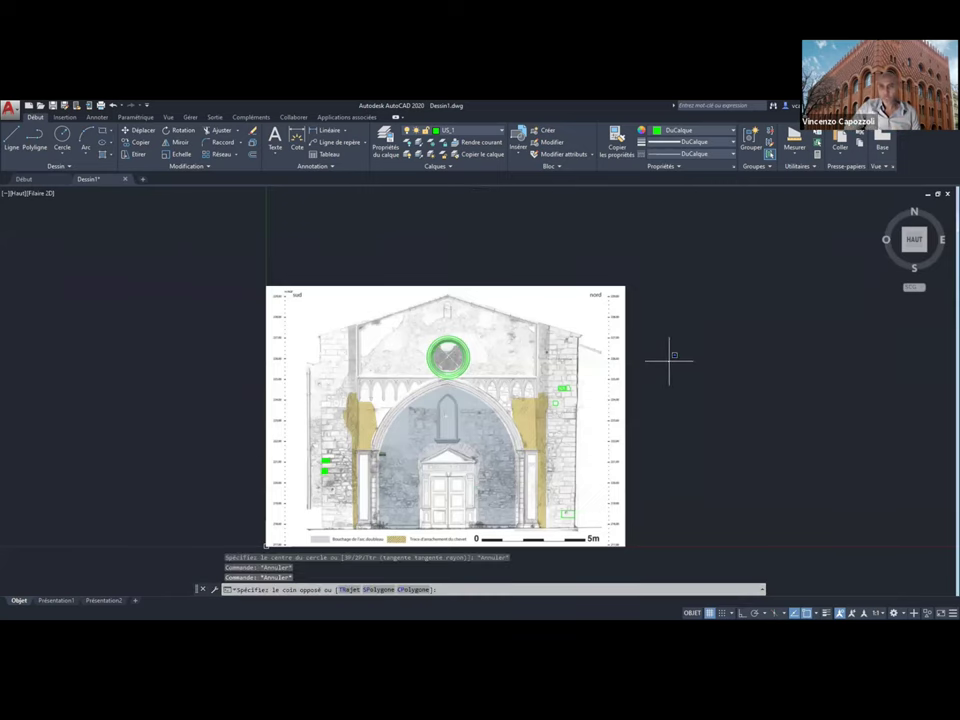
click(490, 196)
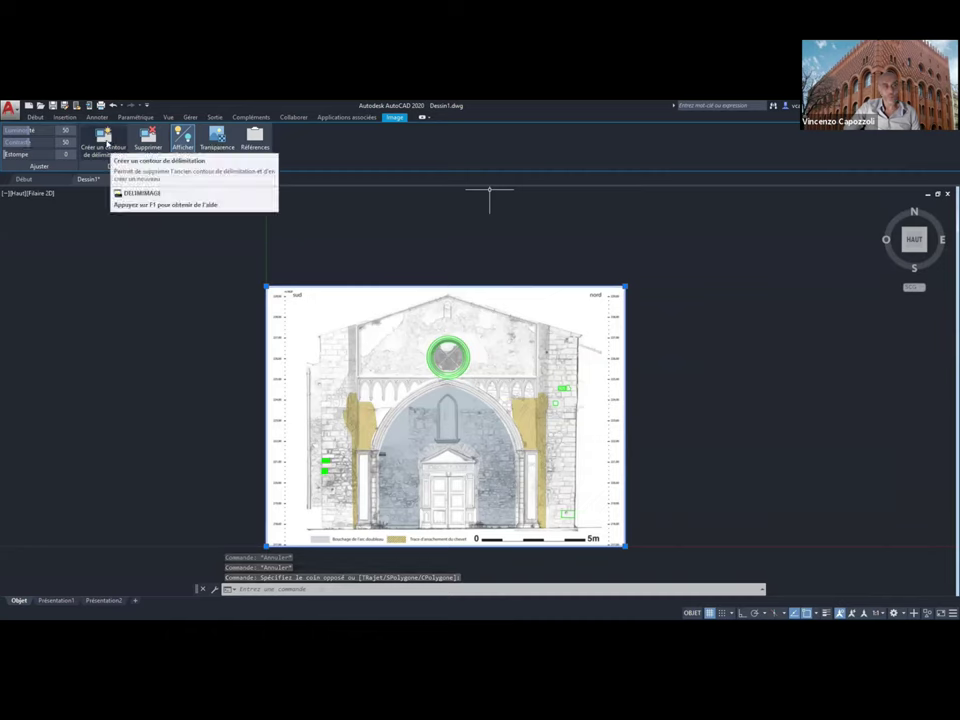
click(106, 140)
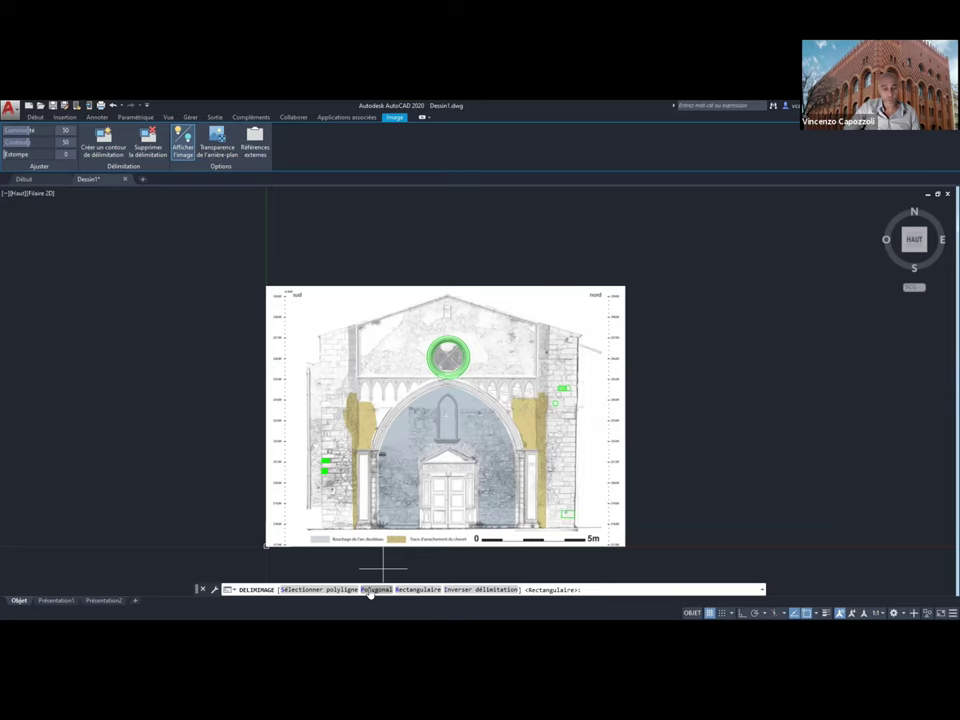
click(328, 589)
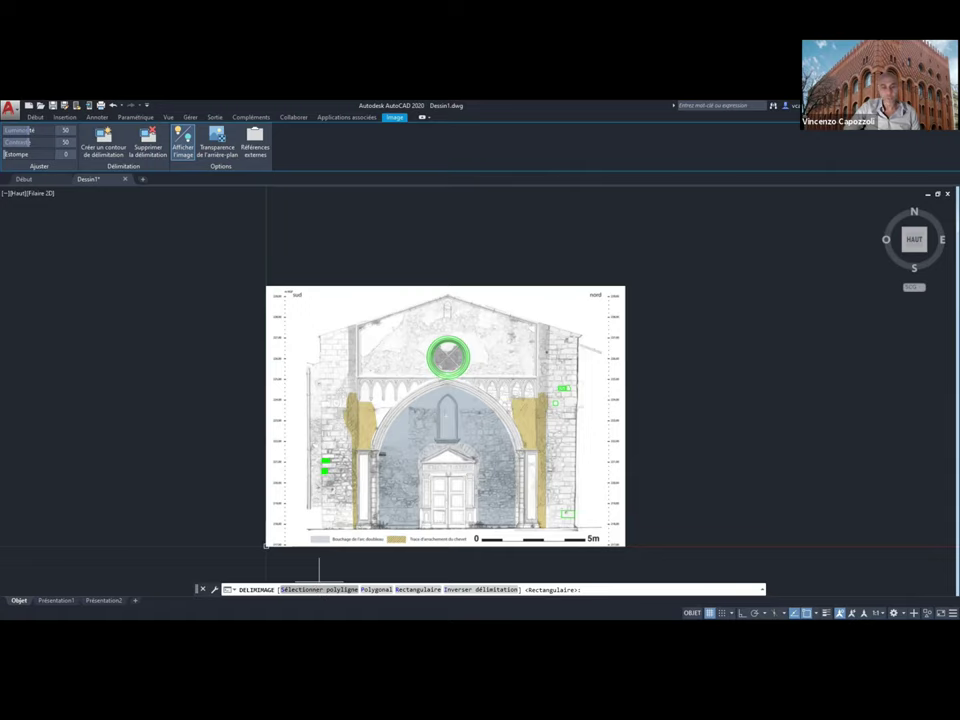
click(320, 589)
scroll(464, 362, up, 6)
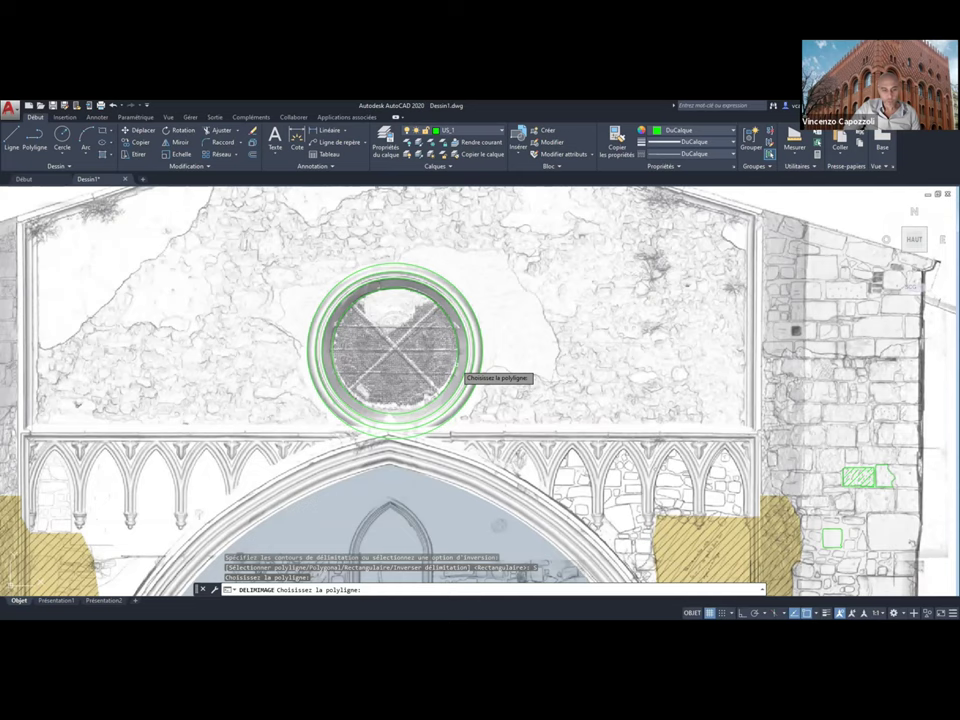
scroll(383, 396, down, 6)
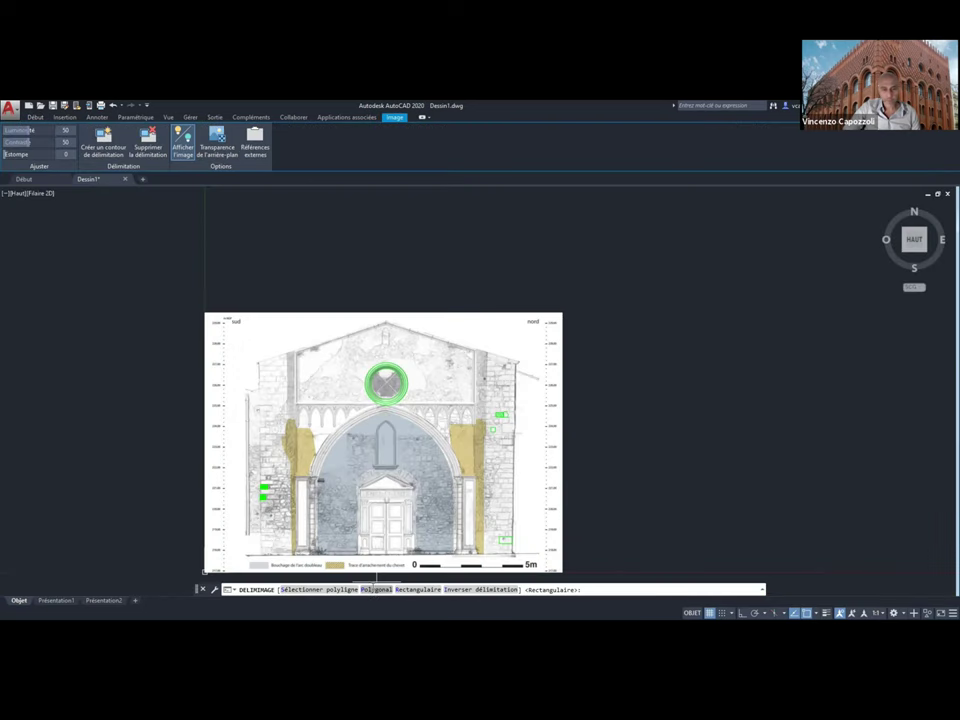
- Clip the image to a polygon traced around the rose window's inner ring, closed with cl
click(376, 589)
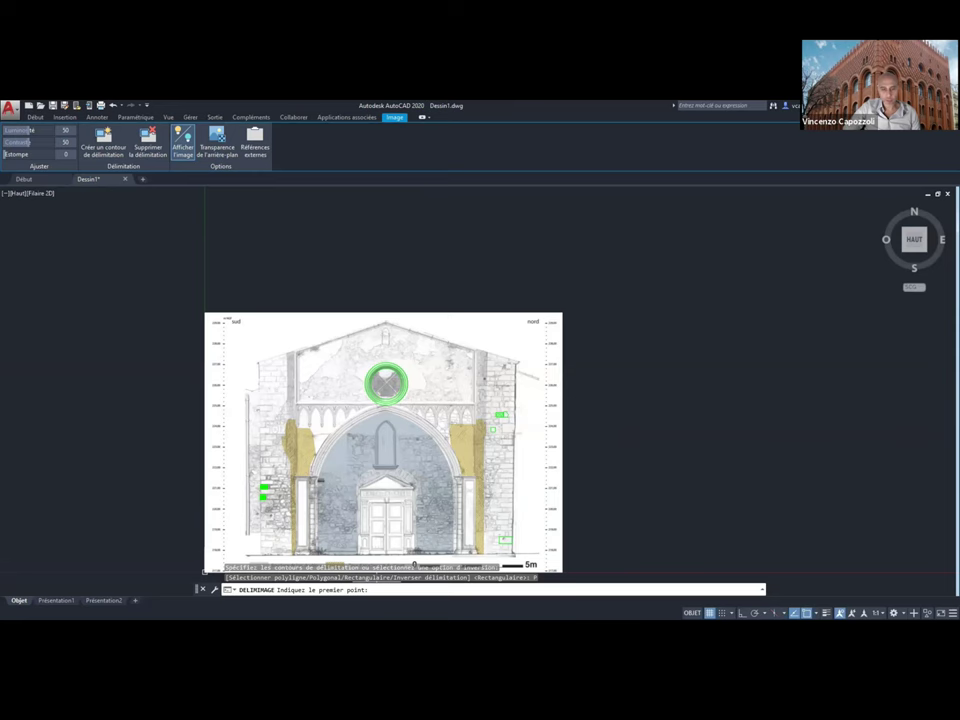
scroll(368, 374, up, 5)
click(508, 373)
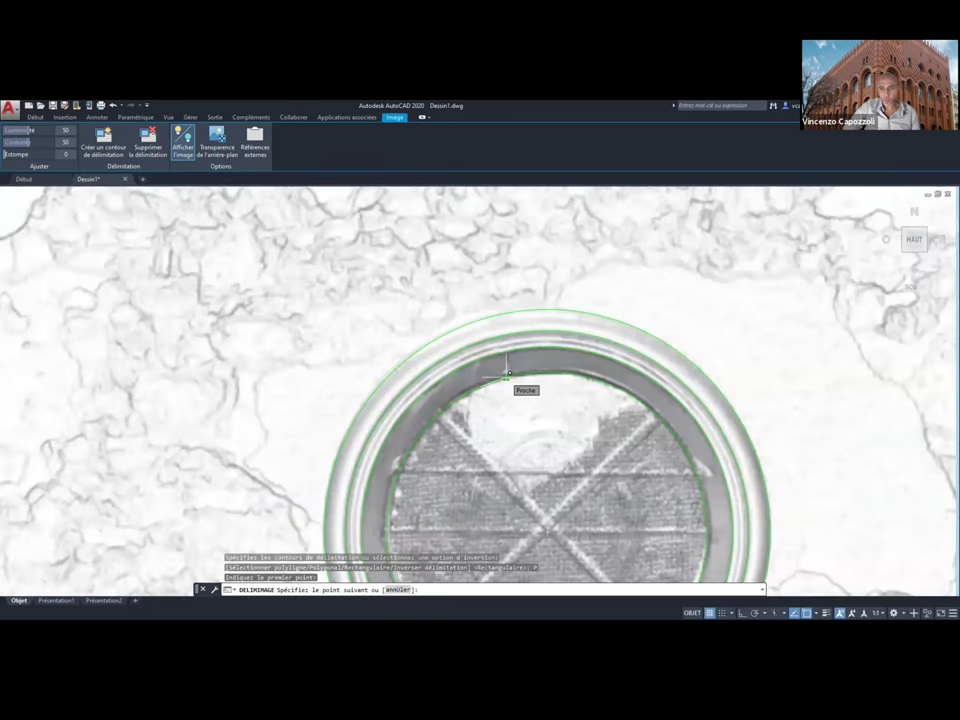
click(548, 375)
click(592, 381)
click(630, 394)
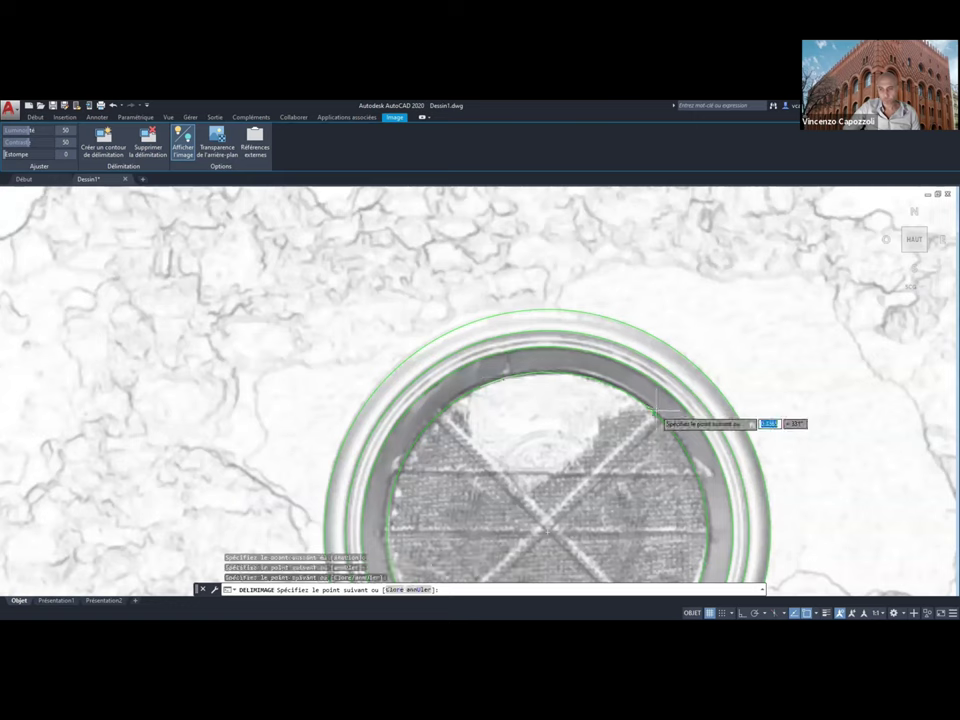
click(655, 410)
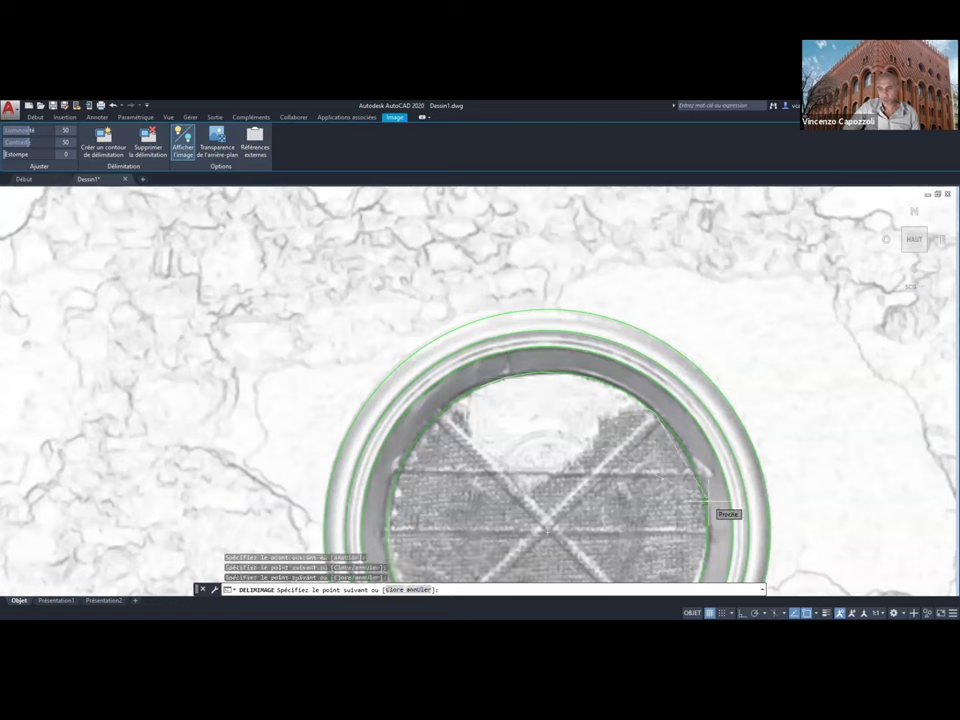
click(706, 500)
scroll(320, 350, down, 1)
text(cl)
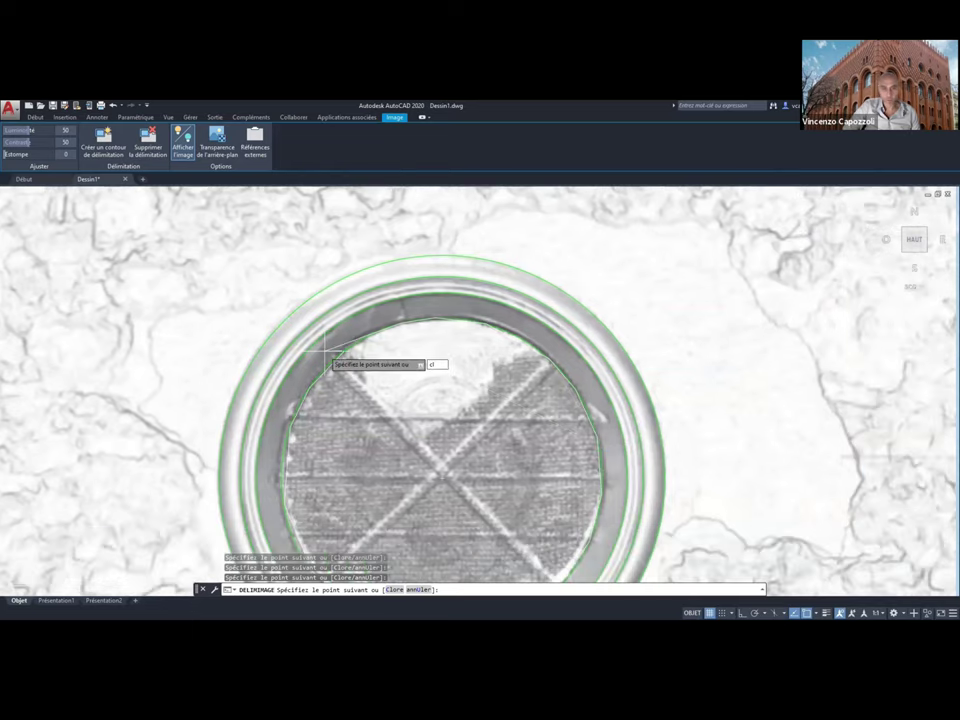
key(Return)
scroll(389, 305, down, 3)
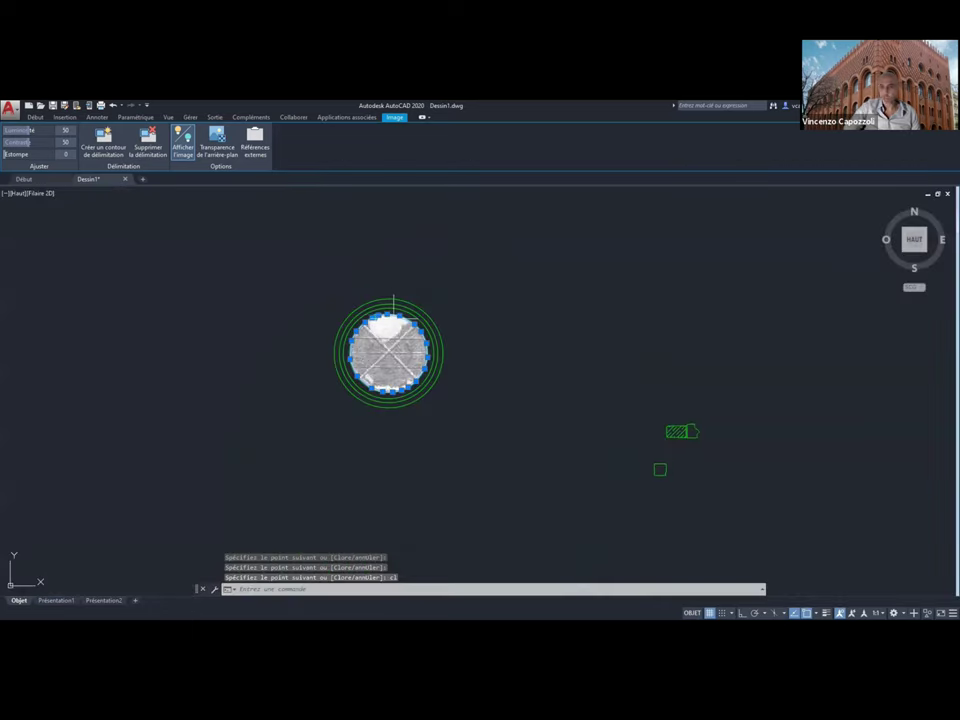
- Select the clipped facade image and delete its clip boundary with Supprimer la délimitation
key(Escape)
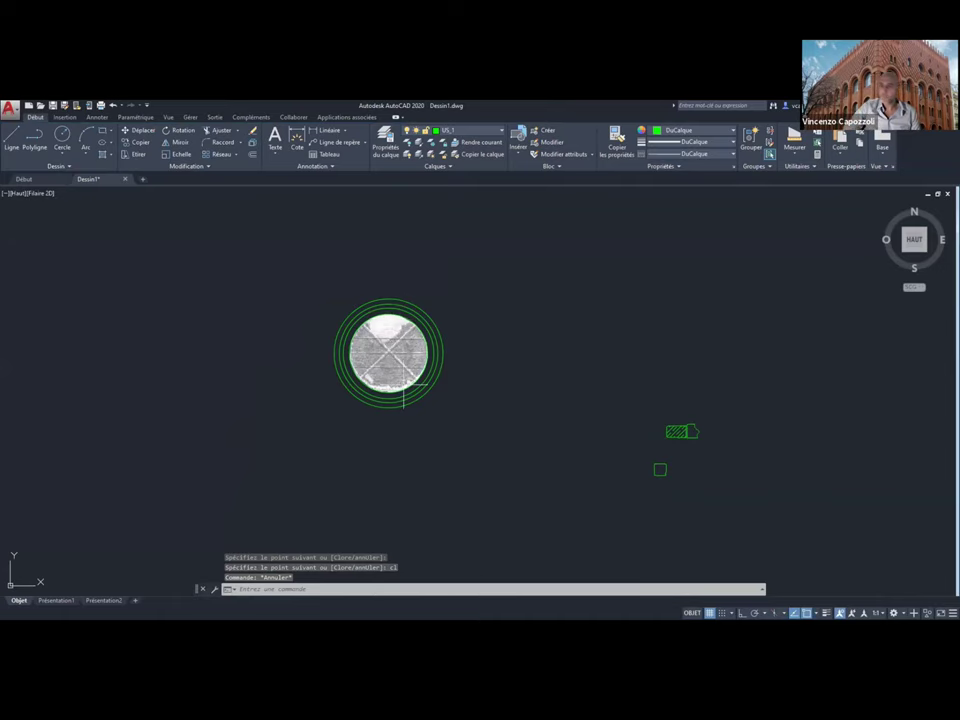
scroll(406, 400, up, 4)
scroll(458, 427, up, 5)
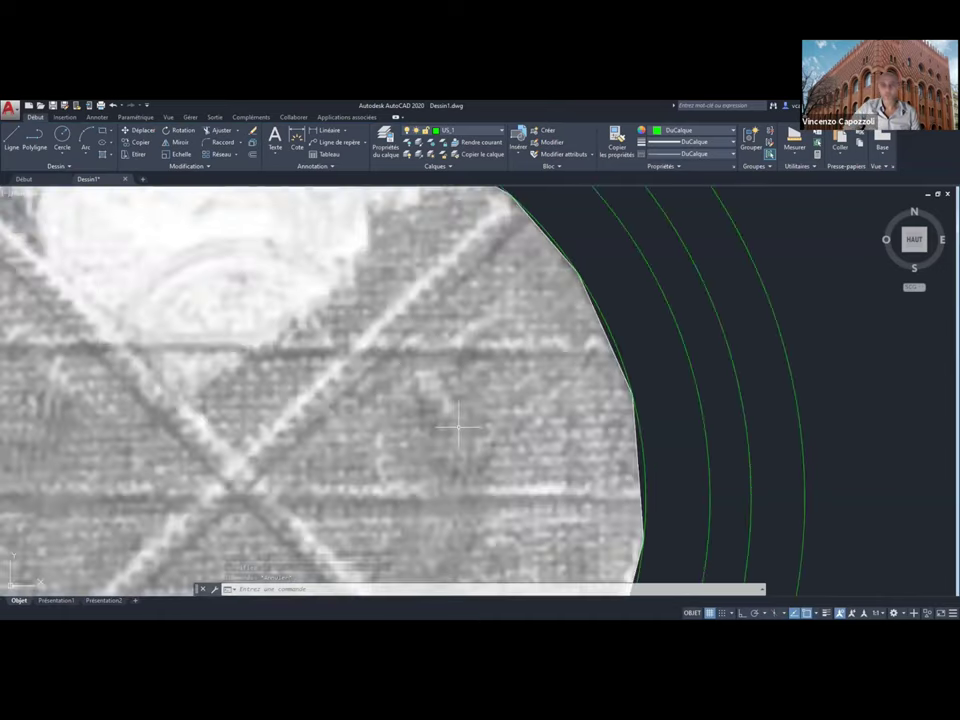
scroll(458, 427, down, 5)
mouse_move(214, 435)
middle_down()
mouse_move(297, 374)
mouse_move(378, 373)
middle_up()
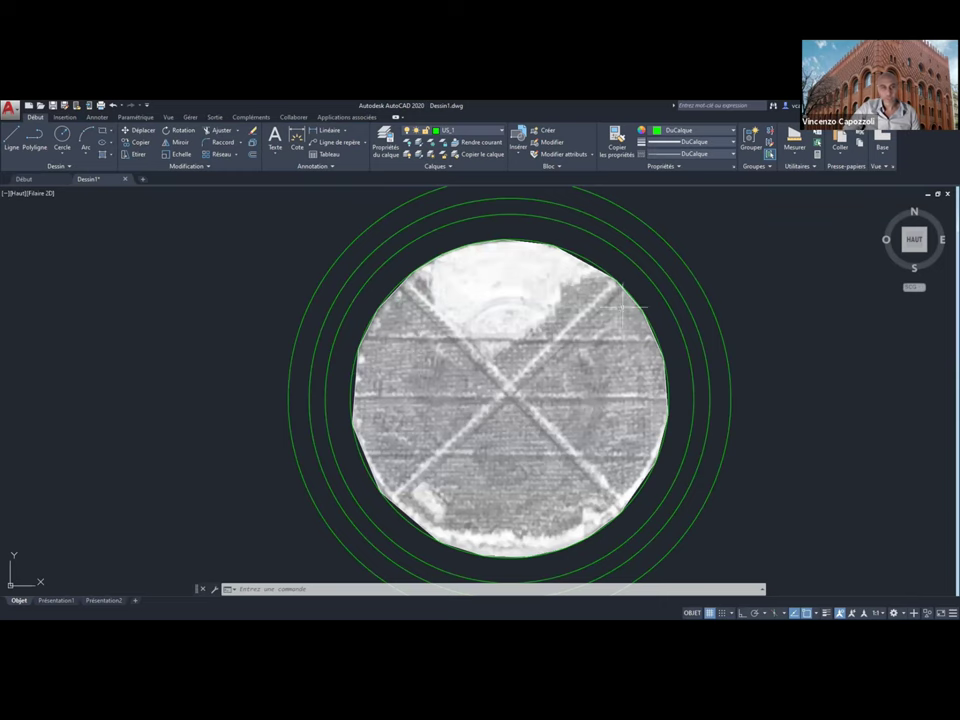
click(592, 261)
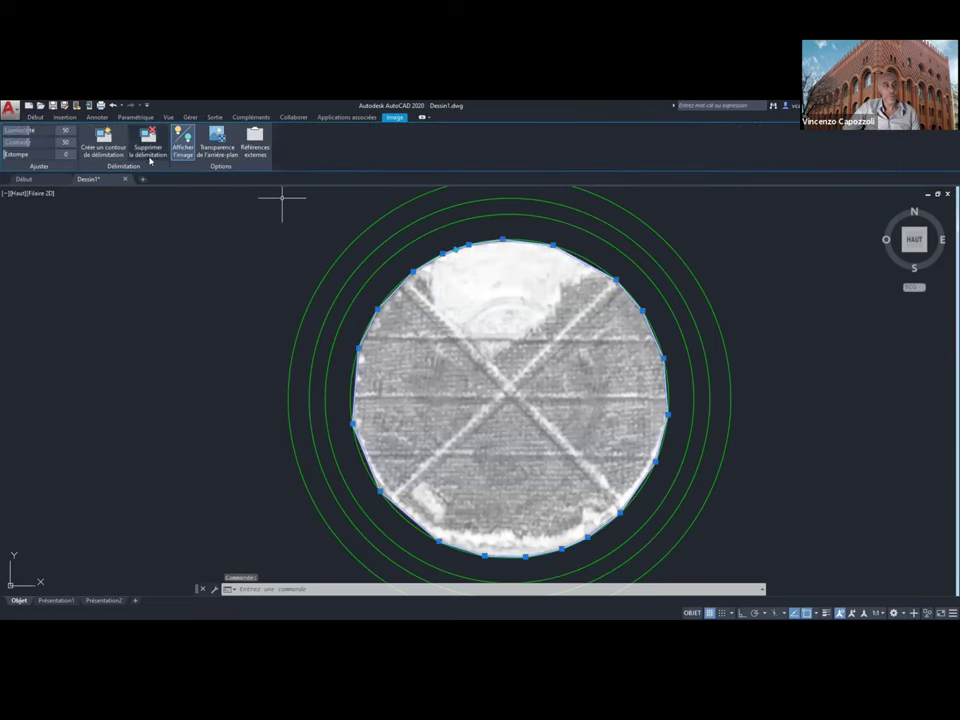
click(149, 150)
scroll(352, 384, down, 8)
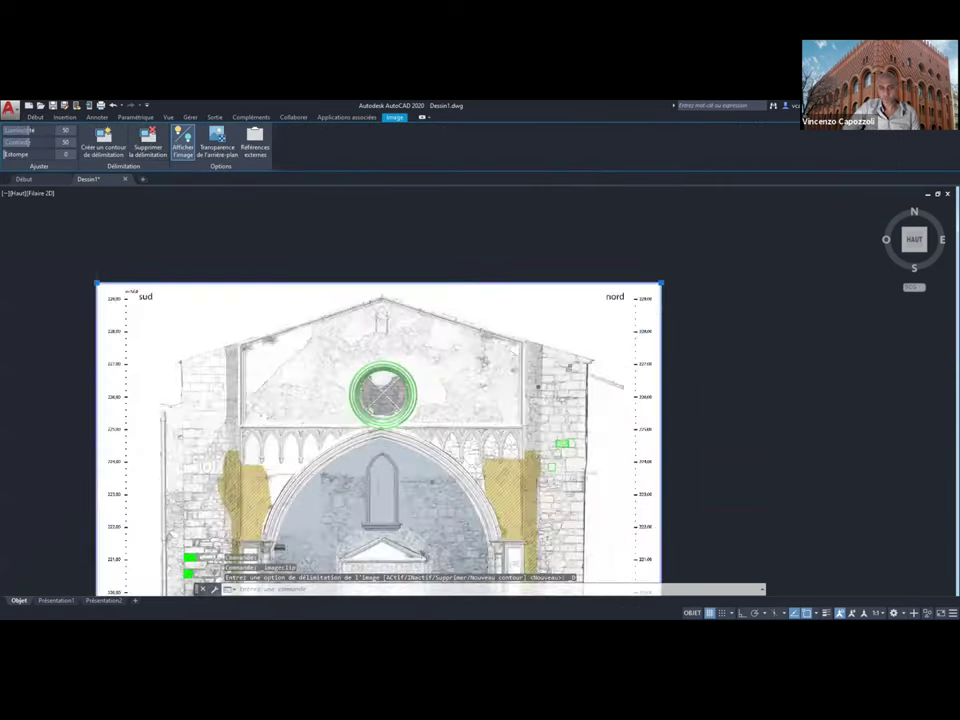